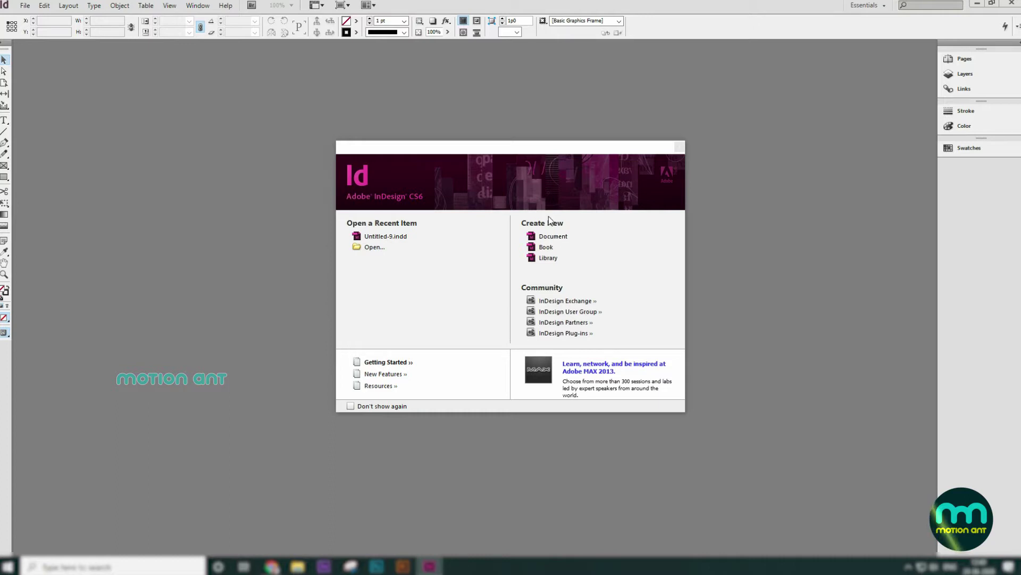
- Create a new single-page A4 print document from the motionant preset
left_click(558, 237)
left_click(558, 238)
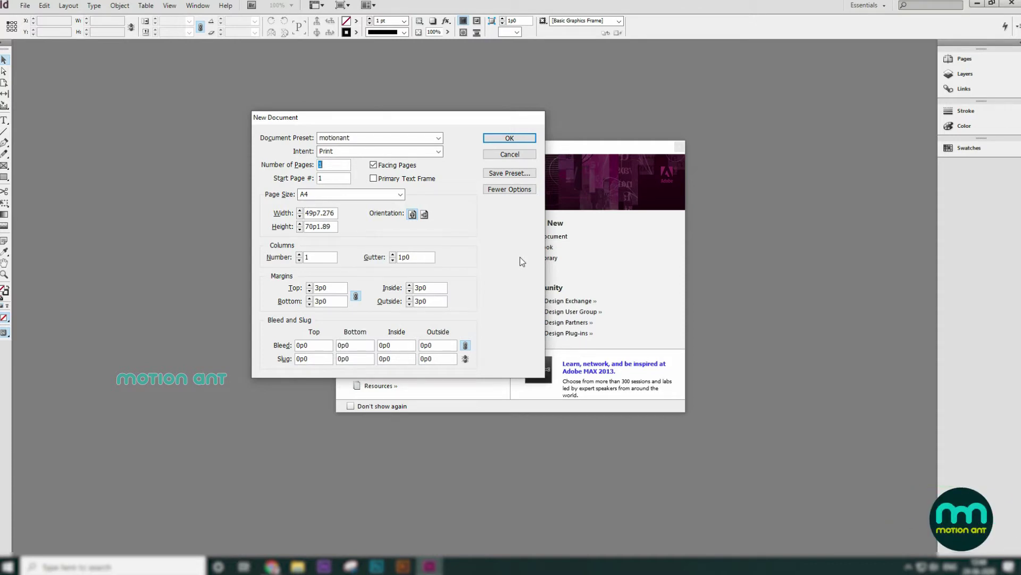
left_click(509, 139)
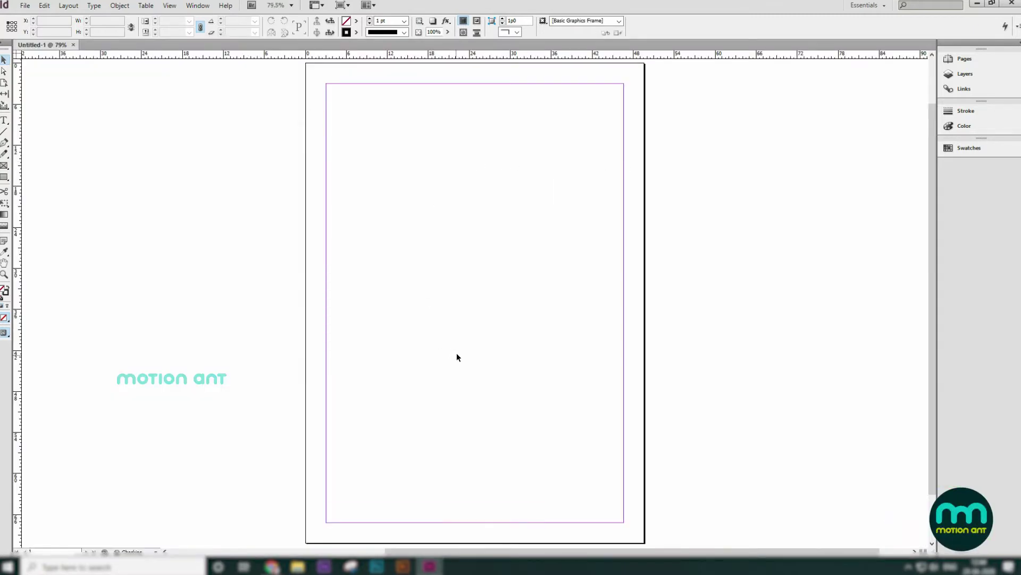
- Draw a hexagon about 30p9.6 wide and 26p8 high in the upper part of the page with the Polygon tool
scroll(457, 354, "up", 2)
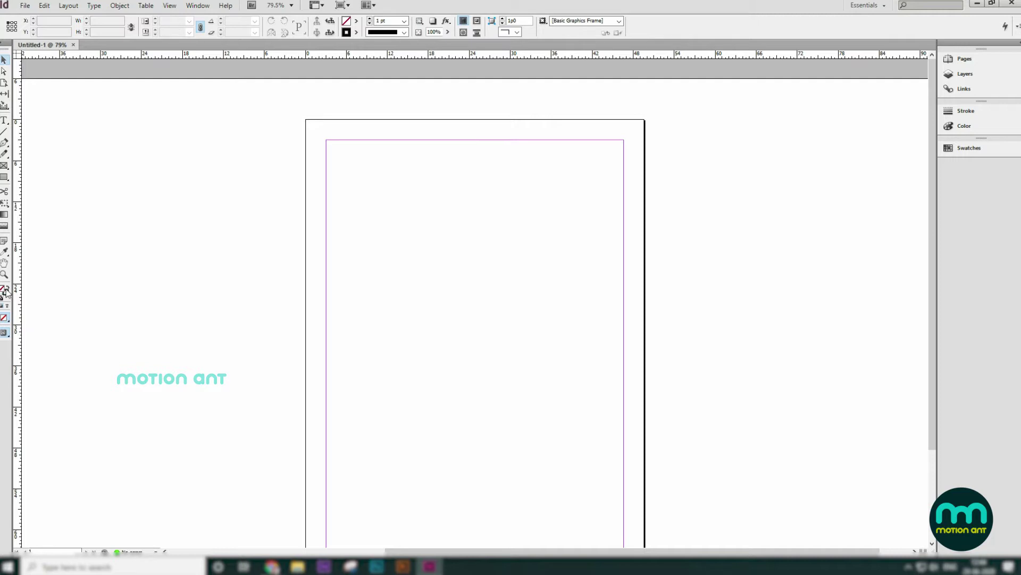
left_click(4, 177)
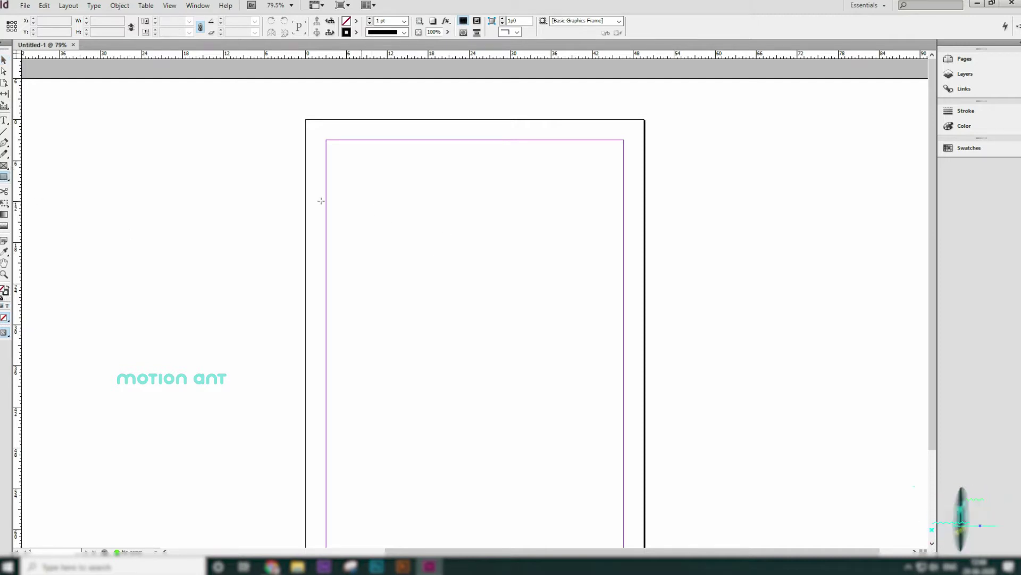
left_click_drag(4, 178, 52, 199)
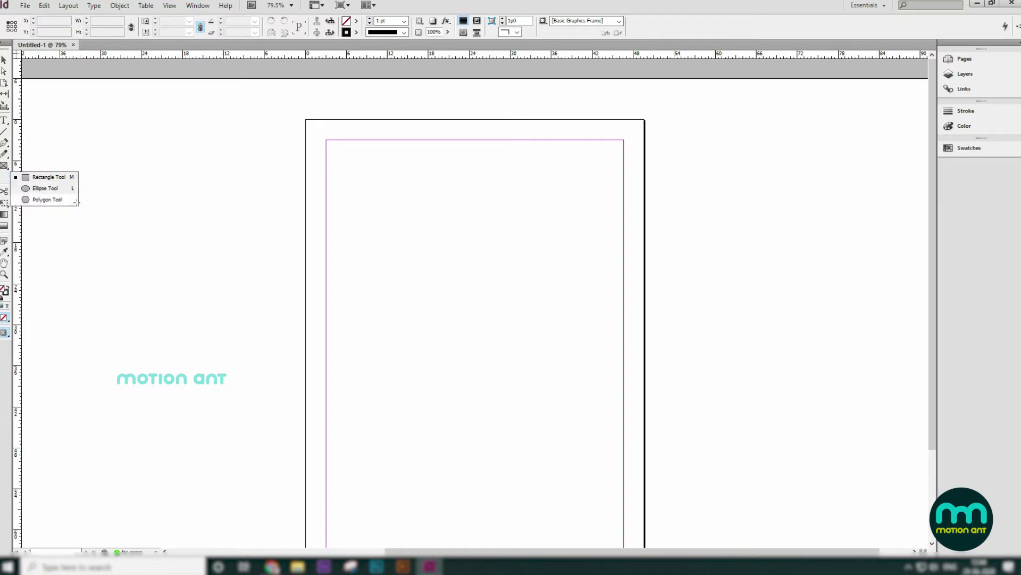
left_click(76, 201)
left_click_drag(391, 207, 603, 394)
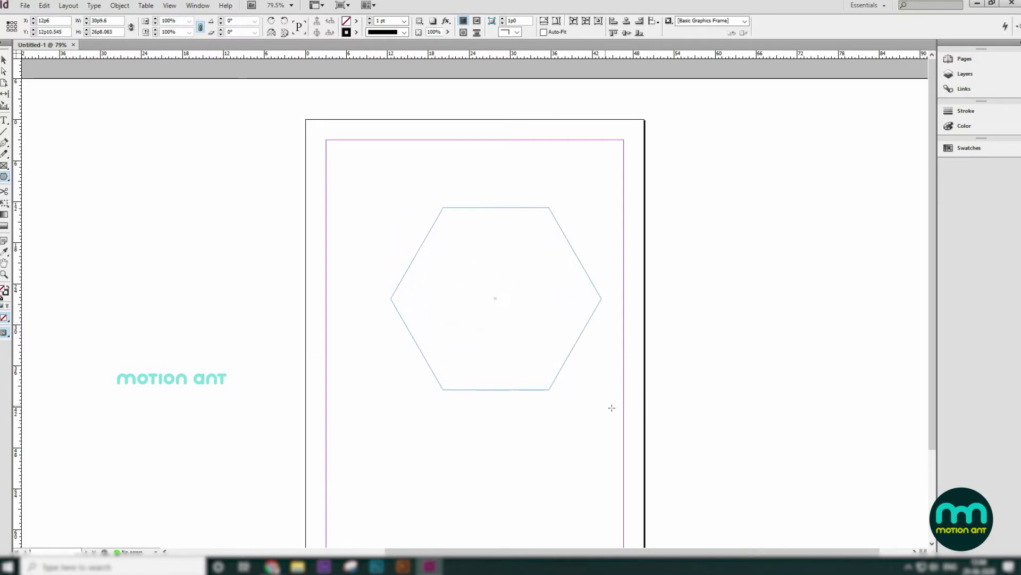
- Select the hexagon and fill it with bright green, R 35, G 255, B 0
left_click(5, 62)
left_click(463, 250)
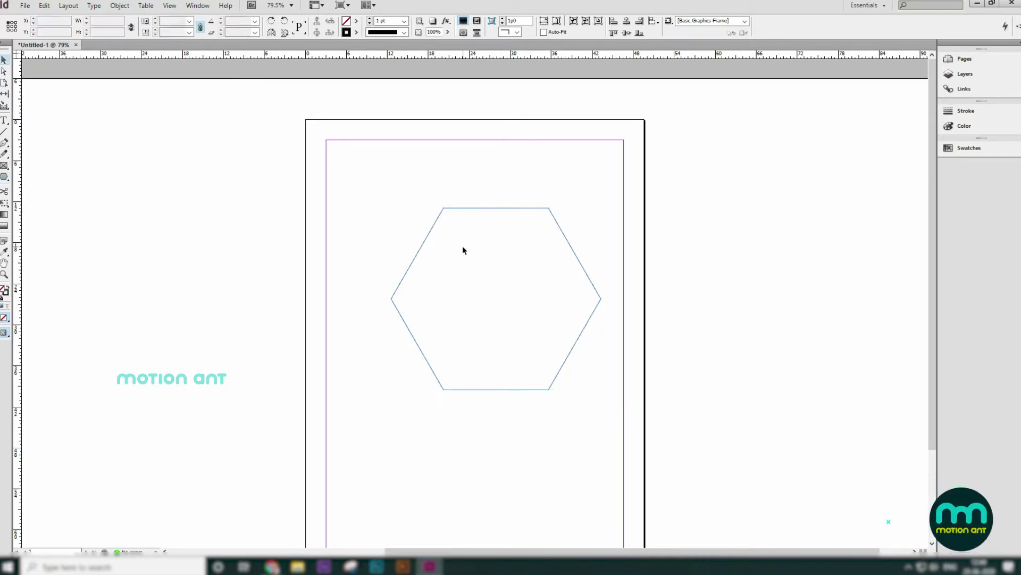
left_click(557, 248)
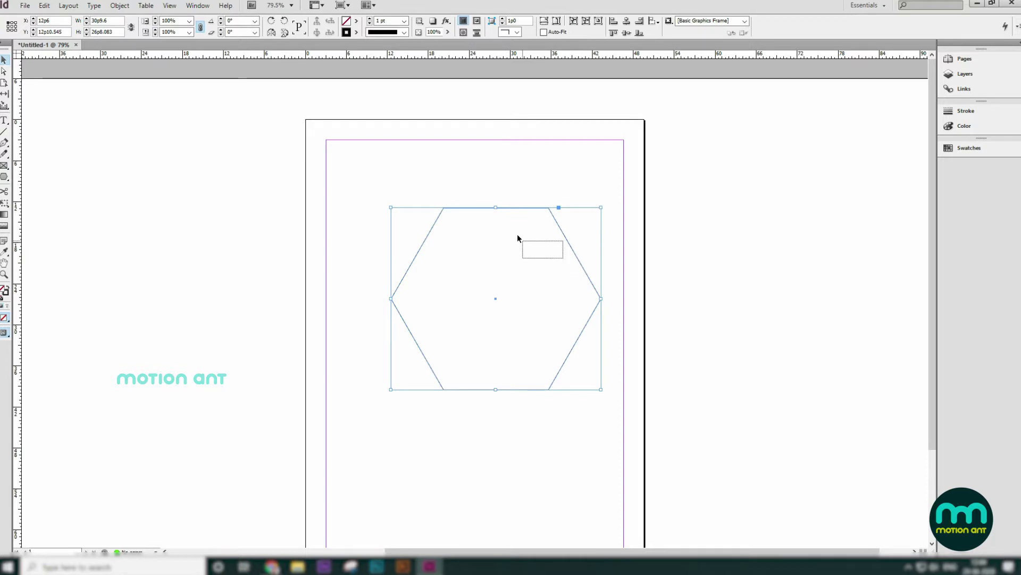
left_click_drag(460, 171, 554, 319)
left_click(338, 224)
left_click(420, 246)
double_click(5, 293)
left_click_drag(423, 266, 355, 212)
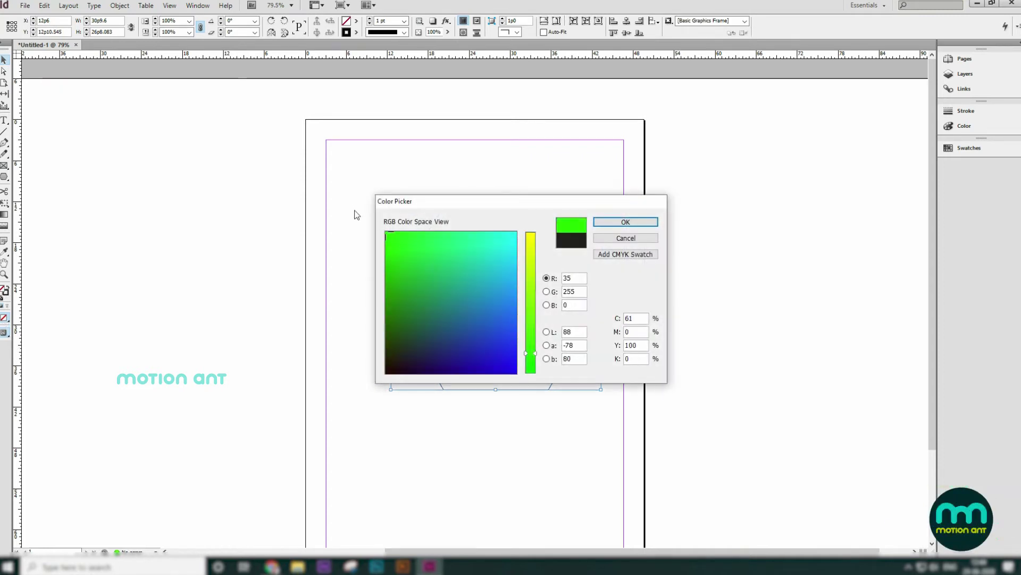
left_click(621, 222)
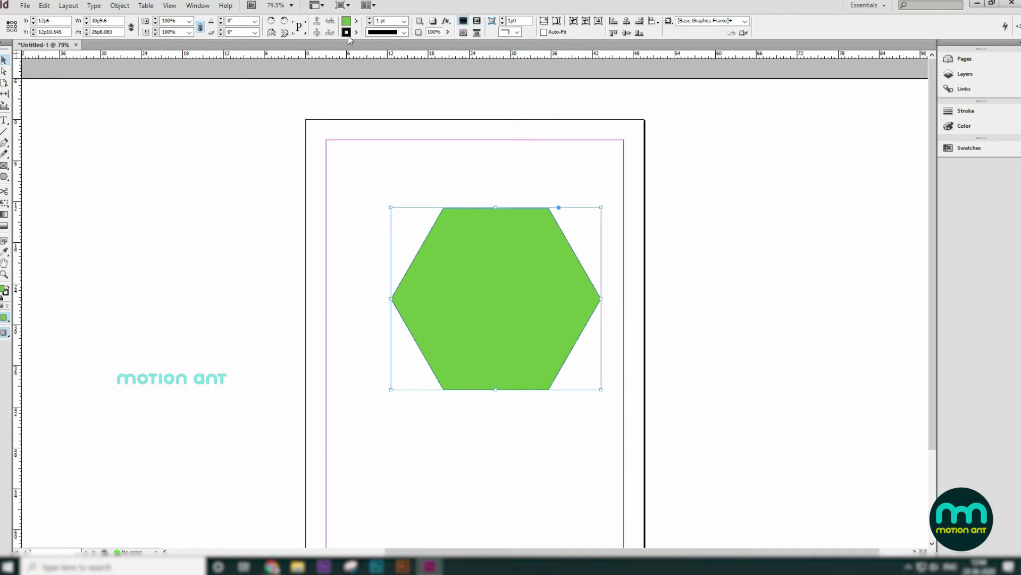
- Set the hexagon's stroke color to blue using the color picker
double_click(6, 292)
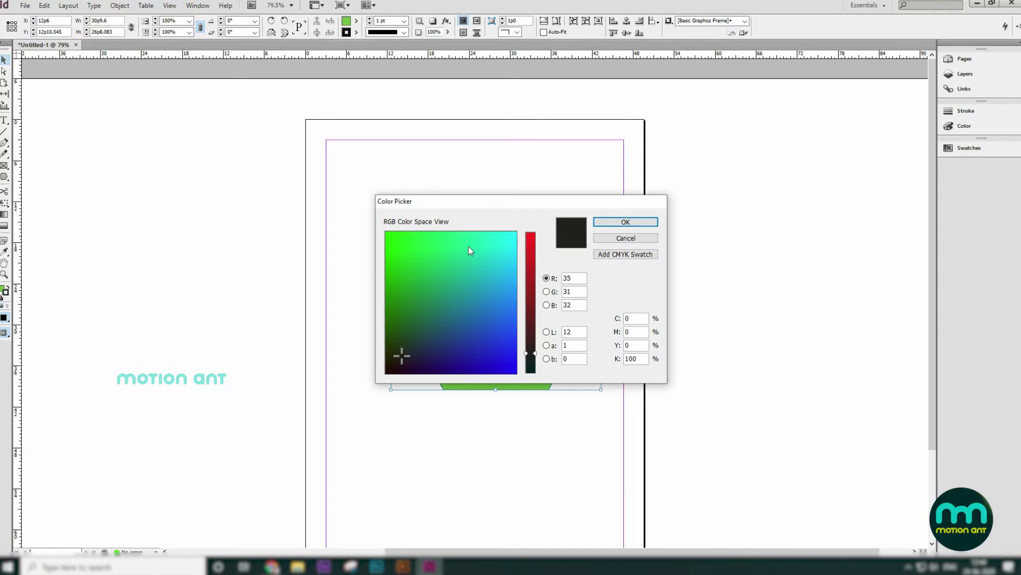
left_click(500, 317)
left_click(626, 222)
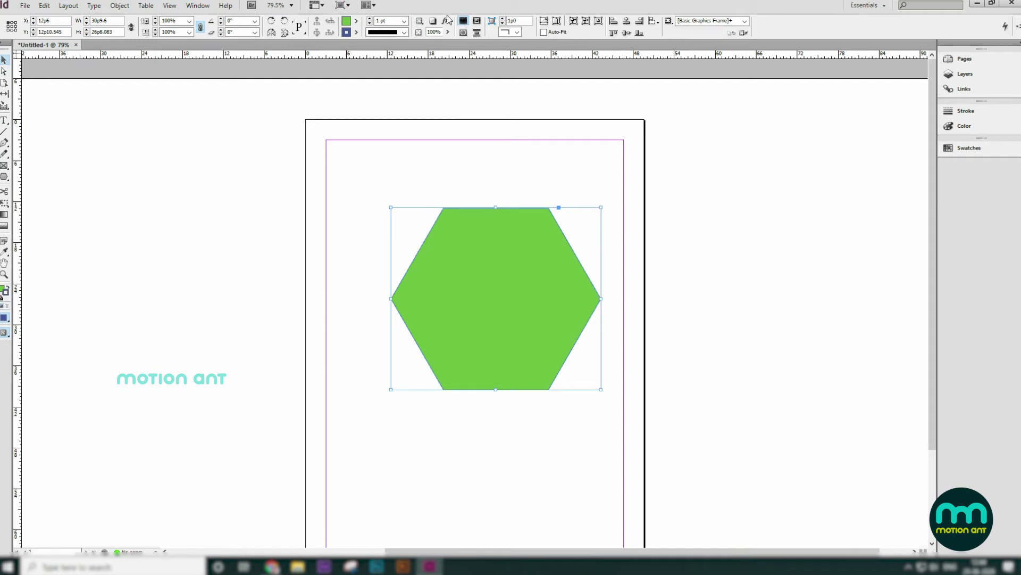
- Try stroke weights of 8 pt and 7 pt on the hexagon, ending with 50 pt
left_click(404, 21)
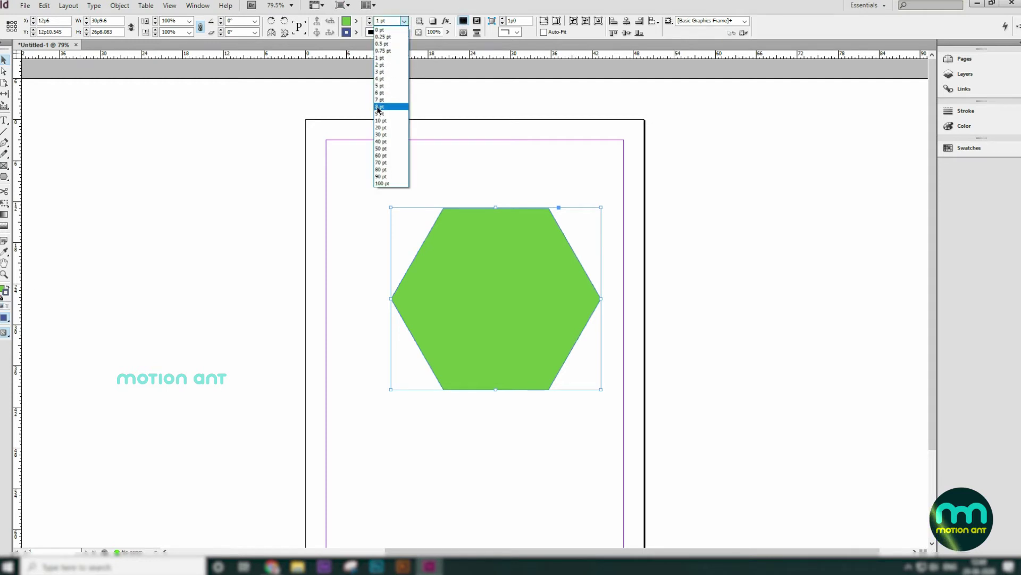
left_click(379, 107)
left_click(404, 21)
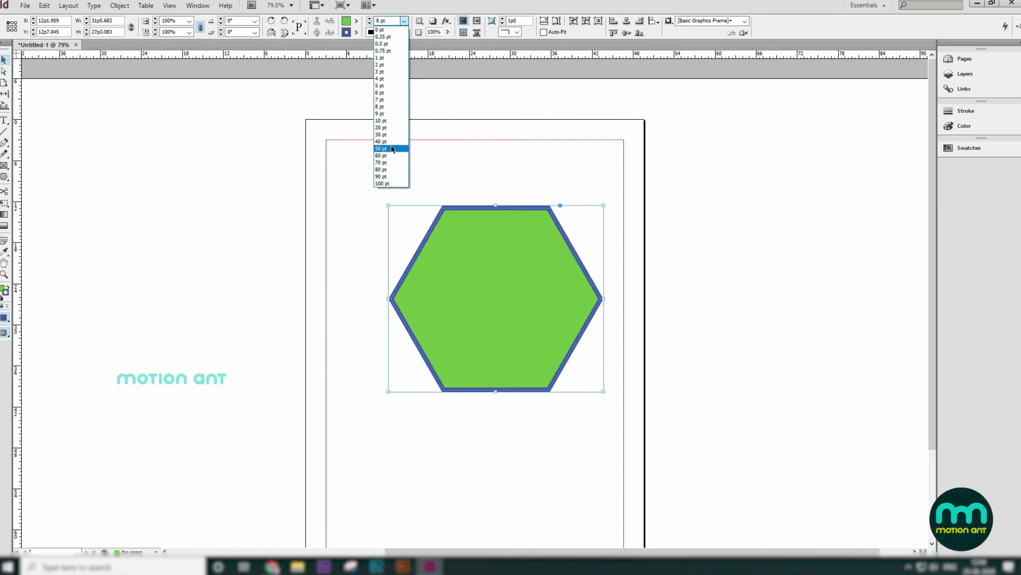
left_click(385, 106)
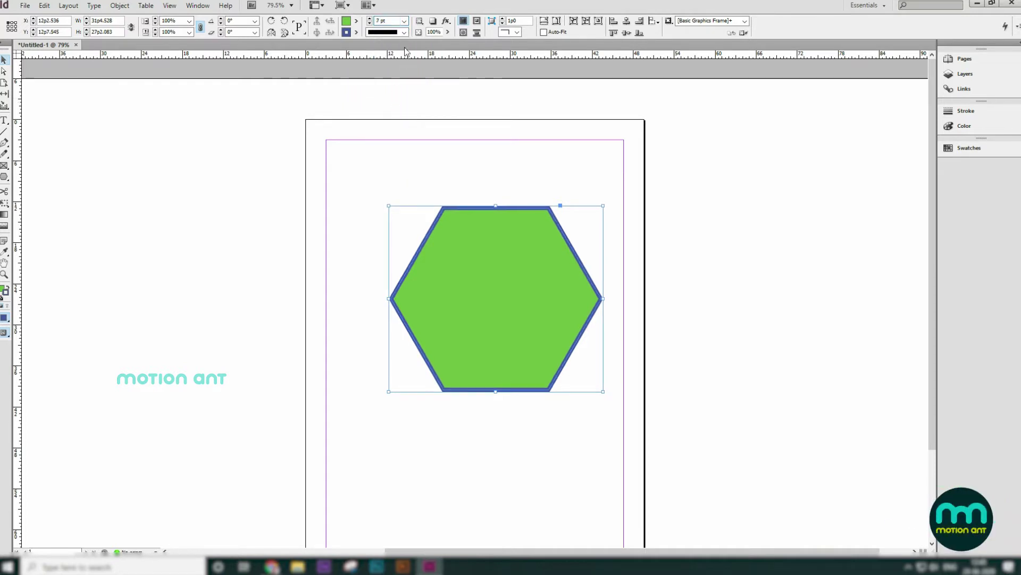
left_click(404, 21)
left_click(379, 150)
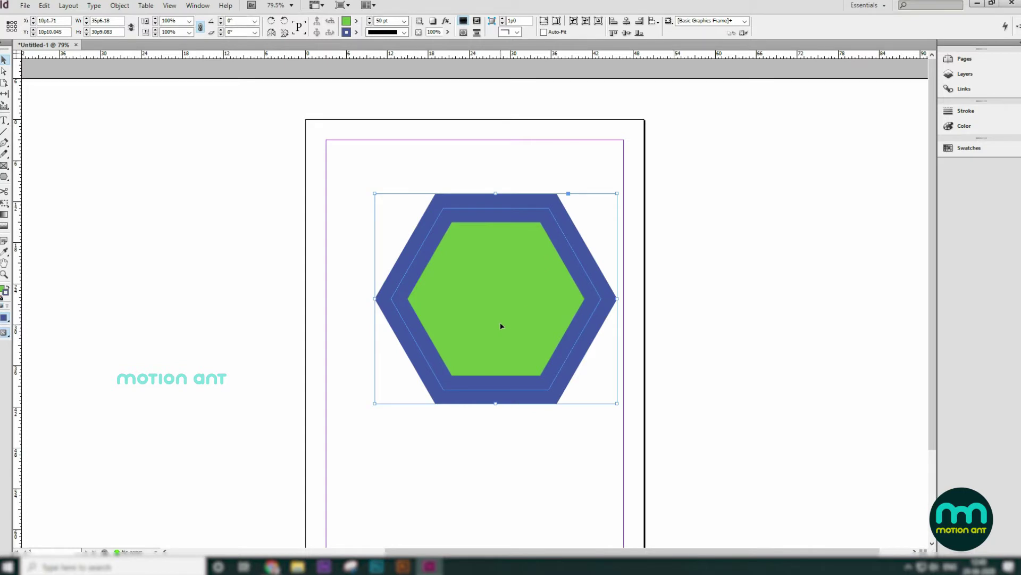
- Reset the hexagon to the default fill and stroke, and swap the two to give it a black fill without a stroke
left_click(3, 289)
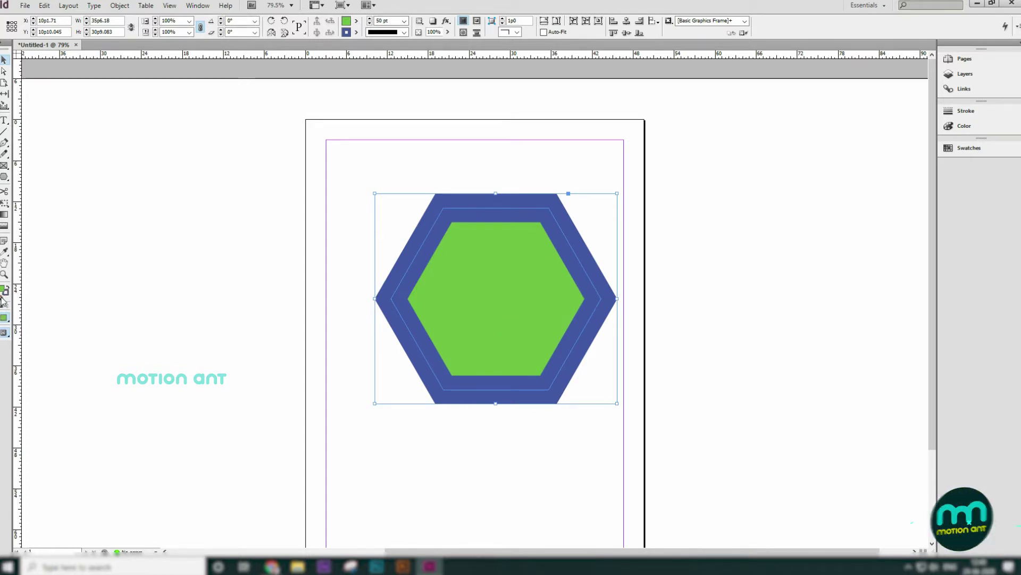
left_click(2, 298)
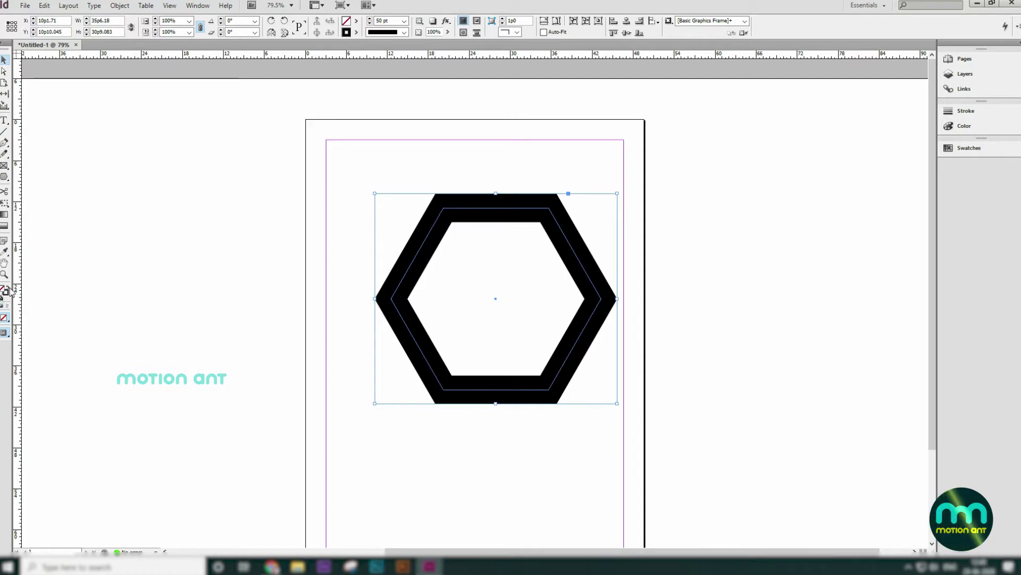
left_click(8, 289)
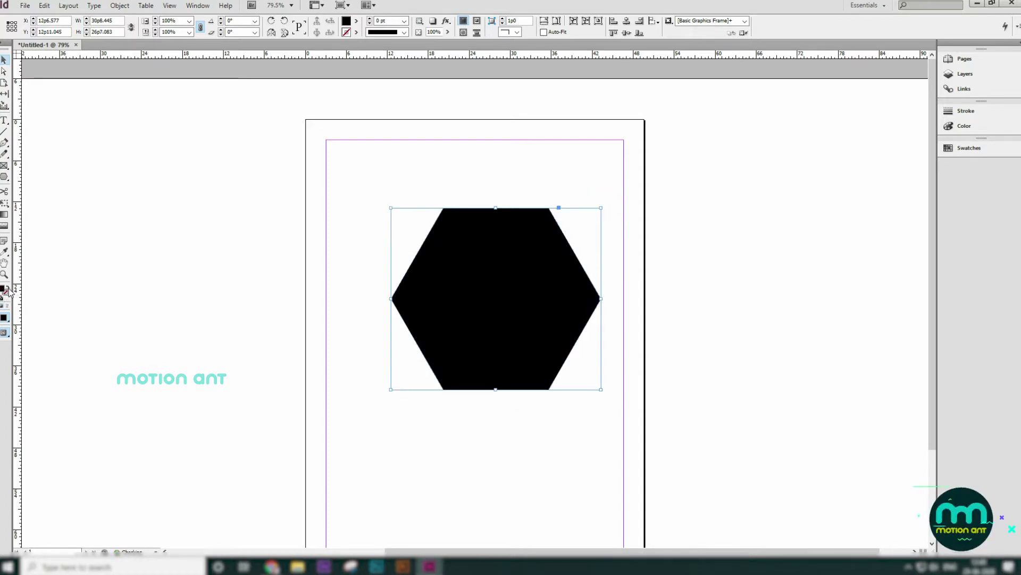
left_click(8, 290)
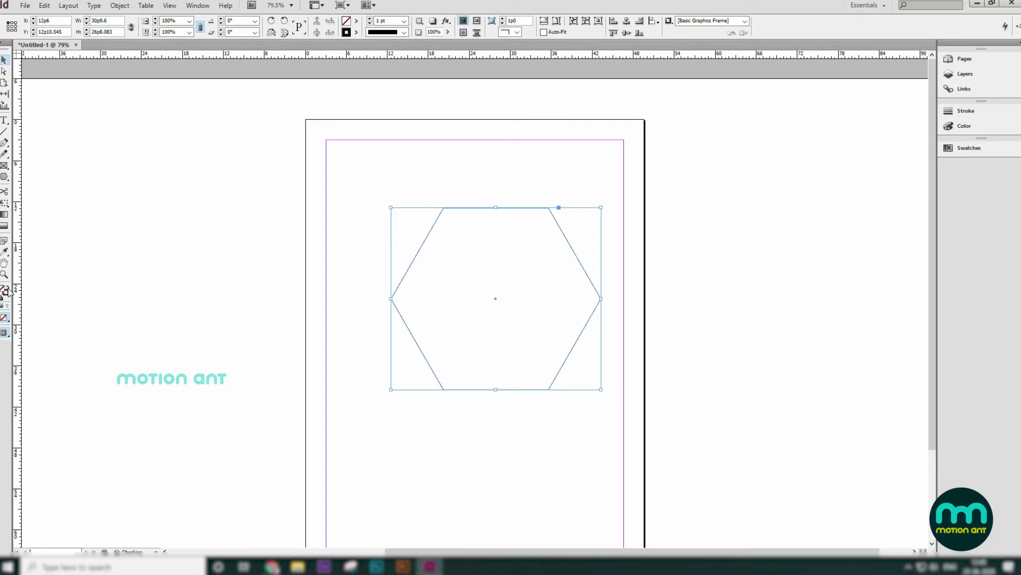
left_click(8, 290)
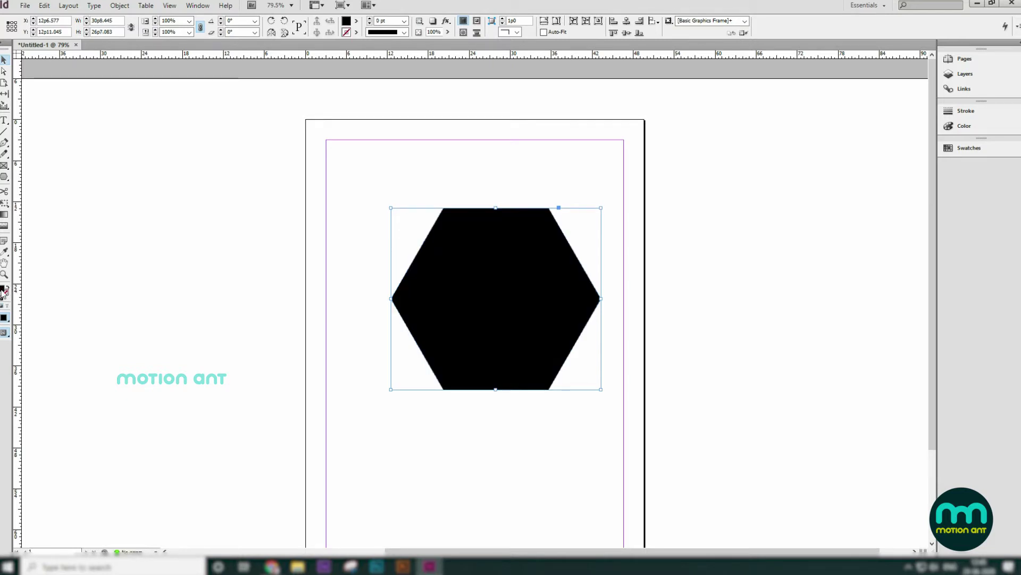
- Fill the hexagon with blue, R 35, G 54, B 255
double_click(3, 291)
left_click(511, 347)
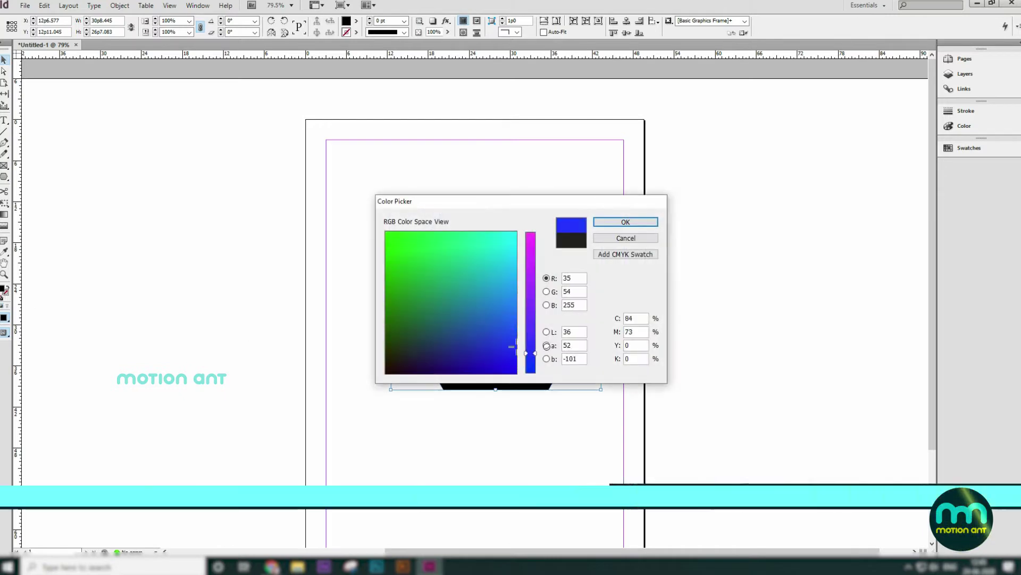
left_click(627, 222)
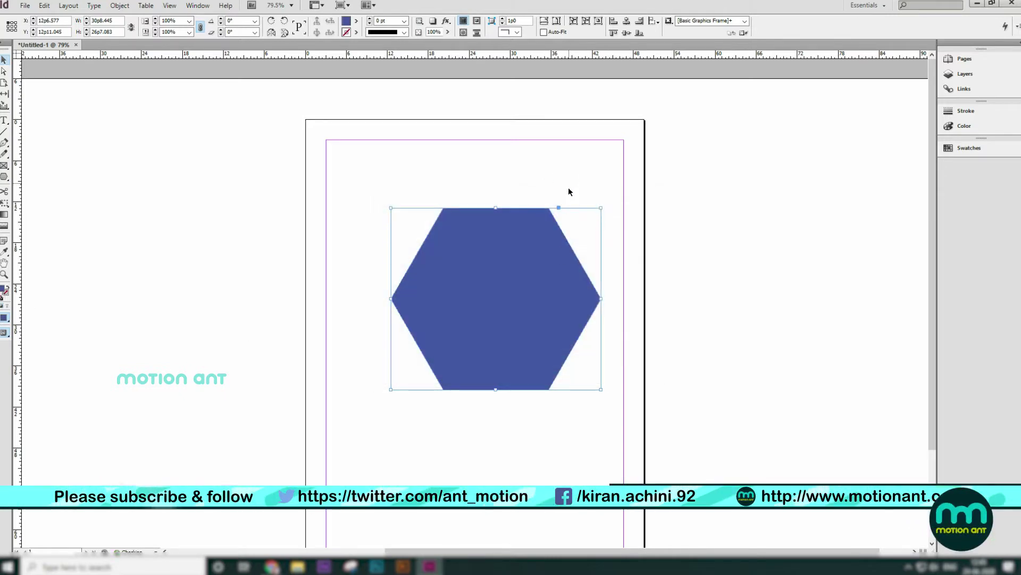
- Give the hexagon a magenta stroke from the C=0 M=100 Y=0 K=0 swatch with a weight of 9 pt
left_click(7, 294)
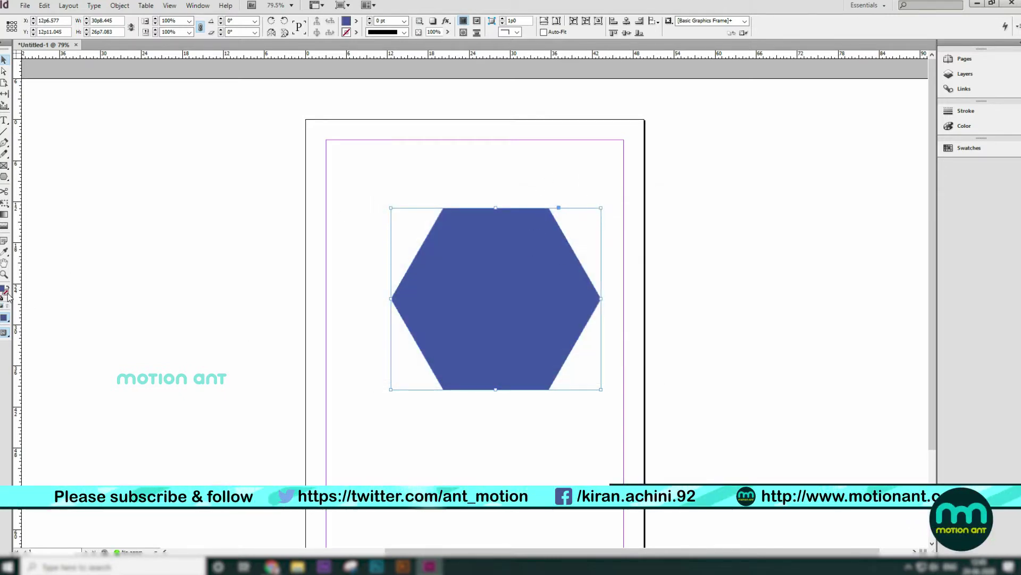
left_click(356, 32)
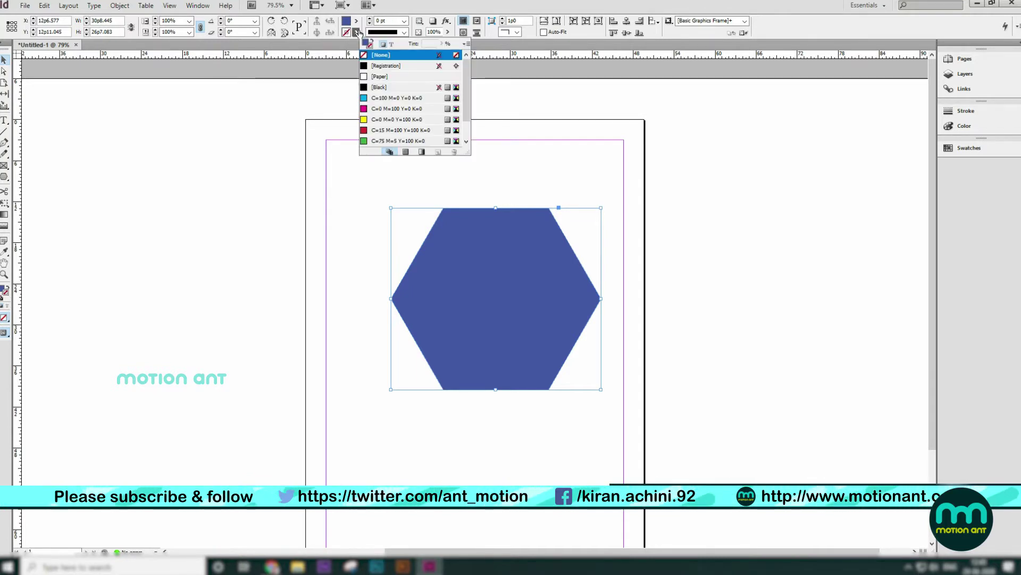
left_click(379, 108)
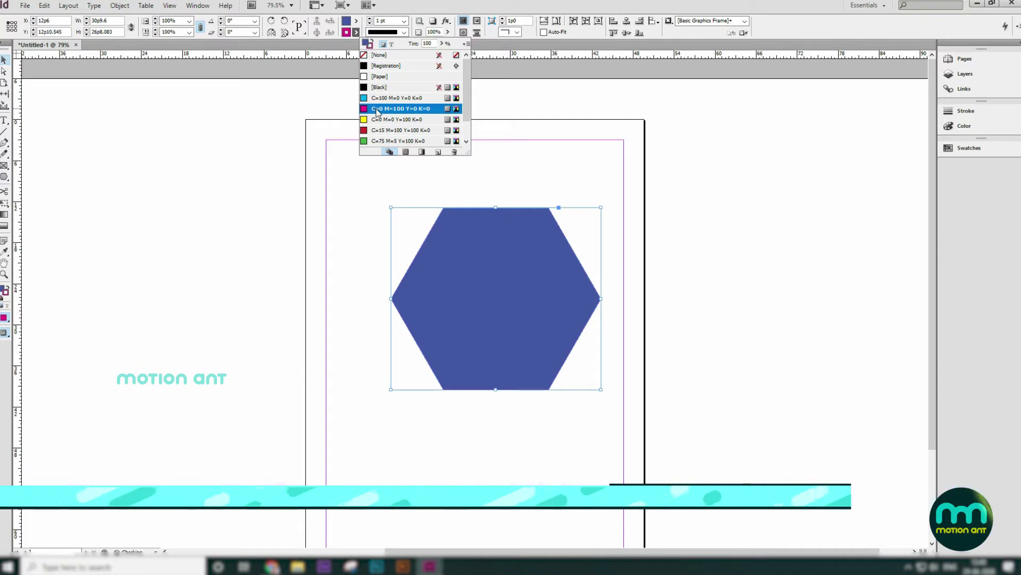
left_click(404, 21)
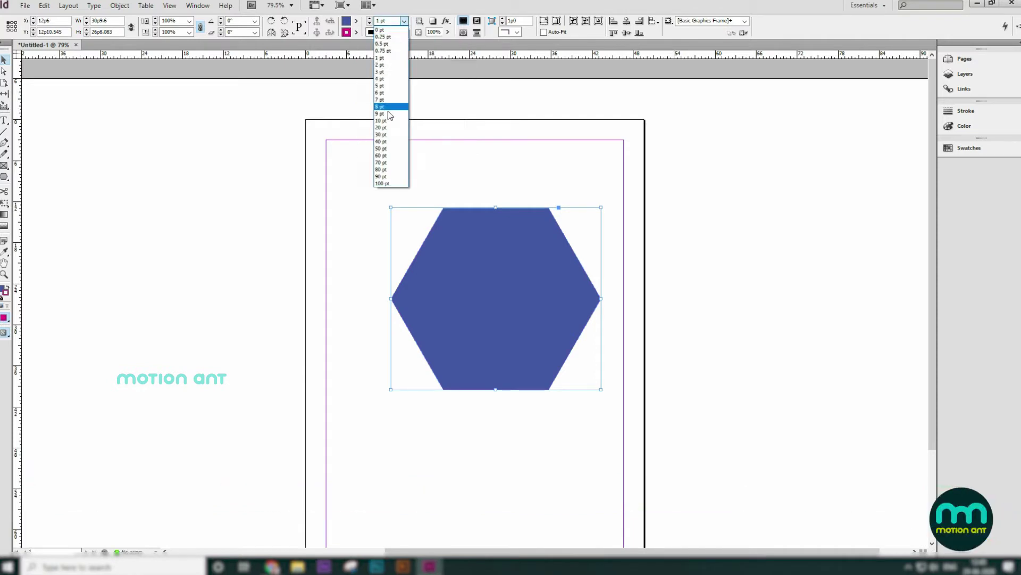
left_click(387, 122)
left_click(356, 32)
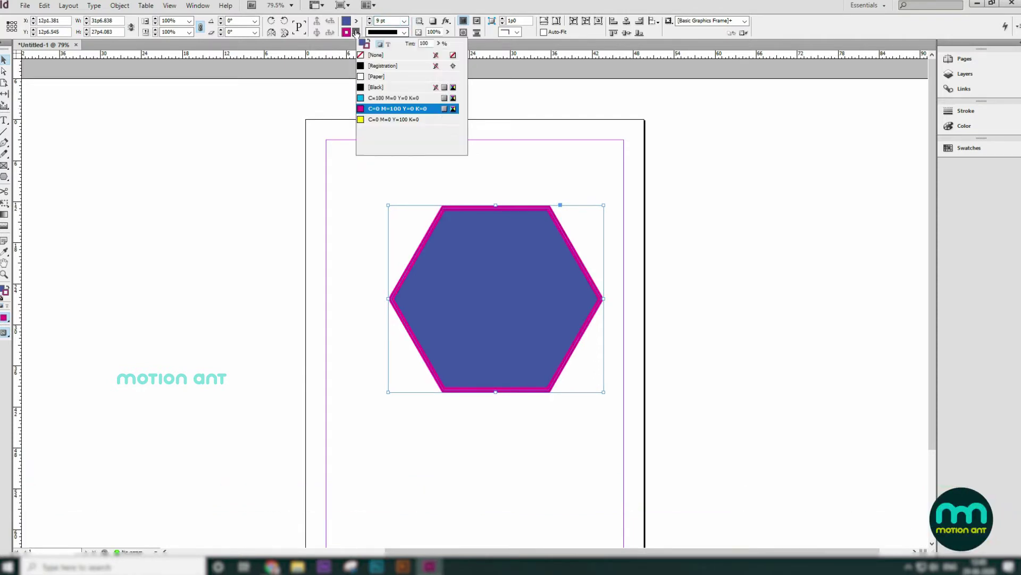
left_click(405, 21)
left_click(523, 278)
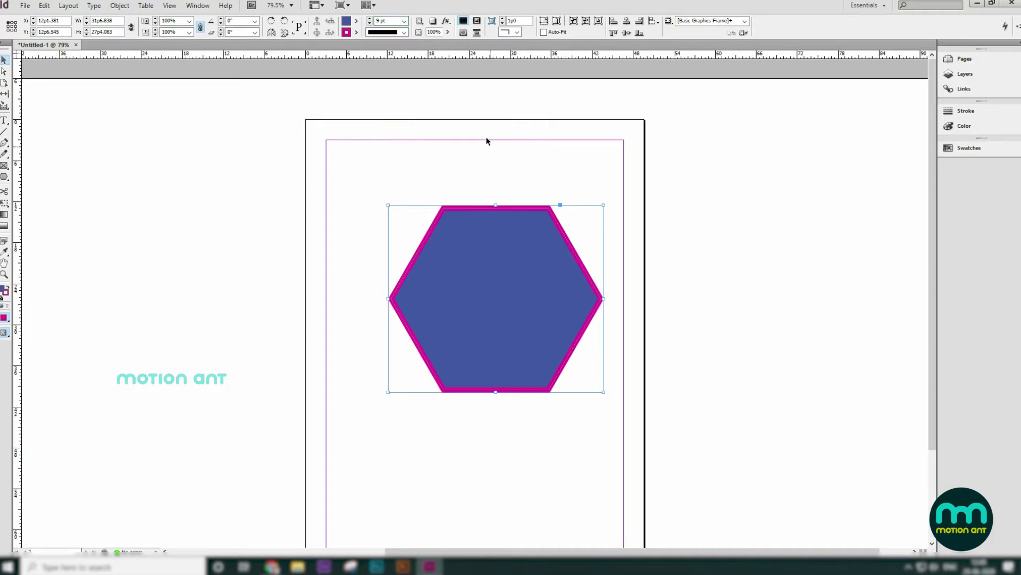
- Try the Triple, Dotted and White Diamond stroke types on the hexagon, ending with Left Slant Hash
left_click(404, 32)
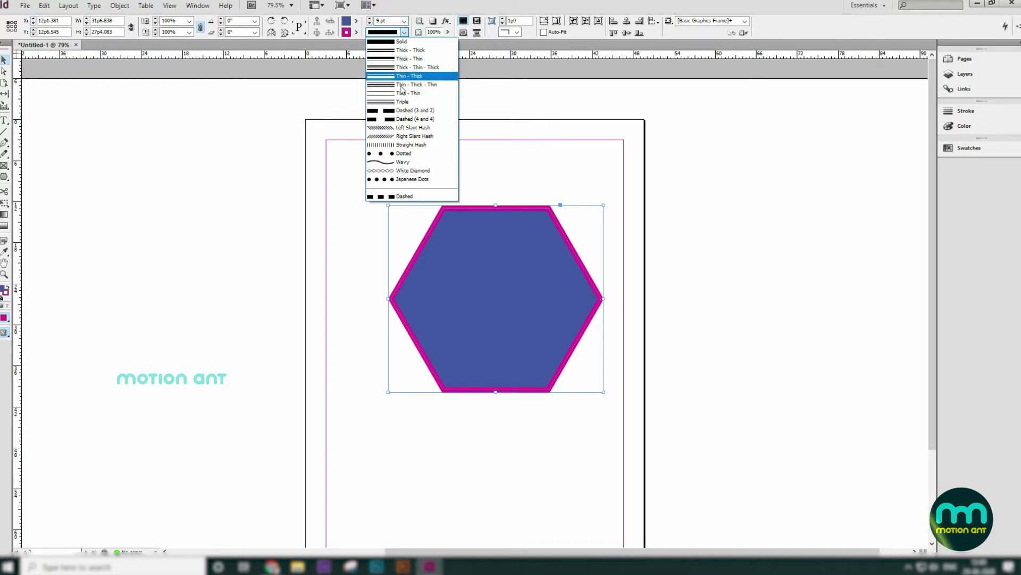
left_click(404, 101)
left_click(405, 32)
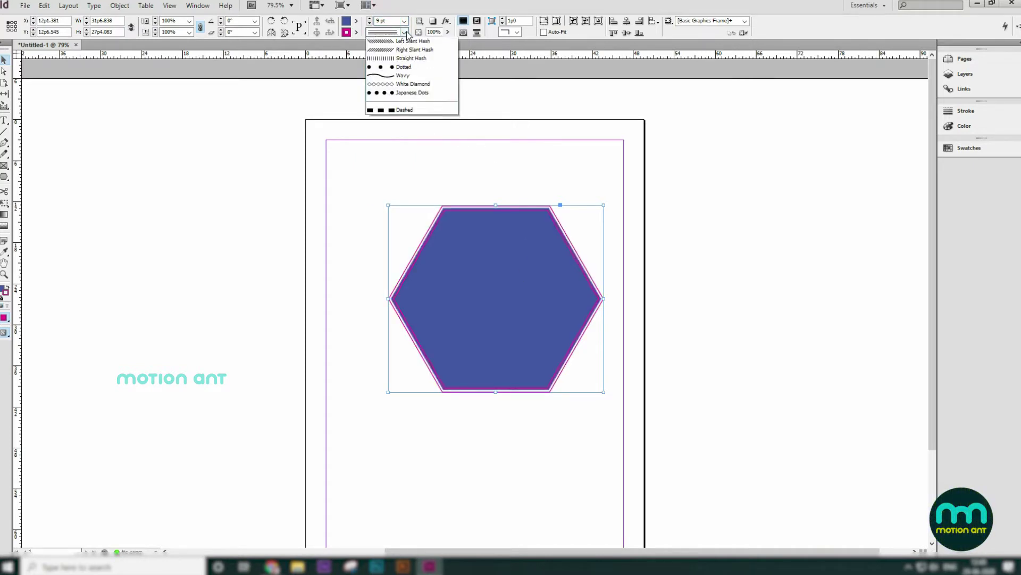
left_click(403, 144)
left_click(405, 33)
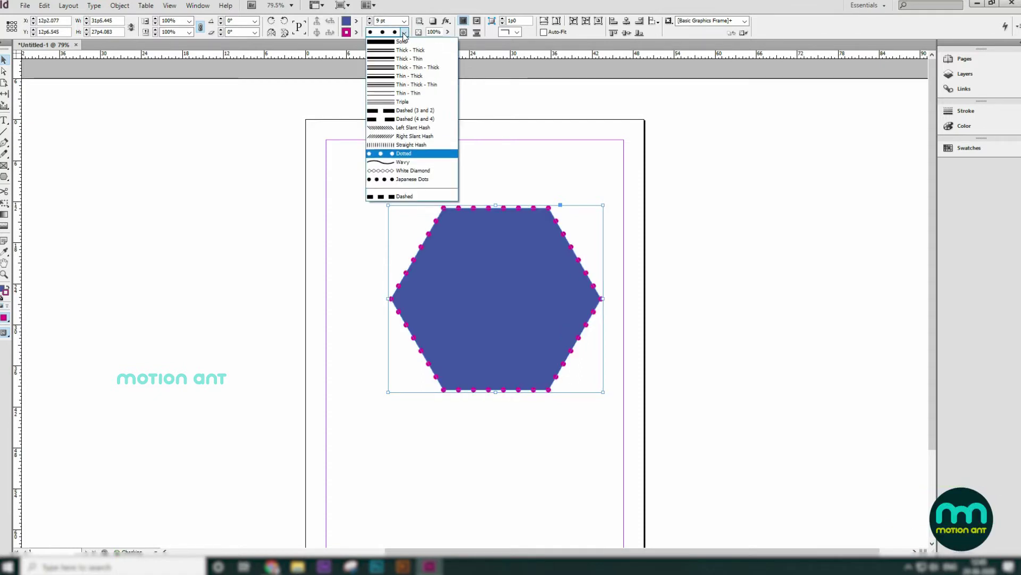
left_click(406, 171)
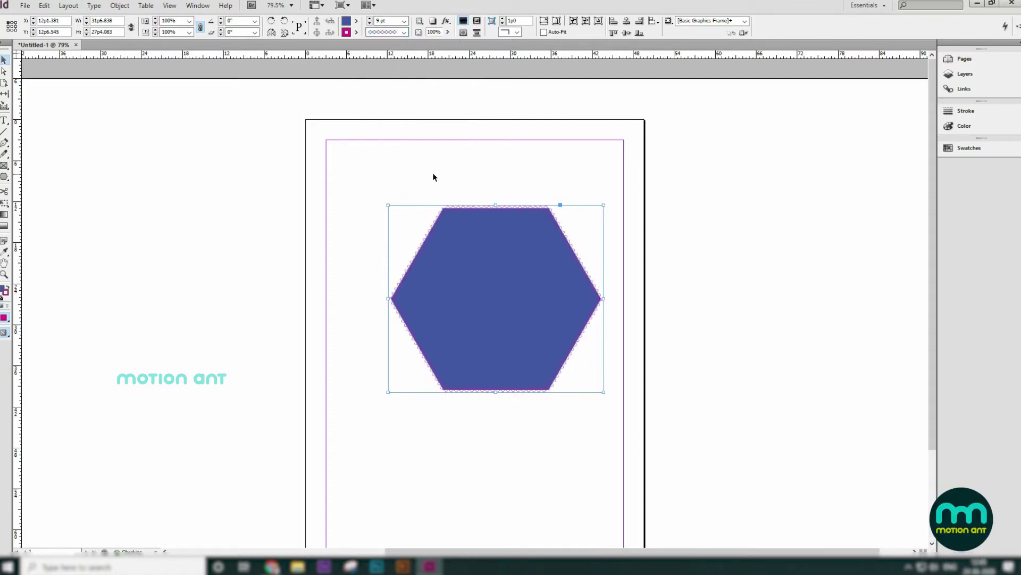
left_click(405, 32)
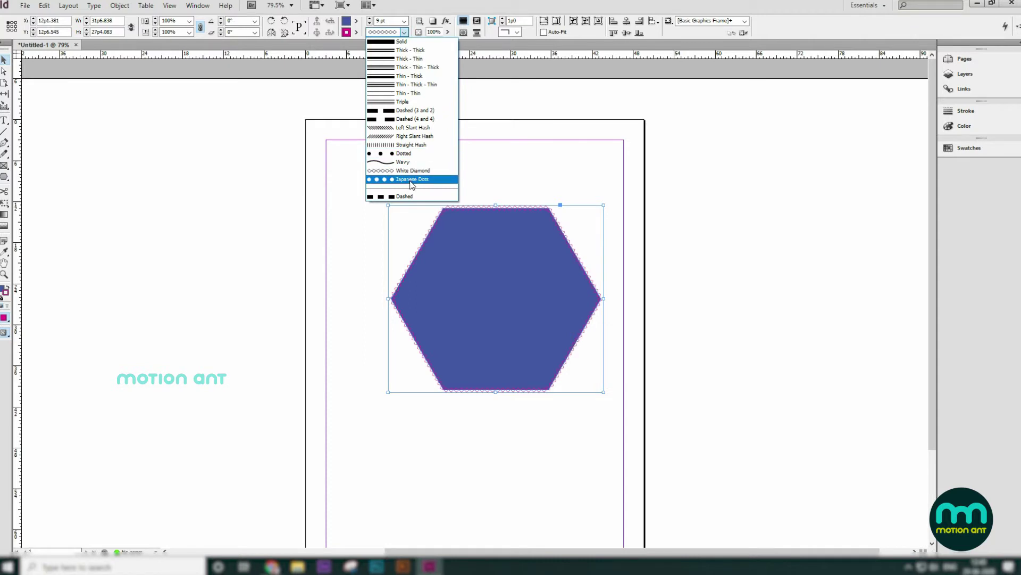
left_click(412, 128)
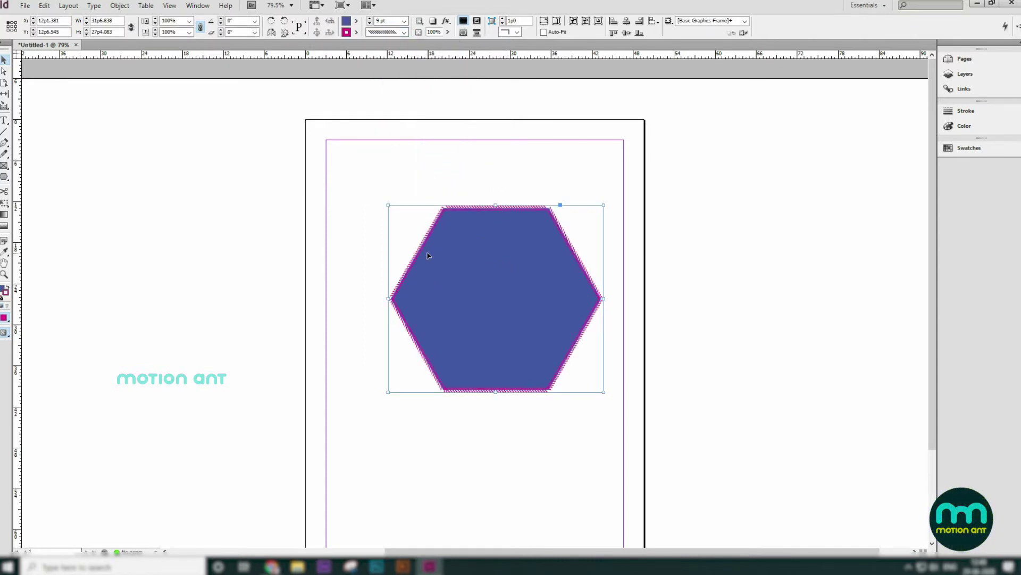
- Examine the hexagon's Left Slant Hash stroke up close and in the context of the whole page
key("ctrl+equal")
key("ctrl+equal")
key("ctrl+equal")
key("ctrl+equal")
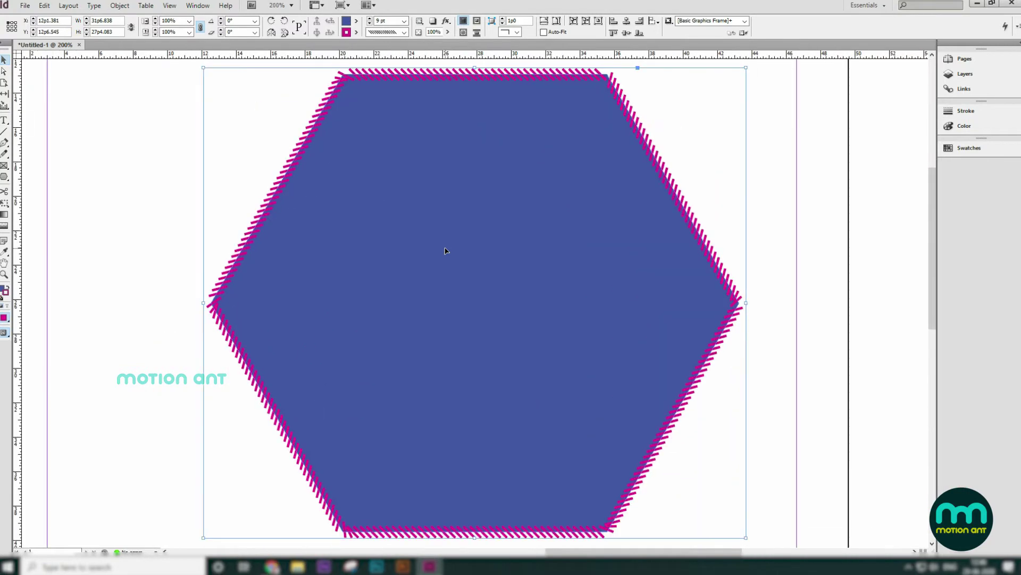
key("ctrl+minus")
key("ctrl+minus")
key("ctrl+minus")
key("ctrl+minus")
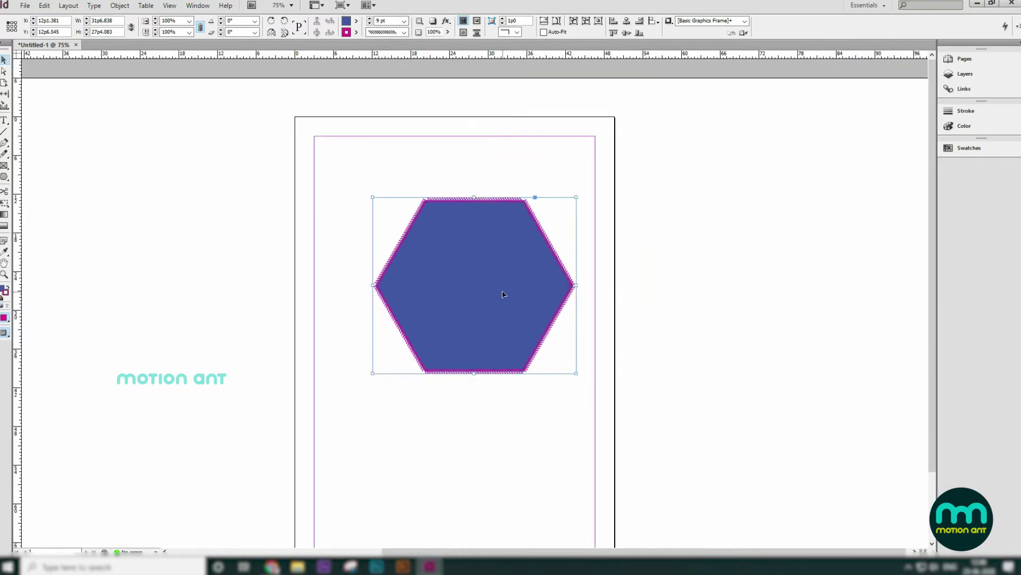
scroll(503, 294, "down", 1)
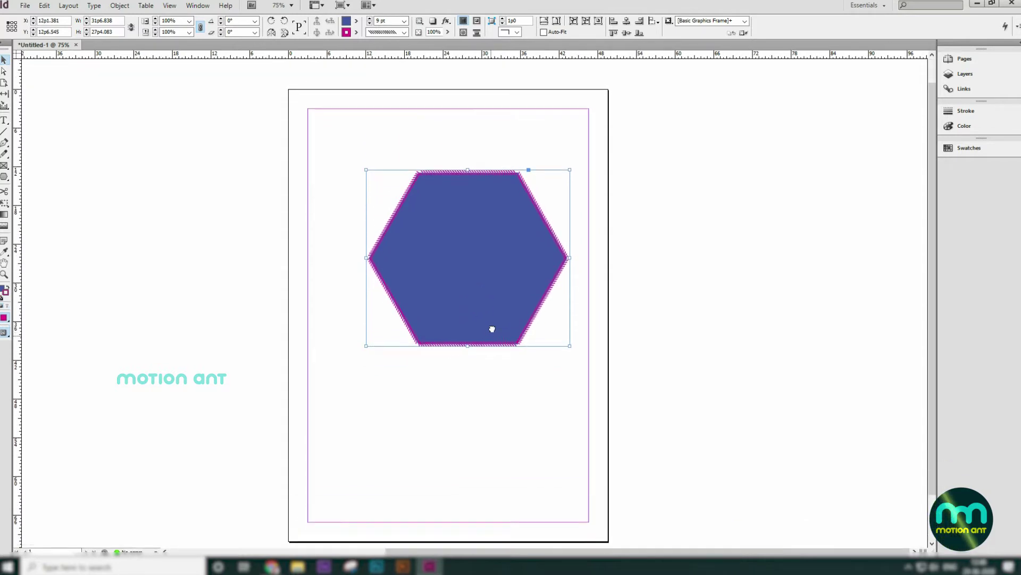
left_click_drag(492, 328, 483, 292)
left_click_drag(472, 228, 484, 265)
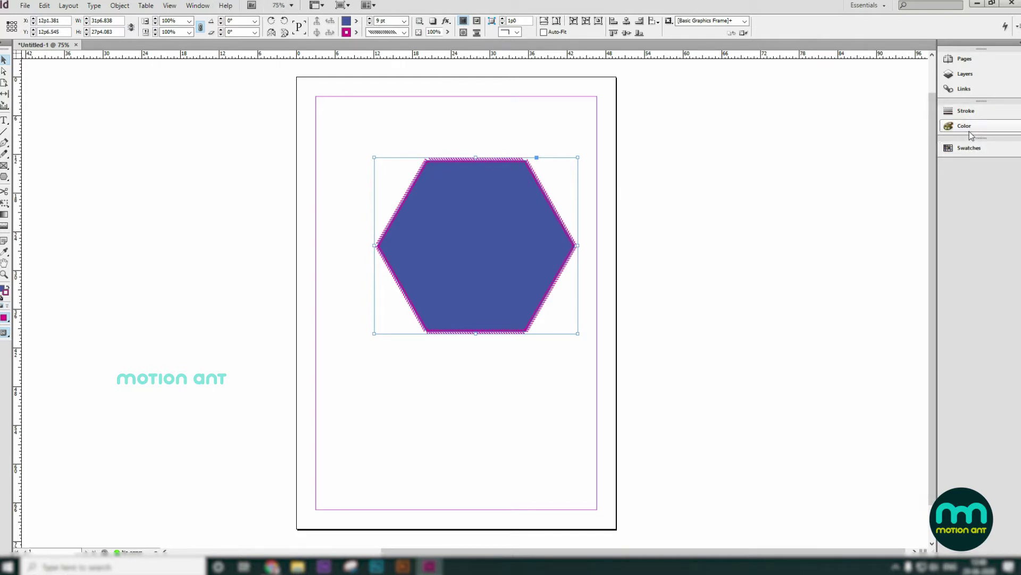
- Look up the available color windows and float the Color panel beside the page
left_click(199, 7)
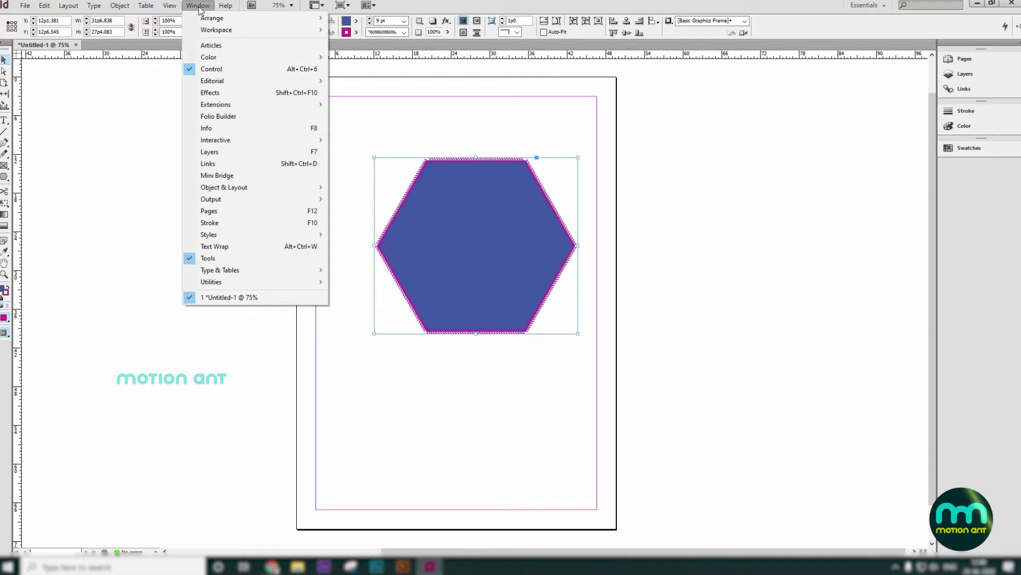
mouse_move(209, 57)
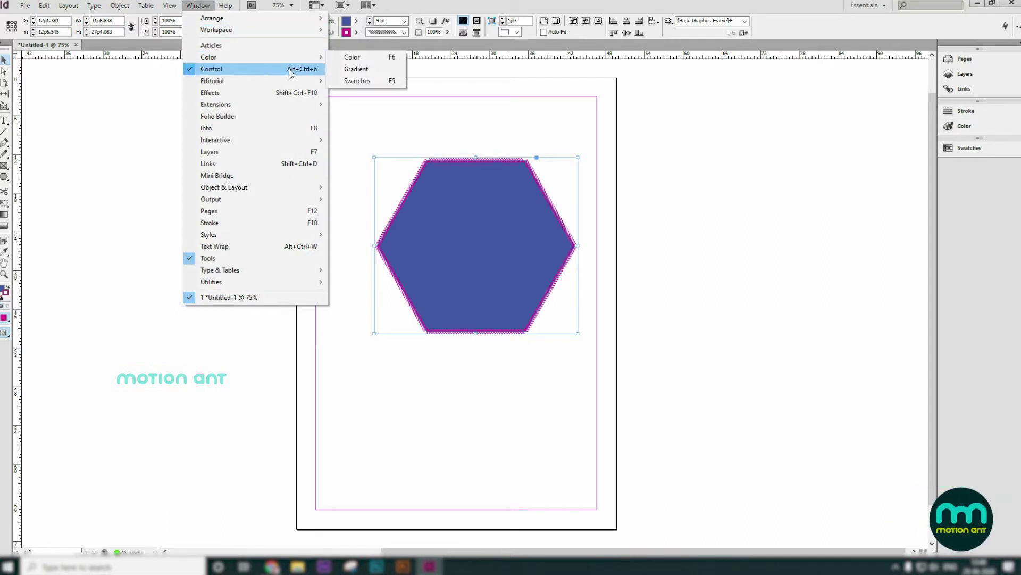
left_click(909, 191)
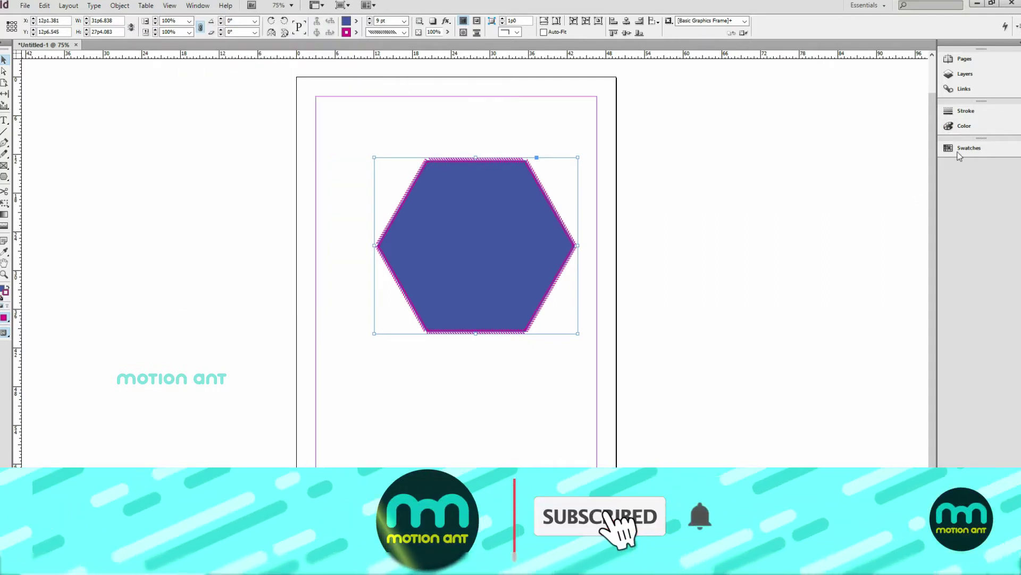
left_click(964, 126)
left_click_drag(897, 106, 824, 85)
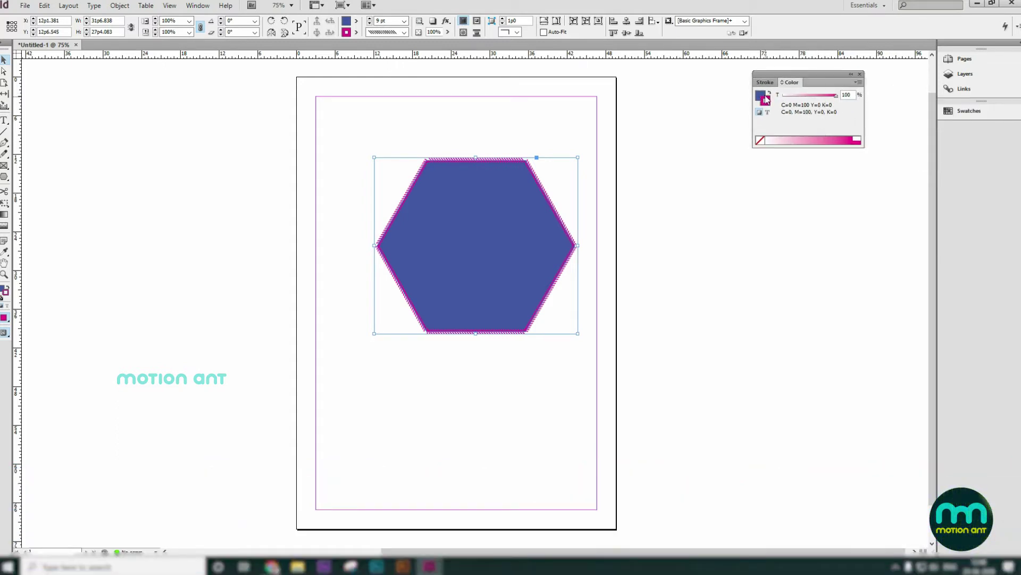
- Switch the color sliders to Lab and change the hexagon's stroke to dark red, L 0, a 95, b 61
left_click(859, 83)
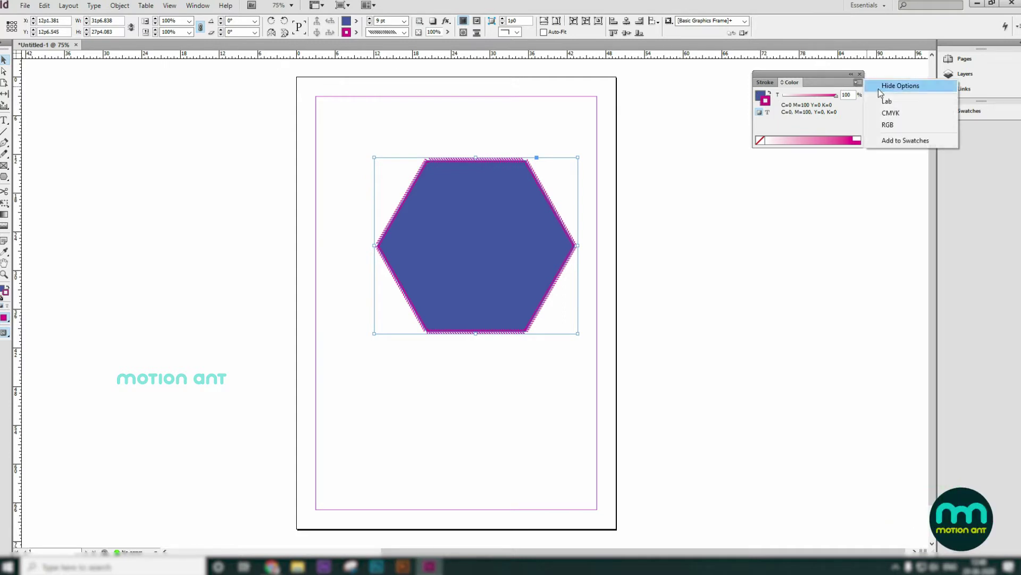
left_click(908, 102)
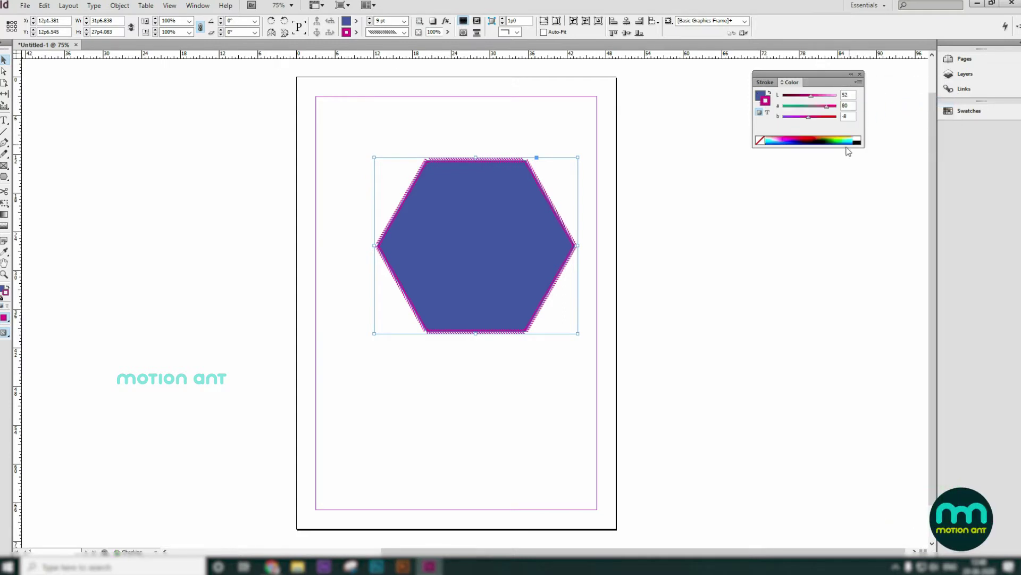
left_click(807, 142)
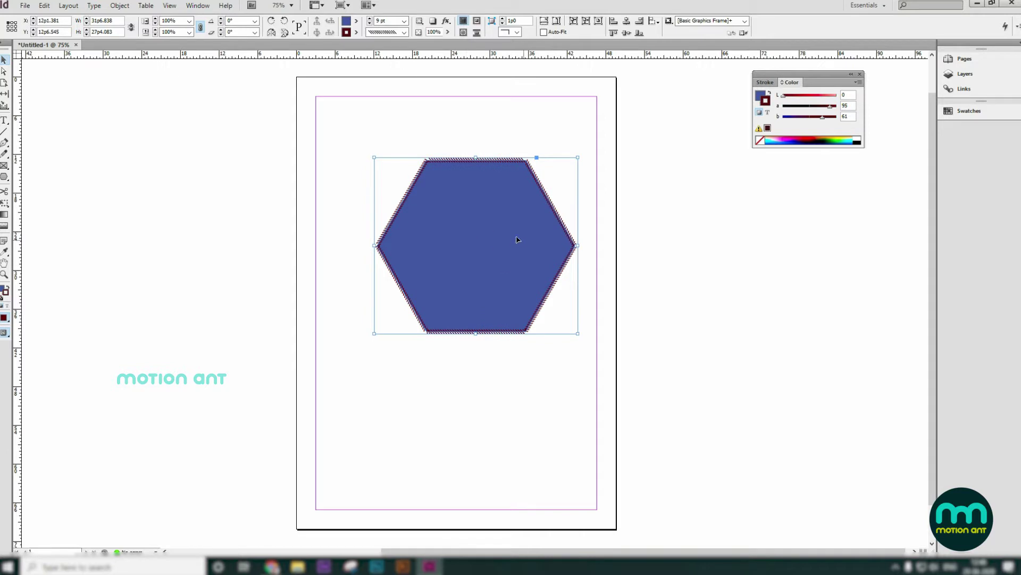
- Reset the hexagon to a black fill without a stroke and fill it with green, C=61 M=0 Y=100 K=0
left_click(1, 295)
left_click(8, 288)
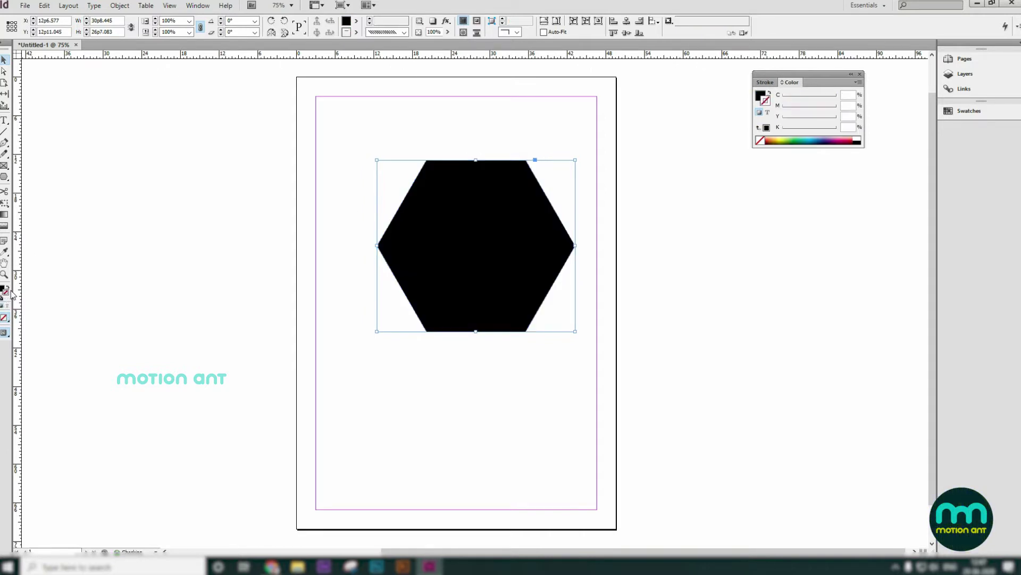
double_click(3, 288)
left_click(411, 238)
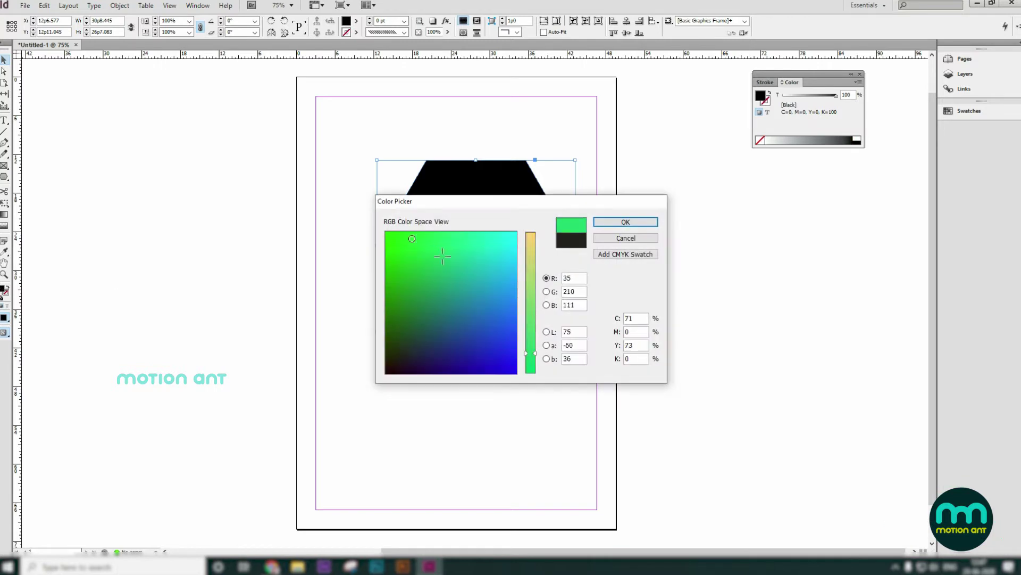
left_click(637, 225)
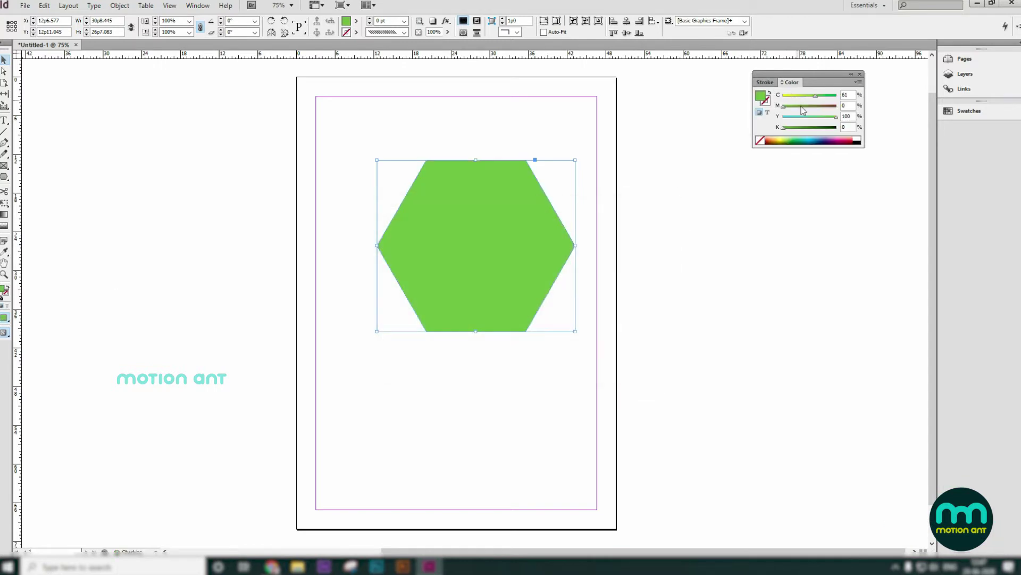
- Sample hexagon fills from the color spectrum in CMYK and Lab modes, ending with cyan, L 100, a -89, b -128
left_click_drag(804, 143, 805, 145)
left_click(818, 141)
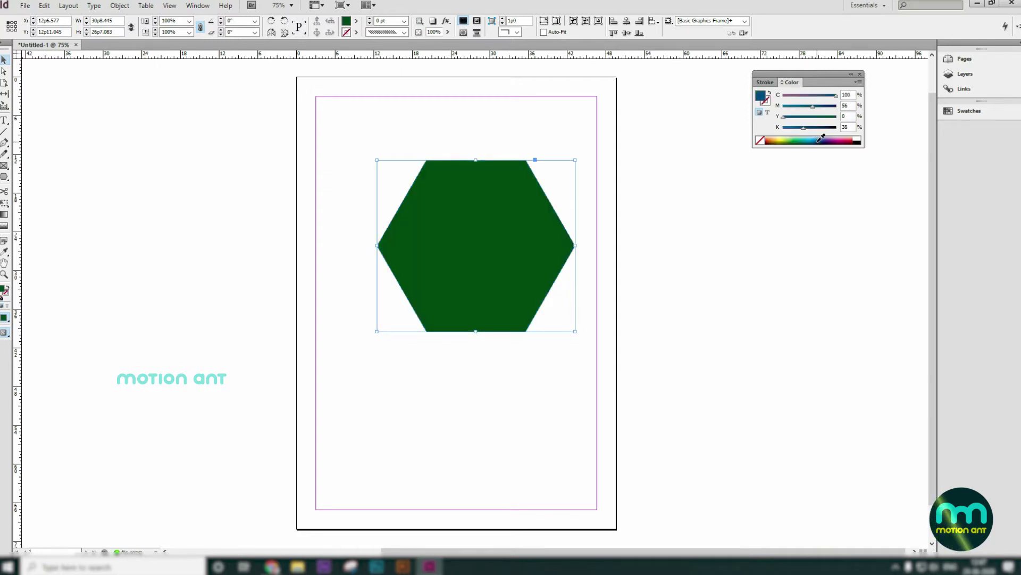
left_click(858, 83)
left_click(887, 101)
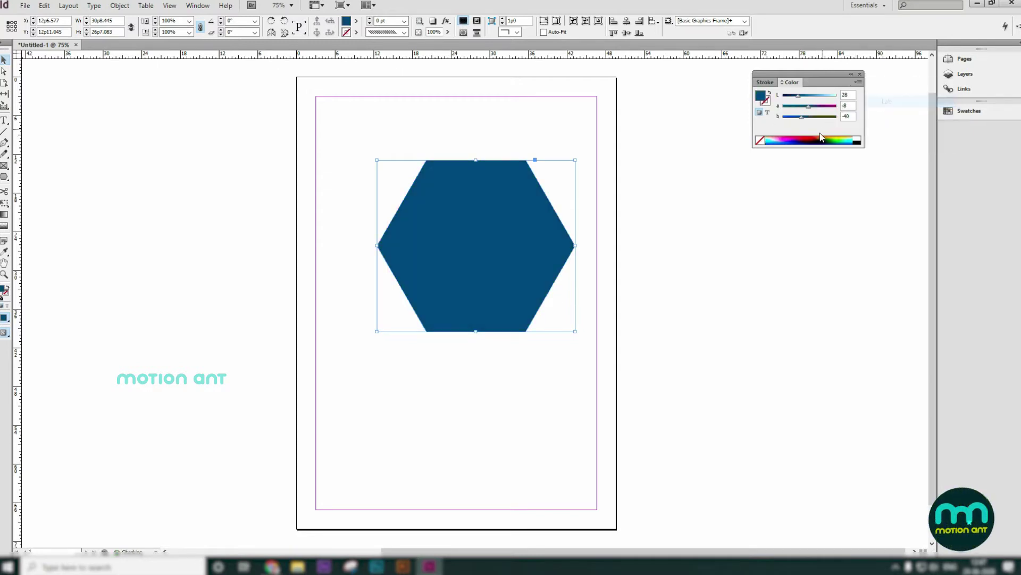
left_click(796, 143)
left_click(819, 144)
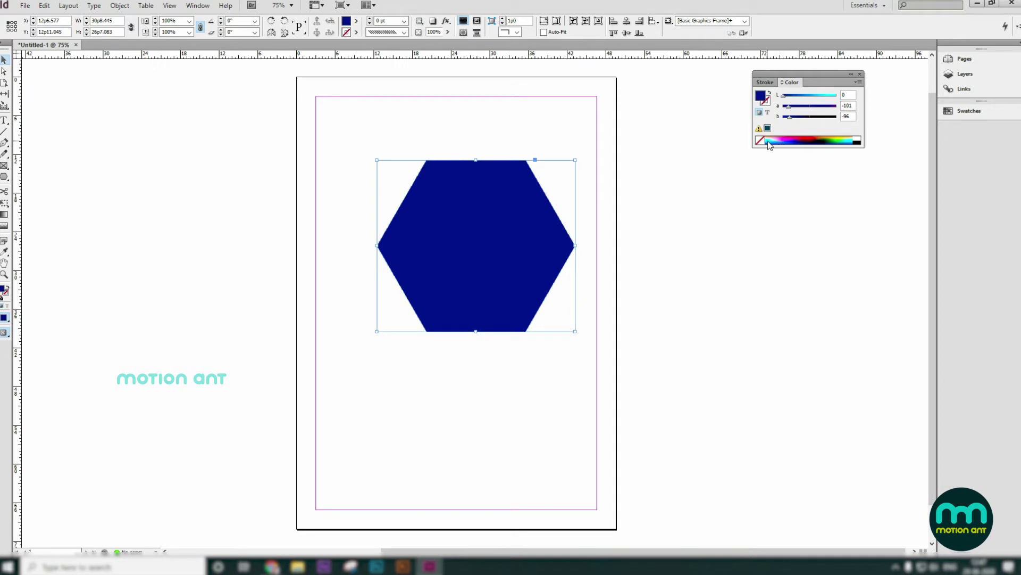
left_click_drag(768, 140, 771, 142)
- Switch the color mode to CMYK and sample several fills for the hexagon, ending with blue, C=100 M=85 Y=0 K=13
left_click(859, 83)
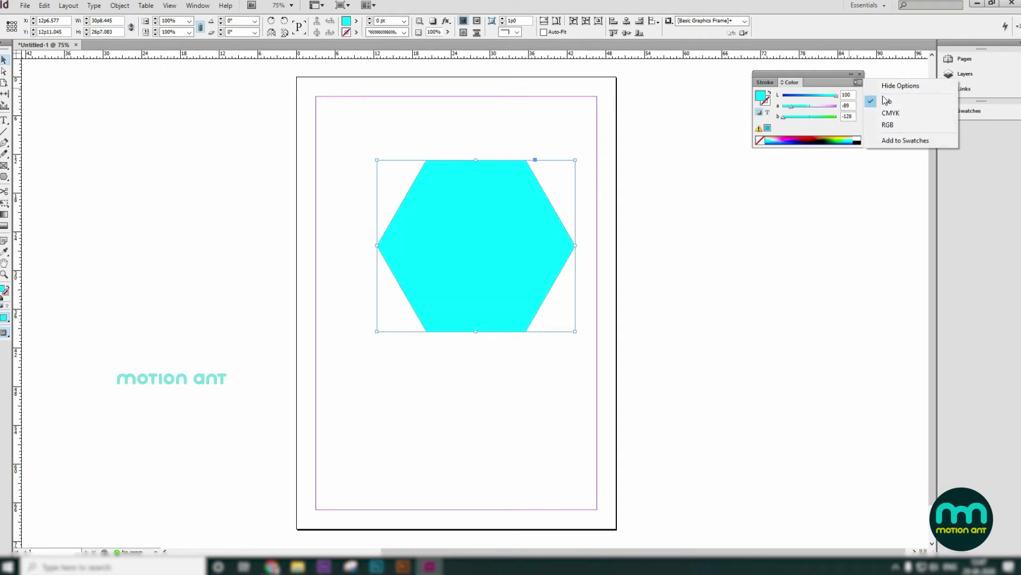
left_click(889, 112)
left_click(788, 144)
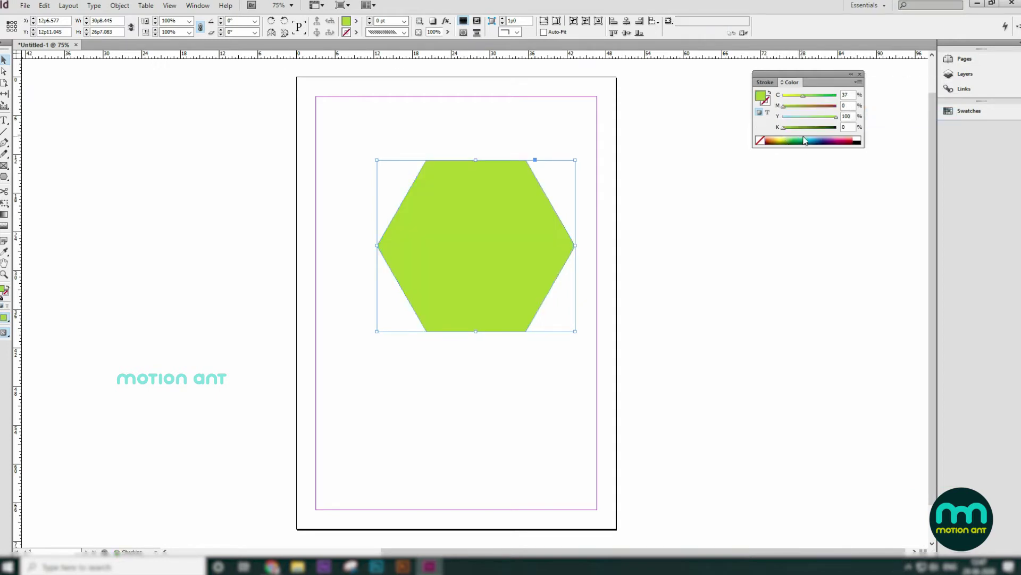
left_click(812, 142)
left_click(830, 141)
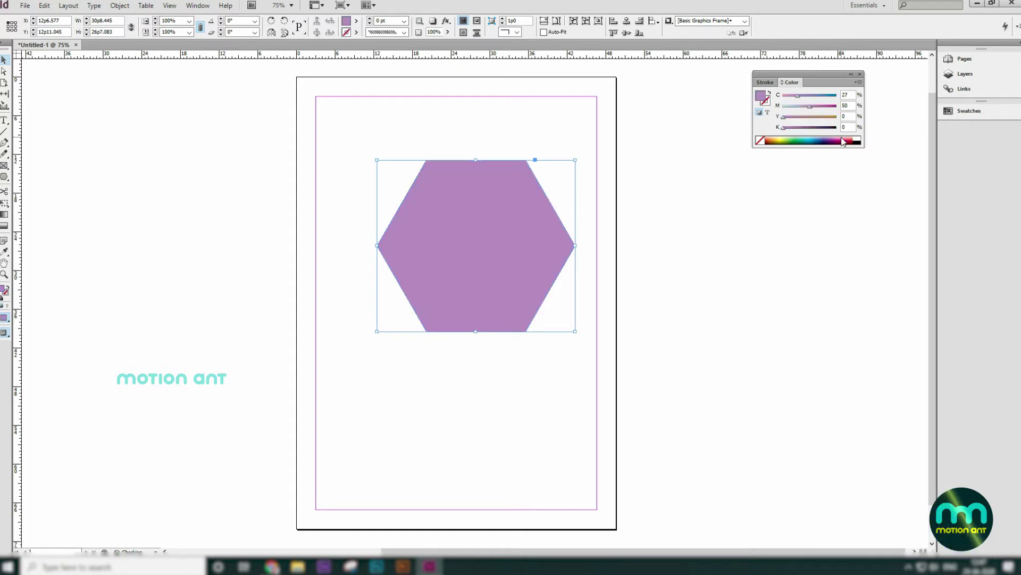
left_click(818, 144)
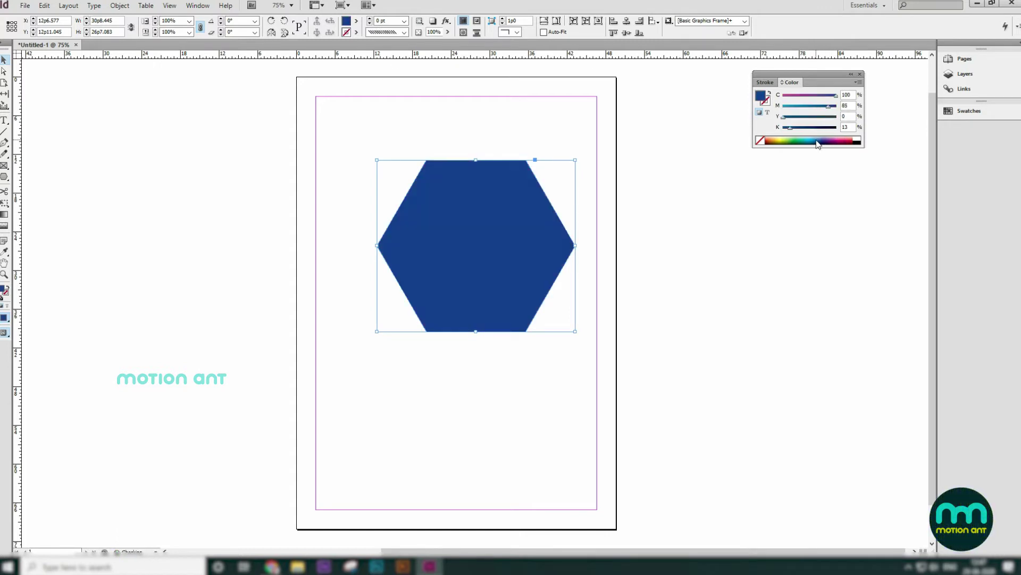
- Switch the color mode to RGB and try teal, magenta and other hexagon fills, ending with bright blue, R 0, G 161, B 255
left_click(859, 82)
left_click(877, 126)
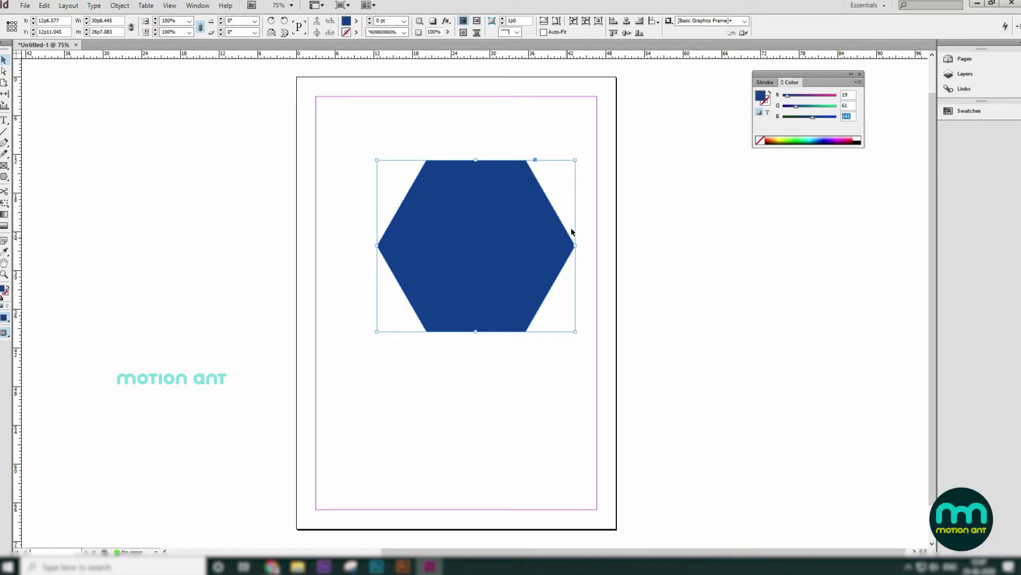
left_click(813, 142)
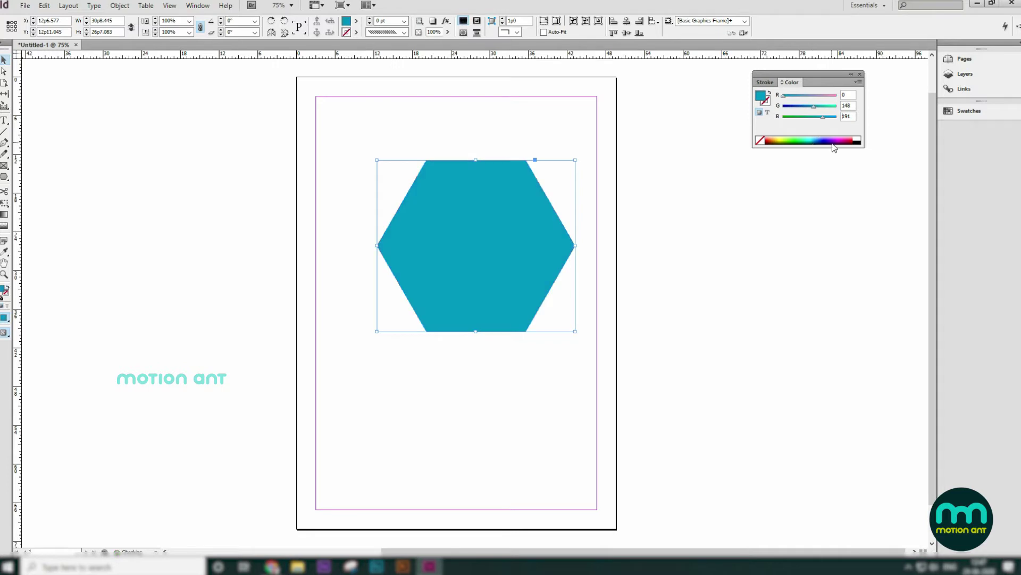
left_click(830, 142)
left_click(809, 141)
left_click(848, 139)
left_click(808, 137)
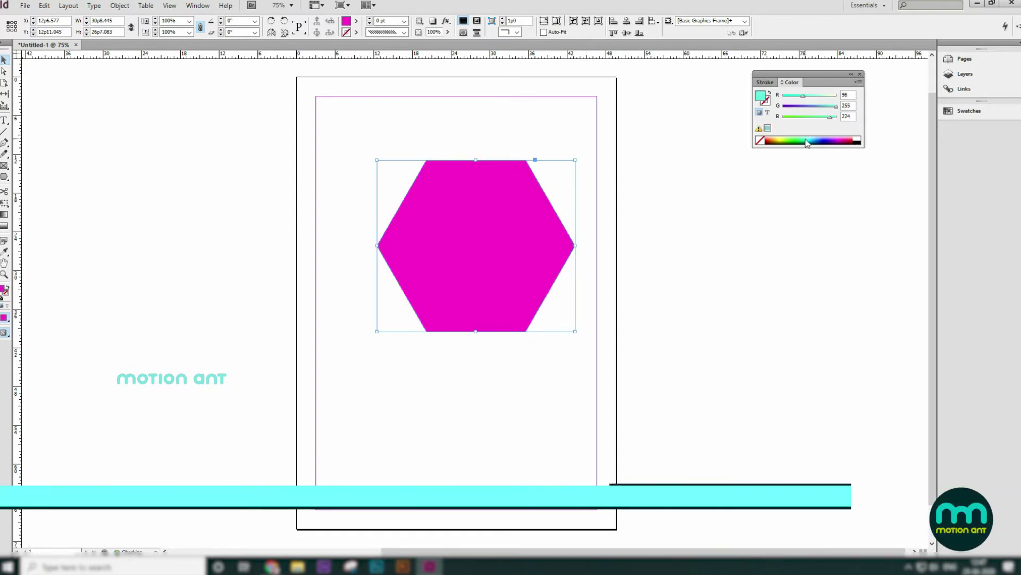
left_click(819, 141)
left_click(816, 142)
left_click(819, 140)
- Hide the Color panel's options and show them again
left_click(859, 82)
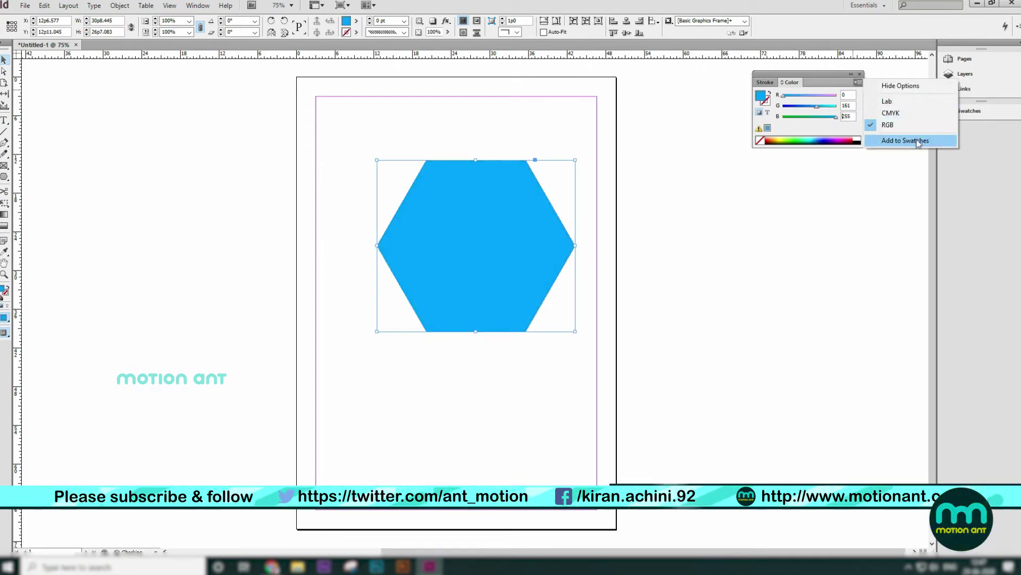
left_click(909, 87)
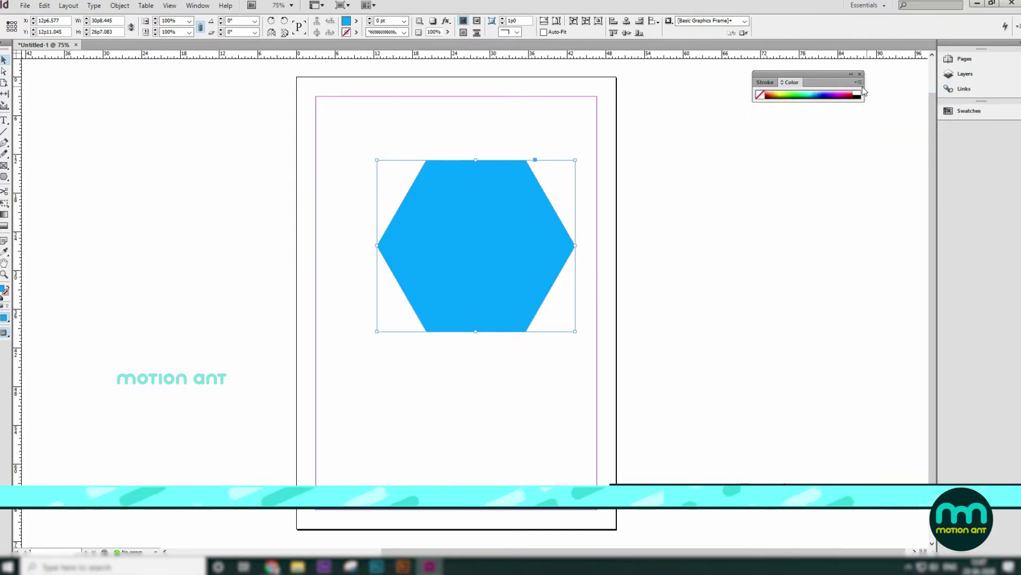
left_click(859, 82)
left_click(905, 87)
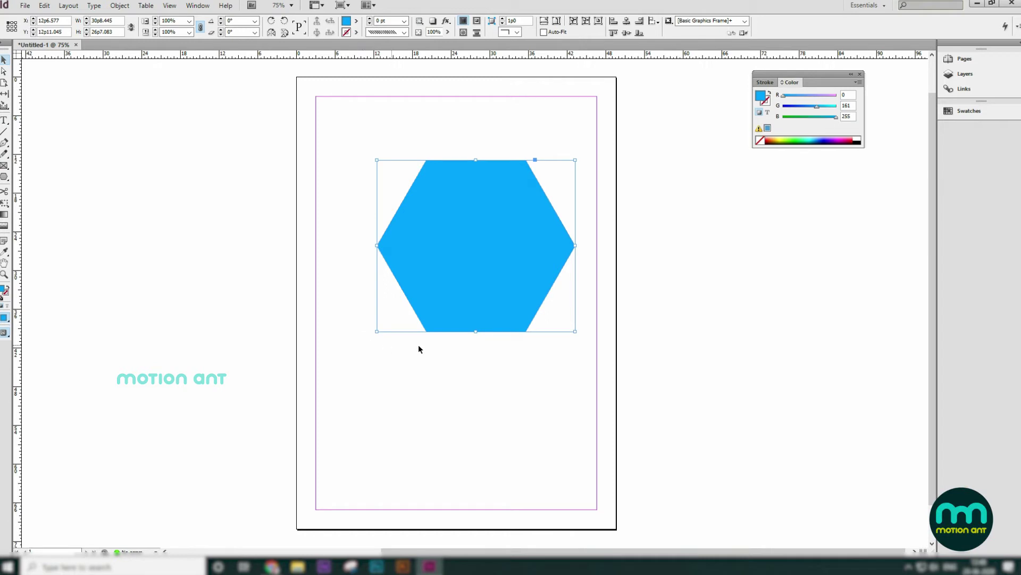
- Open the document's swatches and check which color windows can be displayed
left_click(972, 112)
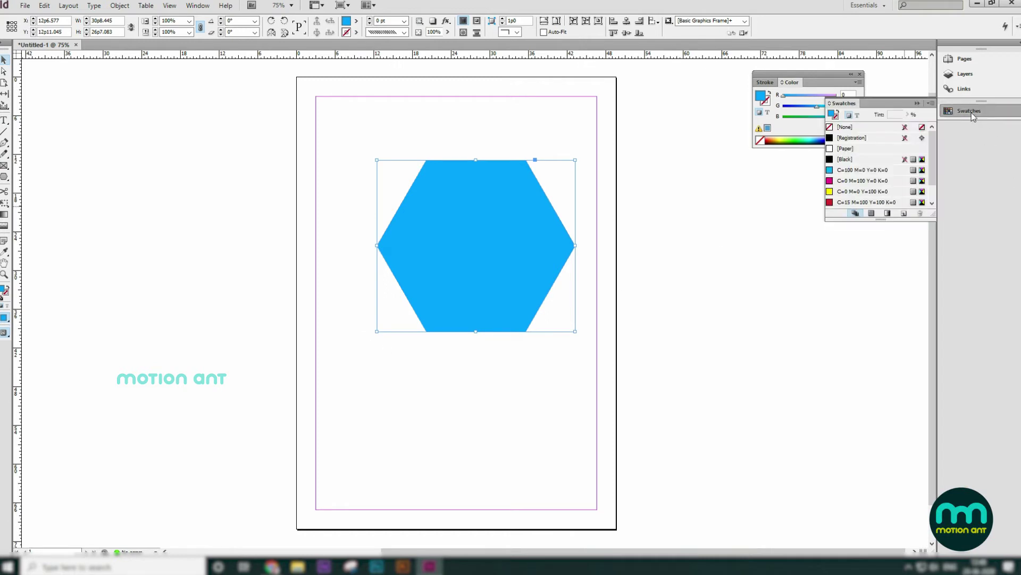
left_click(198, 6)
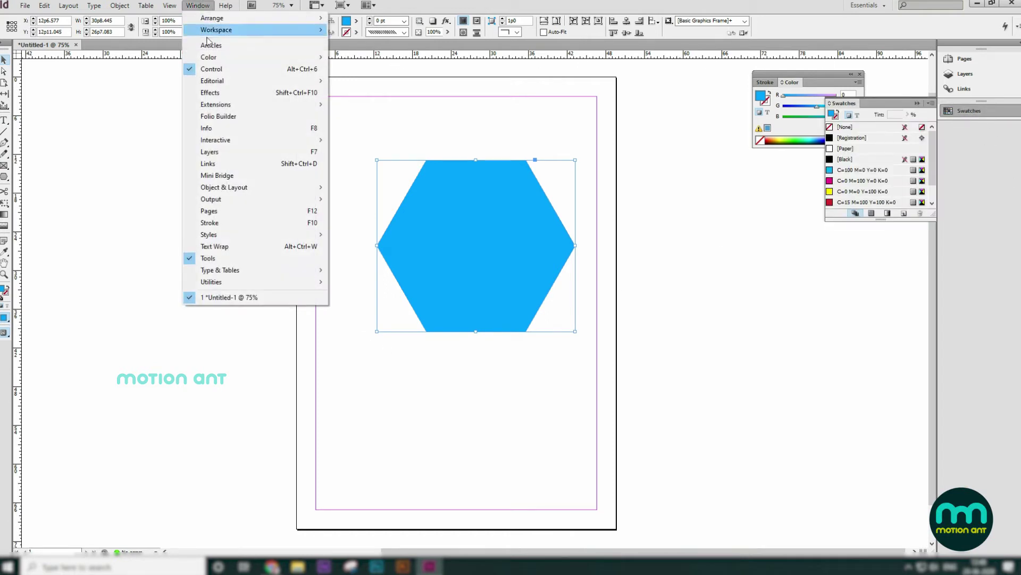
mouse_move(219, 57)
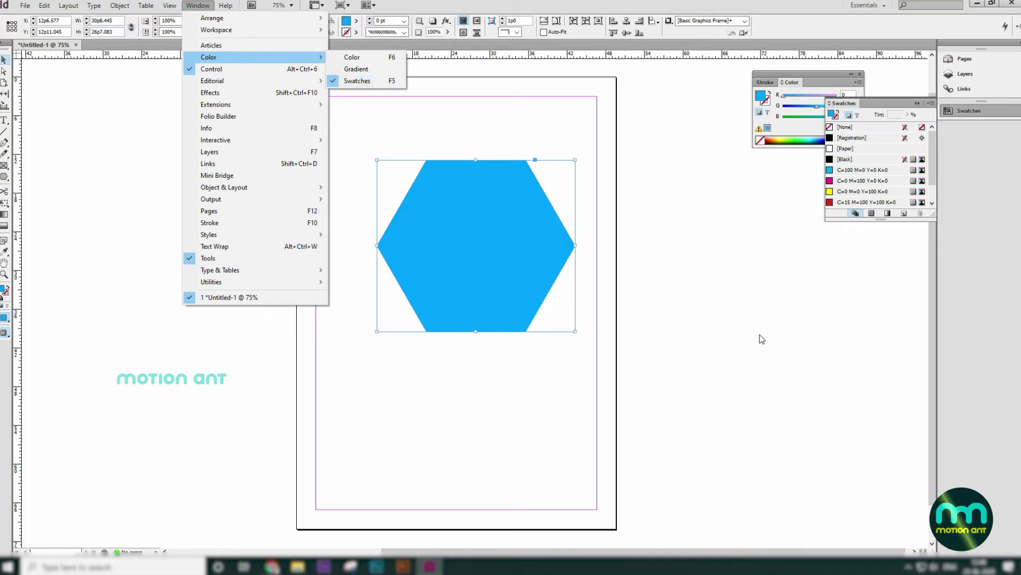
left_click(729, 314)
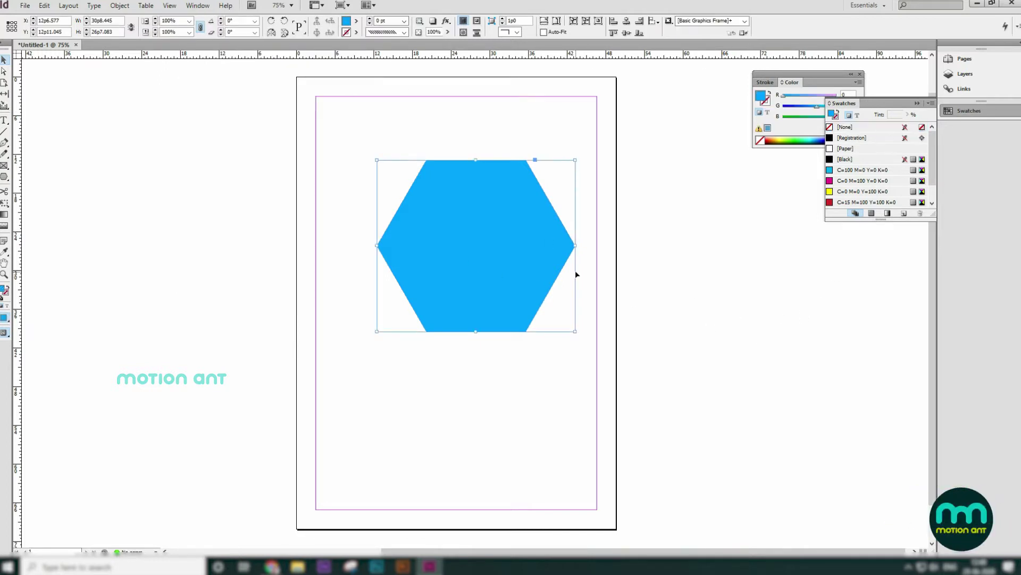
- Delete the hexagon and draw an ellipse about 33 picas wide and 23 picas high in the upper half of the page
key("Delete")
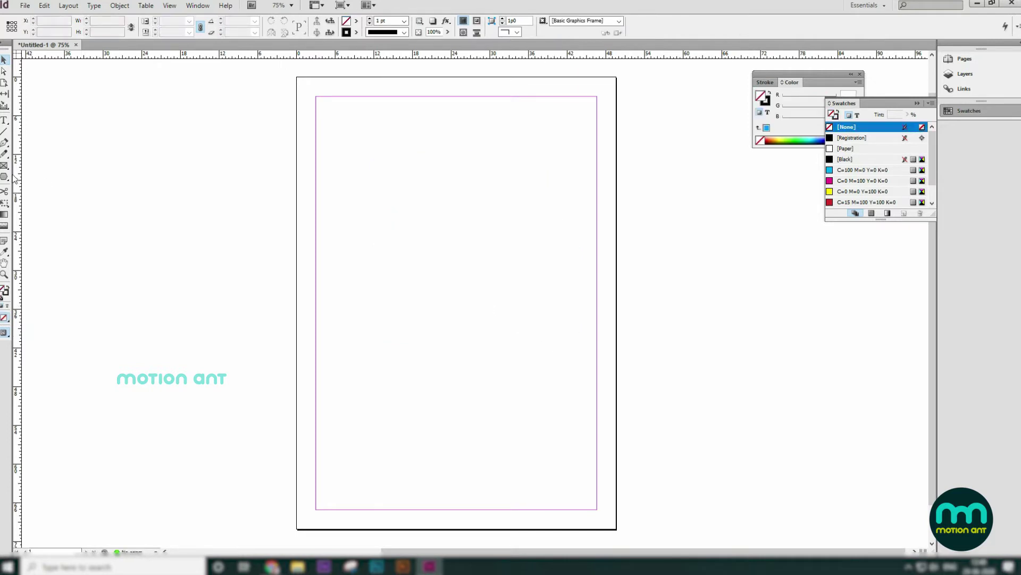
left_click_drag(5, 179, 40, 189)
left_click_drag(341, 150, 552, 300)
left_click(3, 59)
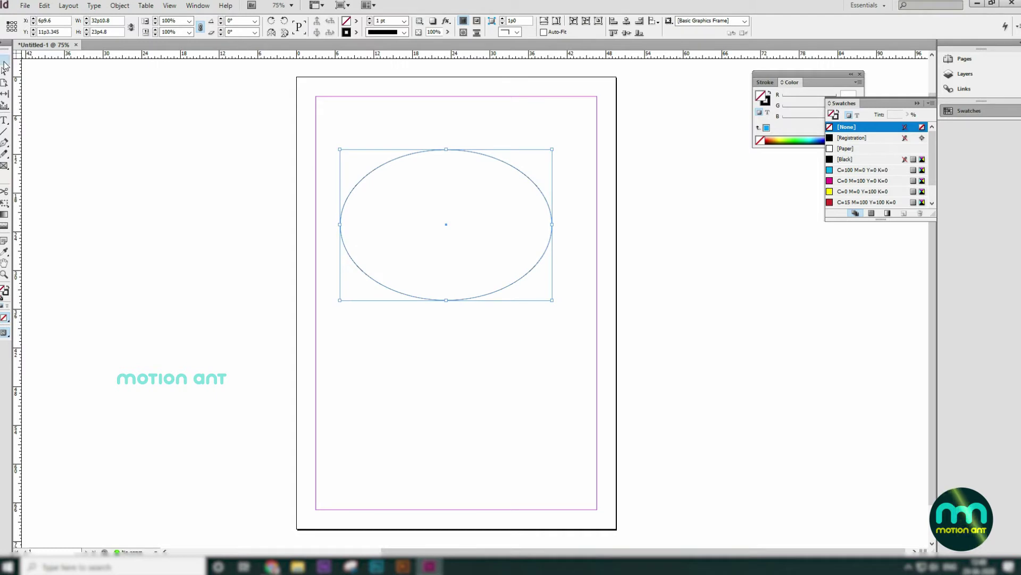
- Fill the ellipse with violet, R 130, G 0, B 255, using the Color Picker
double_click(4, 291)
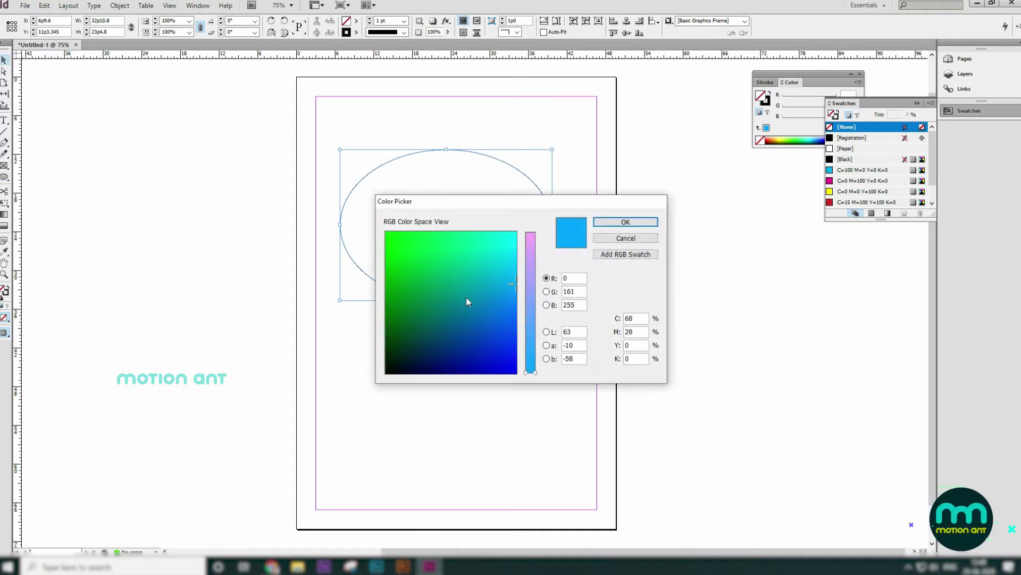
left_click(534, 288)
left_click_drag(426, 341, 386, 372)
left_click_drag(504, 341, 518, 384)
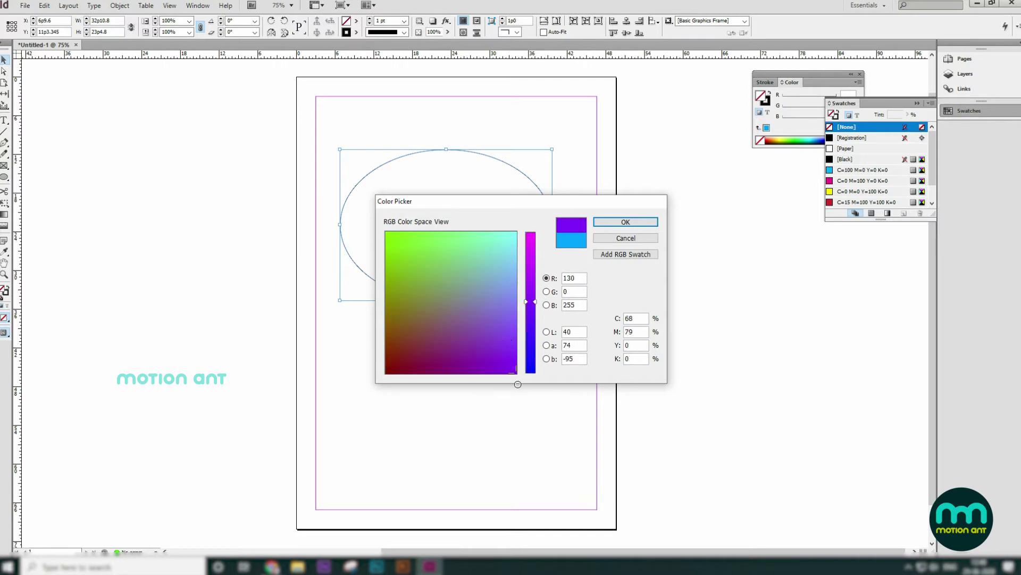
left_click(609, 226)
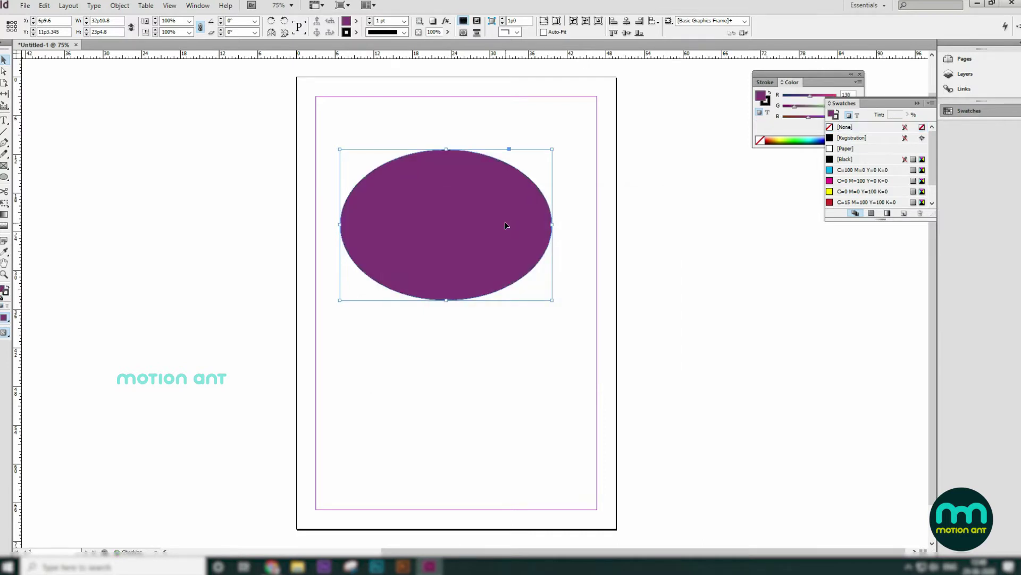
- Swap the ellipse's fill and stroke, and change the fill to bright pink, R 255, G 77, B 240, in the Color Picker
left_click(5, 292)
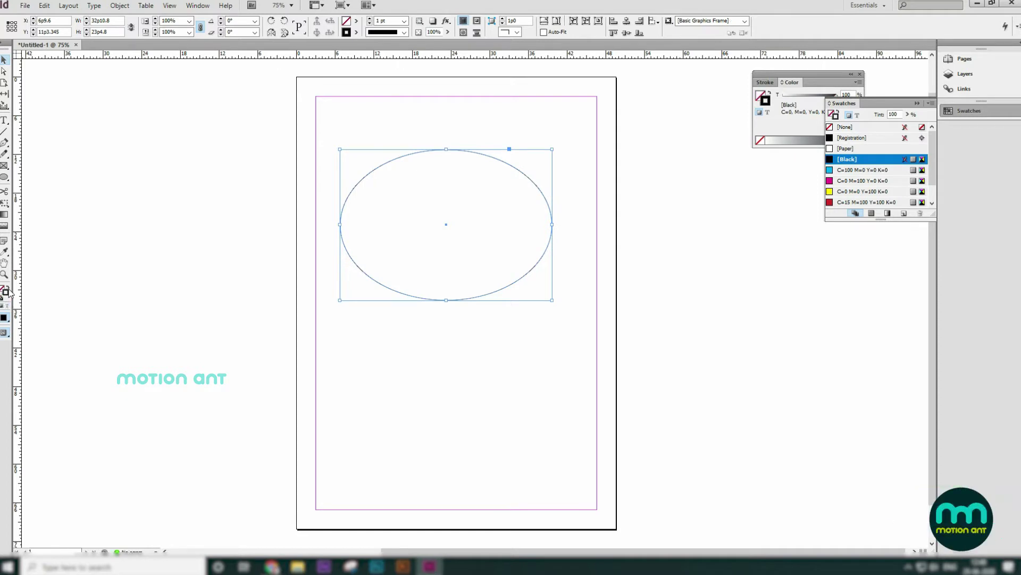
left_click(8, 289)
double_click(5, 292)
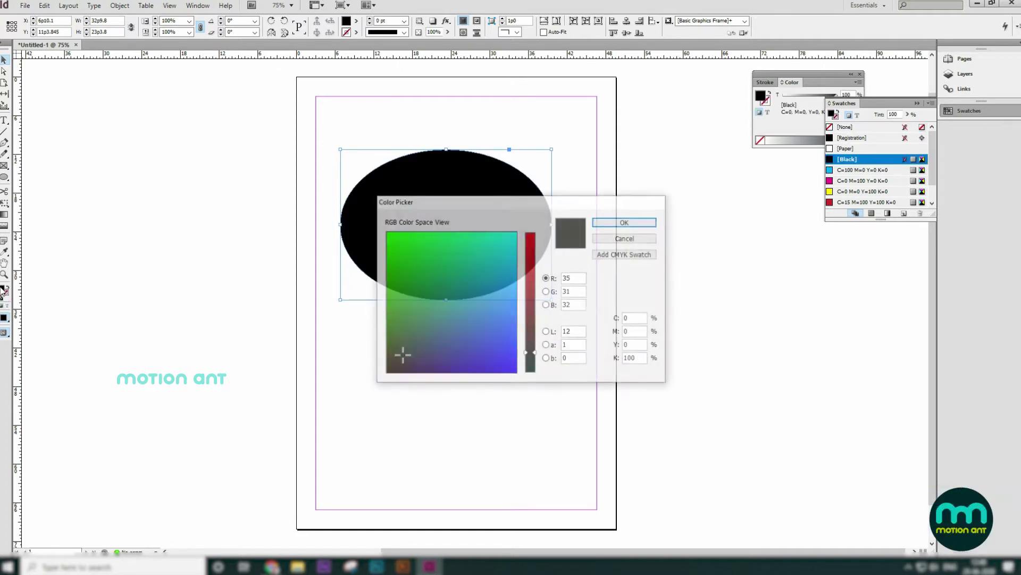
left_click(442, 323)
left_click_drag(530, 314, 533, 232)
left_click_drag(475, 337, 511, 334)
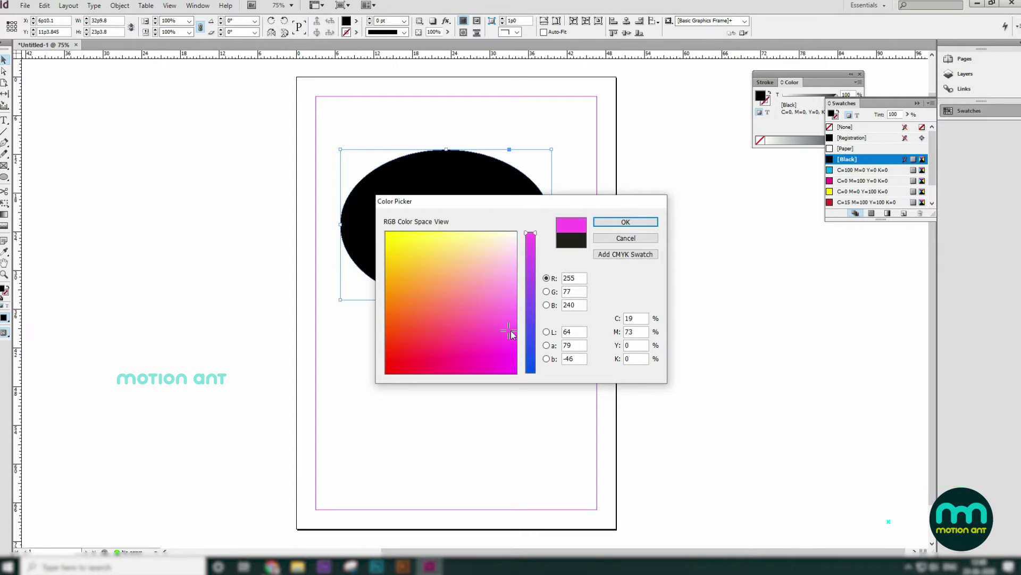
left_click(612, 226)
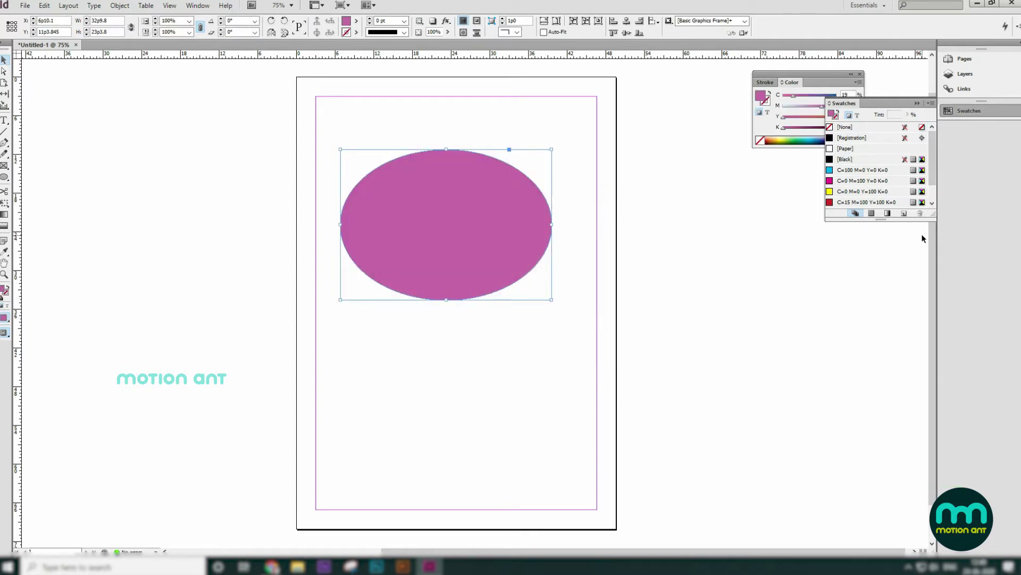
- Enlarge the swatch list and save the ellipse's pink fill as a new swatch
left_click_drag(934, 219, 933, 294)
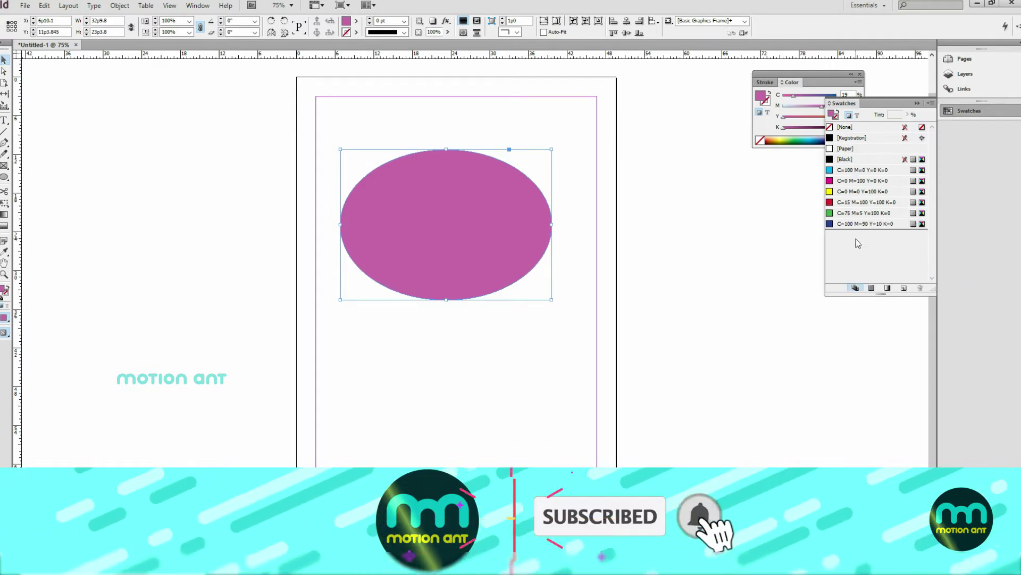
left_click(527, 376)
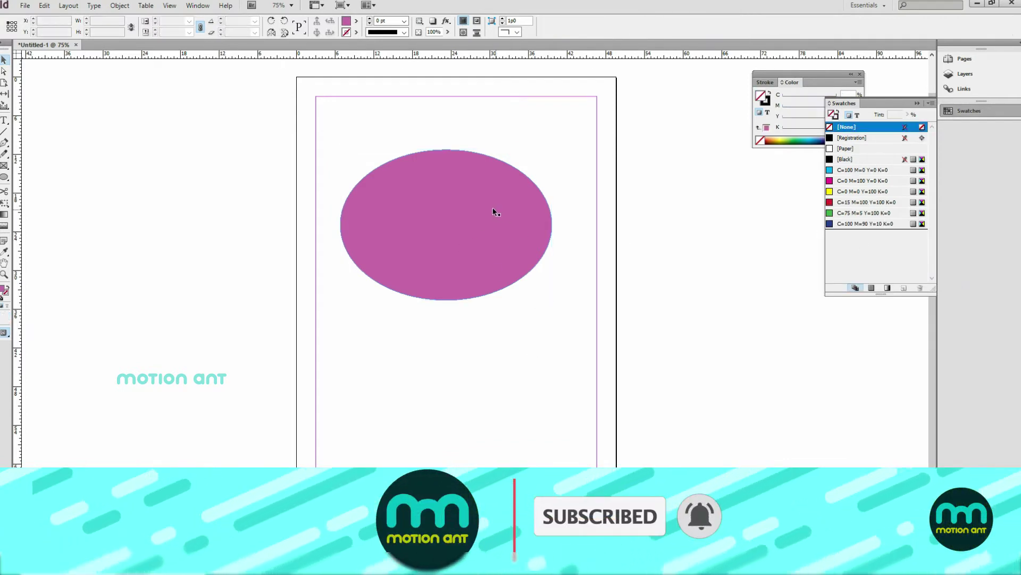
left_click(497, 211)
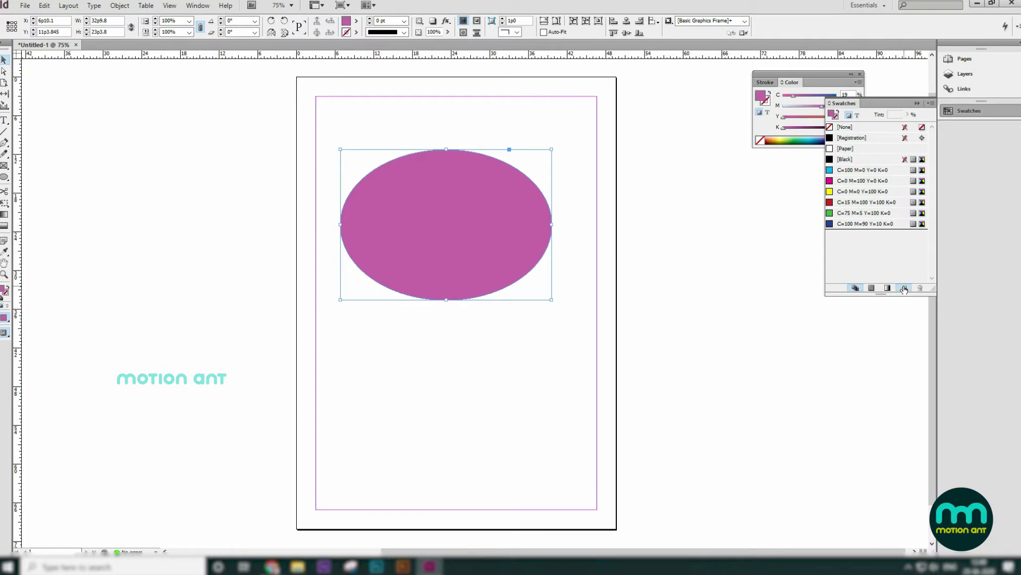
left_click(904, 288)
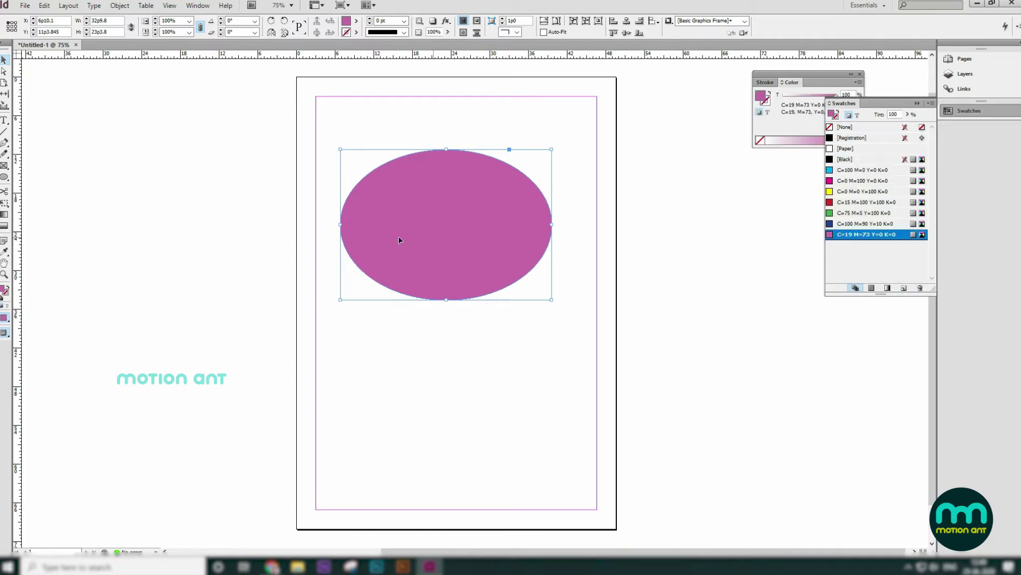
left_click(516, 399)
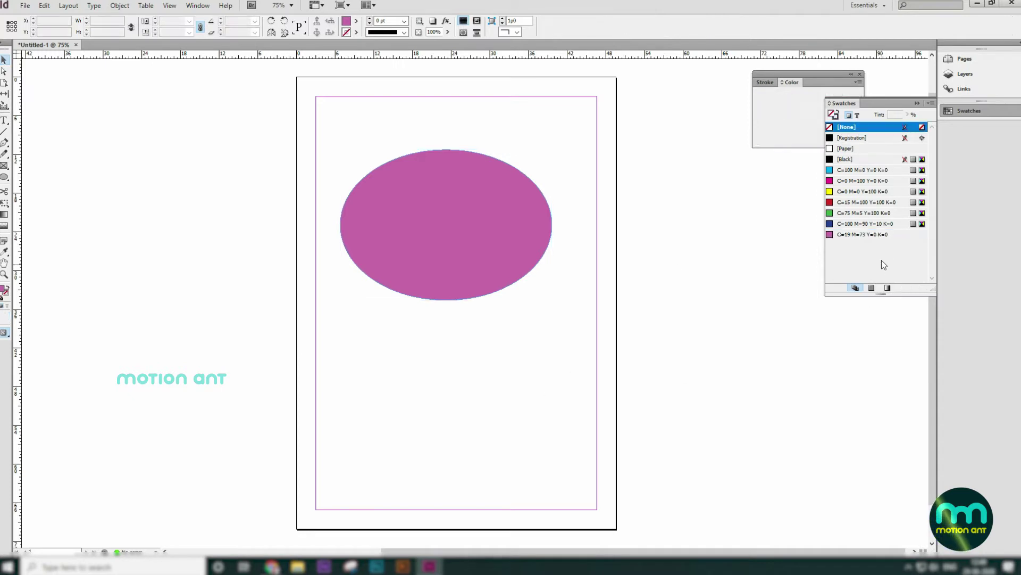
- Using the C=19 M=73 Y=0 K=0 swatch, draw a hexagon about 13p7 by 10p7 and a rectangle about 10p4 by 13p5 below the ellipse
left_click(876, 235)
left_click_drag(4, 176, 42, 199)
left_click_drag(380, 373, 467, 441)
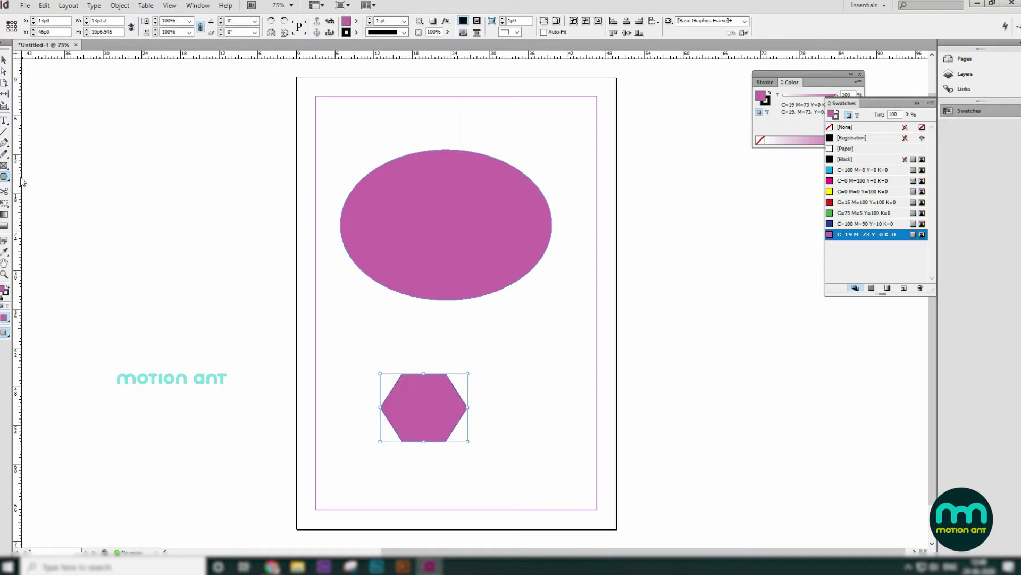
mouse_move(10, 180)
left_mouse_down()
mouse_move(56, 196)
mouse_move(61, 177)
left_mouse_up()
left_click_drag(518, 367, 584, 452)
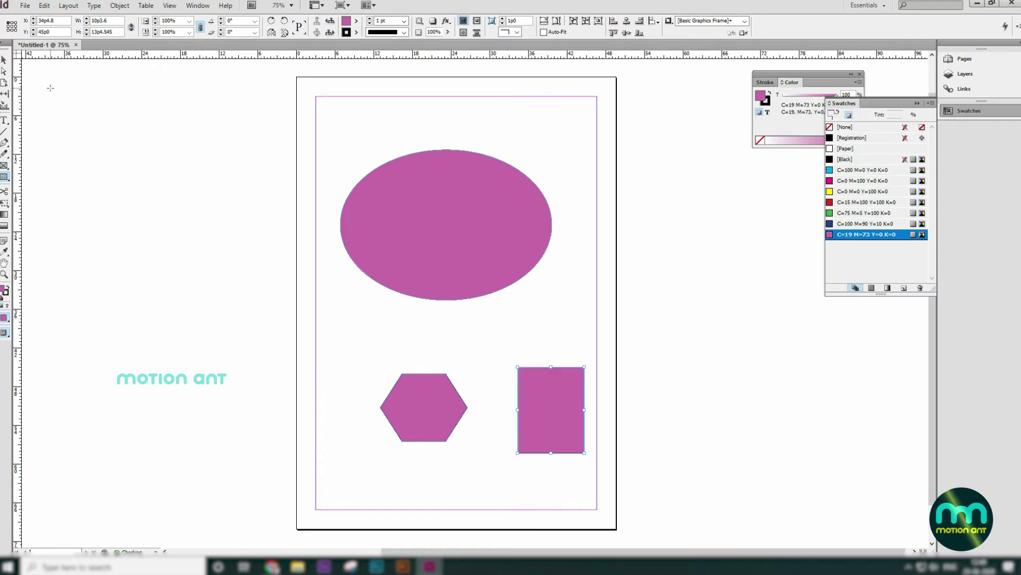
- Fill the hexagon with lime green using the Color Picker
left_click(4, 60)
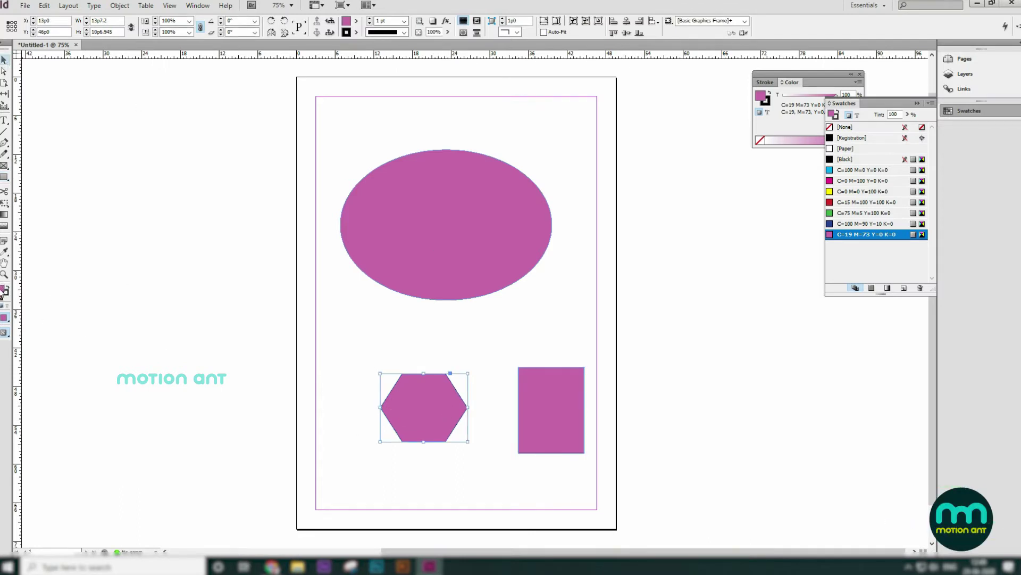
double_click(4, 290)
left_click(408, 266)
left_click(638, 224)
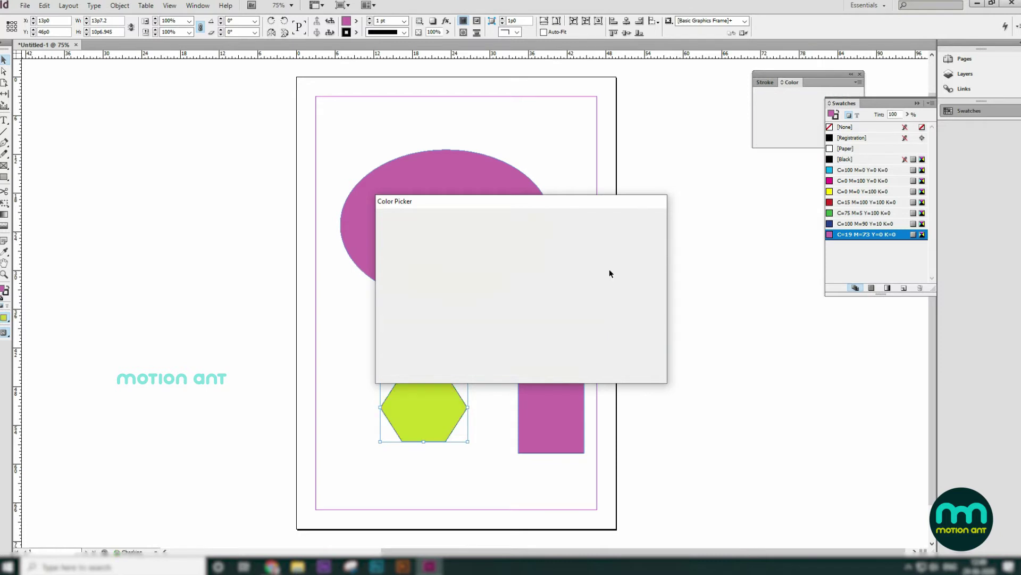
- Fill the rectangle with pale lavender, R 200, G 201, B 255, using the Color Picker
left_click(572, 417)
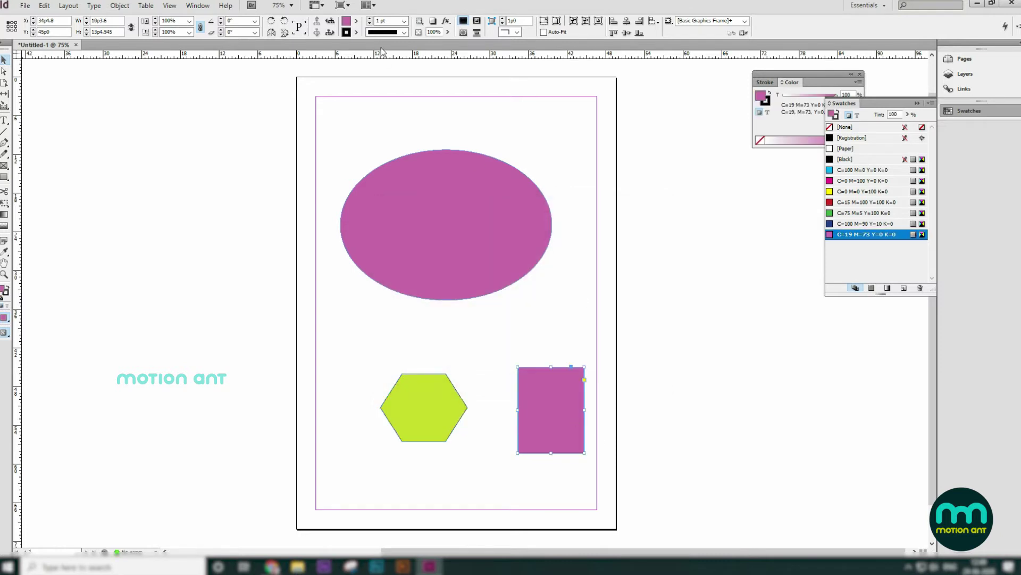
double_click(4, 291)
left_click(505, 275)
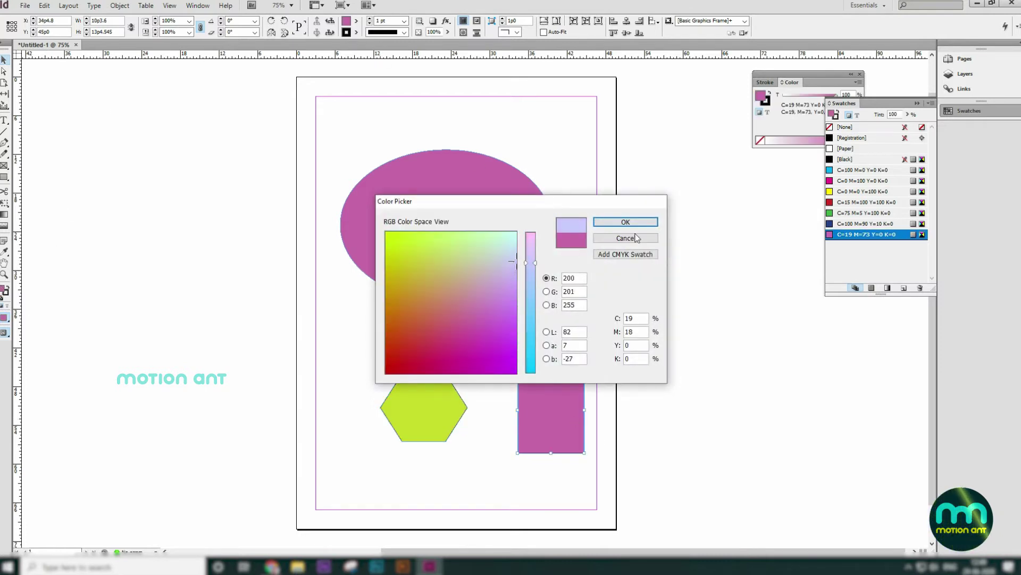
left_click(639, 224)
left_click(492, 402)
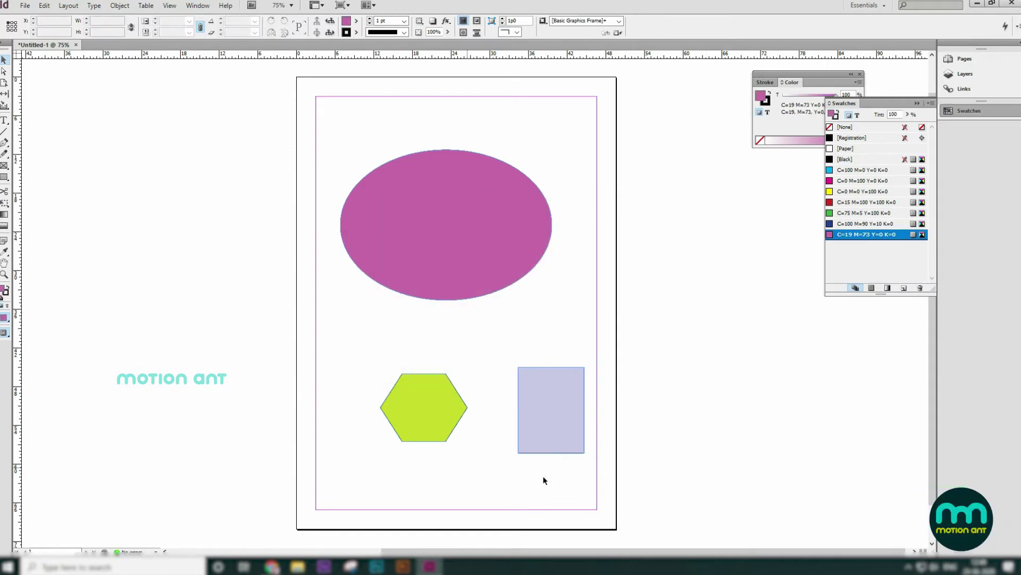
- Apply the C=19 M=73 Y=0 K=0 swatch to the hexagon and rectangle, and move both shapes up and left, closer to the ellipse
left_click_drag(374, 211, 547, 482)
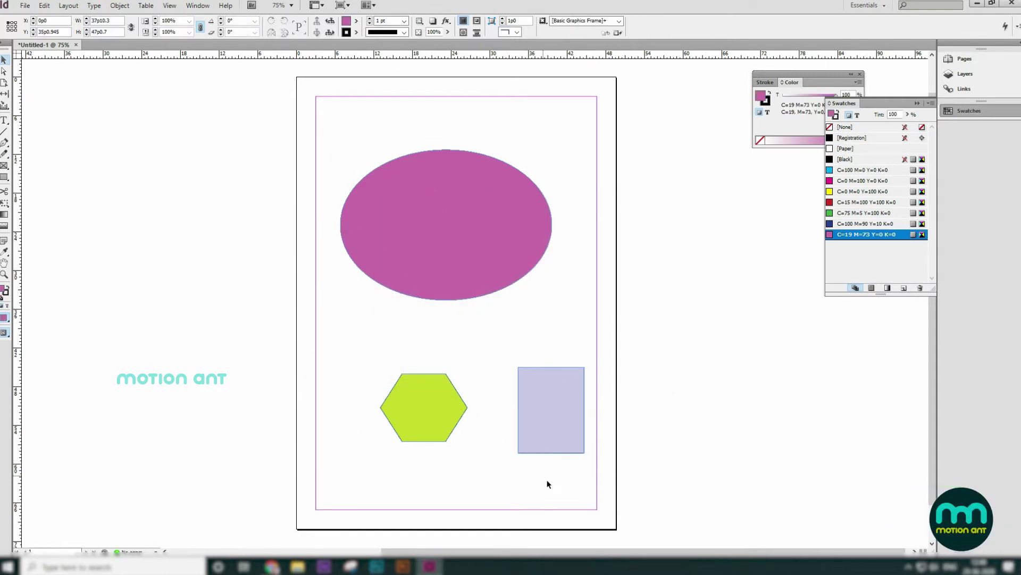
left_click(853, 235)
left_click(703, 406)
left_click_drag(406, 406, 353, 371)
left_click(563, 415)
left_click_drag(563, 413, 514, 373)
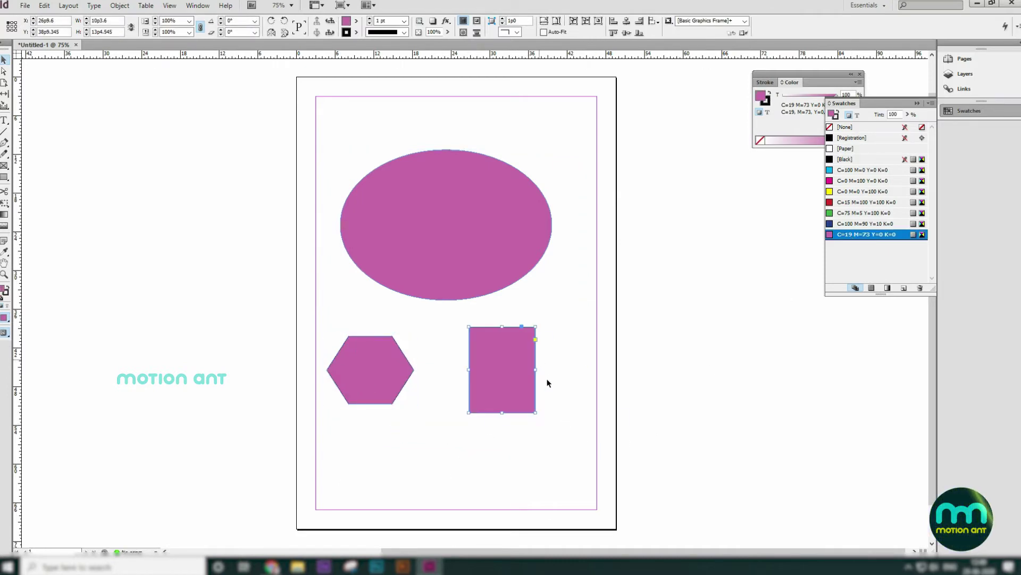
- Fill the hexagon and rectangle with the C=100 M=90 Y=10 K=0 swatch and the ellipse with C=15 M=100 Y=100 K=0
left_click_drag(574, 453, 333, 363)
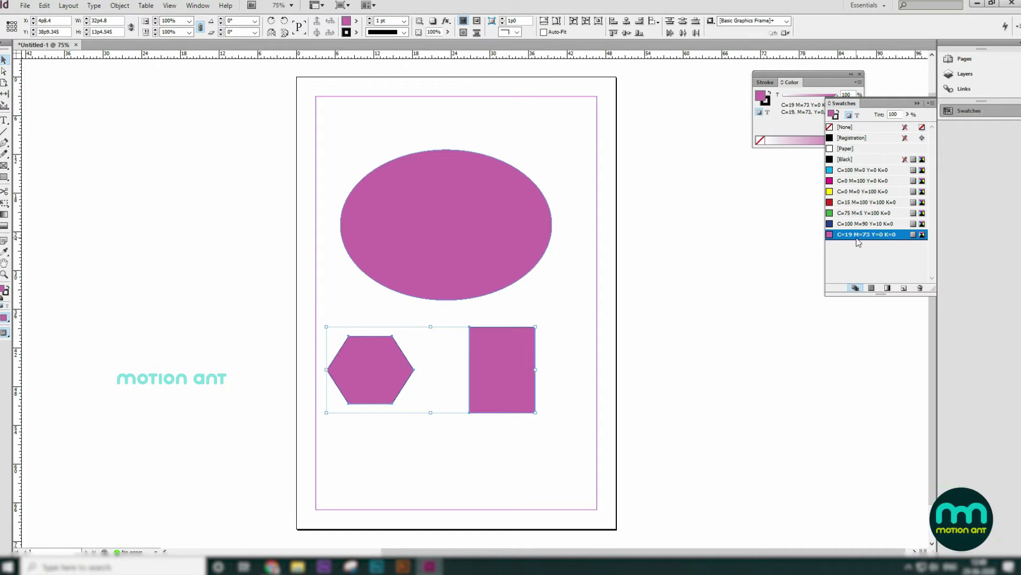
left_click(845, 226)
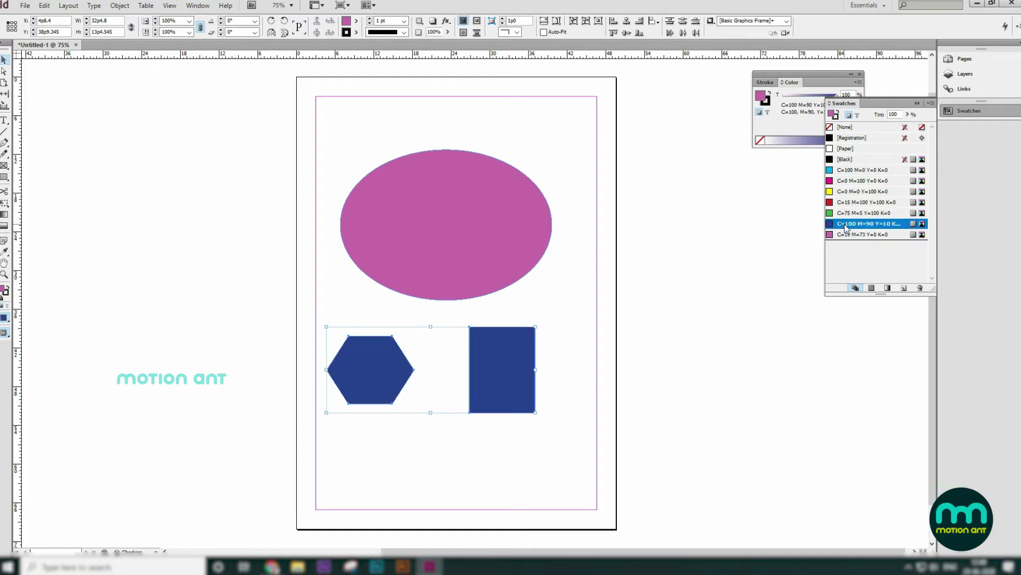
left_click(604, 445)
left_click(500, 228)
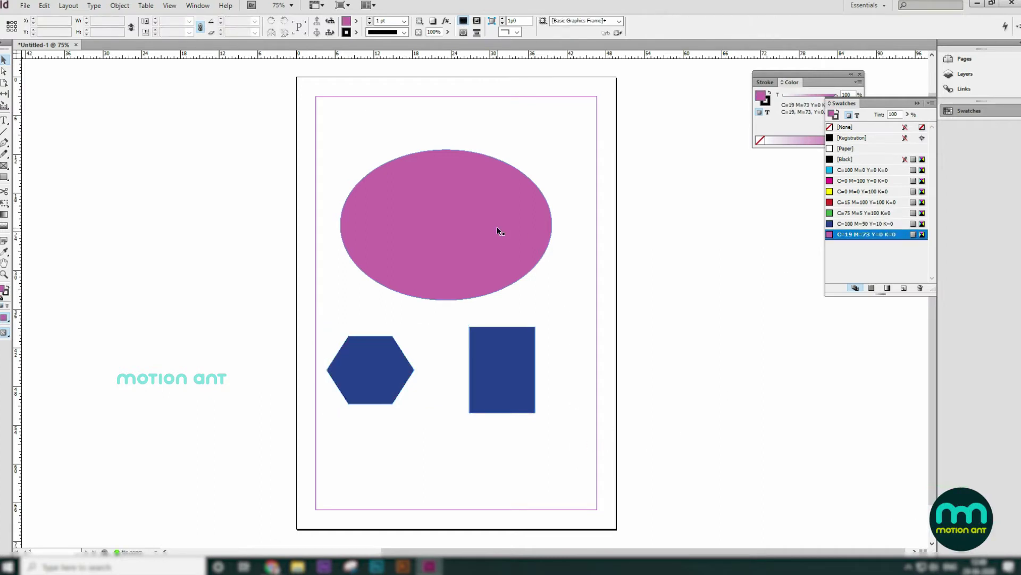
left_click(851, 205)
left_click(539, 388)
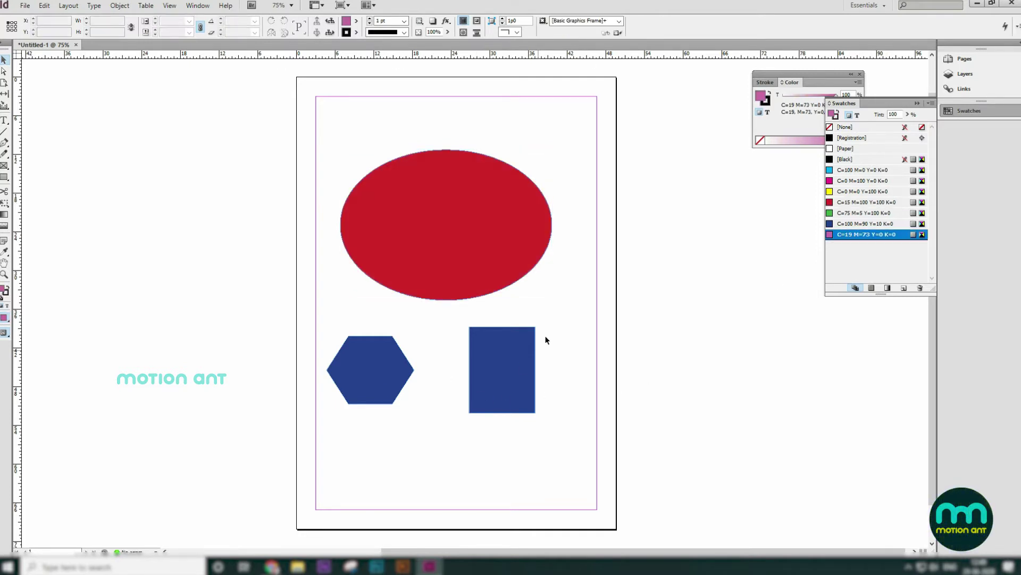
- Fill all three shapes with the C=0 M=0 Y=100 K=0 swatch, and refill the ellipse and rectangle with C=100 M=0 Y=0 K=0
left_click_drag(561, 226, 282, 535)
left_click(863, 191)
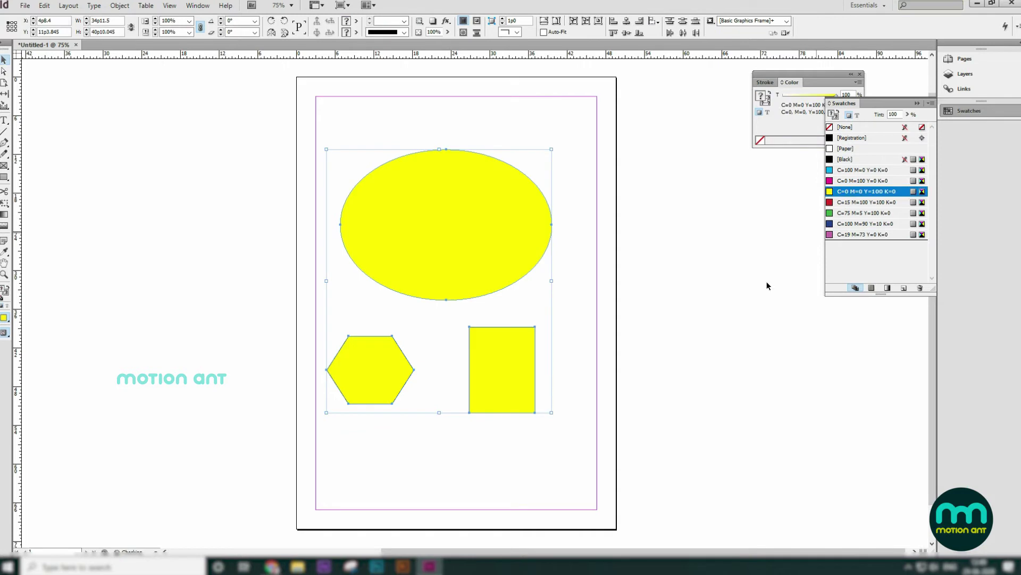
left_click_drag(611, 262, 458, 470)
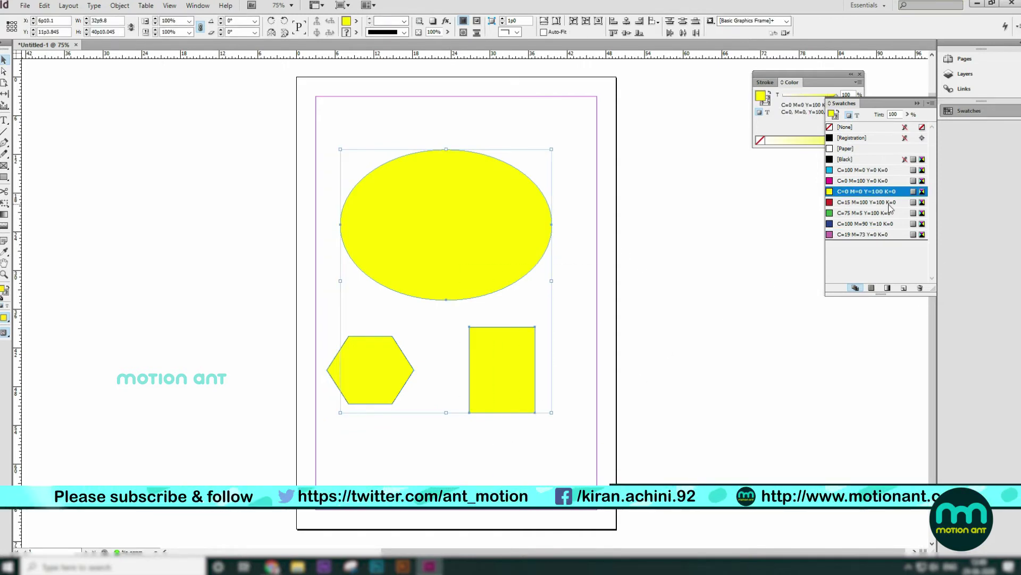
left_click(862, 170)
left_click(590, 344)
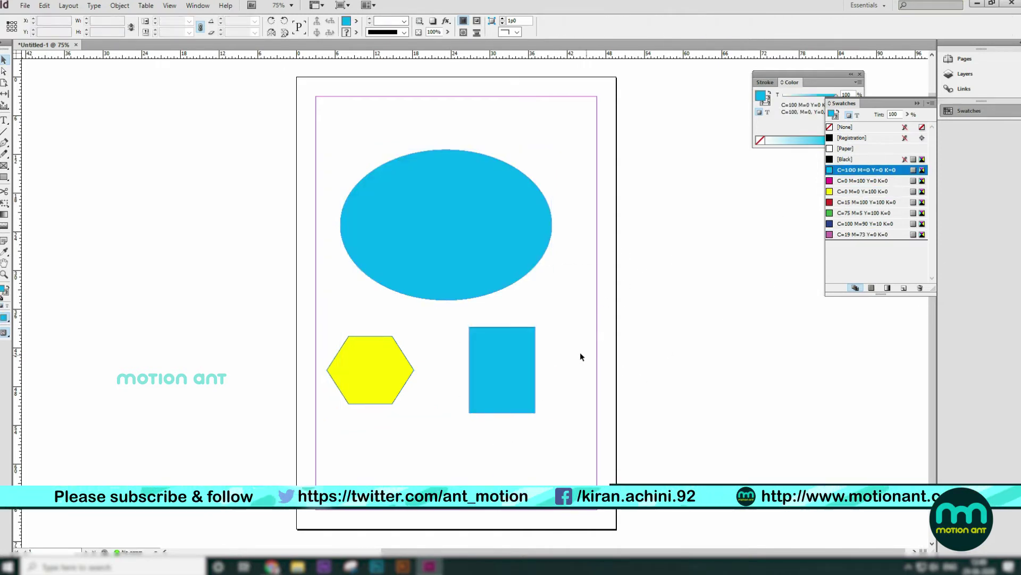
- With the ellipse selected, filter the swatch list to gradient swatches only, and switch it to color swatches only
left_click(425, 263)
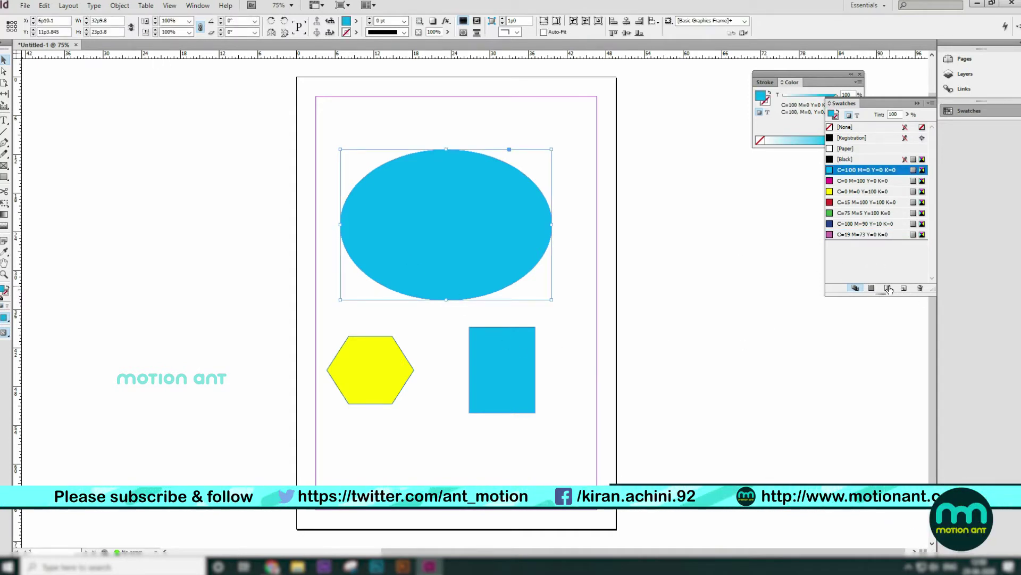
left_click(888, 287)
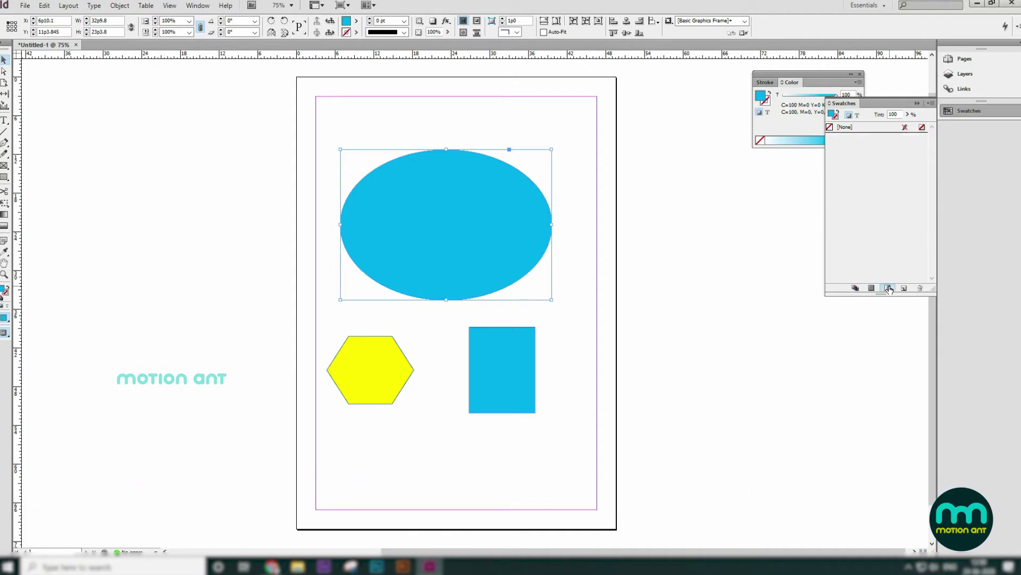
left_click(870, 287)
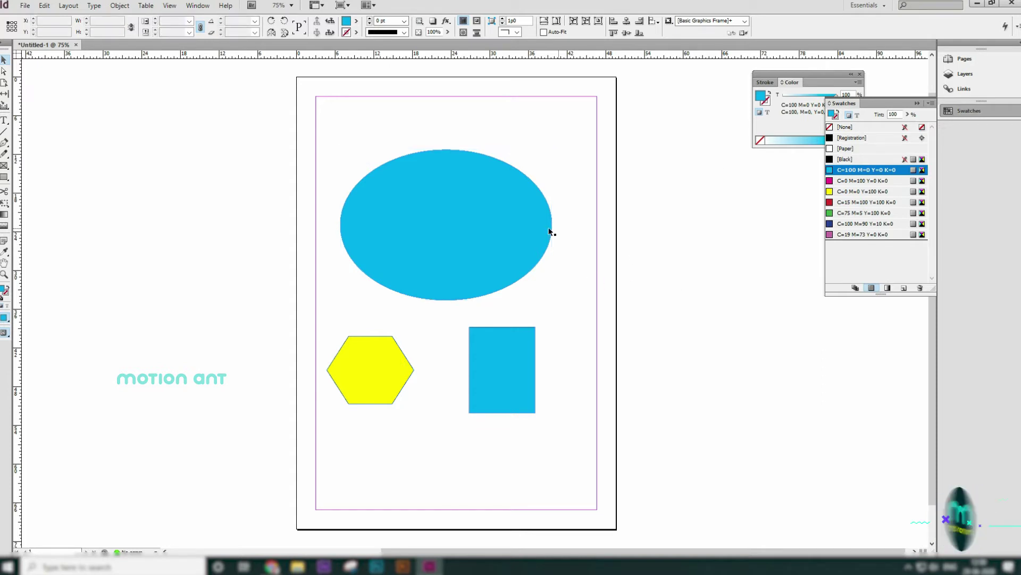
- Try the [None], [Paper] and [Registration] swatches as the ellipse's fill, ending with [Black]
left_click(846, 127)
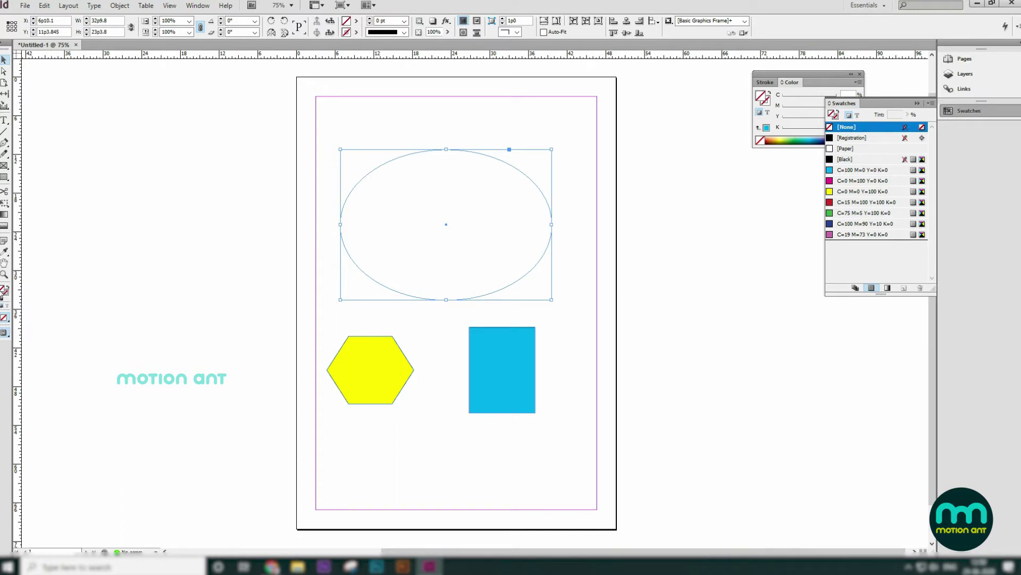
left_click(853, 149)
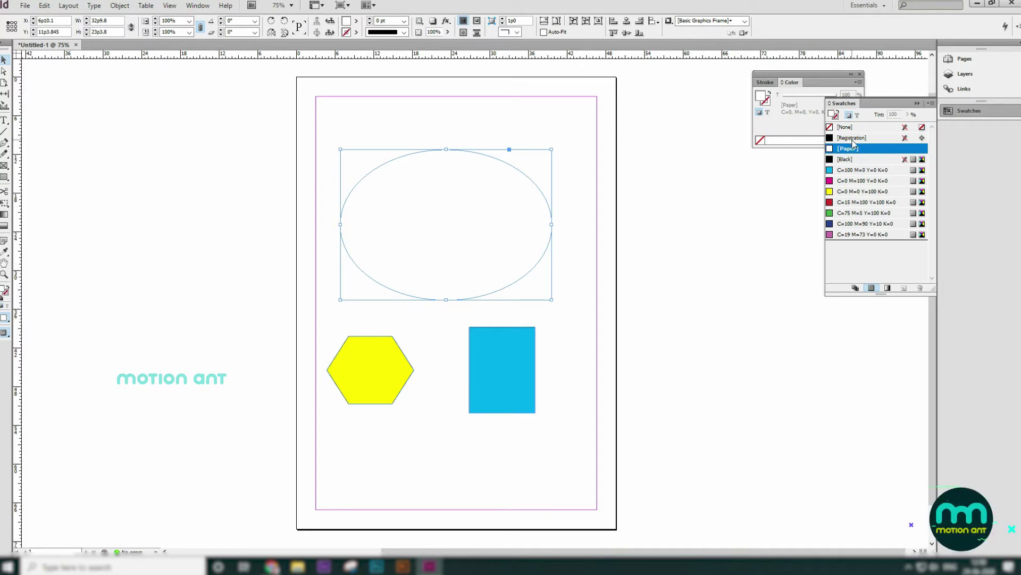
left_click(853, 139)
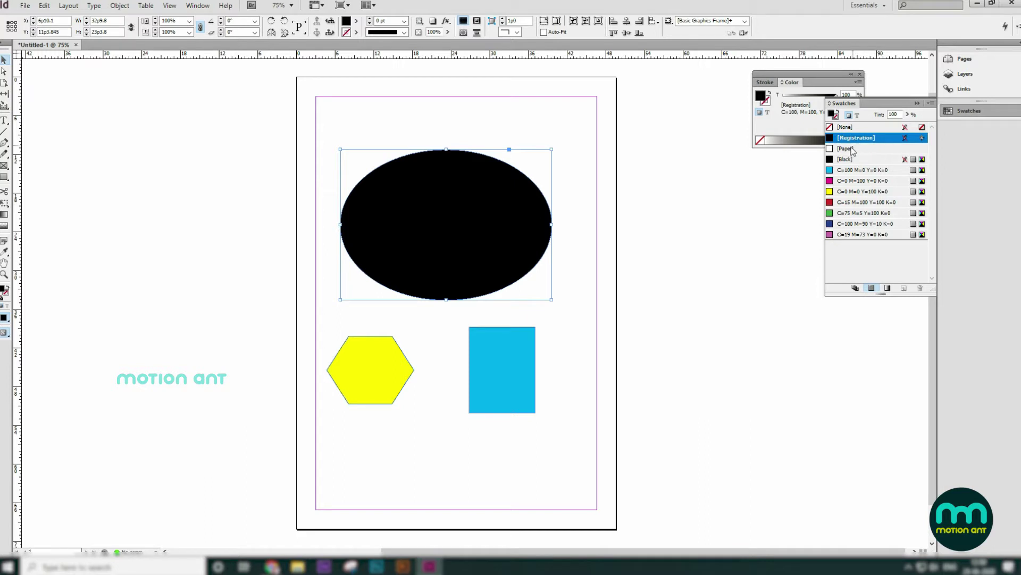
left_click(852, 160)
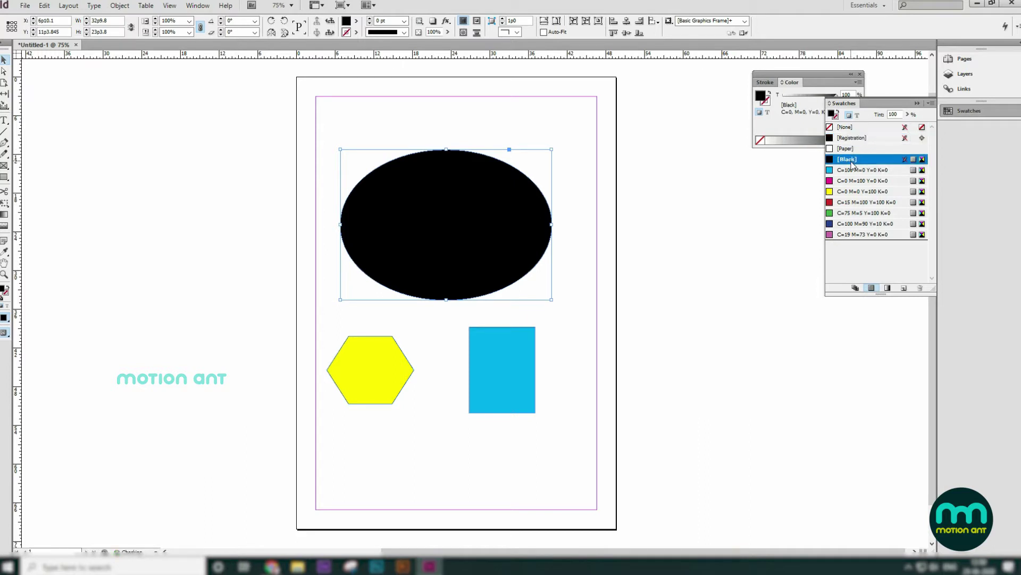
- Fill the ellipse with the C=0 M=0 Y=100 K=0 swatch and delete that swatch, replacing it with [Black]
left_click(857, 171)
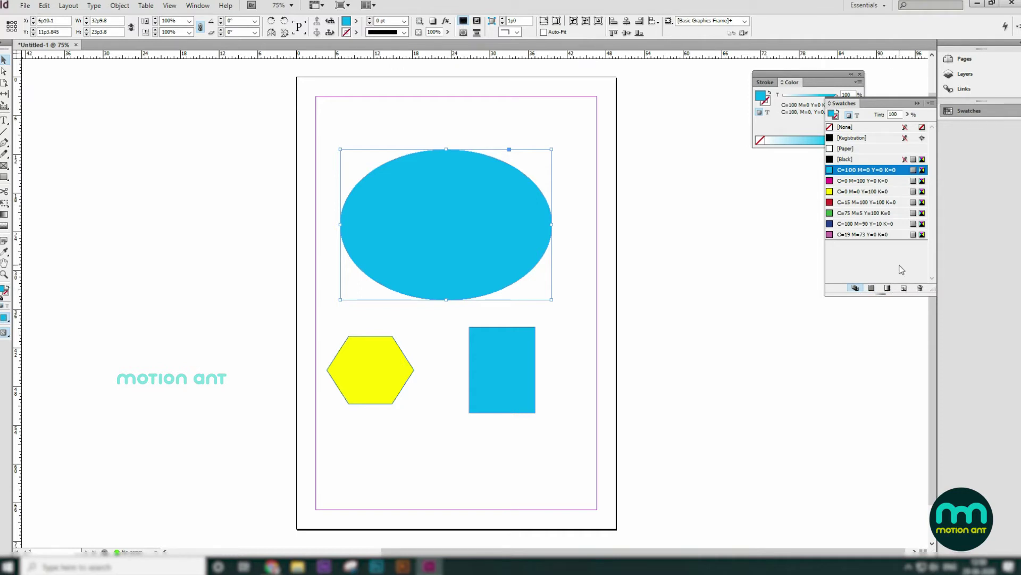
left_click(863, 193)
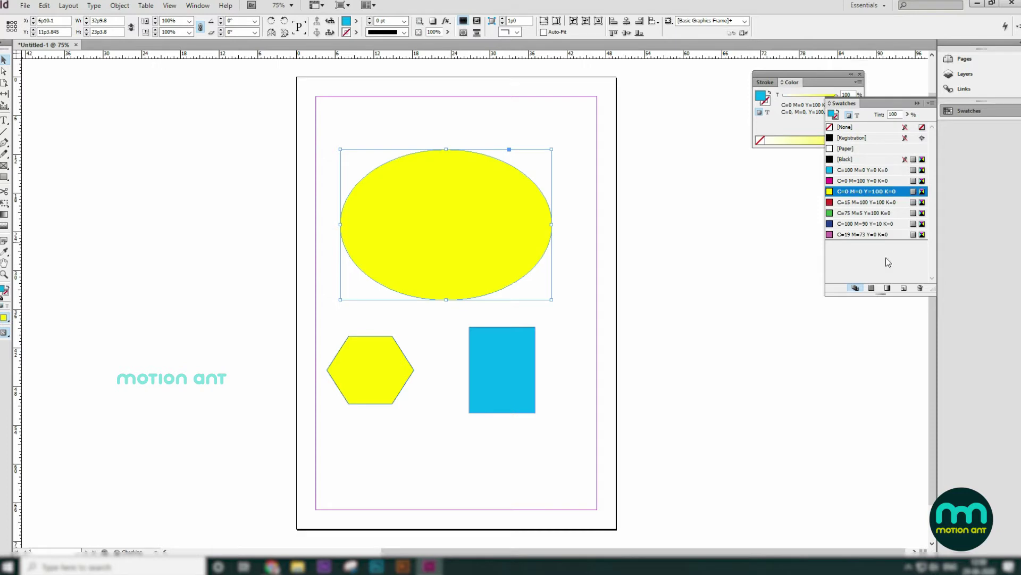
left_click(920, 288)
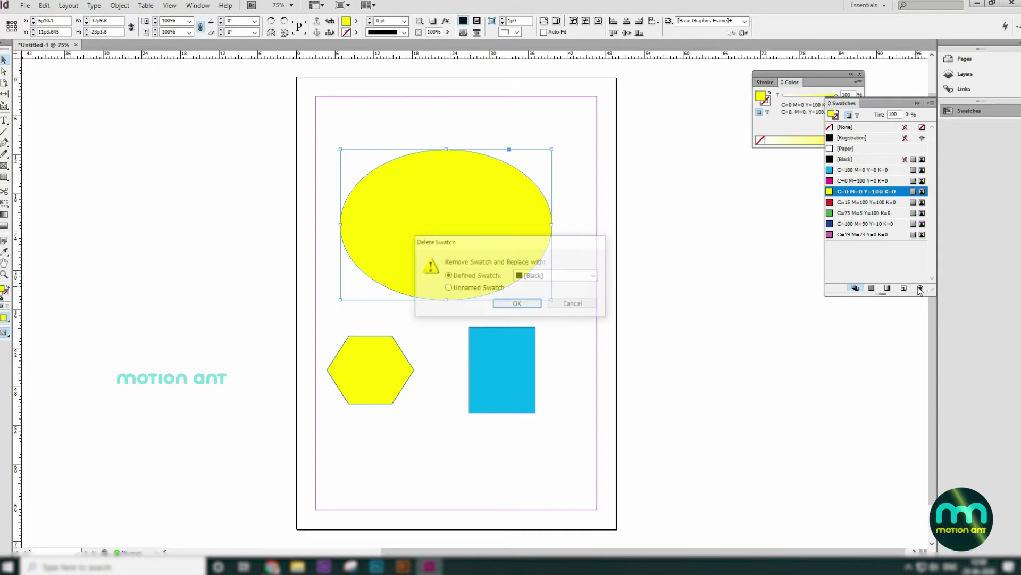
left_click(518, 304)
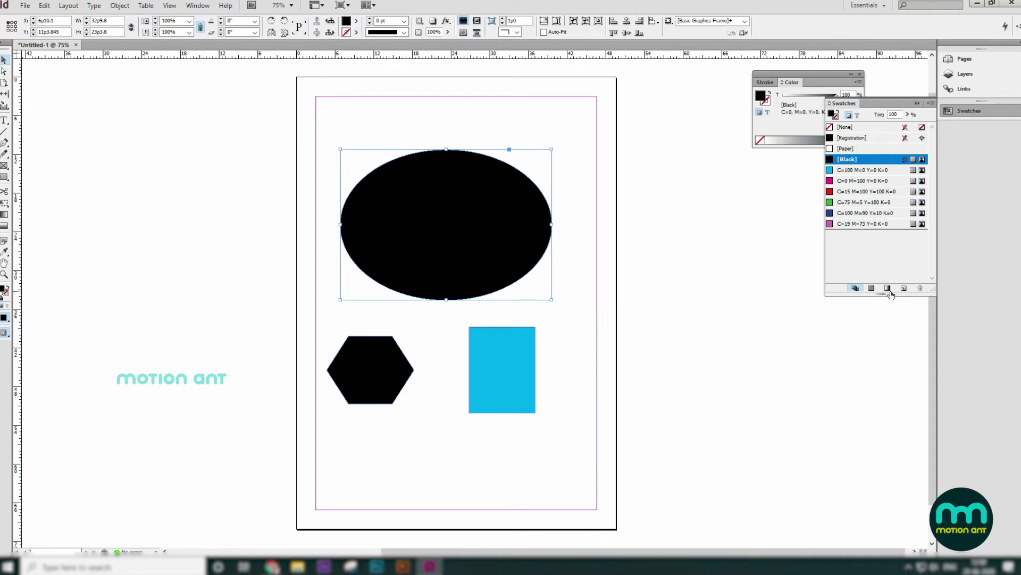
left_click(570, 419)
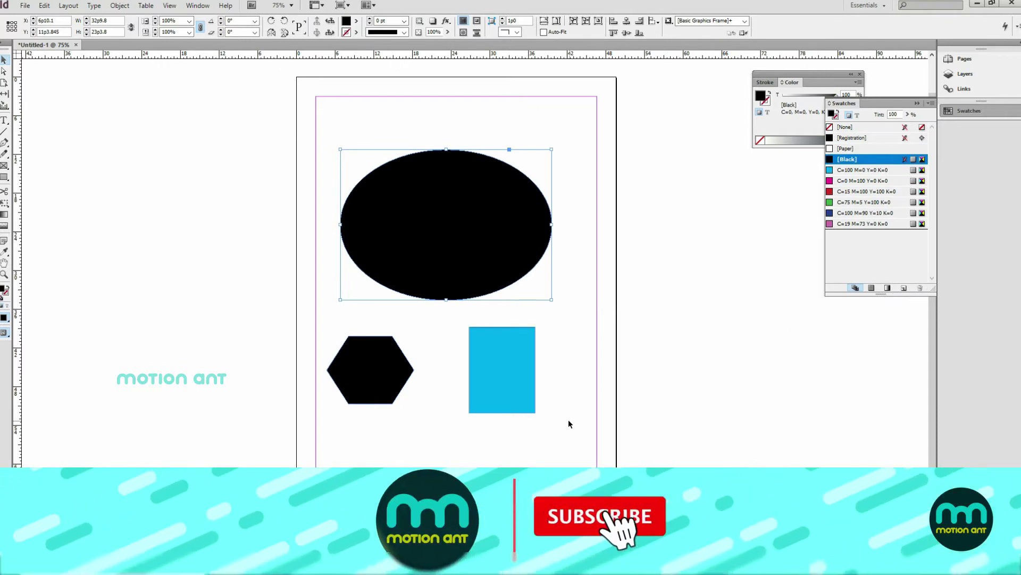
key("ctrl+z")
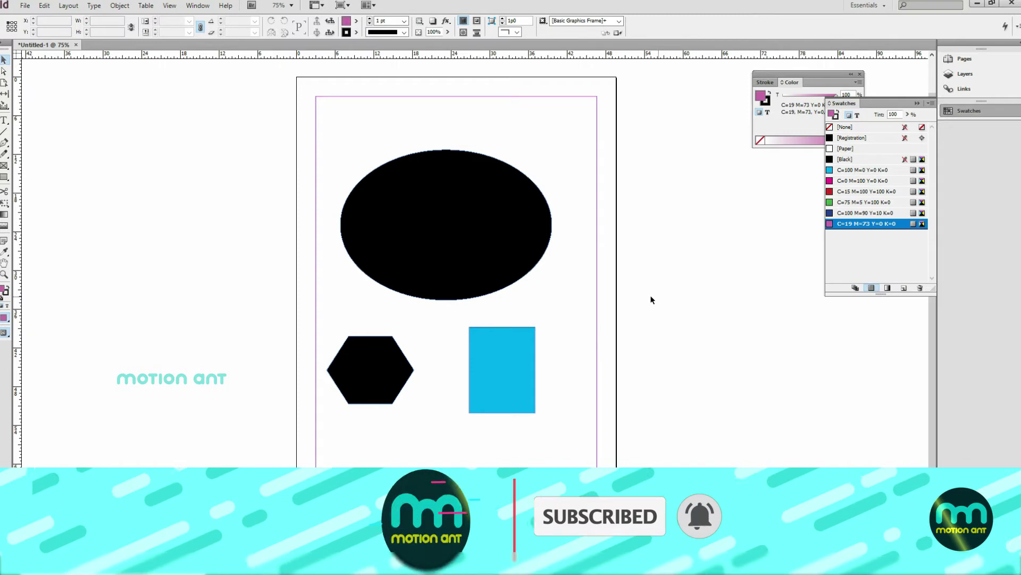
- Fill the ellipse with a light pink, R 253, G 193, B 255, using the Color Picker
left_click(476, 240)
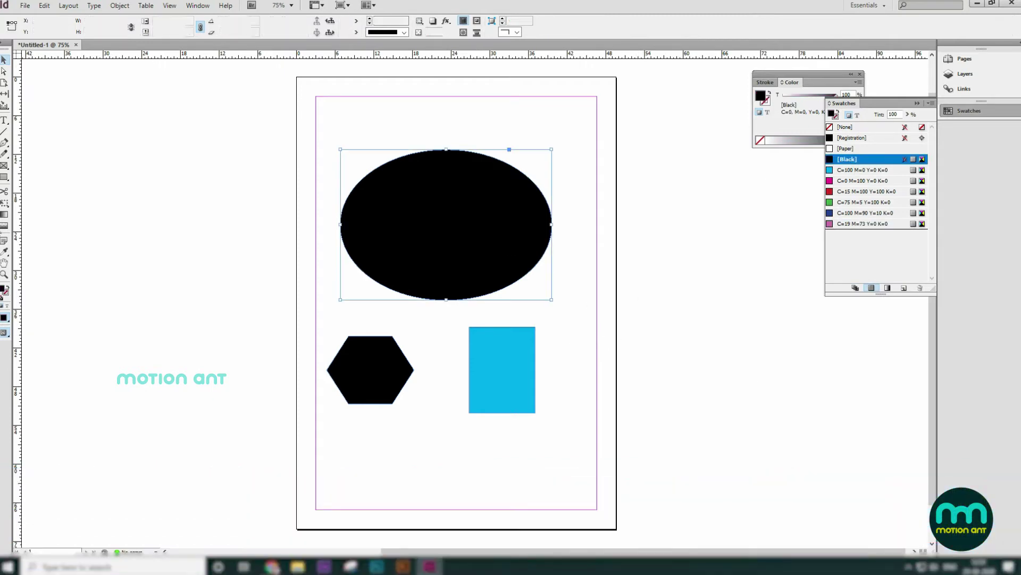
double_click(3, 290)
left_click(517, 266)
left_click(530, 253)
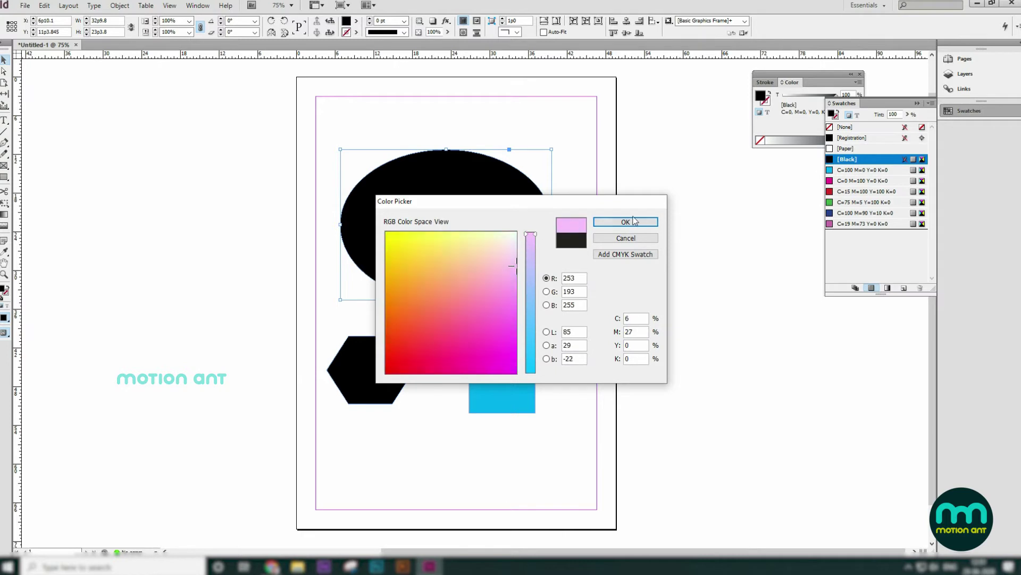
left_click(625, 221)
- Fill the hexagon with a dark teal, R 35, G 106, B 136, using the Color Picker
left_click(371, 367)
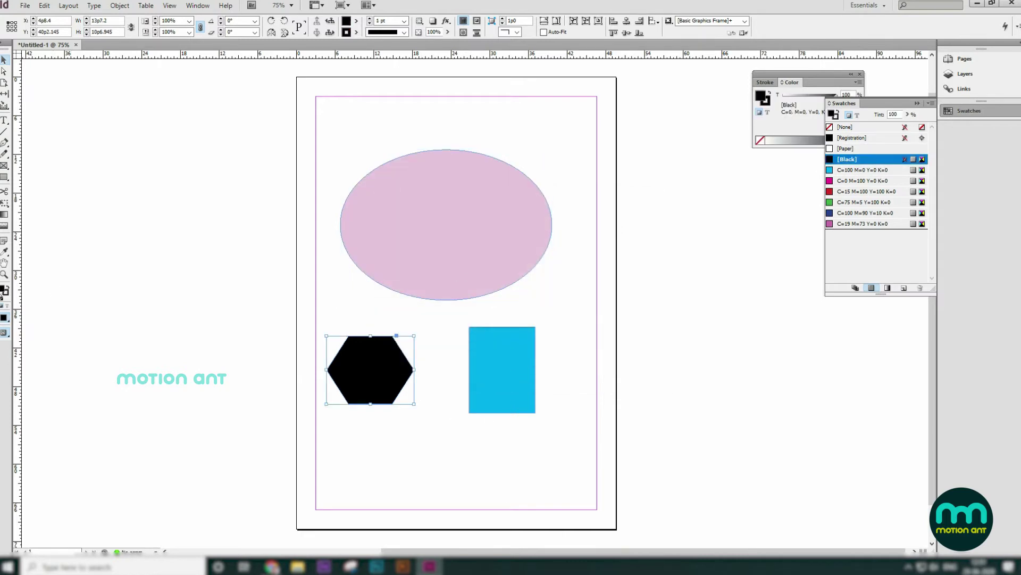
double_click(2, 290)
left_click(479, 319)
left_click(446, 324)
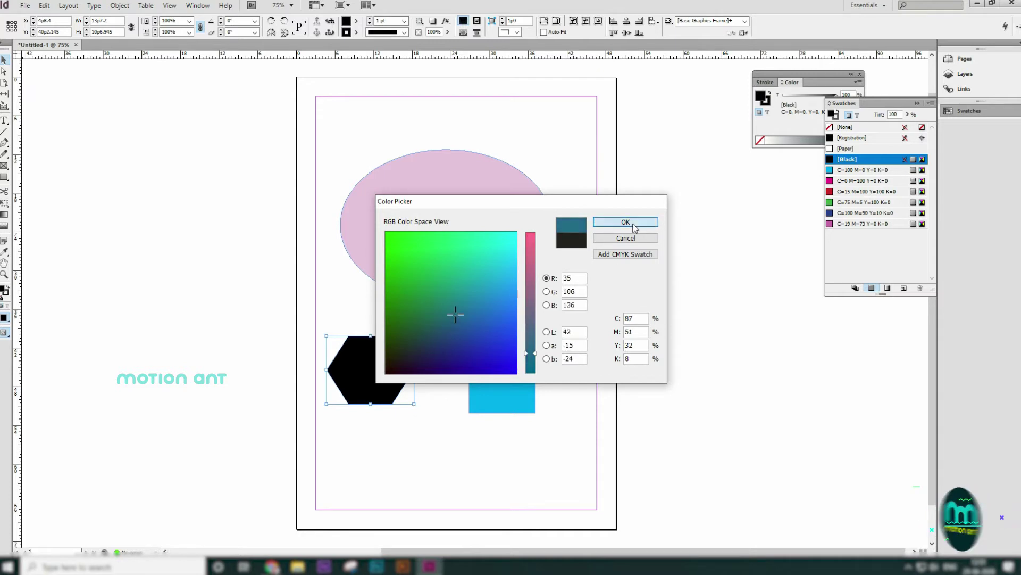
left_click(624, 222)
- Fill the rectangle with a dark green, R 0, G 111, B 0, using the Color Picker
left_click(495, 454)
left_click(532, 394)
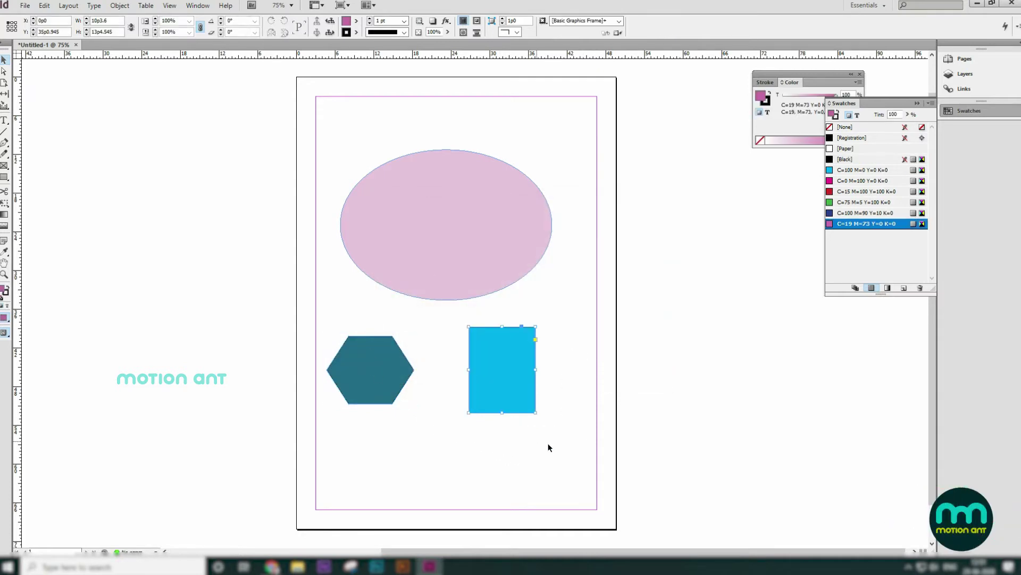
double_click(5, 292)
left_click_drag(413, 332, 368, 312)
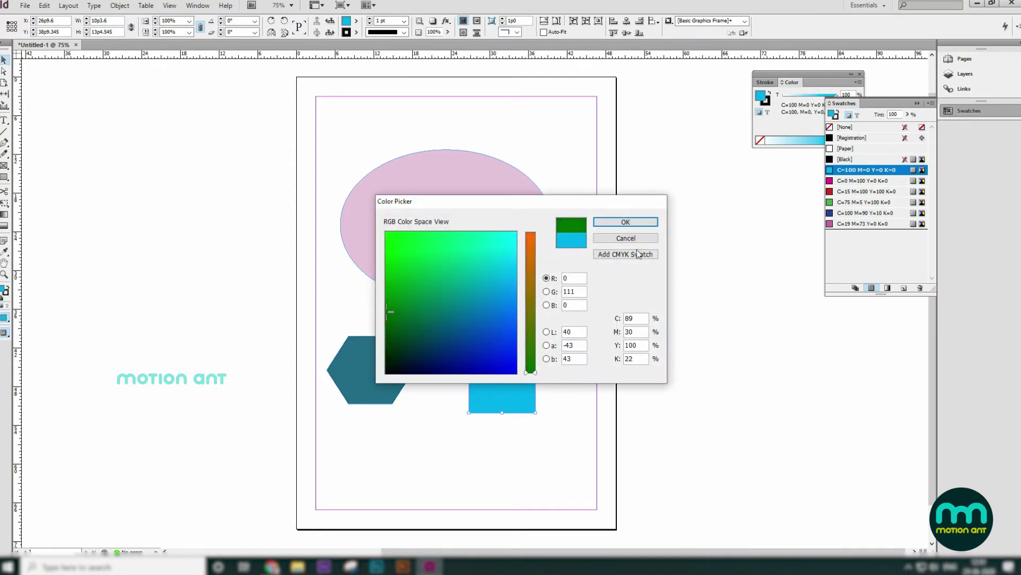
left_click(619, 222)
left_click(570, 340)
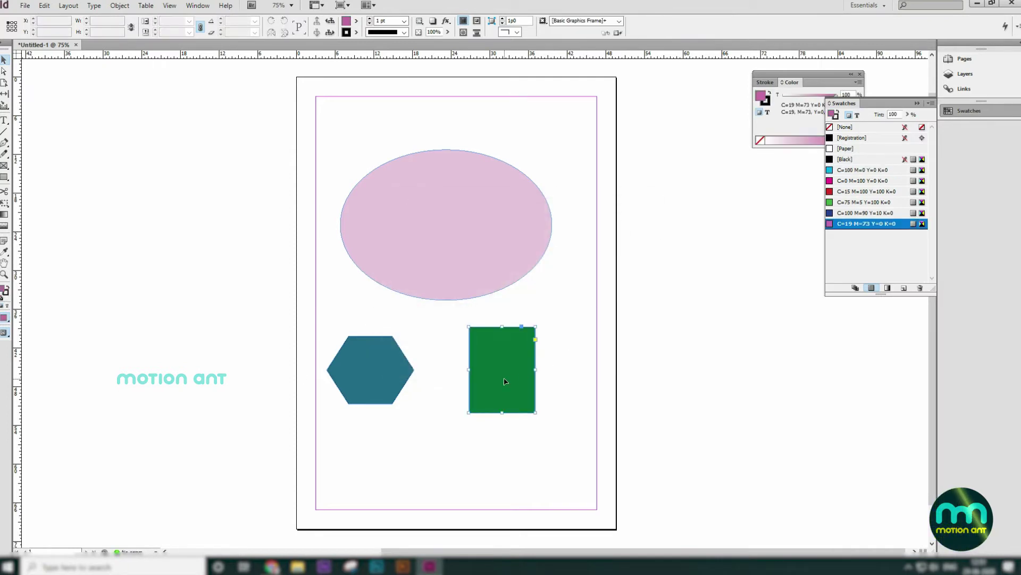
- Move the hexagon up and to the right, and shift the rectangle slightly below the ellipse
left_click_drag(505, 380, 520, 341)
left_click_drag(376, 376, 405, 356)
left_click_drag(515, 333, 503, 374)
- Select all unused swatches in the swatch list
left_click_drag(572, 196, 393, 425)
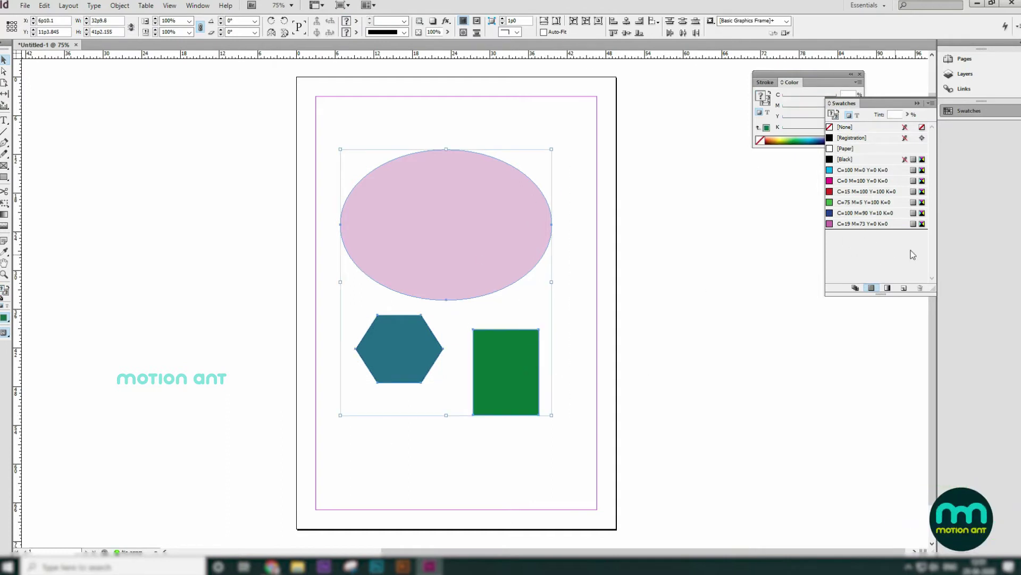
left_click(593, 268)
left_click_drag(569, 149, 362, 431)
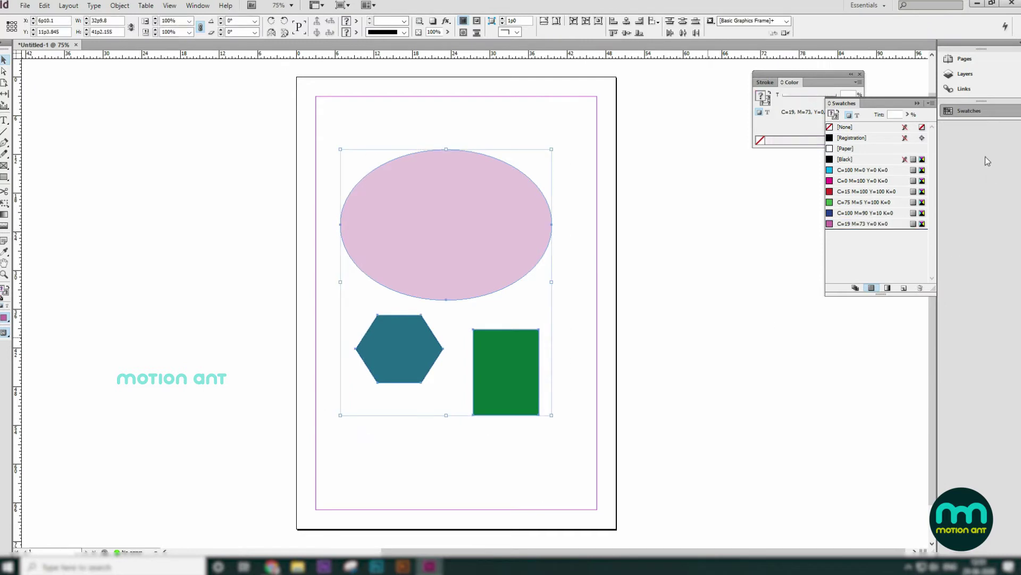
left_click(931, 103)
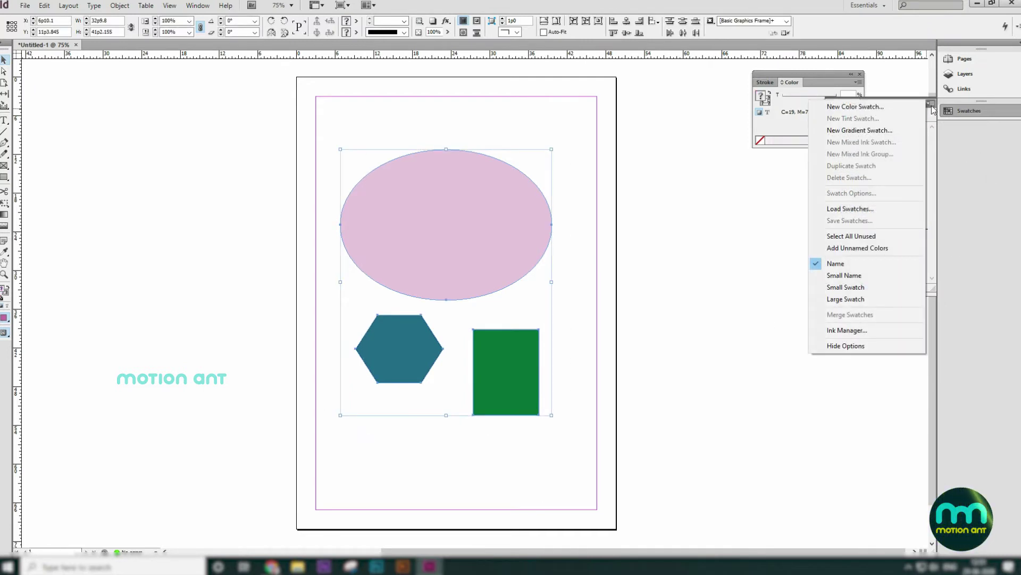
left_click(931, 104)
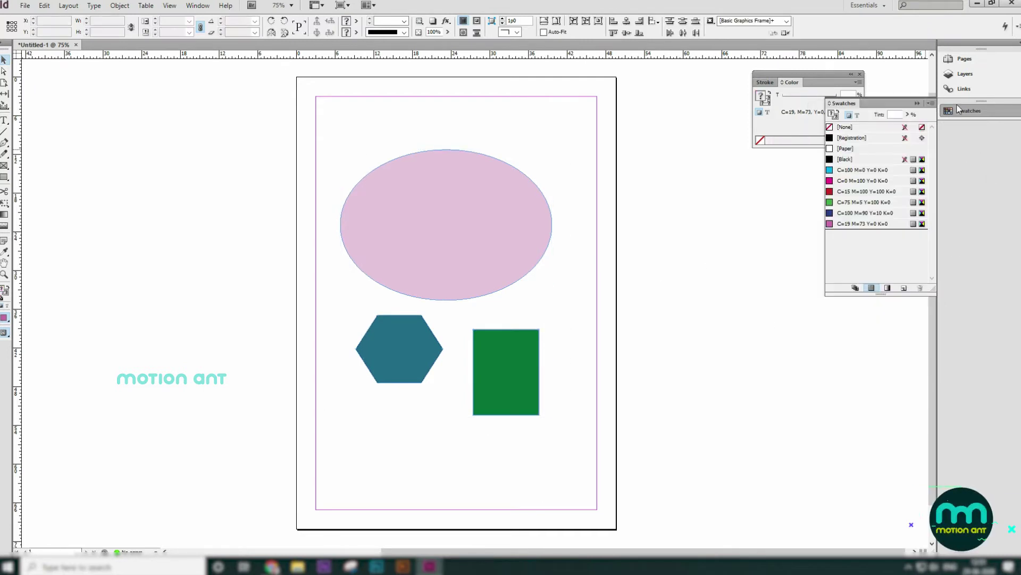
left_click(931, 104)
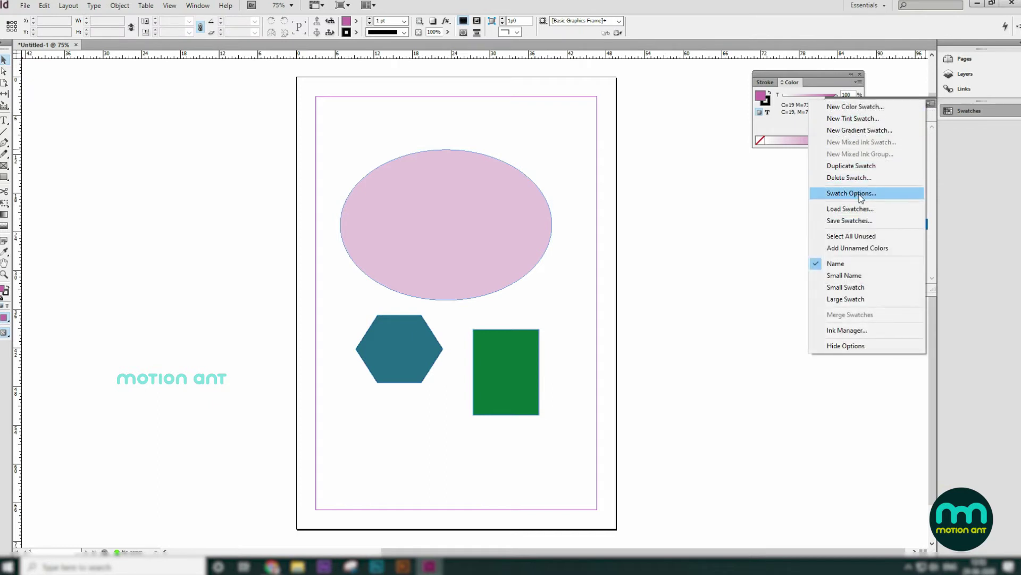
left_click(892, 240)
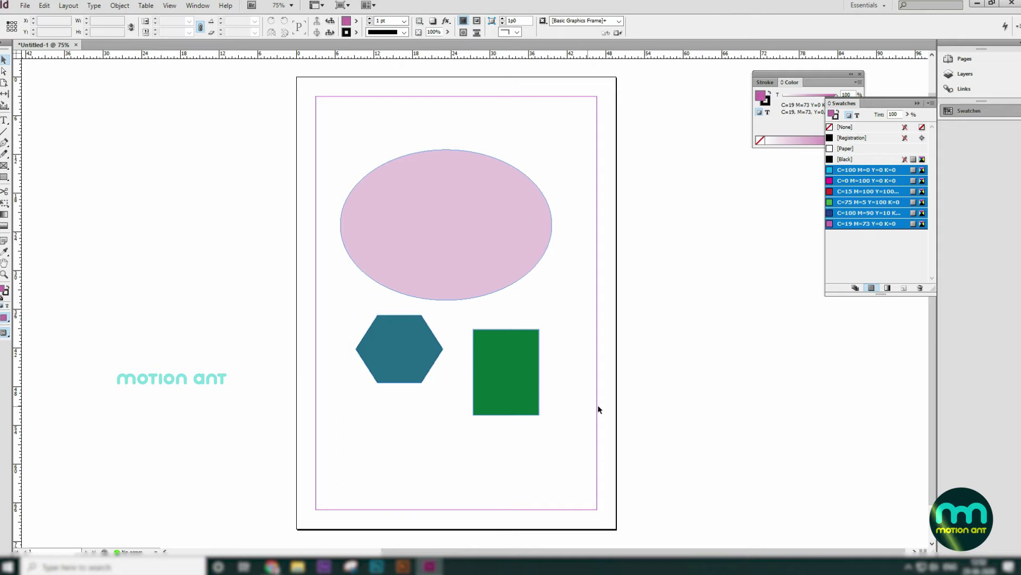
- Add the document's unnamed colors to the swatch list and deselect everything
left_click(932, 105)
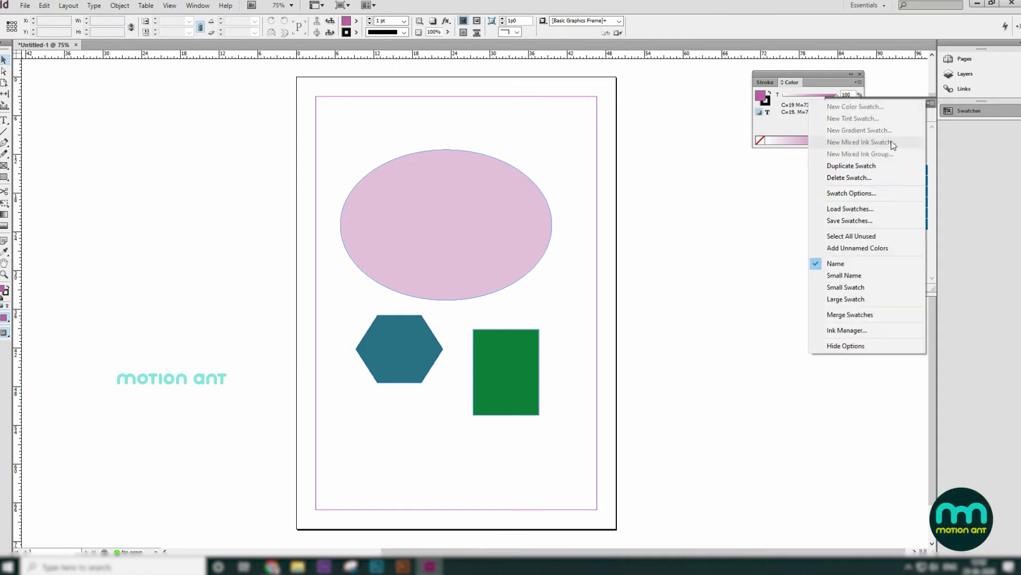
left_click(900, 247)
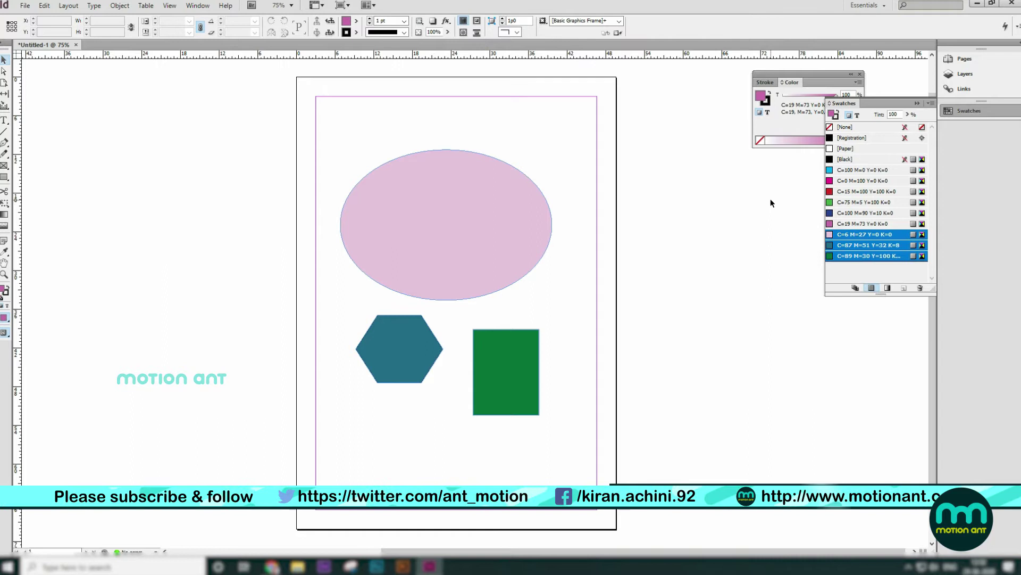
left_click(490, 267)
left_click(671, 223)
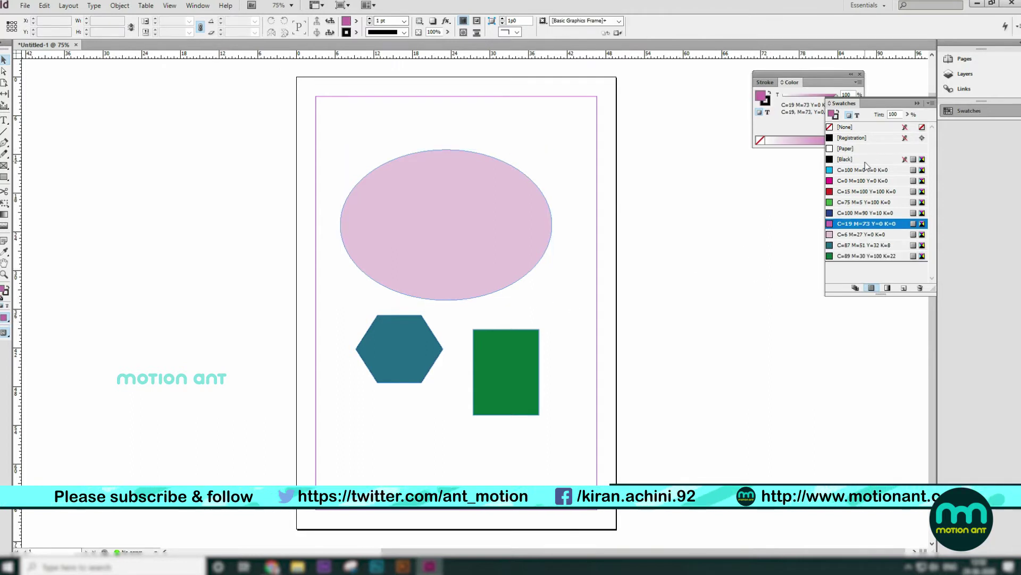
- Fill the ellipse with the C=100 M=0 Y=0 K=0 swatch and deselect it
left_click(449, 223)
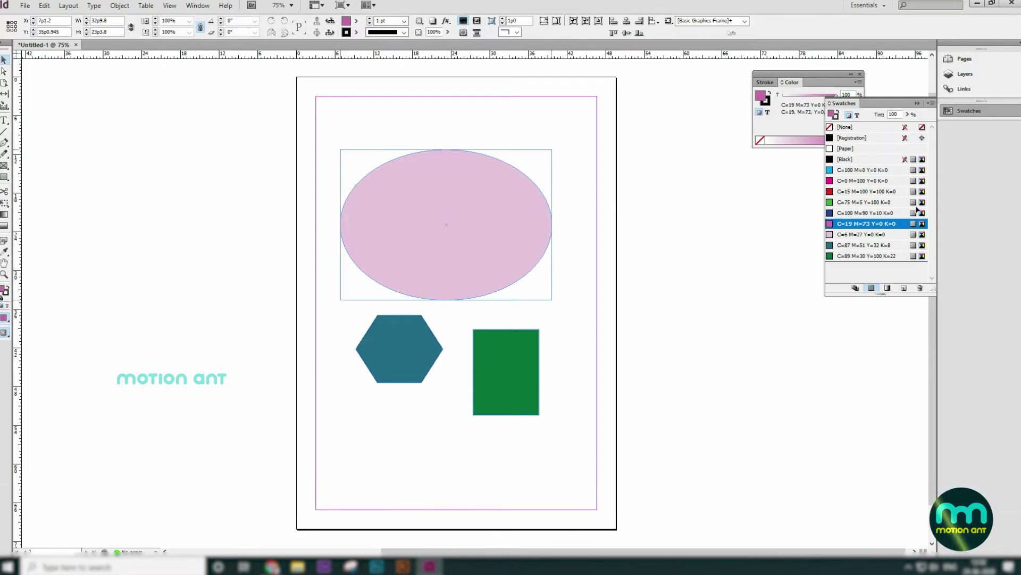
left_click(865, 170)
left_click(684, 261)
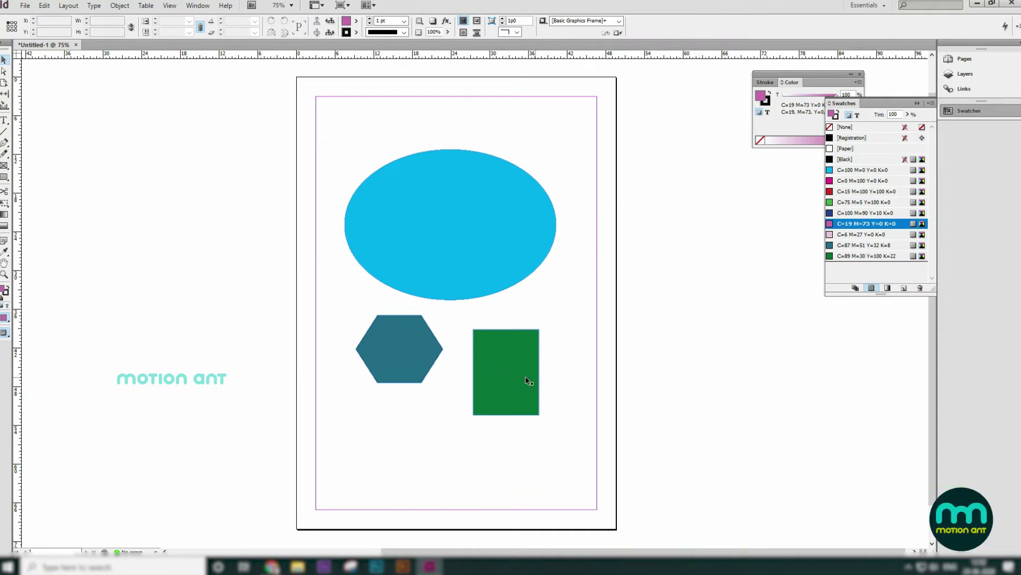
- Select all unused swatches and delete them from the swatch list
left_click_drag(623, 178, 386, 431)
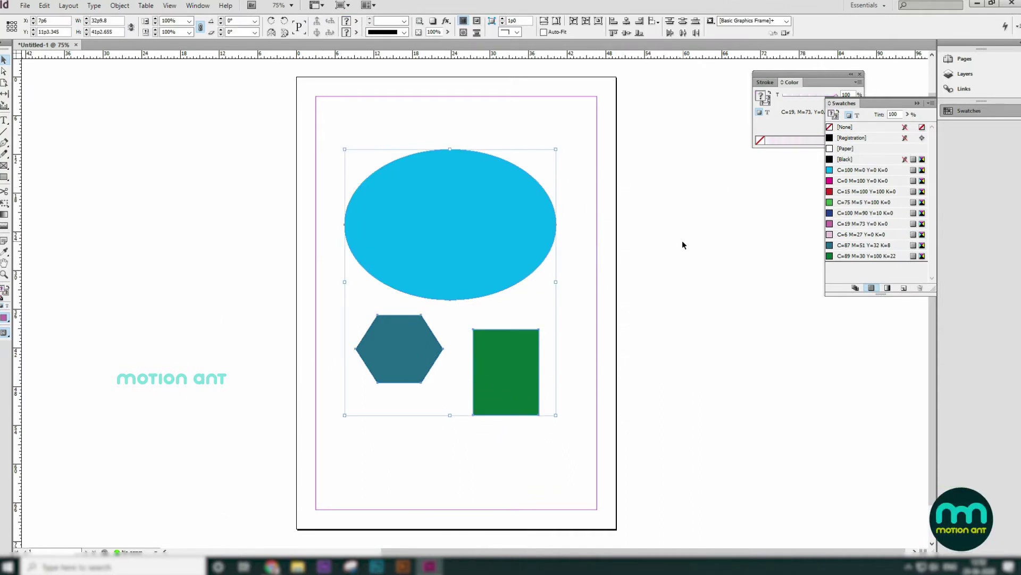
left_click(931, 104)
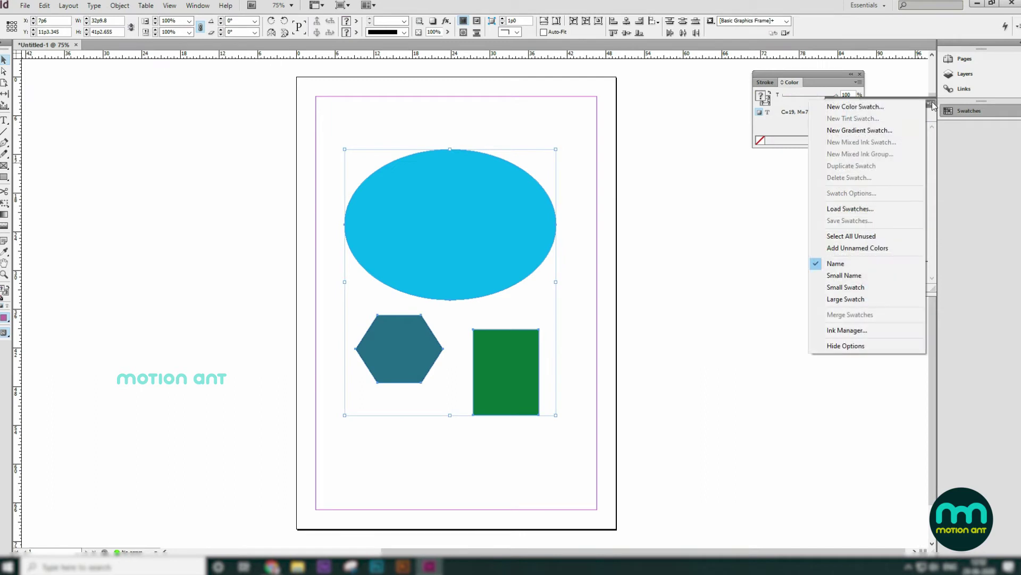
left_click(886, 235)
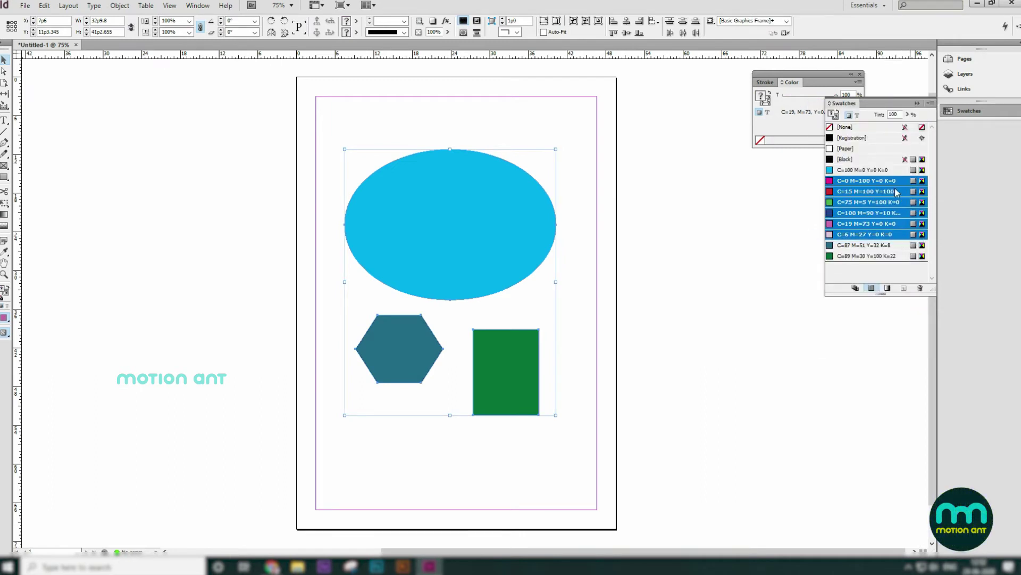
left_click(921, 288)
left_click(714, 263)
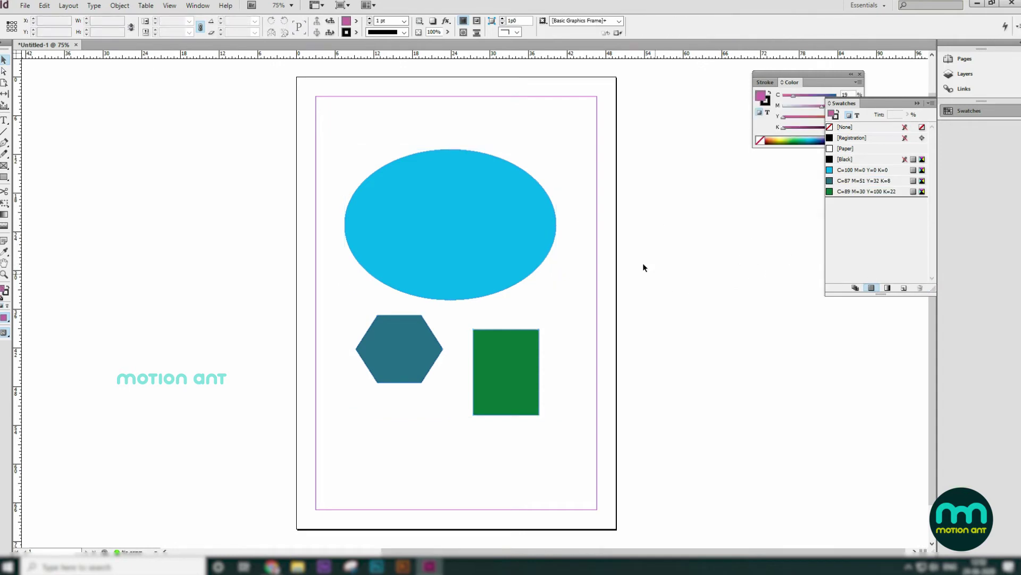
left_click(524, 244)
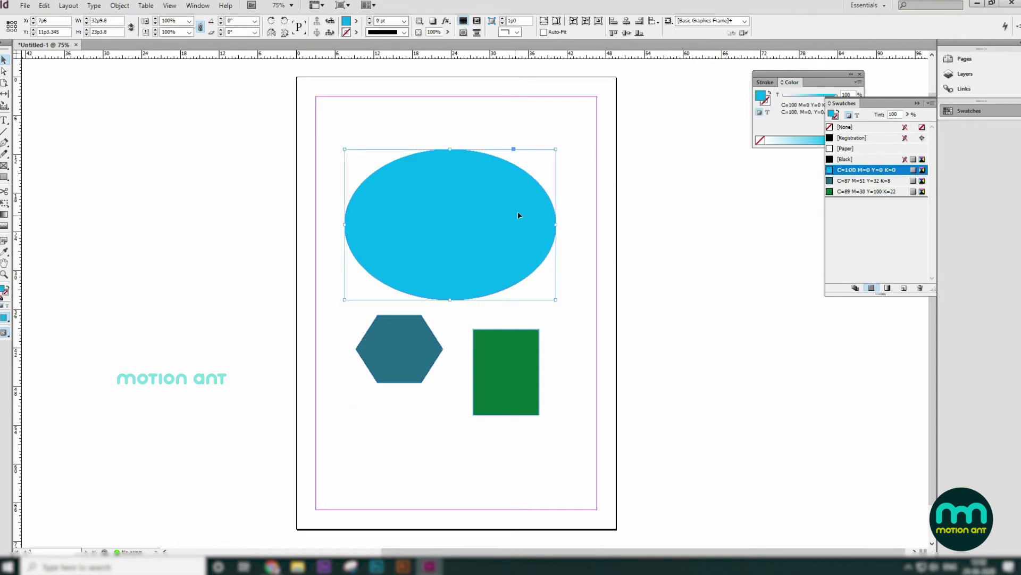
left_click(635, 262)
left_click(503, 240)
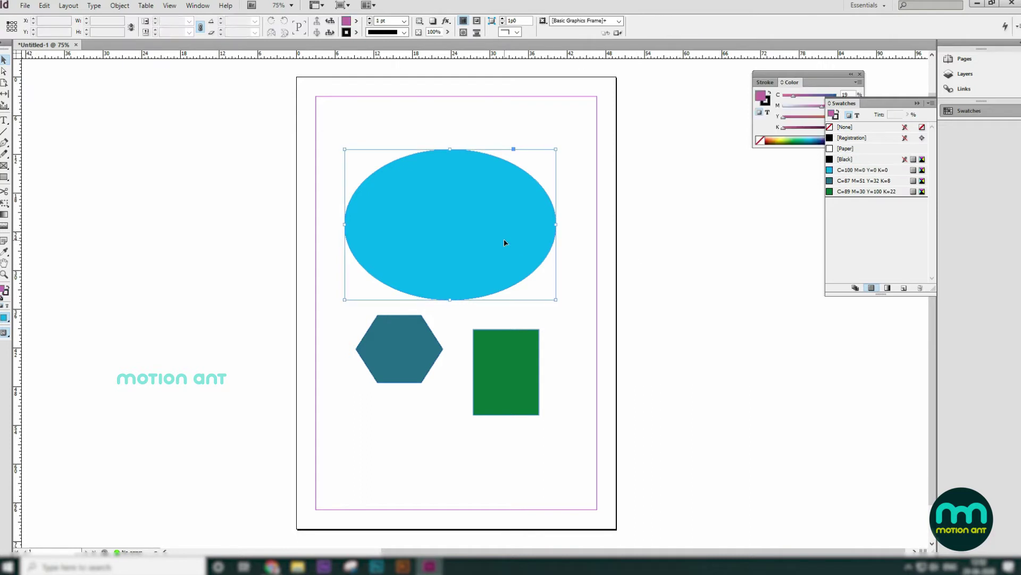
left_click(638, 242)
left_click(490, 228)
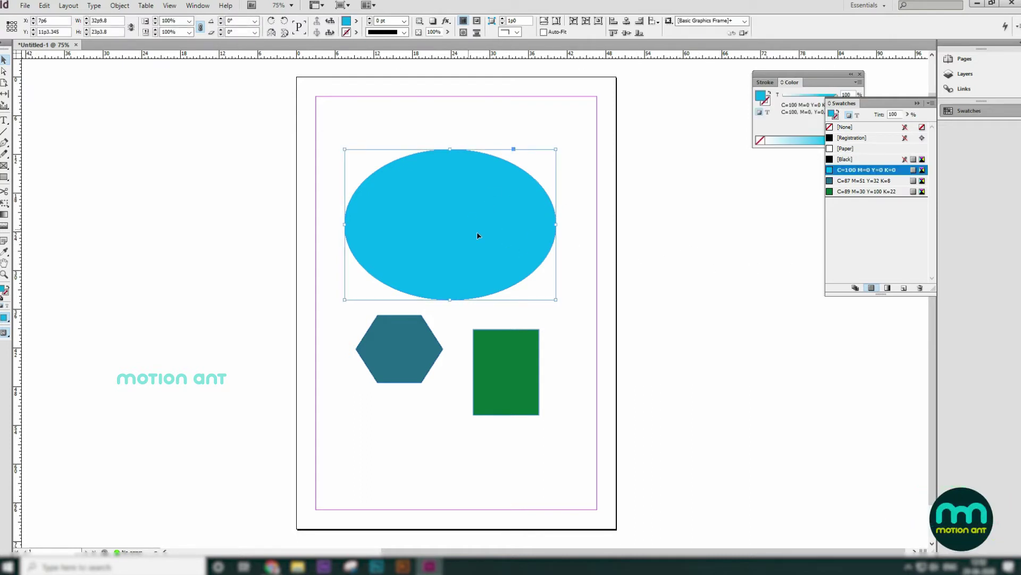
- Start a new gradient swatch named motionant with the Radial type
left_click(931, 103)
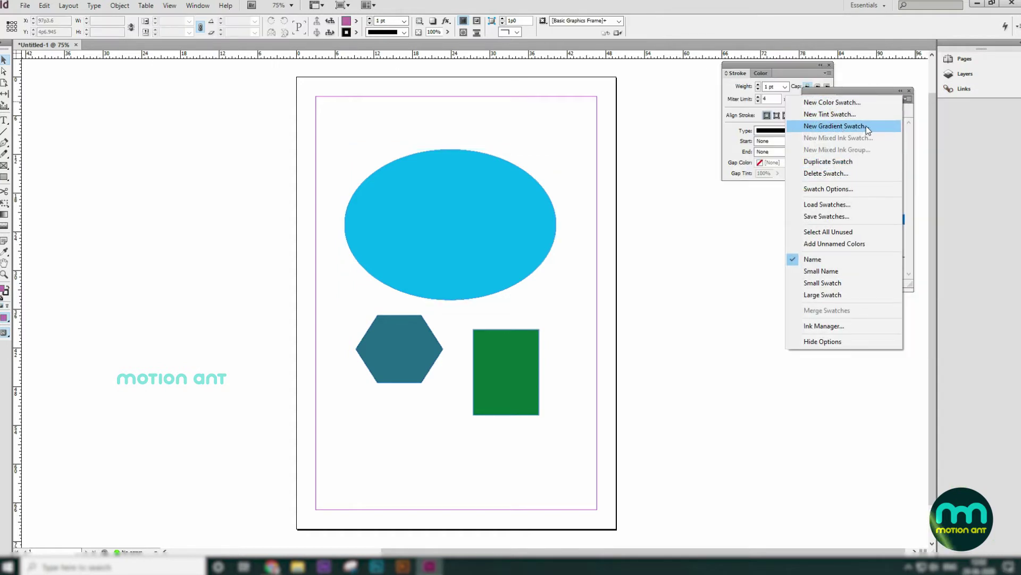
left_click(866, 125)
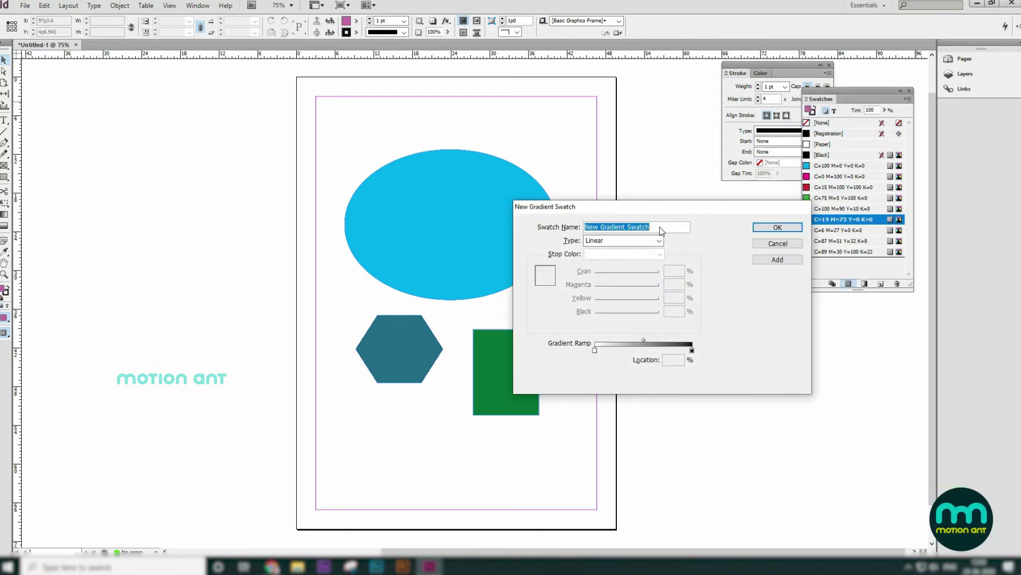
type("motionant")
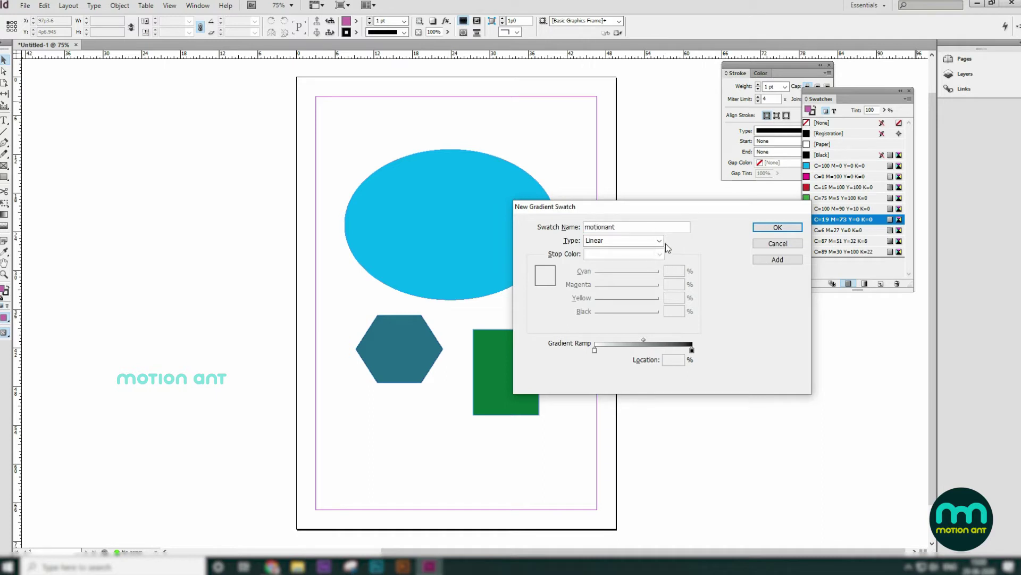
left_click(663, 242)
left_click(633, 258)
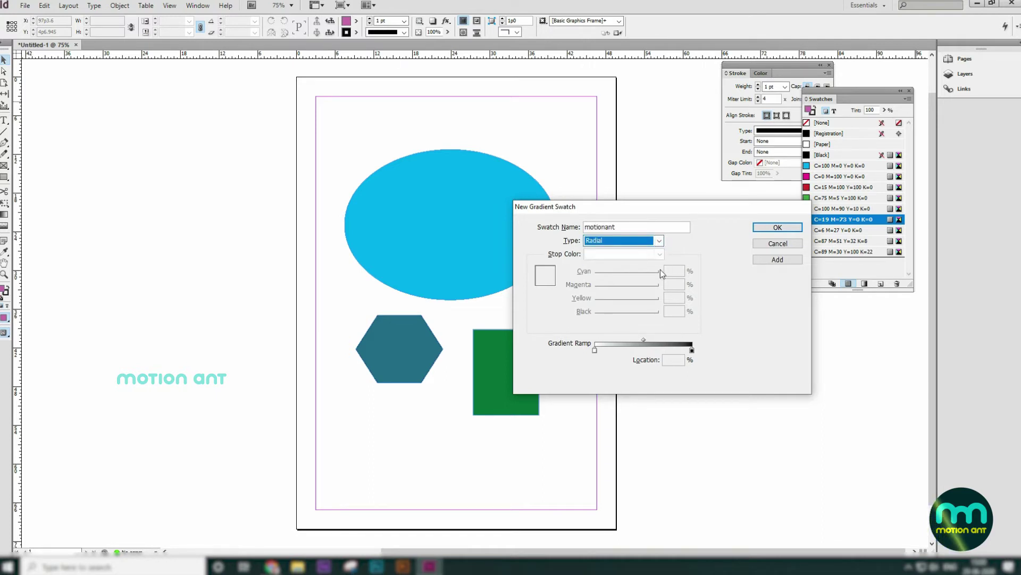
- Set the end stop of the new gradient to the C=89 M=30 Y=100 K=22 swatch
left_click(692, 351)
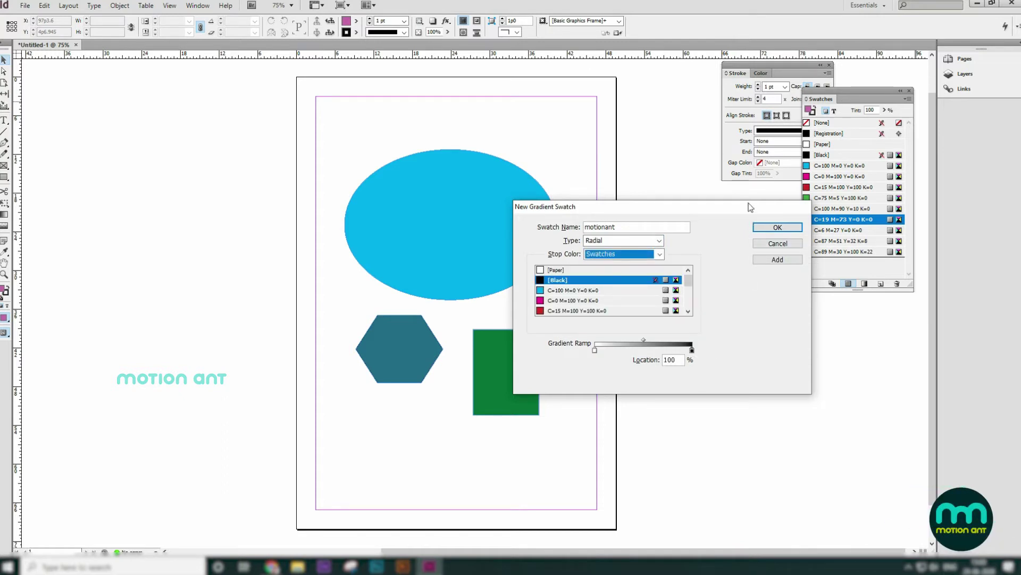
left_click_drag(750, 207, 720, 189)
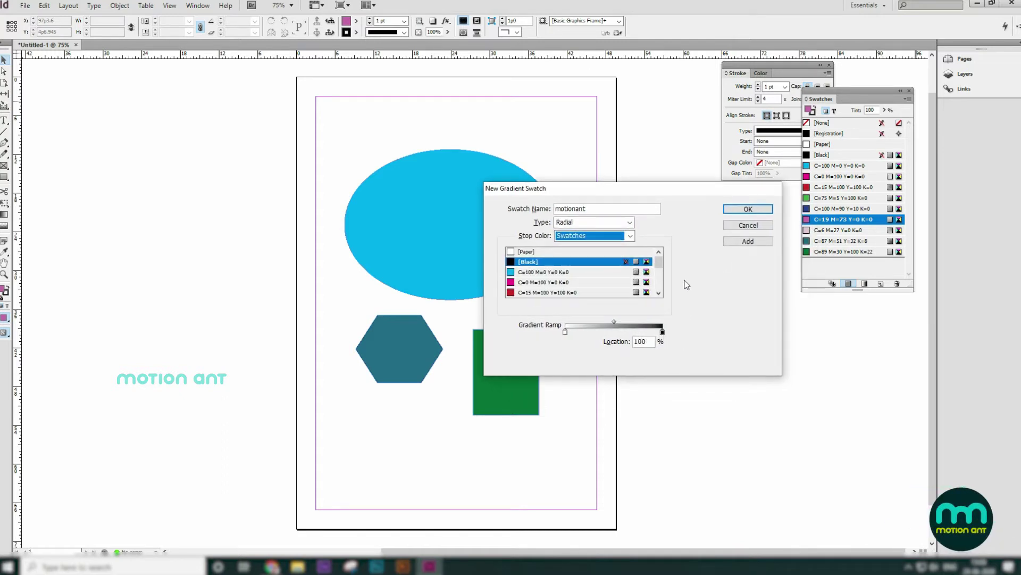
left_click_drag(686, 191, 666, 207)
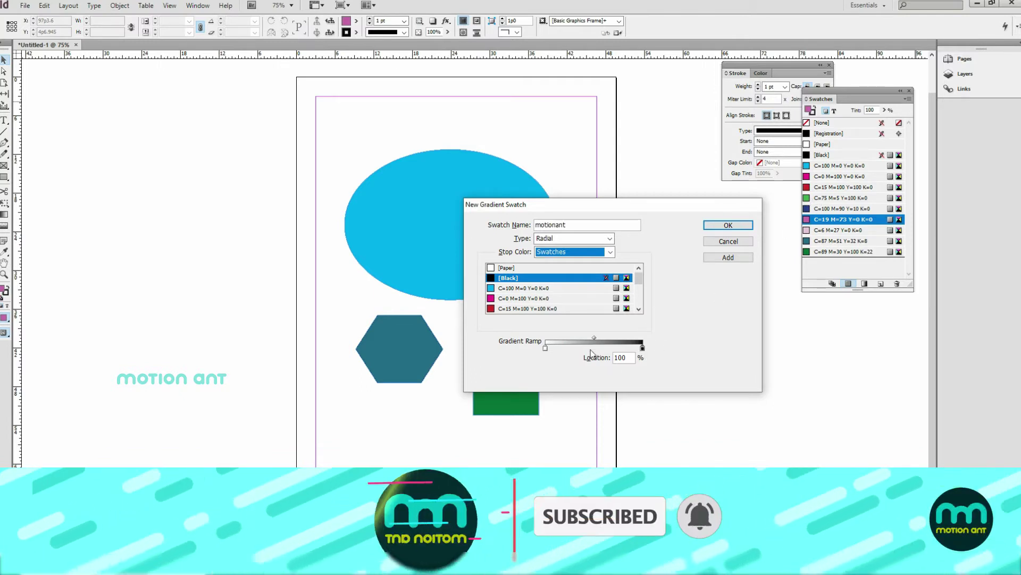
scroll(512, 301, "down", 3)
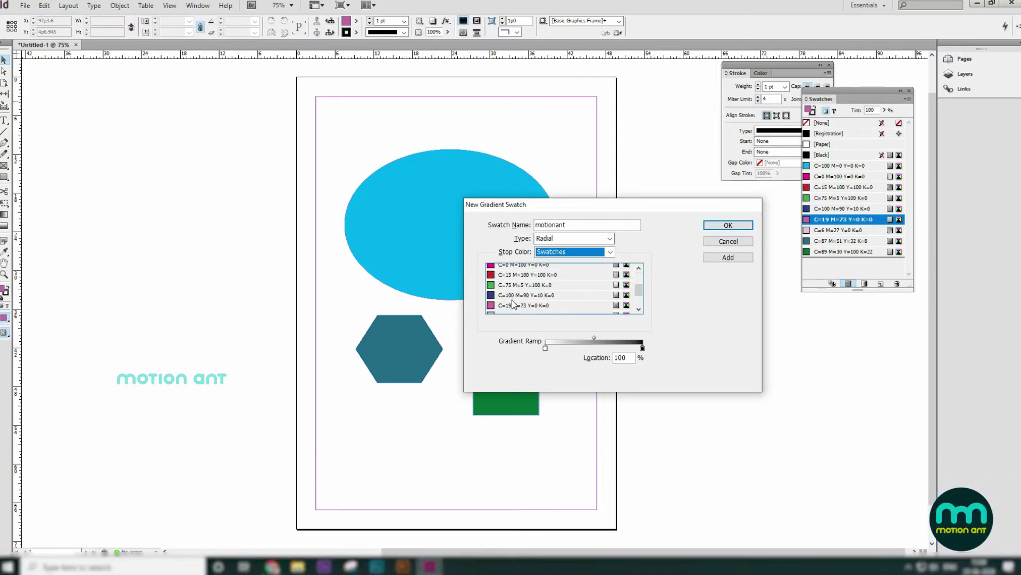
left_click(515, 298)
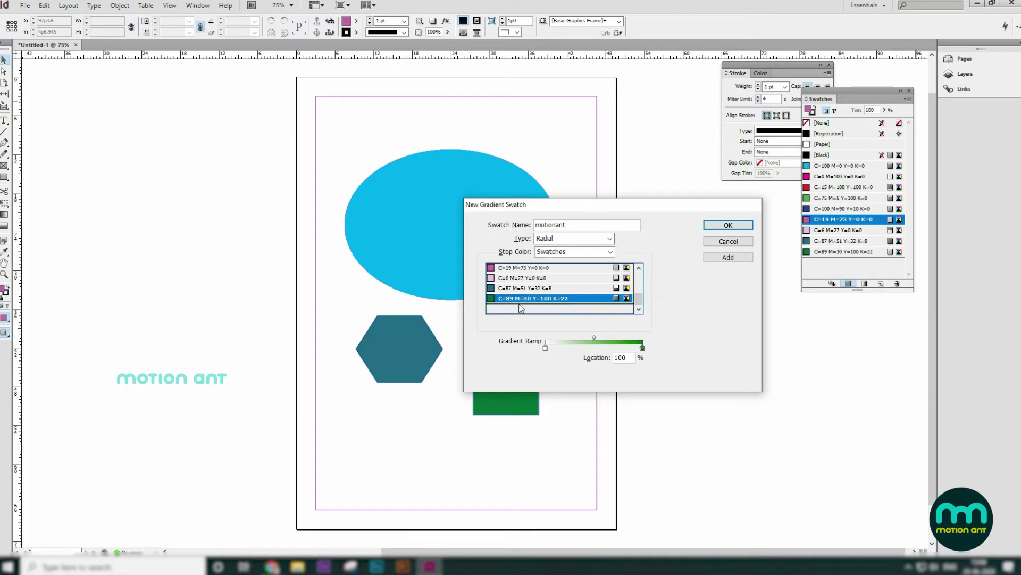
- Set the gradient's start stop to CMYK 67, 0, 9, 0 and save the new gradient swatch
left_click(545, 349)
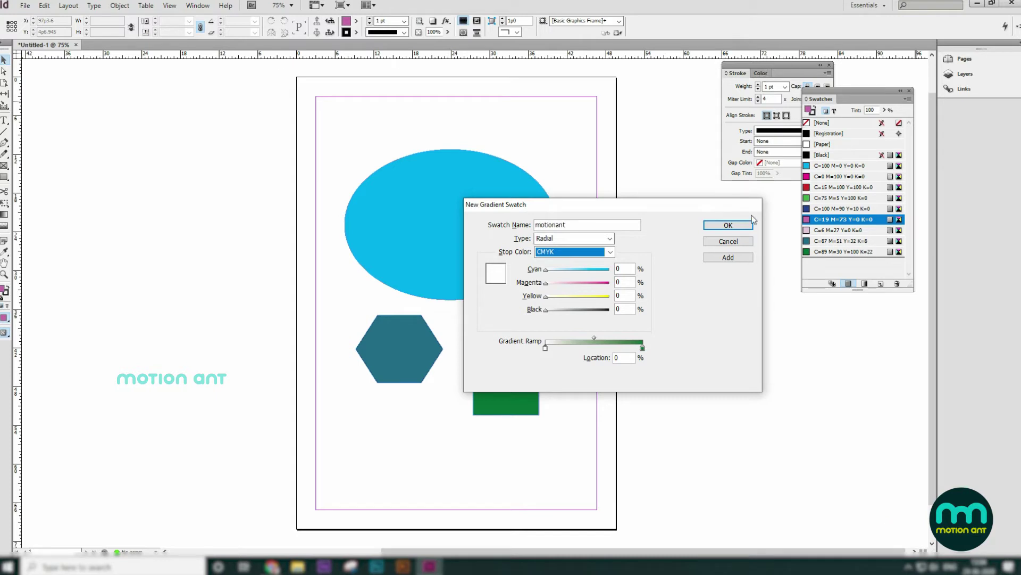
left_click_drag(560, 271, 588, 269)
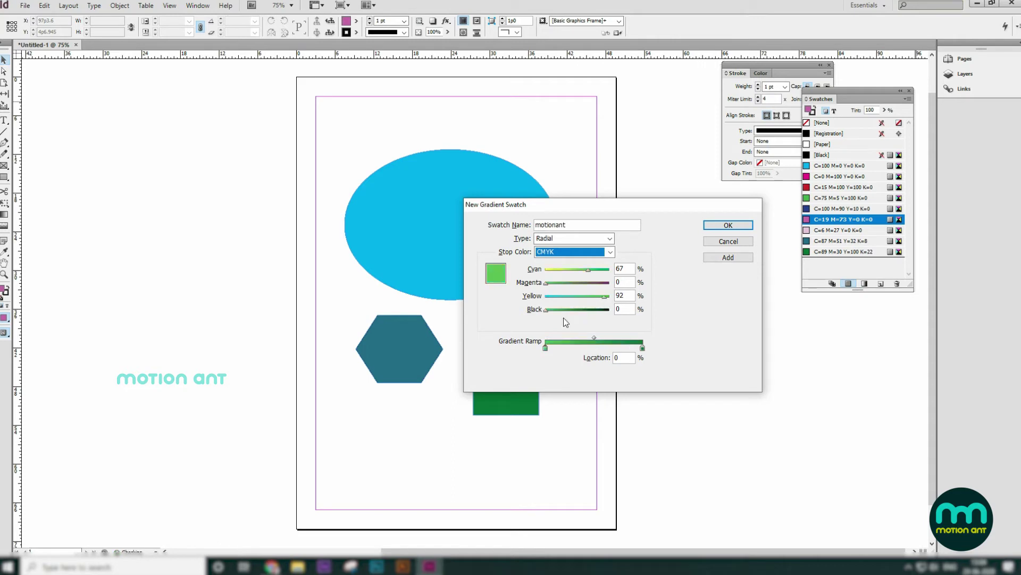
mouse_move(546, 310)
left_mouse_down()
mouse_move(613, 314)
mouse_move(578, 302)
mouse_move(577, 313)
mouse_move(546, 314)
mouse_move(579, 315)
mouse_move(560, 315)
left_mouse_up()
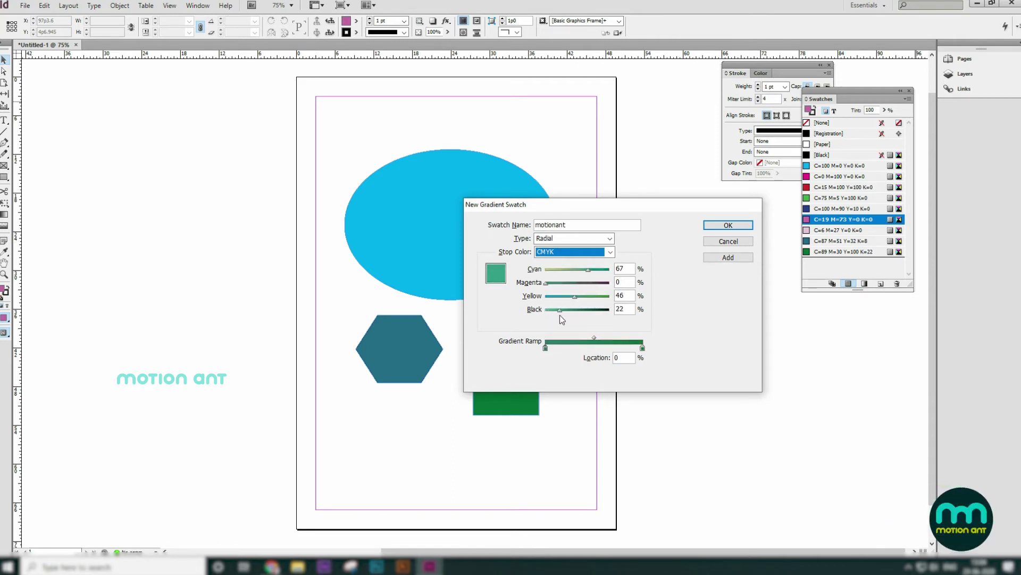
left_click_drag(564, 311, 541, 314)
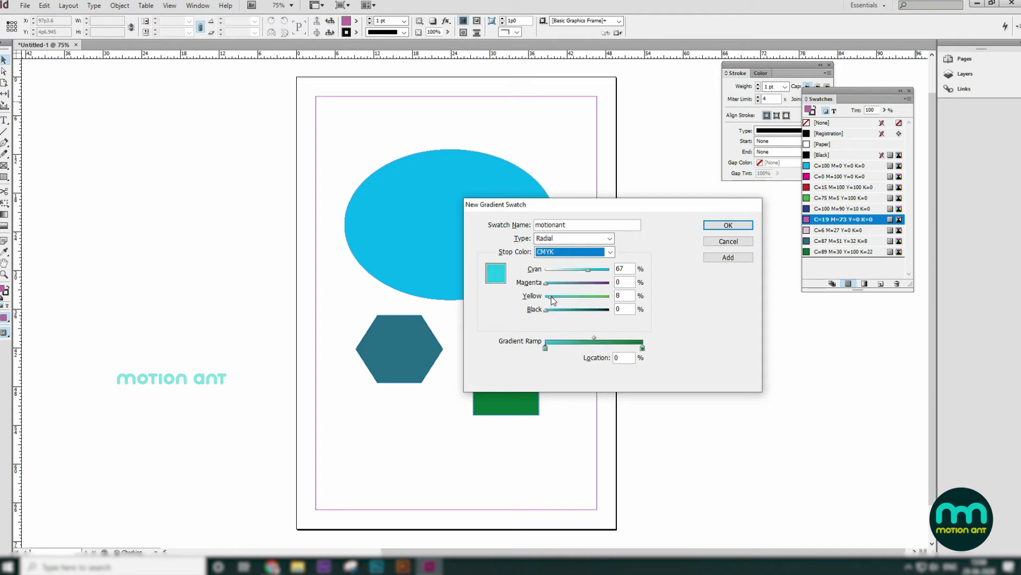
left_click(610, 252)
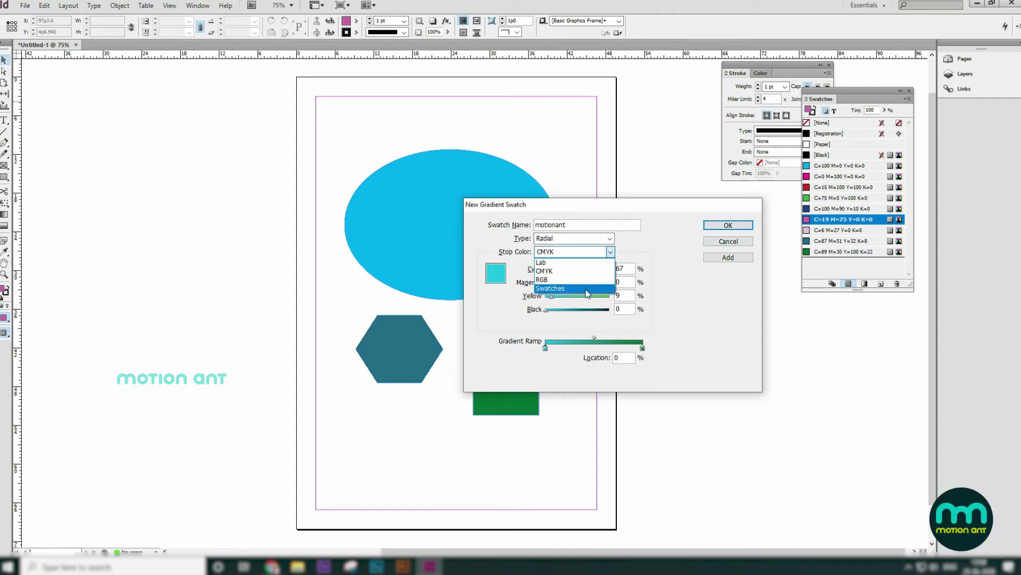
left_click(587, 289)
left_click(610, 251)
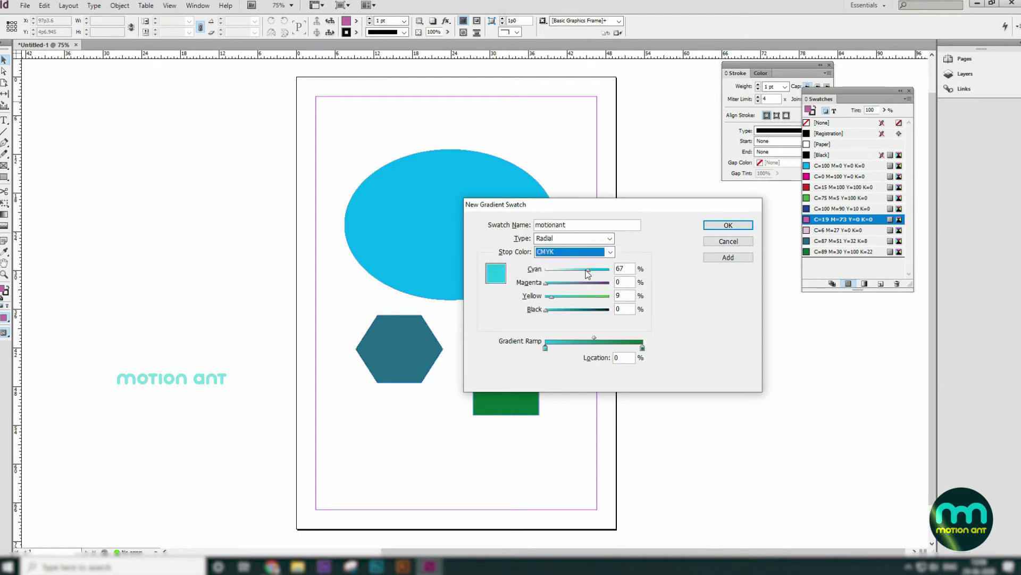
left_click(729, 226)
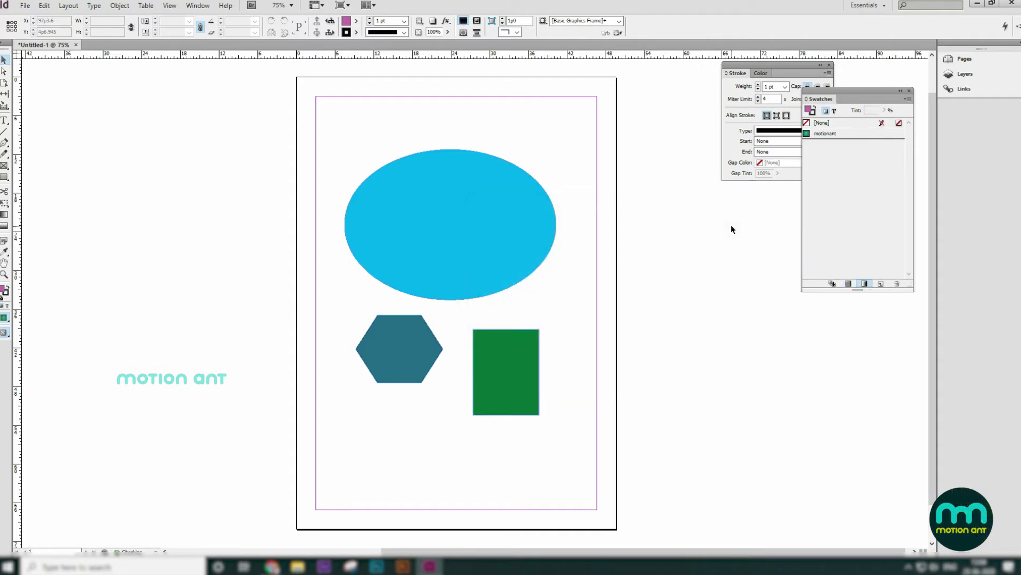
- Fill the ellipse with the motionant gradient swatch and deselect it
left_click(516, 258)
left_click_drag(825, 135, 462, 237)
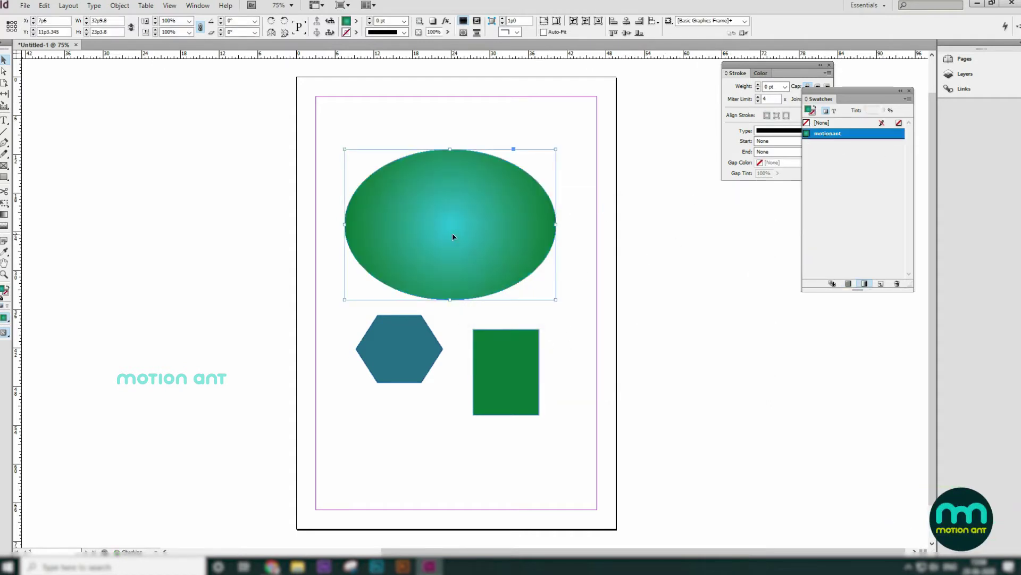
left_click(576, 370)
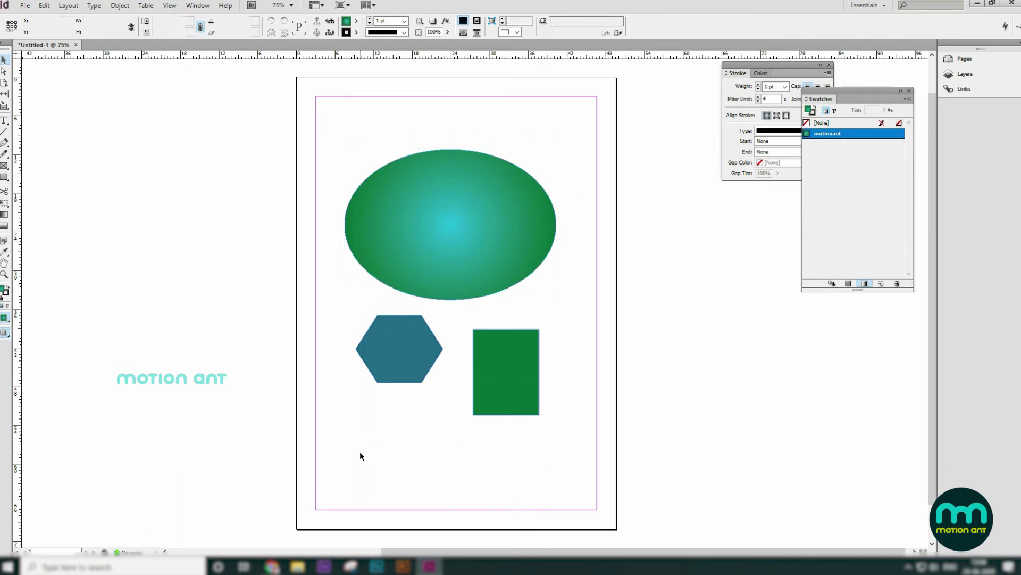
- Fill all the shapes on the page with the motionant gradient swatch and deselect them
key("ctrl+a")
left_click_drag(830, 136, 365, 416)
left_click(834, 134)
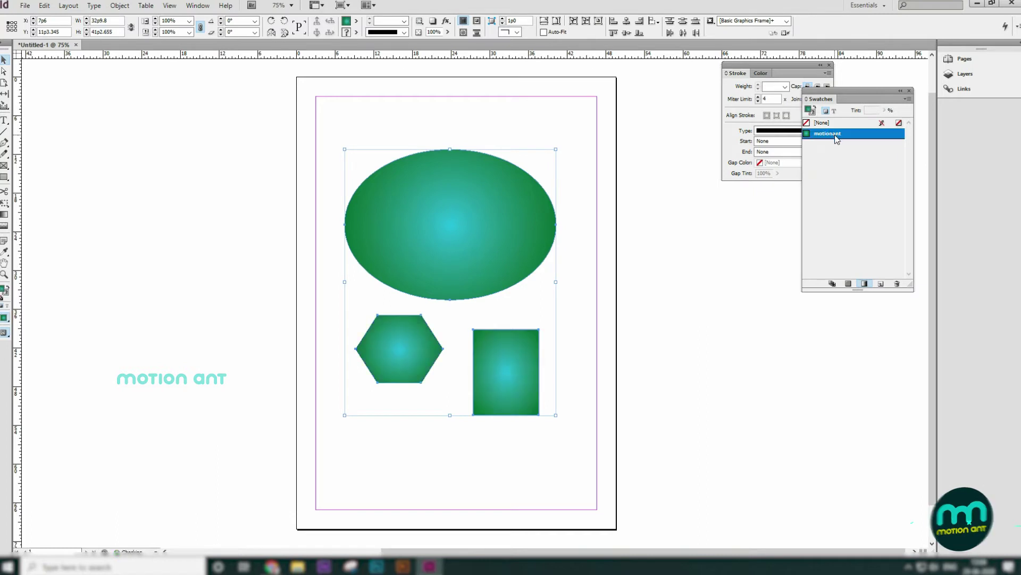
left_click(670, 315)
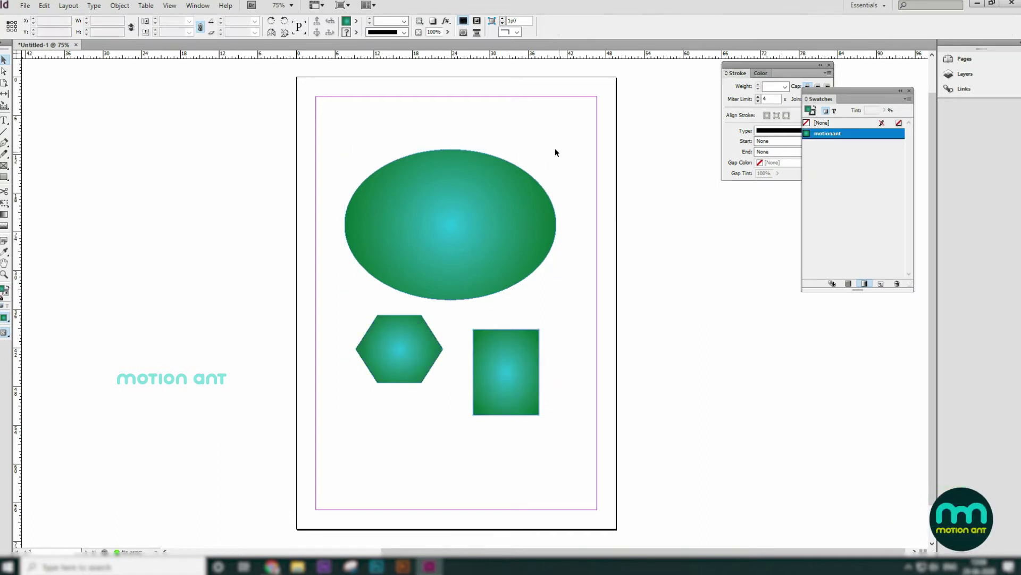
left_click(613, 320)
- Edit the motionant swatch, giving the end stop the C=19 M=73 Y=0 K=0 color and the start stop 19% cyan
left_click(418, 292)
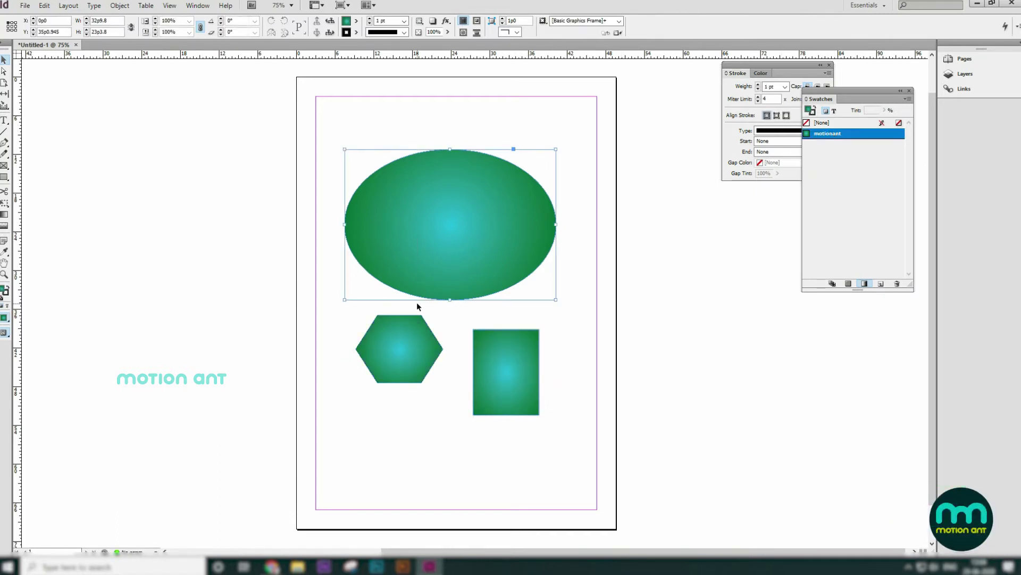
left_click(536, 171)
left_click(456, 262)
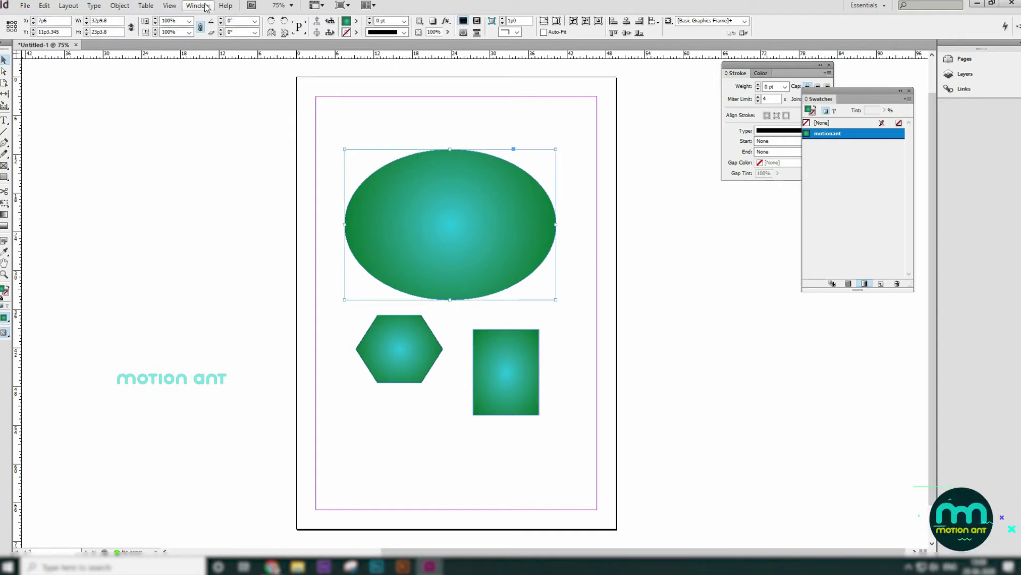
double_click(877, 134)
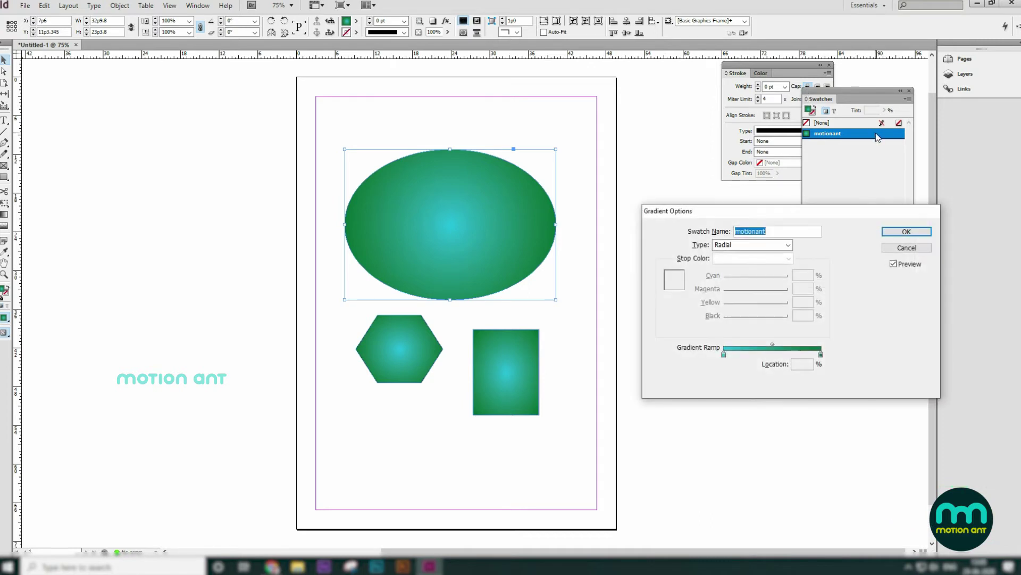
left_click(821, 354)
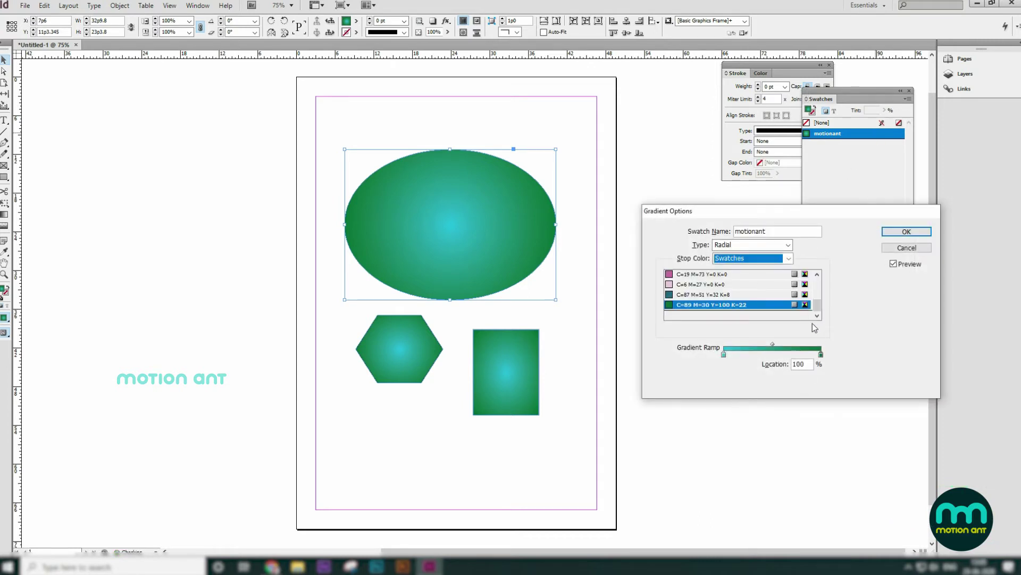
left_click(697, 274)
left_click(724, 355)
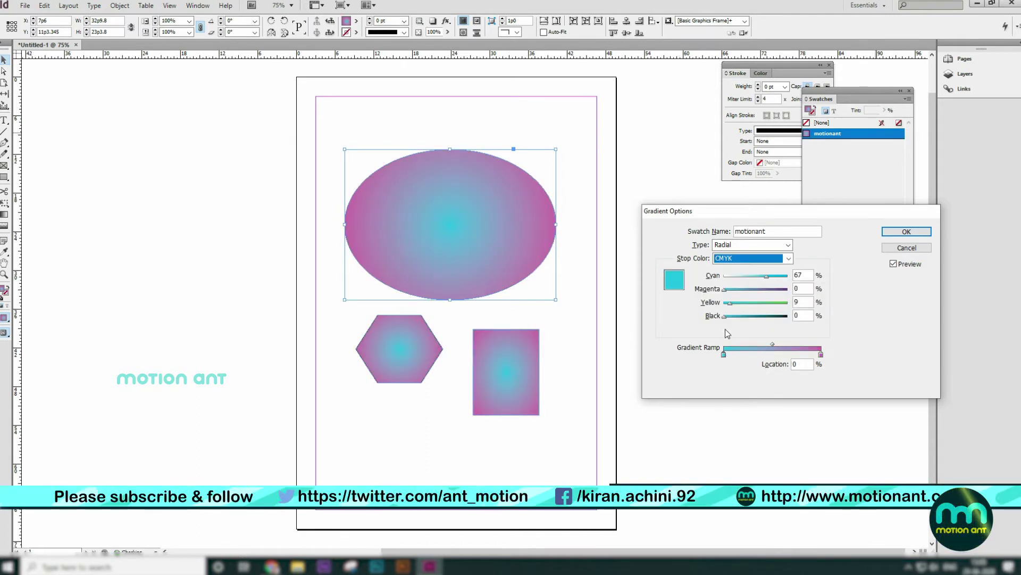
left_click_drag(766, 276, 740, 278)
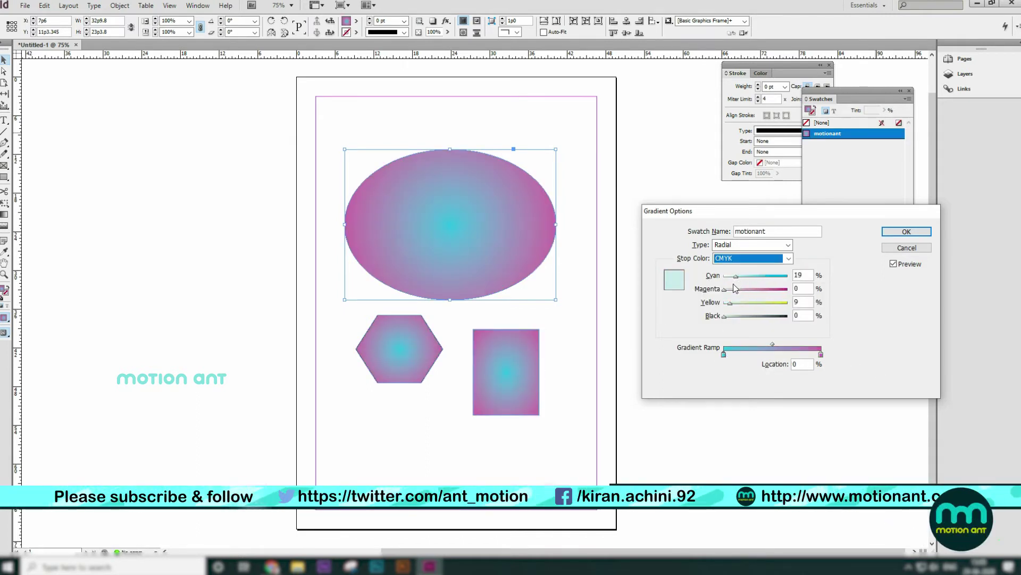
- Add a middle stop at about 51% to the motionant gradient, set its yellow to 93%, and save the changes
left_click(773, 354)
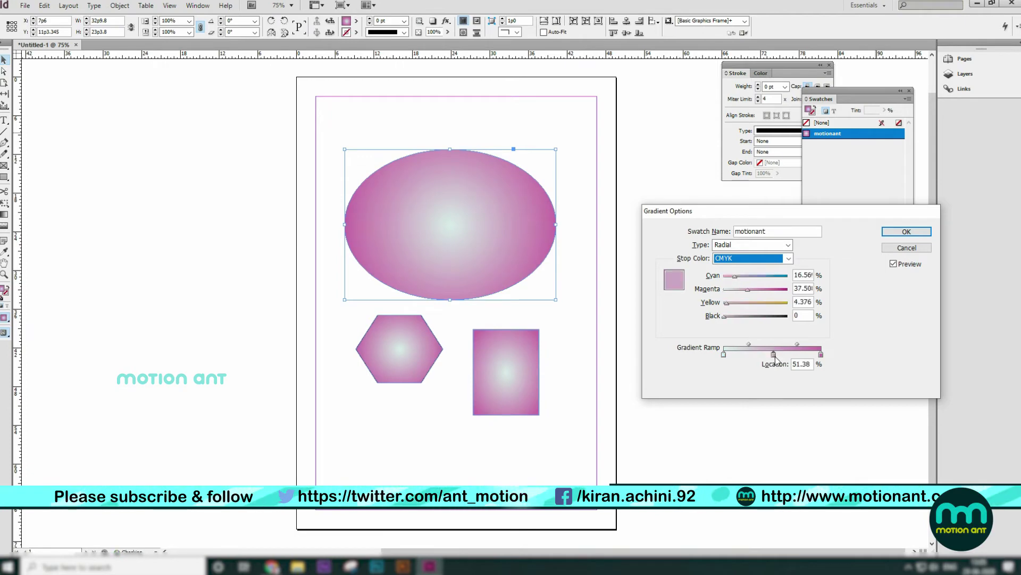
left_click_drag(764, 303, 784, 302)
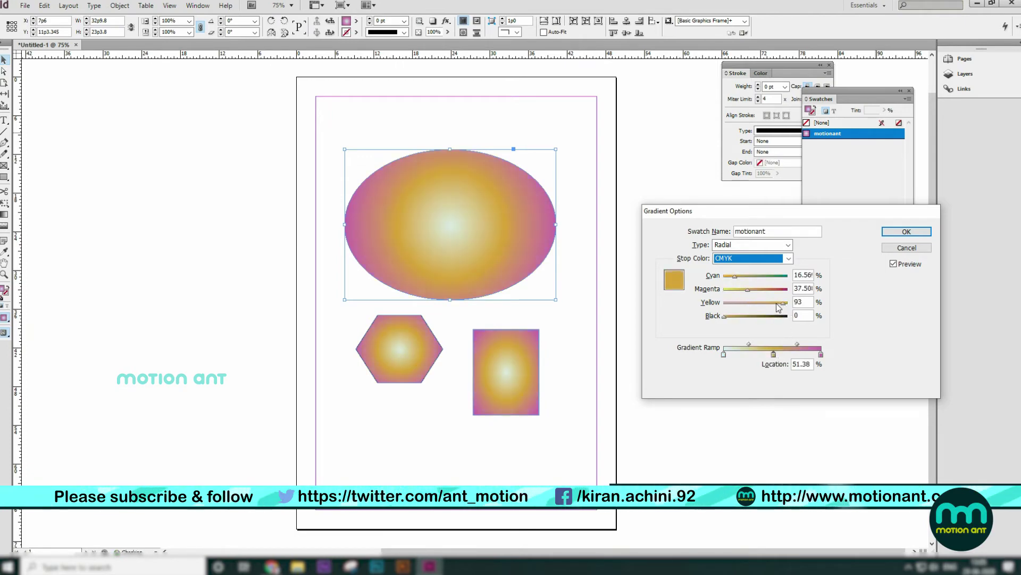
left_click(906, 232)
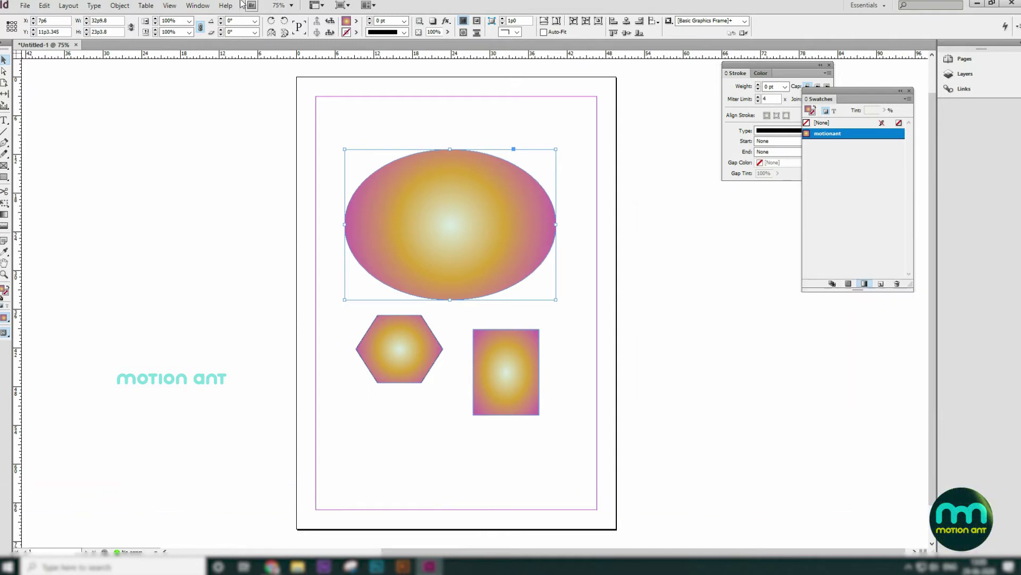
- Show the gradient settings for the ellipse and place them below the swatch list
left_click(197, 5)
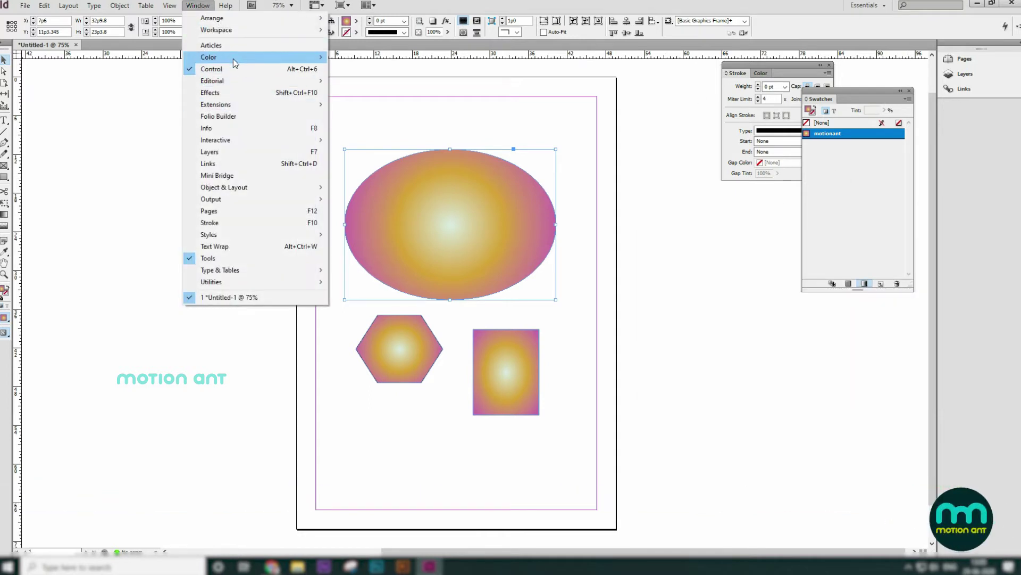
mouse_move(234, 62)
left_click(367, 69)
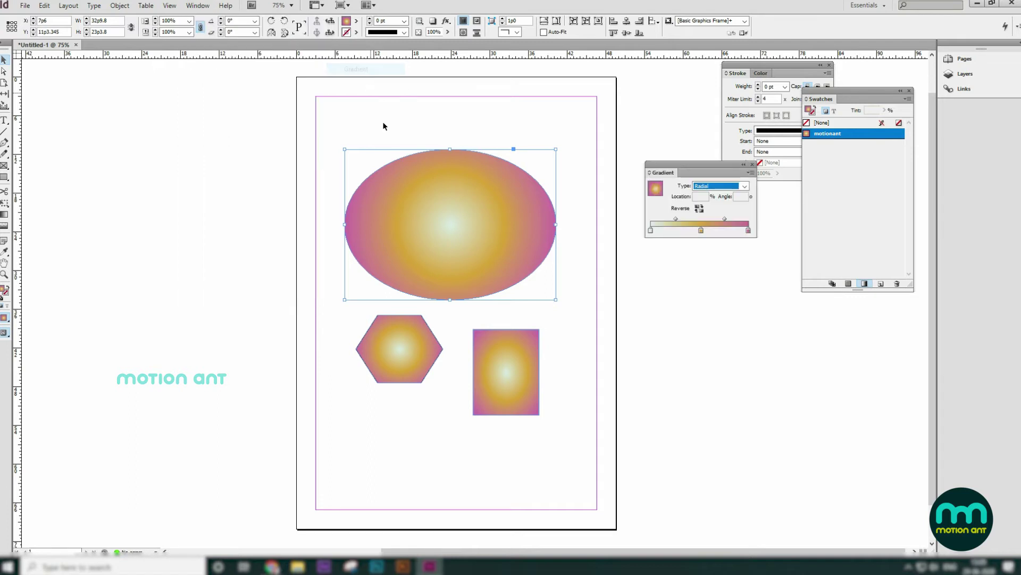
left_click_drag(716, 172, 777, 303)
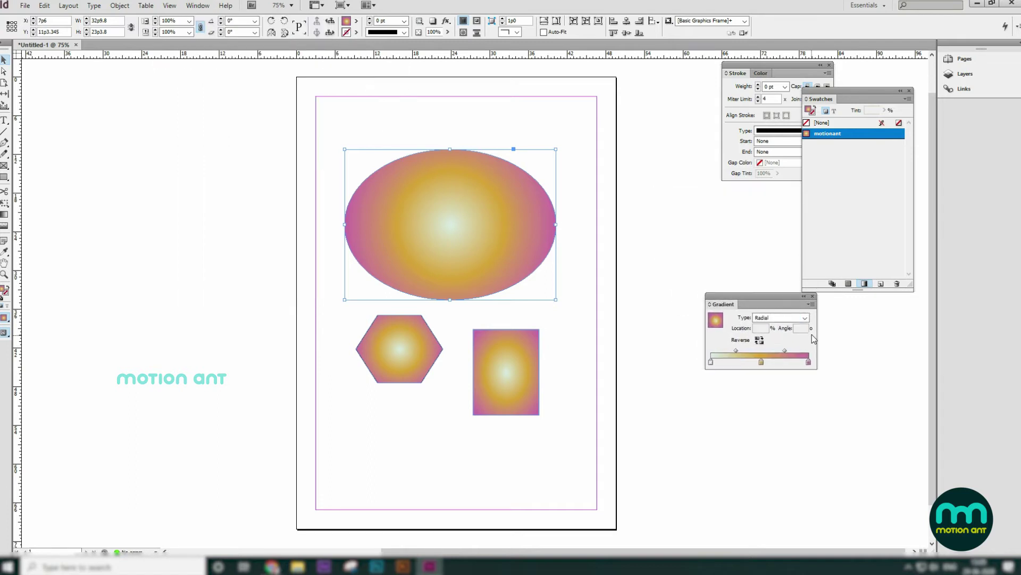
- Try the Linear gradient type on the ellipse and switch it back to Radial
left_click(804, 319)
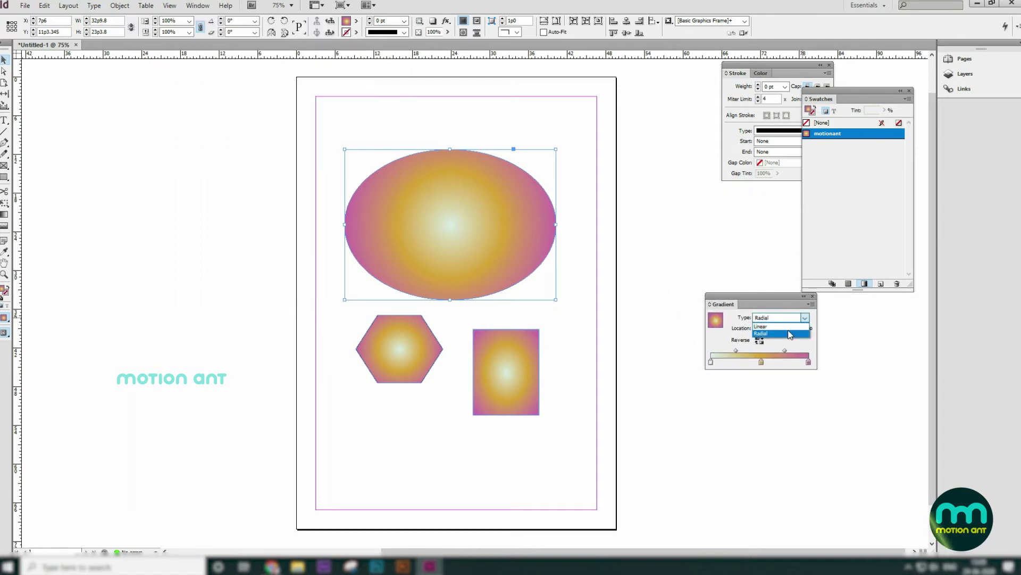
left_click(789, 328)
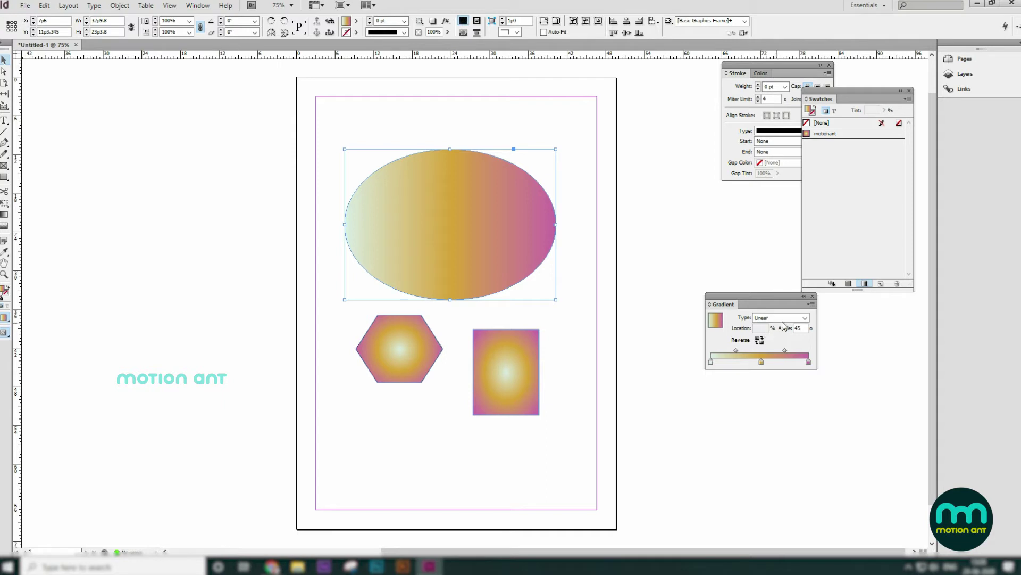
left_click(805, 317)
left_click(788, 333)
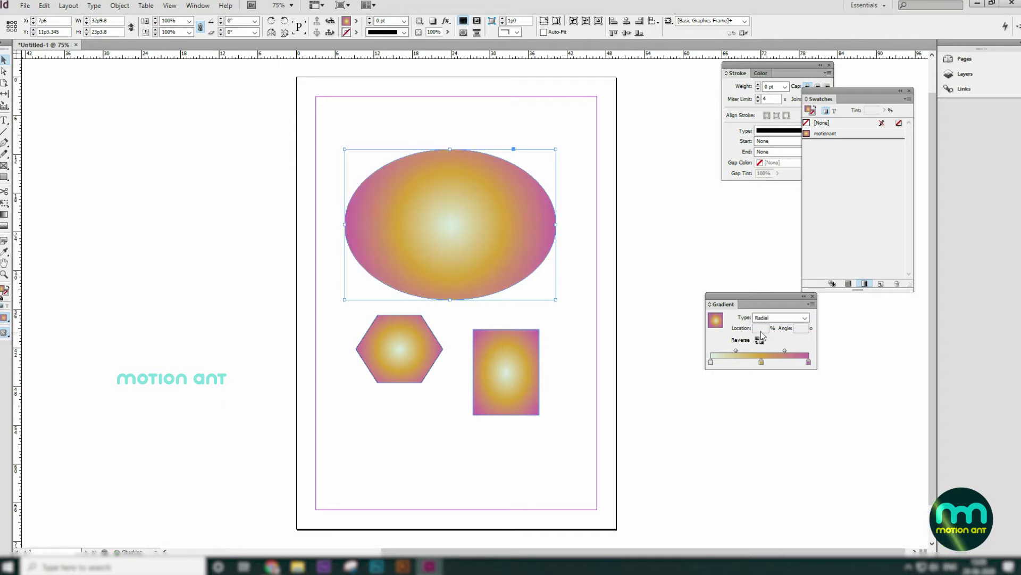
- Reverse the ellipse's radial gradient and add two stops to it, at about 26% and 77%
left_click(760, 339)
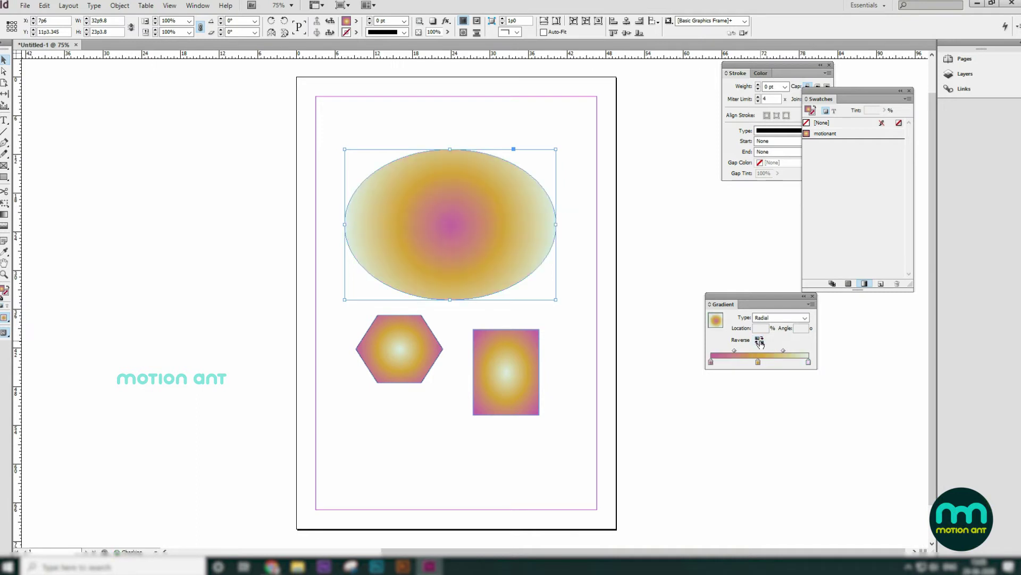
left_click(760, 340)
left_click(760, 340)
left_click(736, 362)
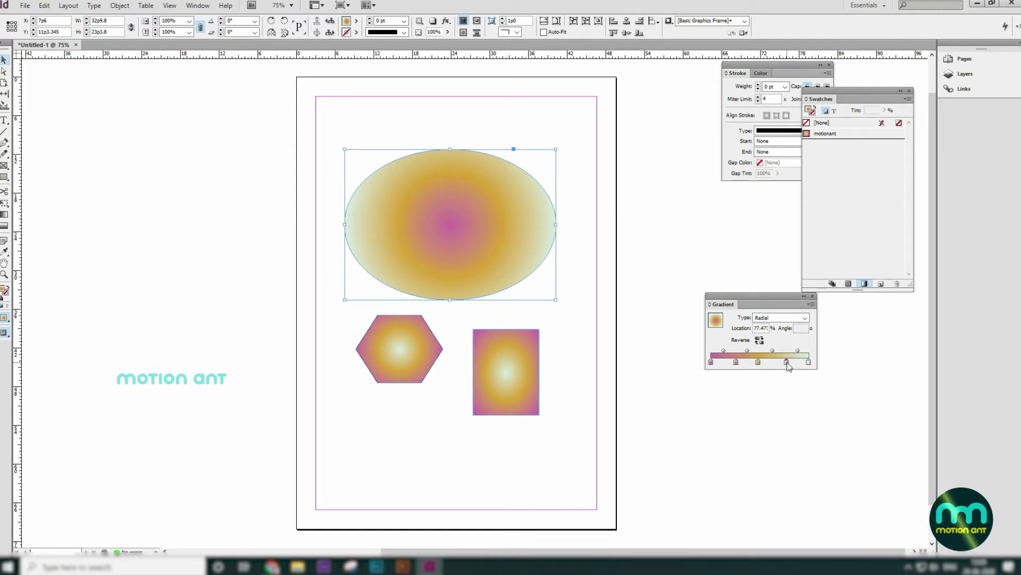
- Separate the Color settings from the Stroke group and place them beside the ellipse, with the gradient settings moved clear of the swatch list
left_click_drag(781, 301, 723, 306)
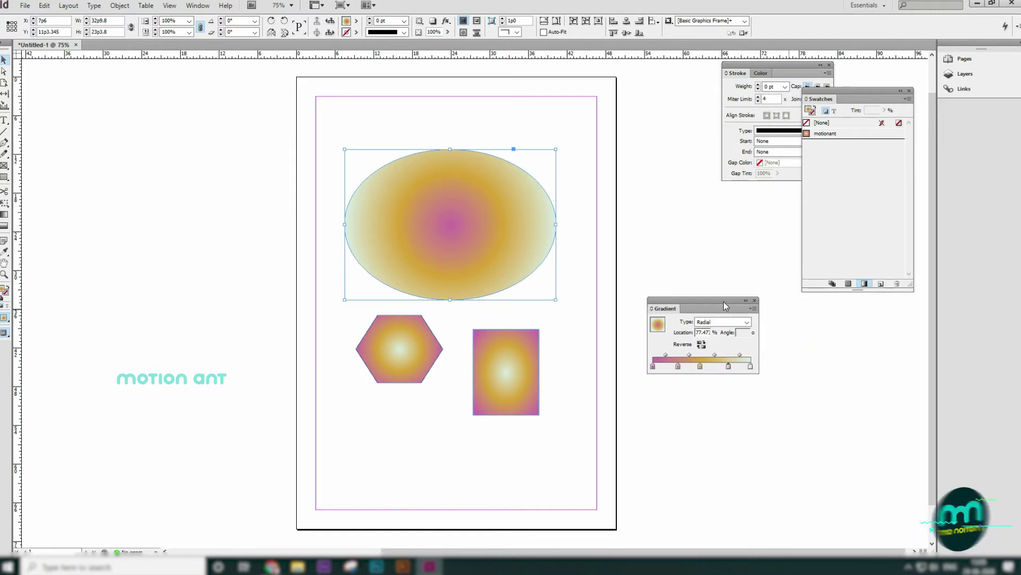
mouse_move(761, 73)
left_mouse_down()
mouse_move(635, 123)
mouse_move(602, 119)
left_mouse_up()
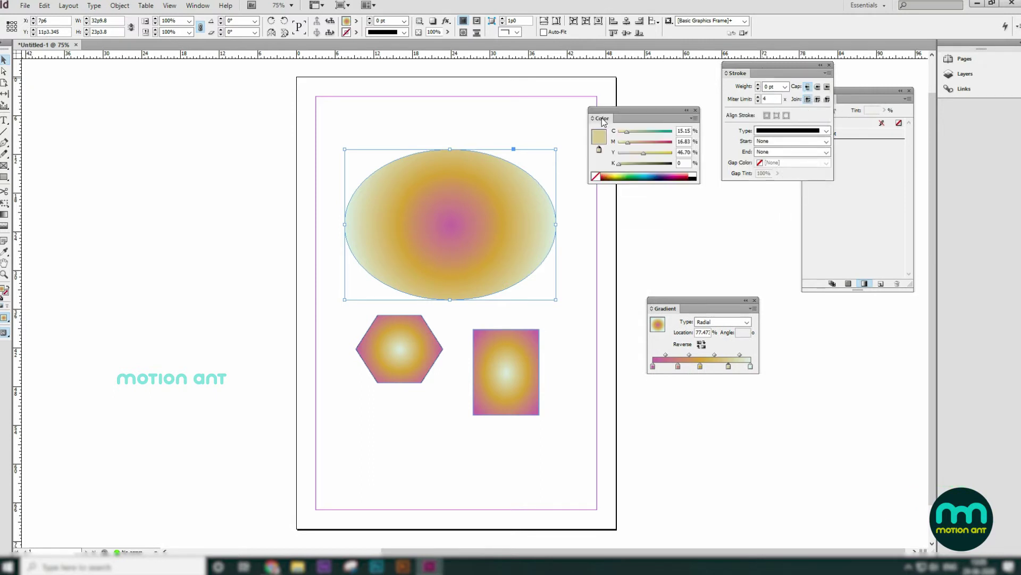
left_click_drag(664, 116, 677, 108)
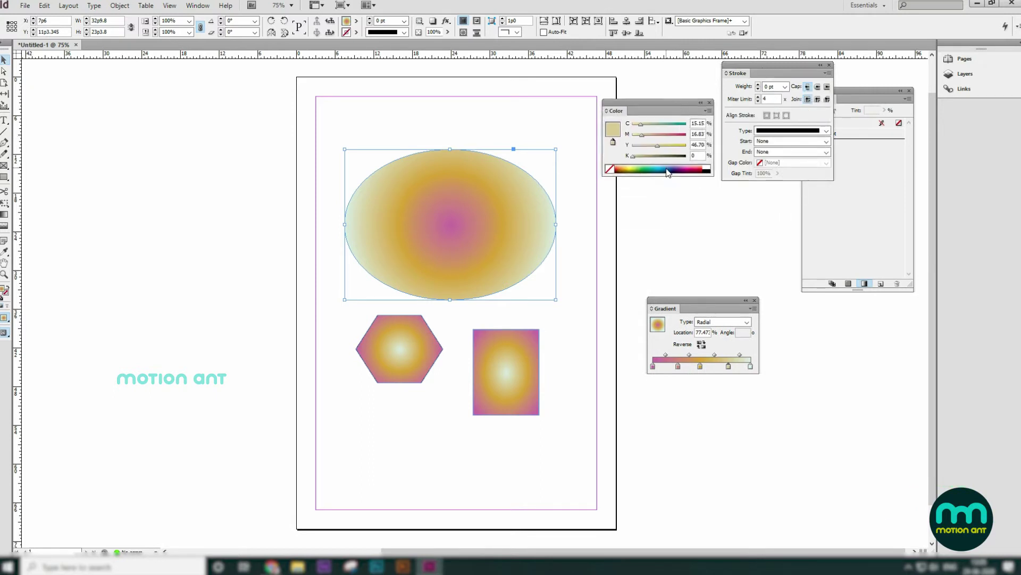
- Recolor the gradient stop at about 26% blue (C=100 M=0 Y=4 K=13) and the stop at about 77% dark magenta (C=8 M=100 Y=0 K=38)
left_click(679, 367)
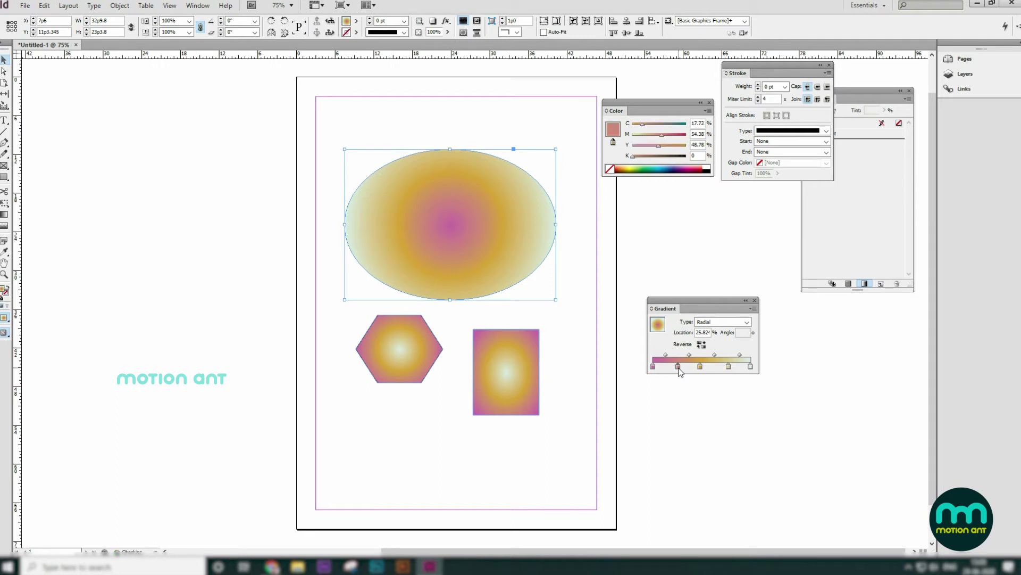
mouse_move(652, 175)
left_mouse_down()
mouse_move(665, 168)
mouse_move(658, 174)
left_mouse_up()
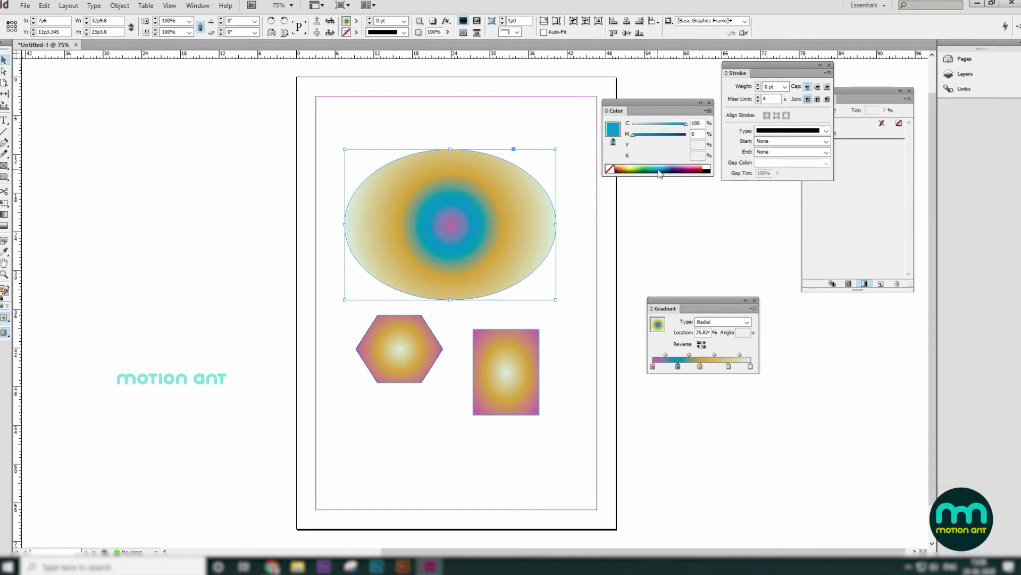
left_click(729, 368)
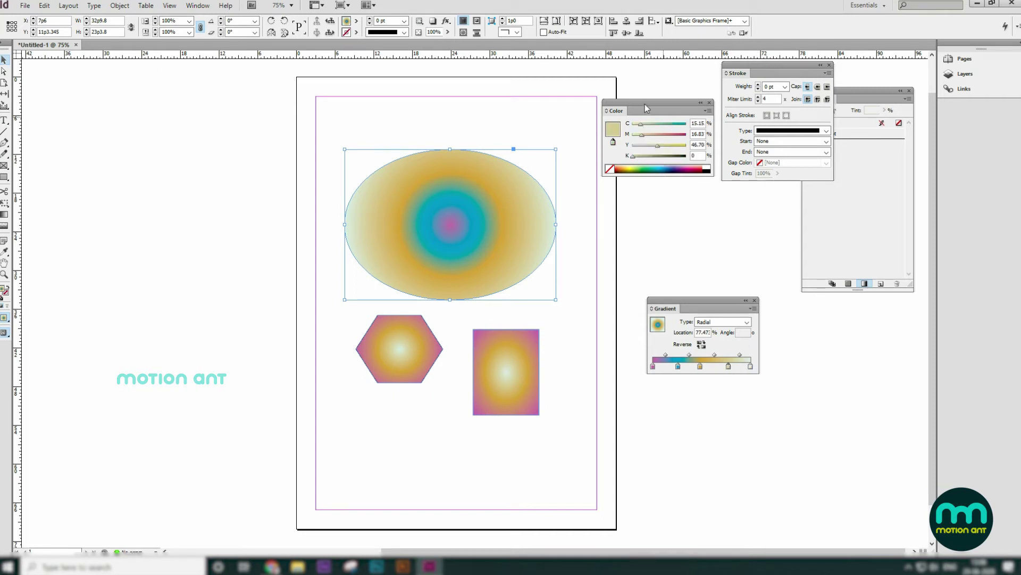
left_click(197, 5)
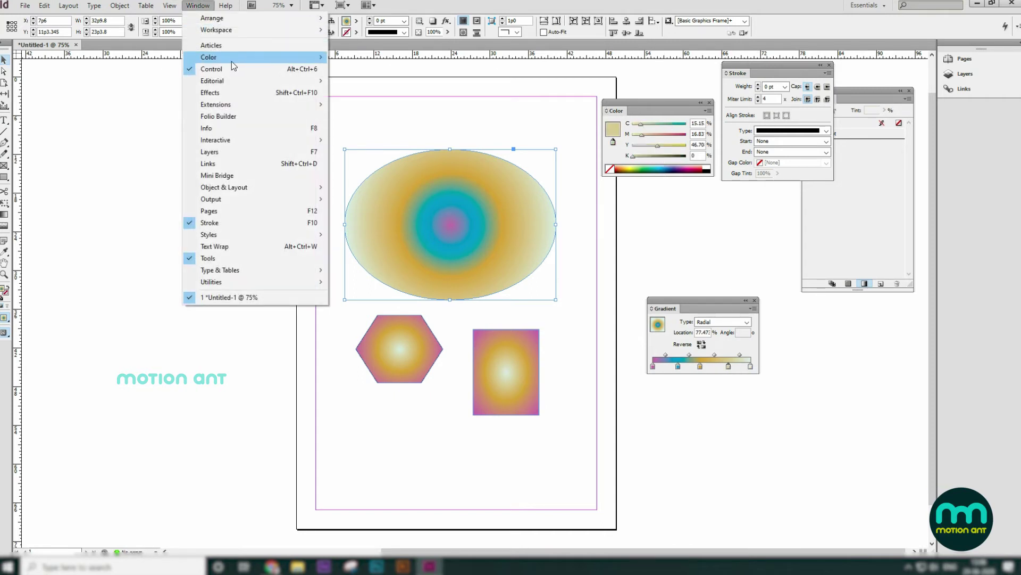
mouse_move(232, 59)
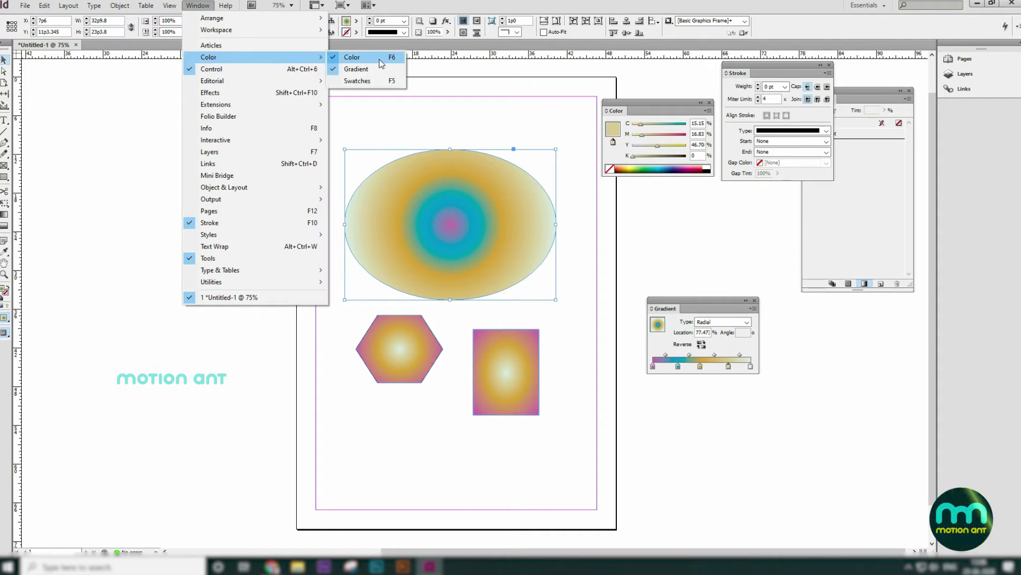
left_click(678, 172)
left_click(689, 170)
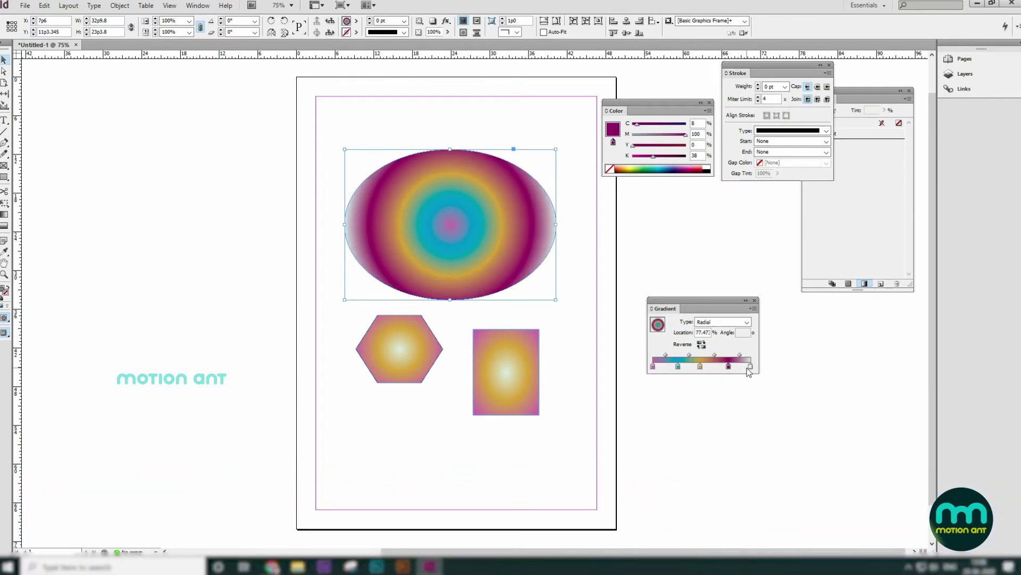
- Remove the pale end stop, respace the rest with magenta at the end, gold at about 60% and blue at about 24%, and reverse the gradient
left_click_drag(751, 368, 771, 396)
mouse_move(728, 367)
left_mouse_down()
mouse_move(751, 367)
mouse_move(712, 368)
left_mouse_up()
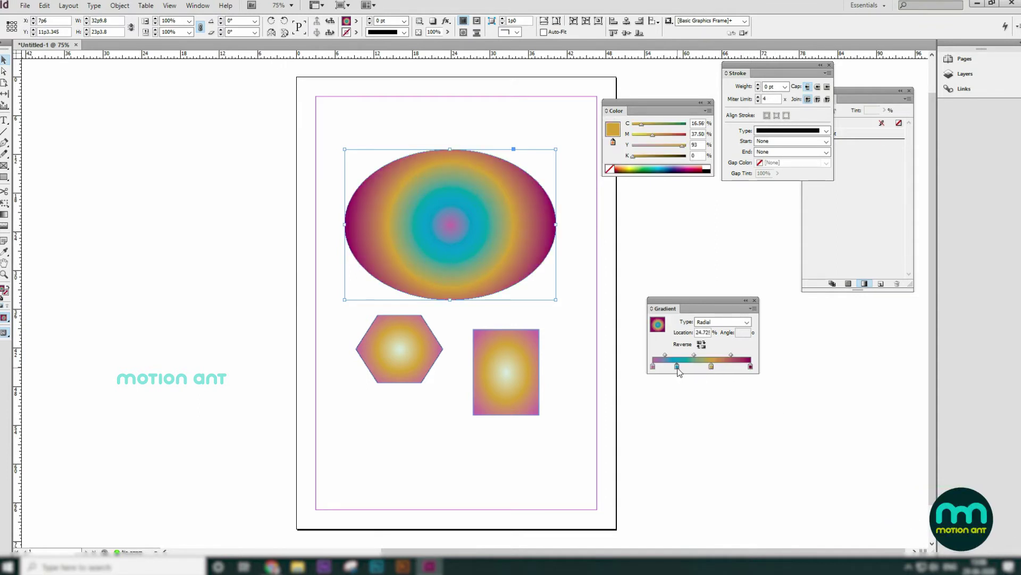
left_click_drag(677, 367, 676, 367)
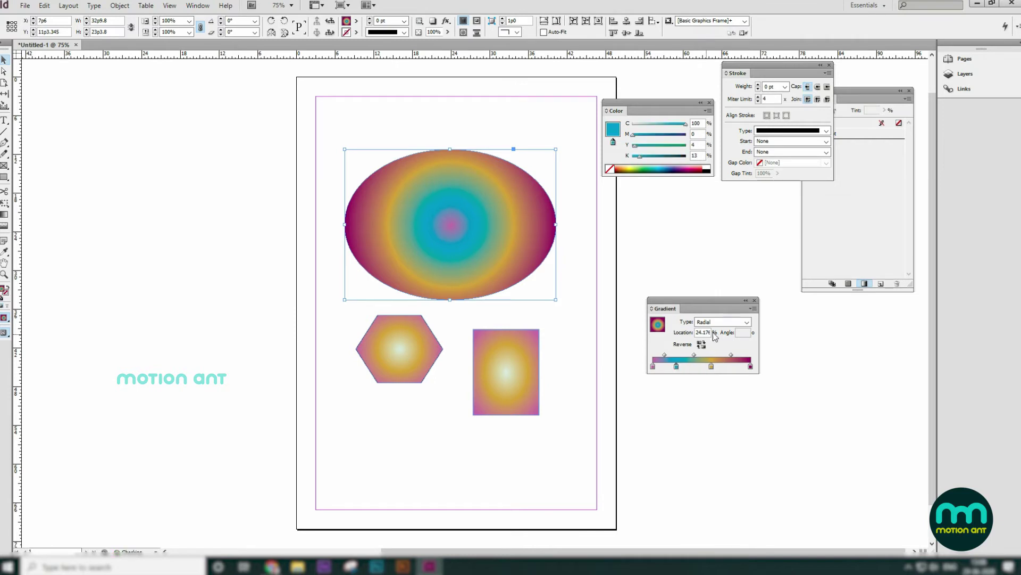
left_click(702, 345)
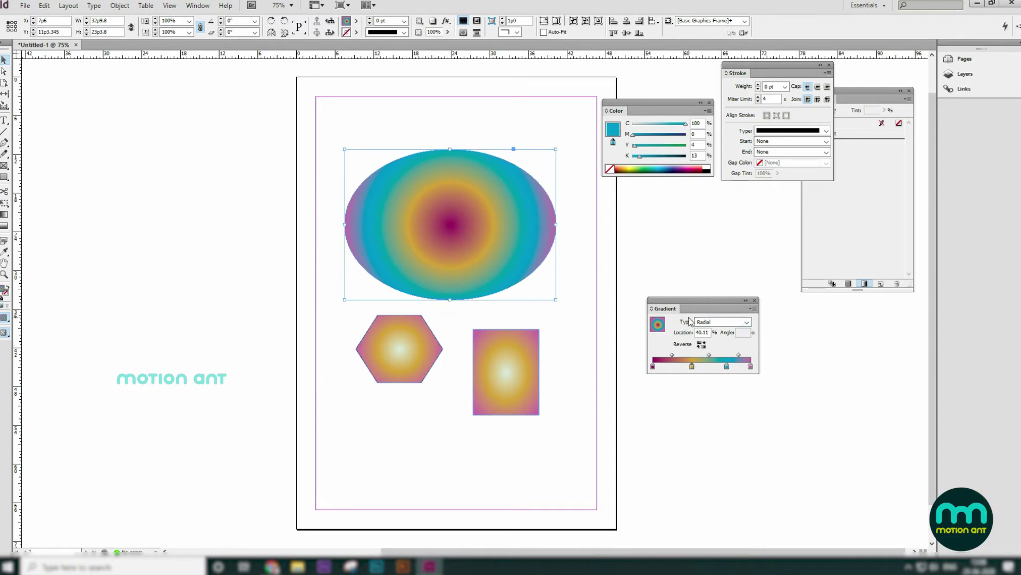
- Hide the gradient options and show them again
left_click(754, 309)
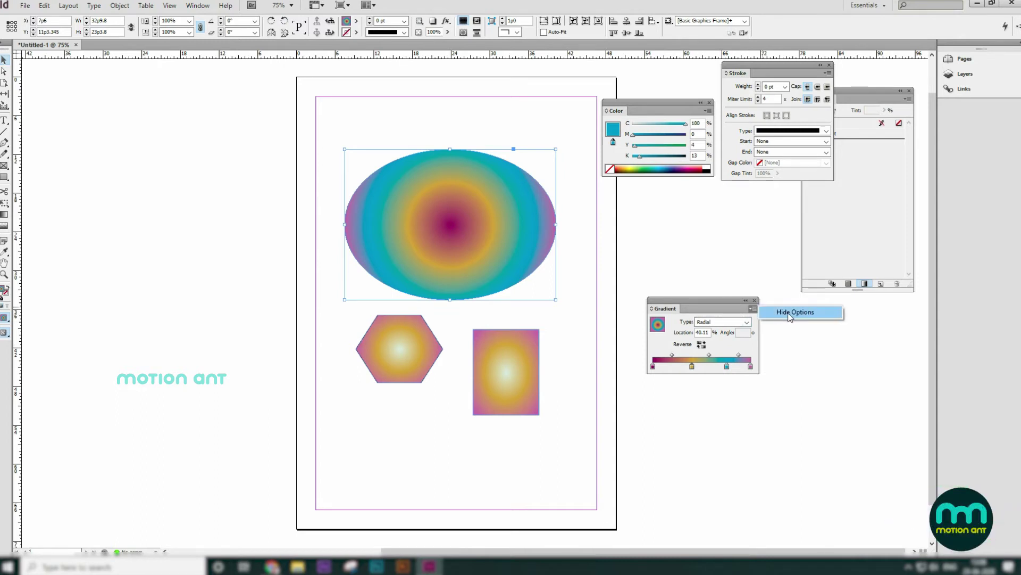
left_click(790, 316)
left_click(754, 309)
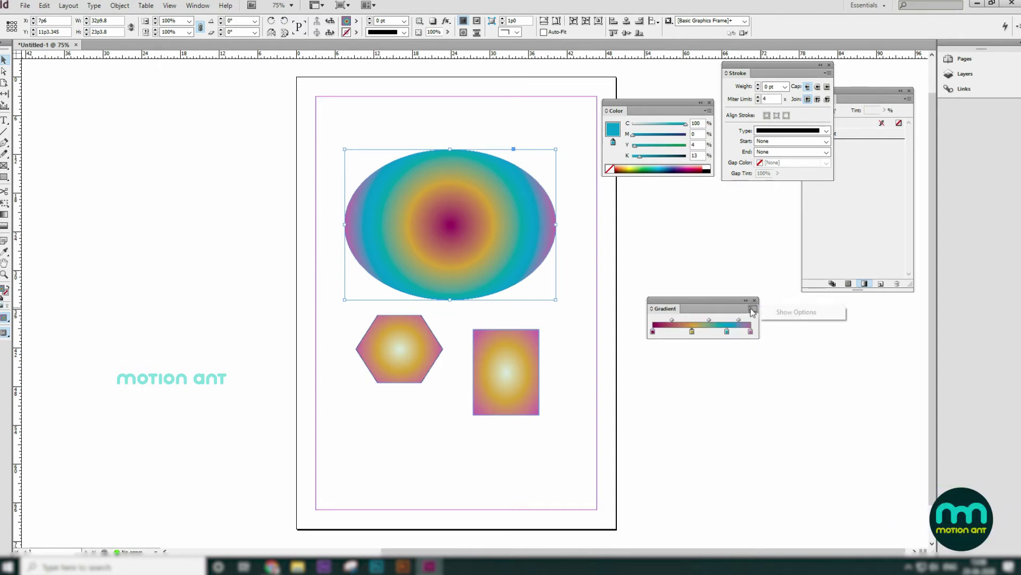
left_click(786, 314)
- Arrange the floating settings so Gradient sits below Swatches, and Stroke and Color stand clear between them and the page
left_click_drag(702, 302, 859, 331)
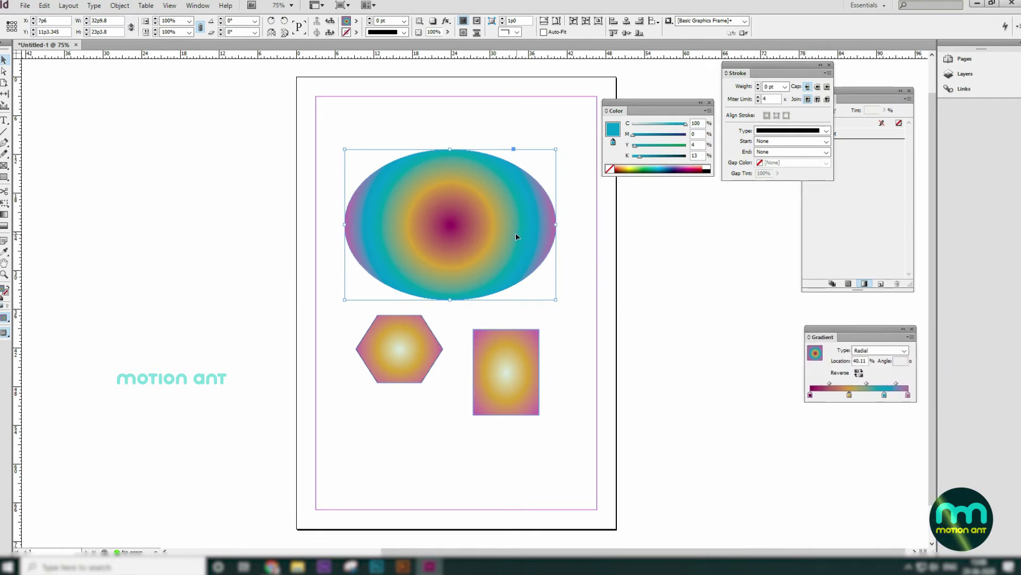
left_click_drag(650, 112, 698, 287)
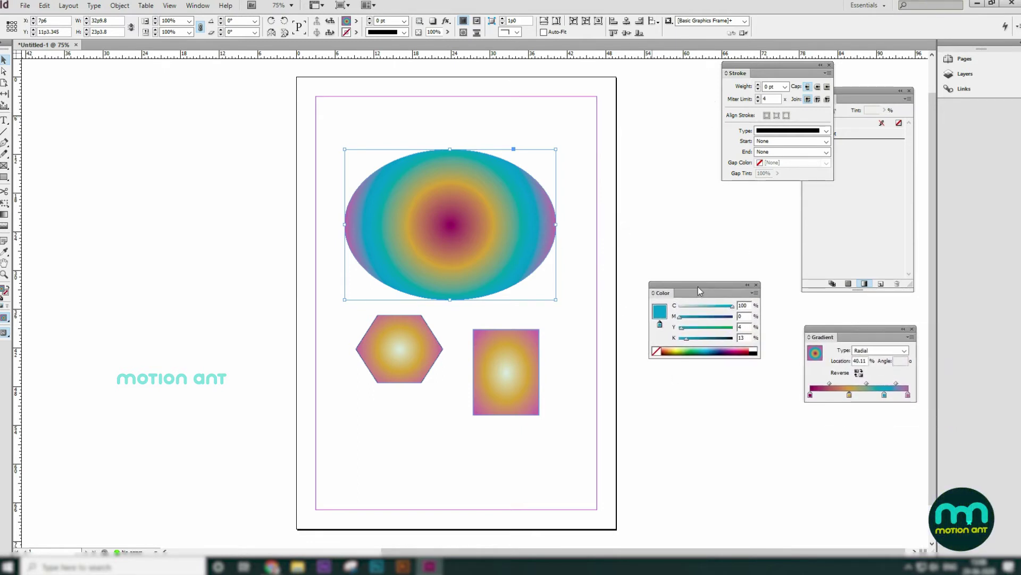
left_click_drag(770, 66, 697, 76)
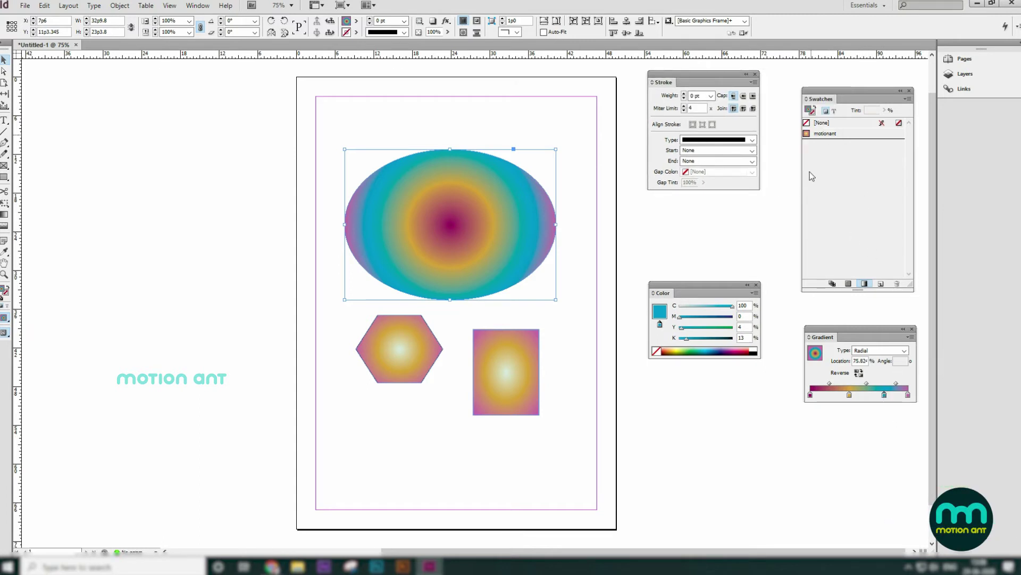
- Show only the color swatches and recolor the gradient's gold stop at about 40% with the C=6 M=27 Y=0 K=0 swatch
left_click(849, 284)
left_click(850, 397)
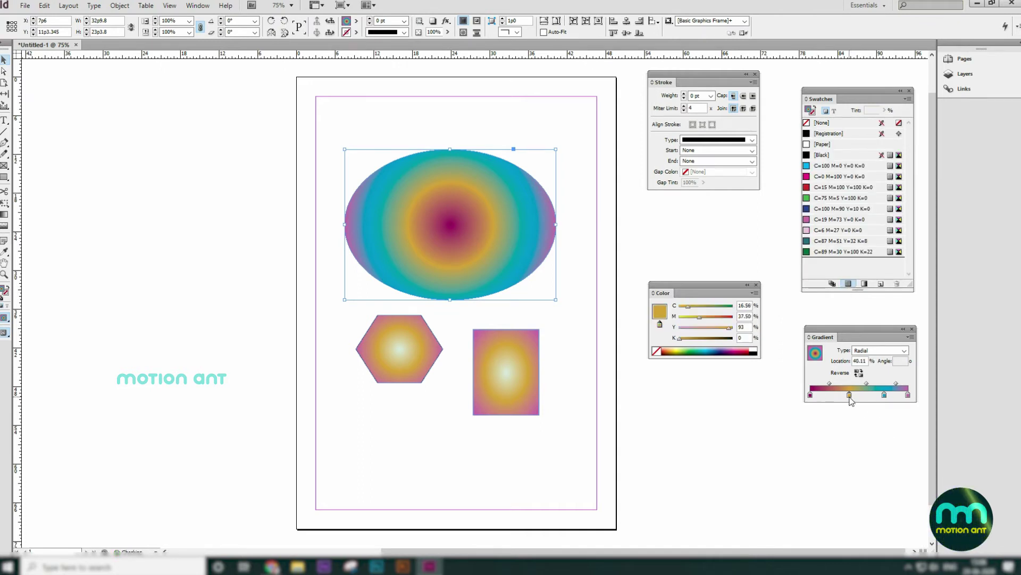
left_click(826, 232)
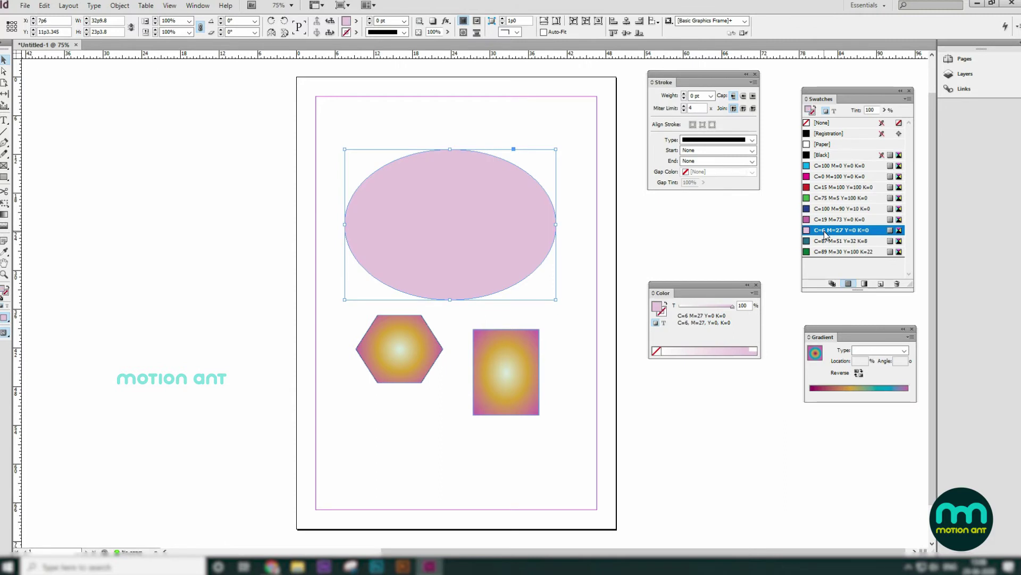
key("ctrl+z")
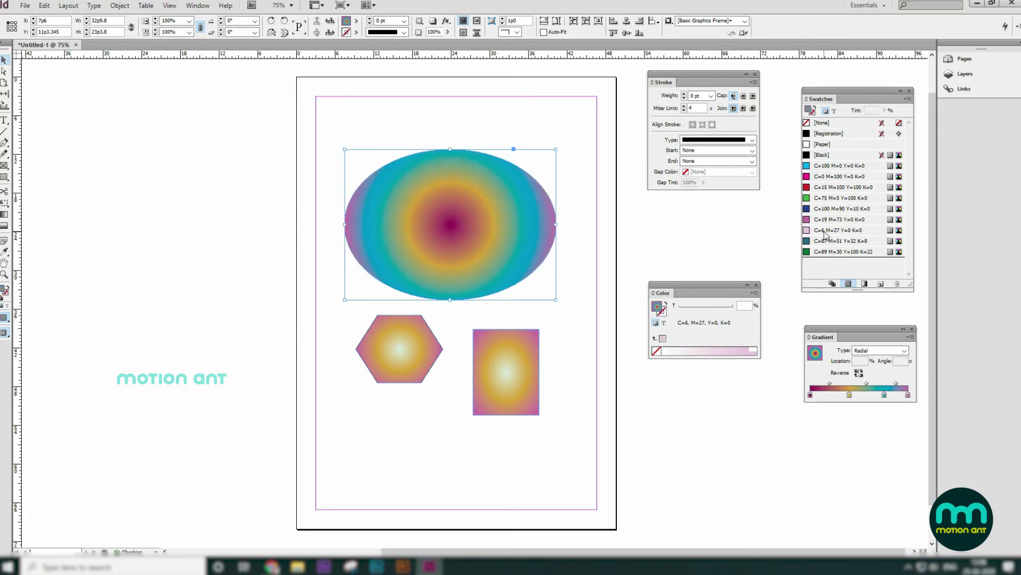
left_click(849, 396)
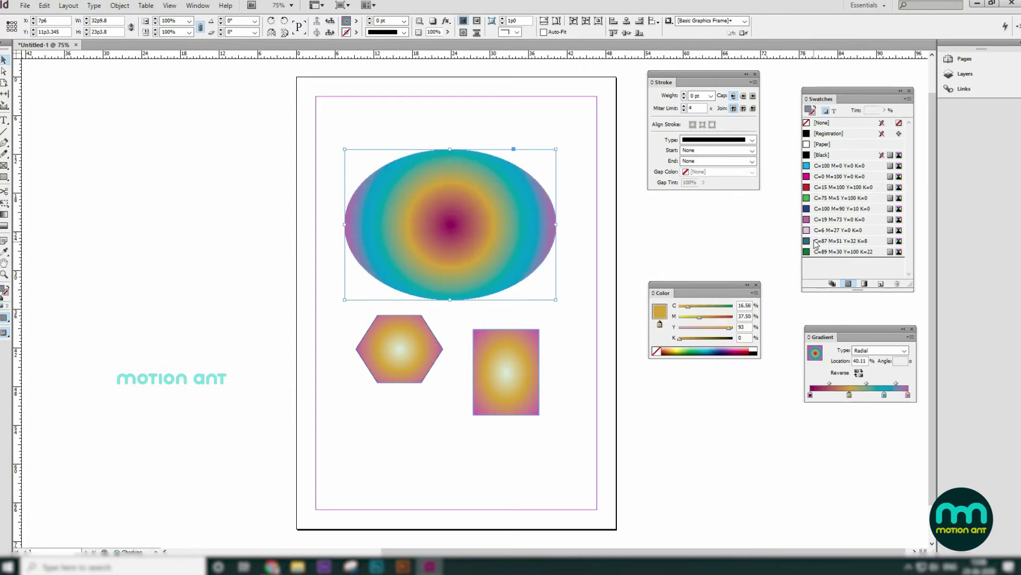
left_click_drag(820, 234, 851, 398)
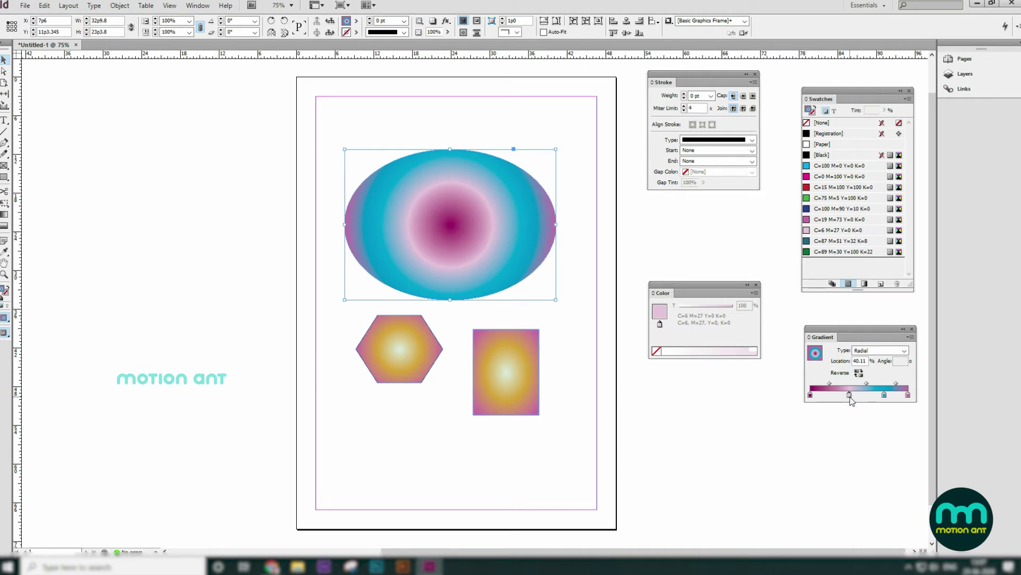
left_click(862, 479)
- Give the ellipse a 30 pt yellow-green stroke (C=15 M=0 Y=100 K=0) using the Color Picker
left_click(440, 262)
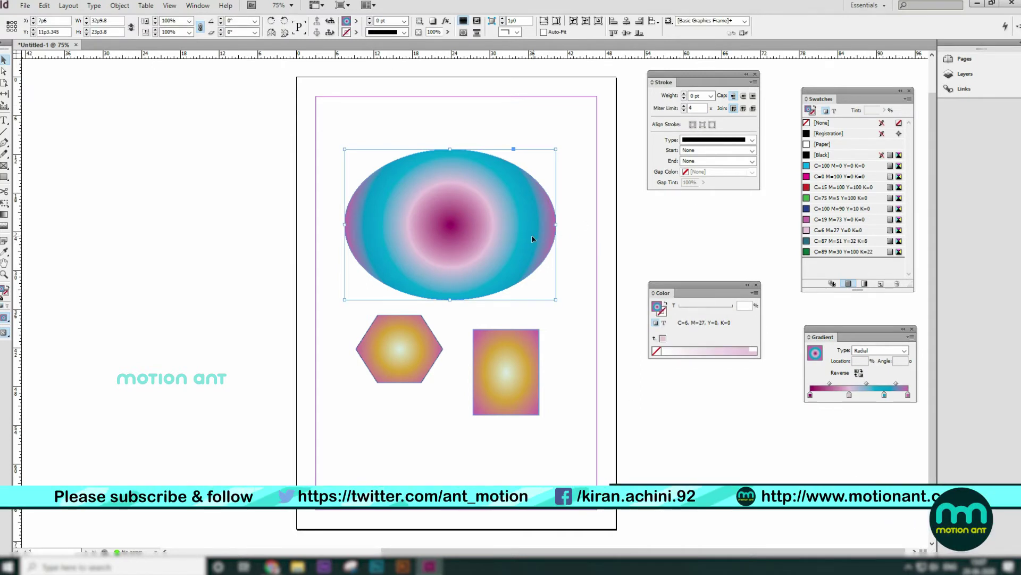
left_click(575, 235)
left_click(502, 230)
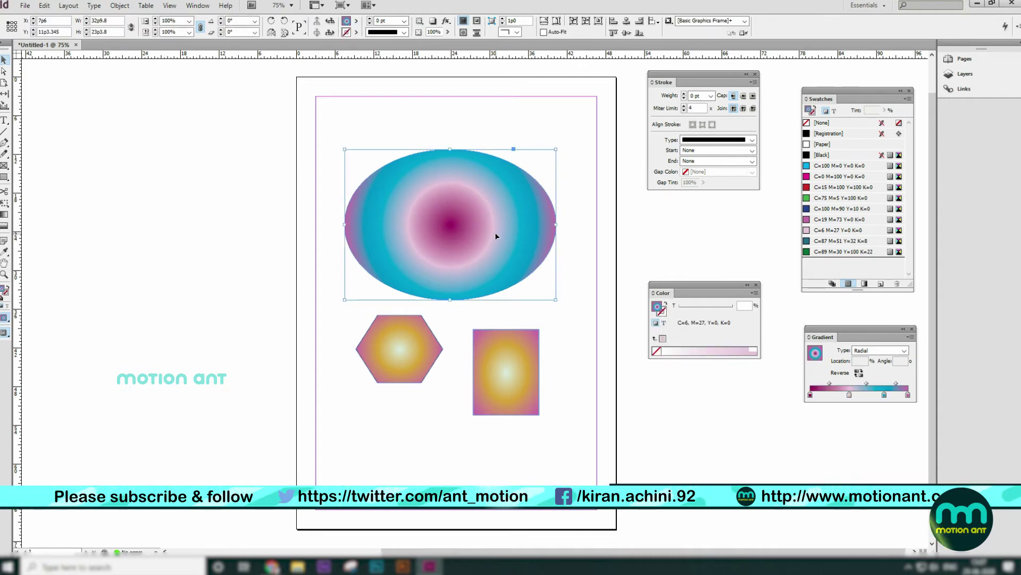
double_click(5, 292)
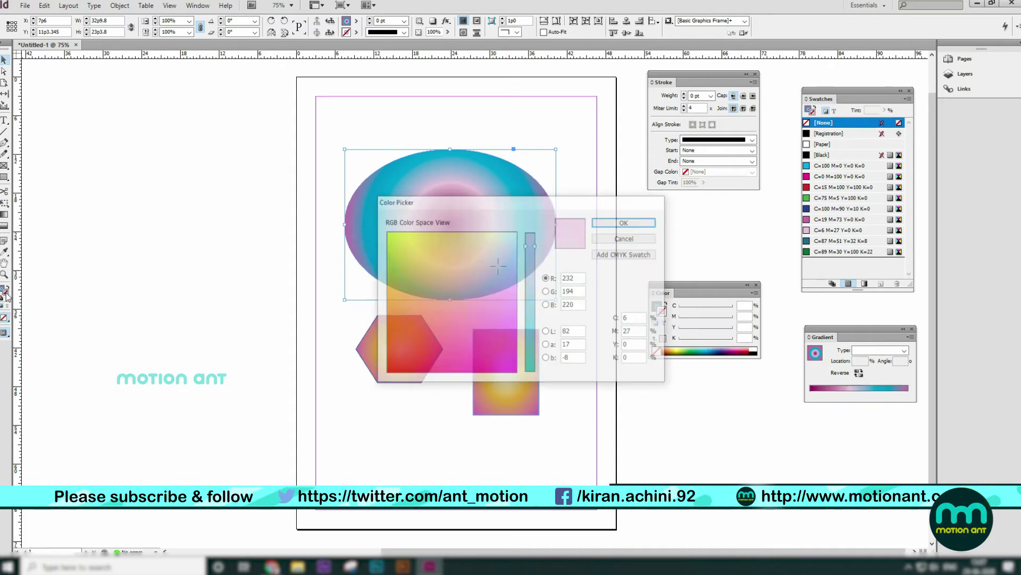
left_click(626, 221)
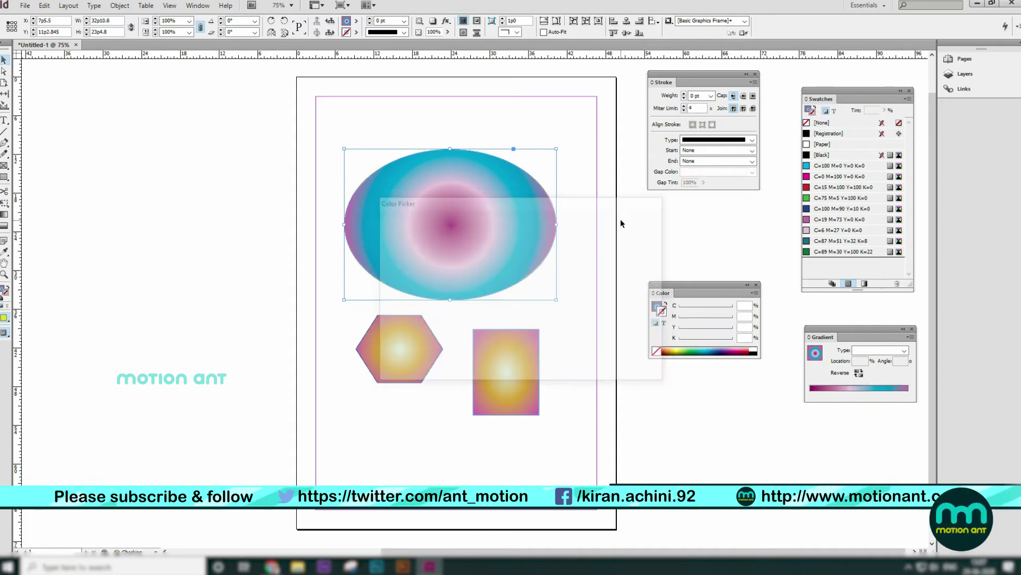
left_click(404, 23)
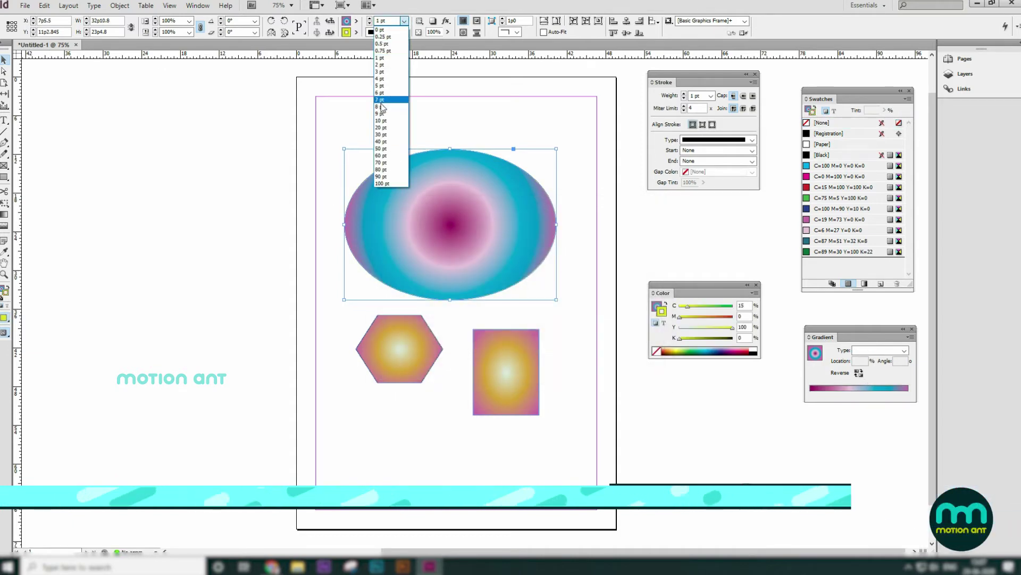
left_click(376, 137)
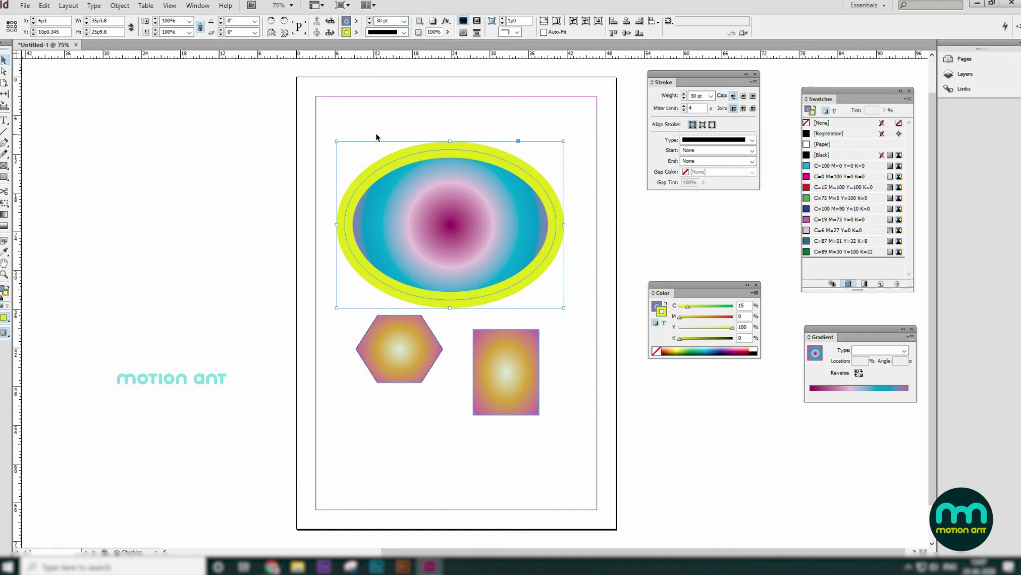
- Reset the ellipse to the default fill and stroke, and recolor its stroke green (C=61 M=0 Y=100 K=0)
left_click(3, 290)
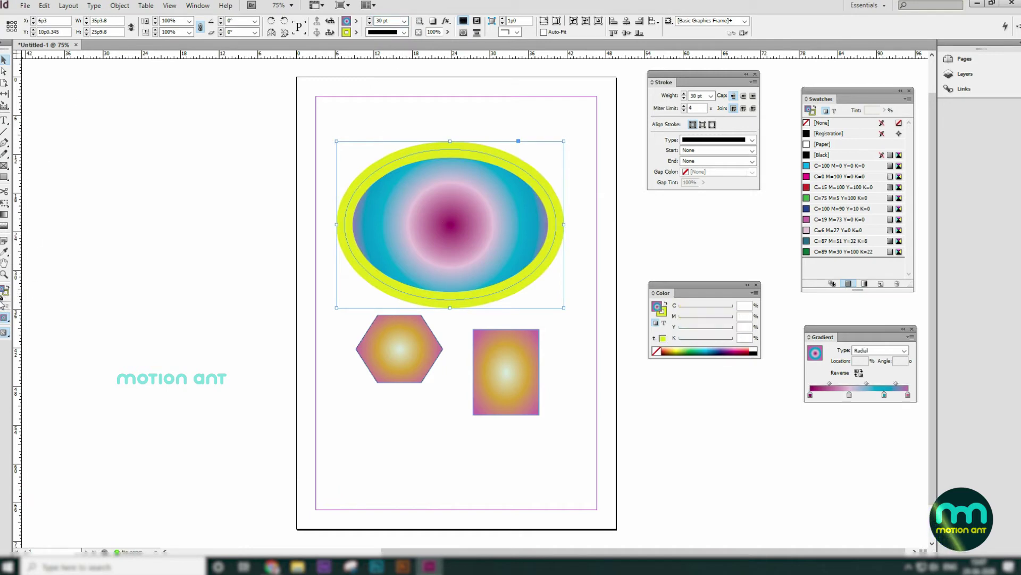
left_click(2, 300)
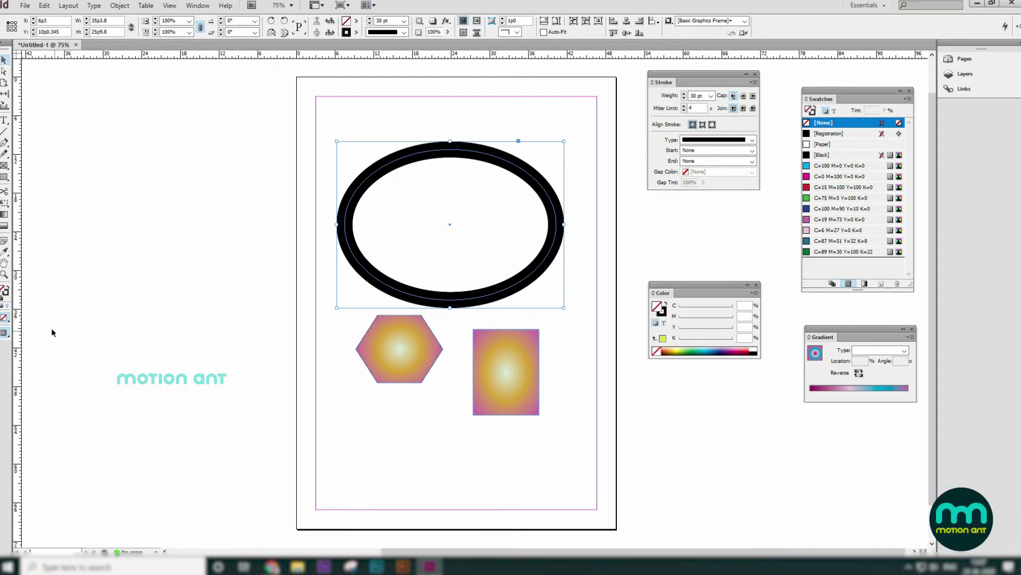
double_click(8, 295)
left_click_drag(405, 250, 351, 212)
left_click(625, 222)
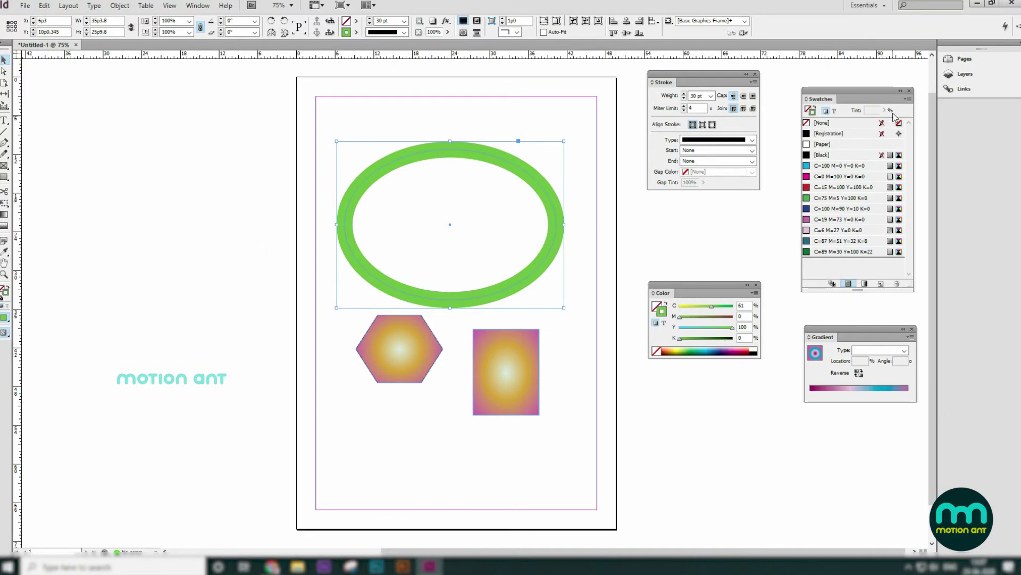
- Create a radial gradient swatch from the current gradient under the default swatch name and apply it to the ellipse's stroke
left_click(909, 99)
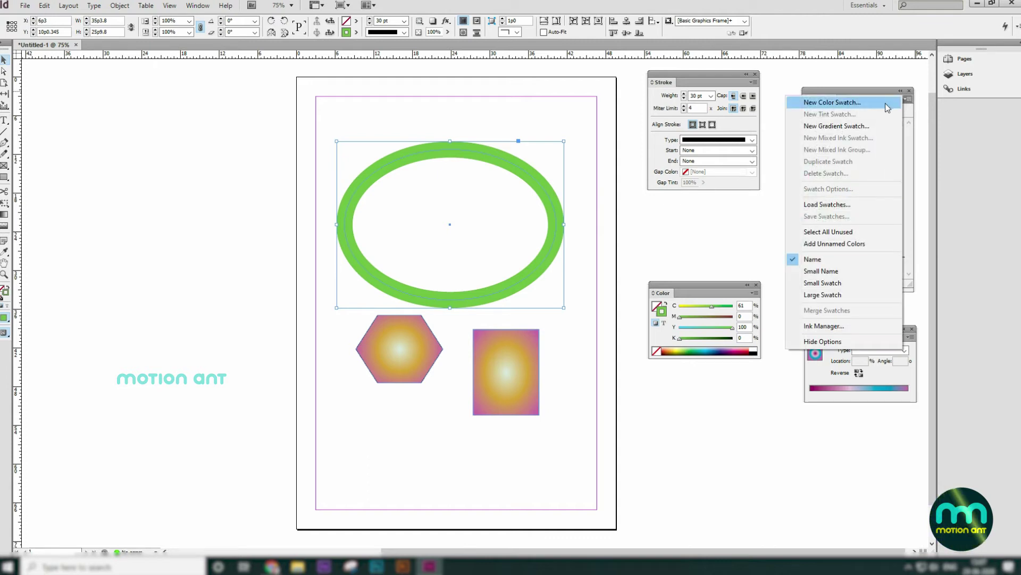
left_click(864, 130)
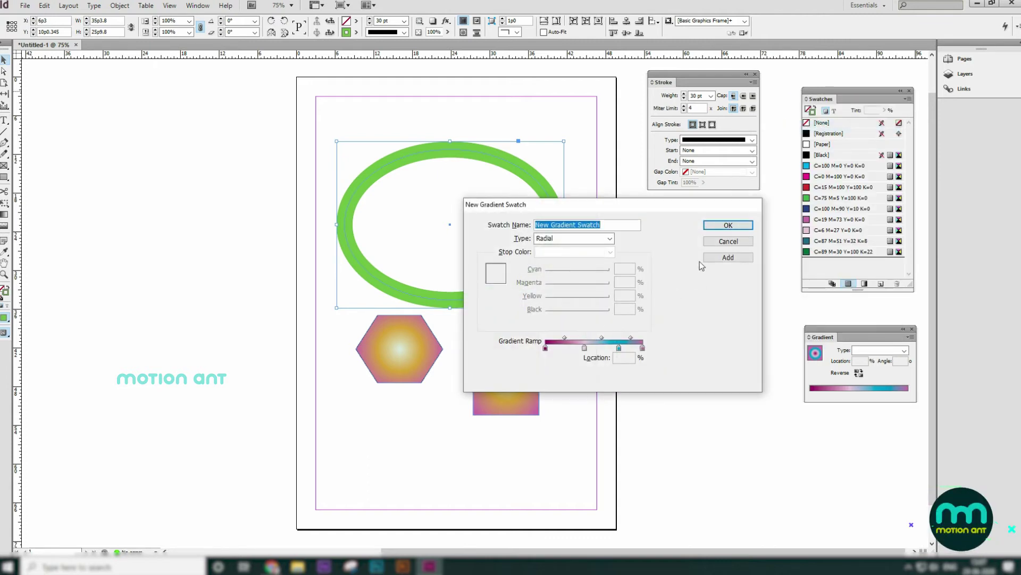
left_click(730, 225)
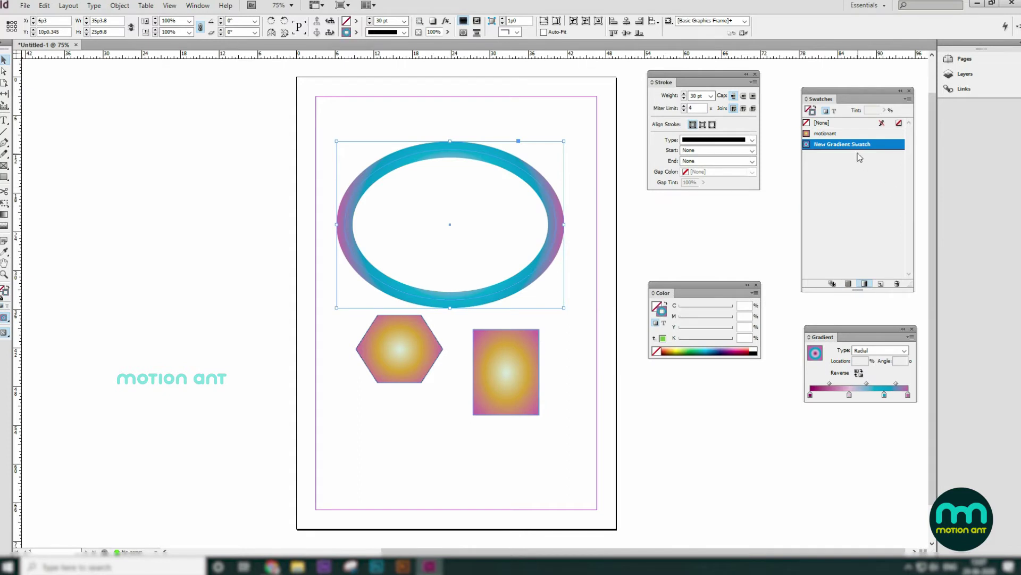
left_click(585, 202)
left_click(533, 171)
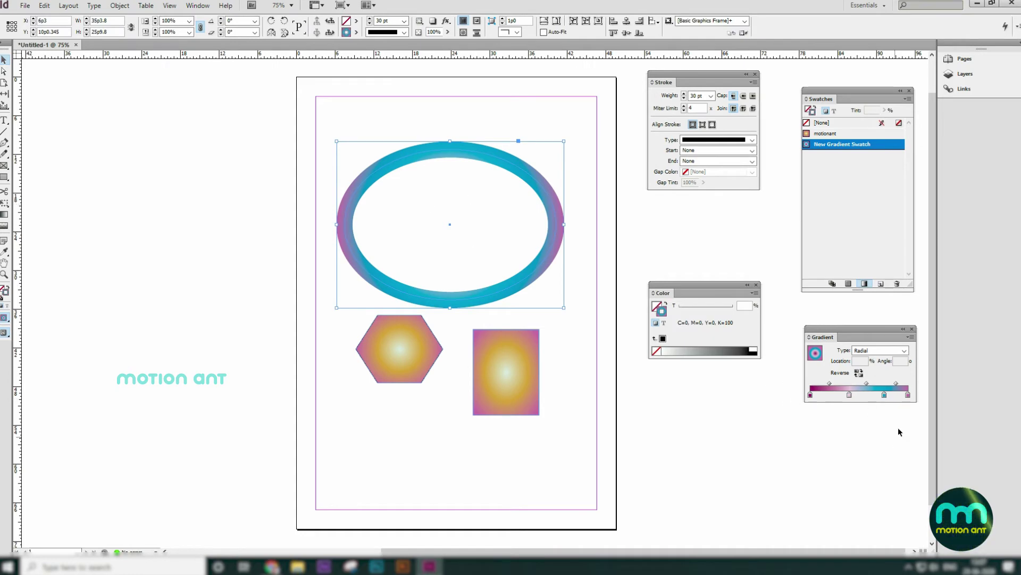
- Recolor the ellipse's stroke with a 99% tint of the gradient's C=6 M=27 Y=0 K=0 stop color
left_click(849, 396)
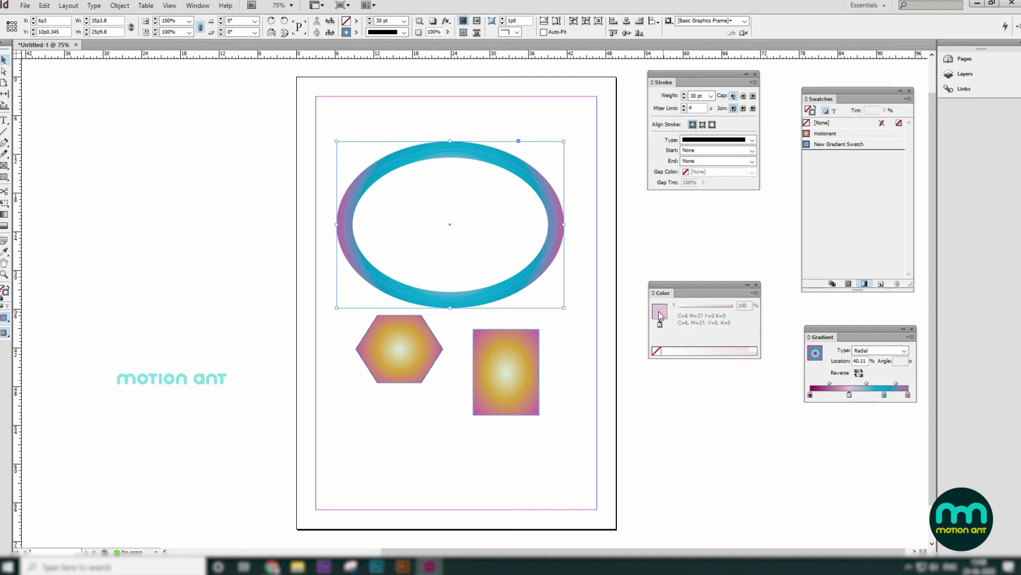
left_click_drag(661, 316, 662, 314)
left_click(697, 357)
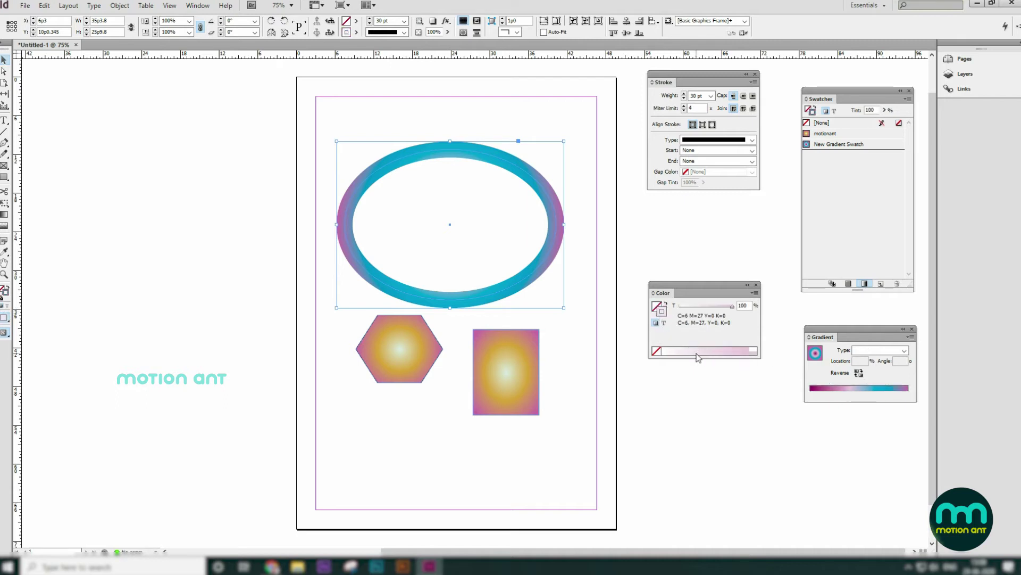
mouse_move(701, 307)
left_mouse_down()
mouse_move(692, 315)
mouse_move(732, 310)
left_mouse_up()
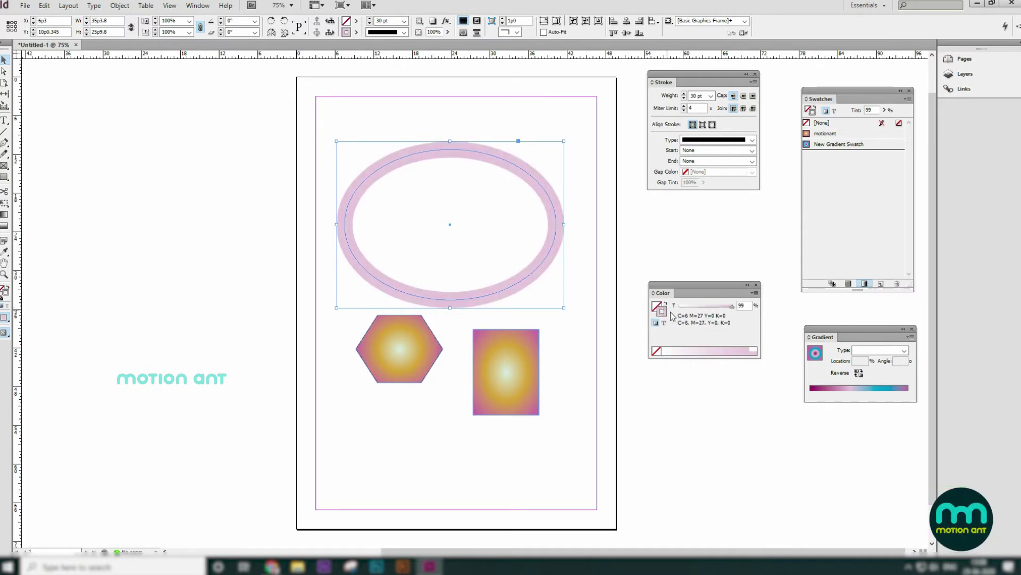
- Rework the ellipse's radial stroke gradient into purple, purple at about 47% and cyan stops, with the purple-to-cyan midpoint at about 31%
left_click(883, 393)
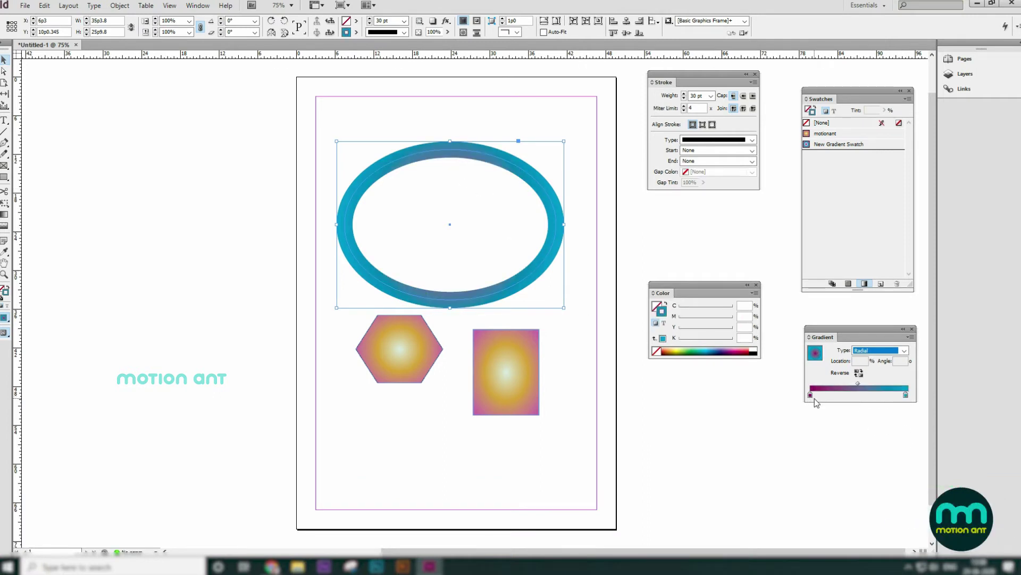
left_click(853, 396)
left_click(856, 396)
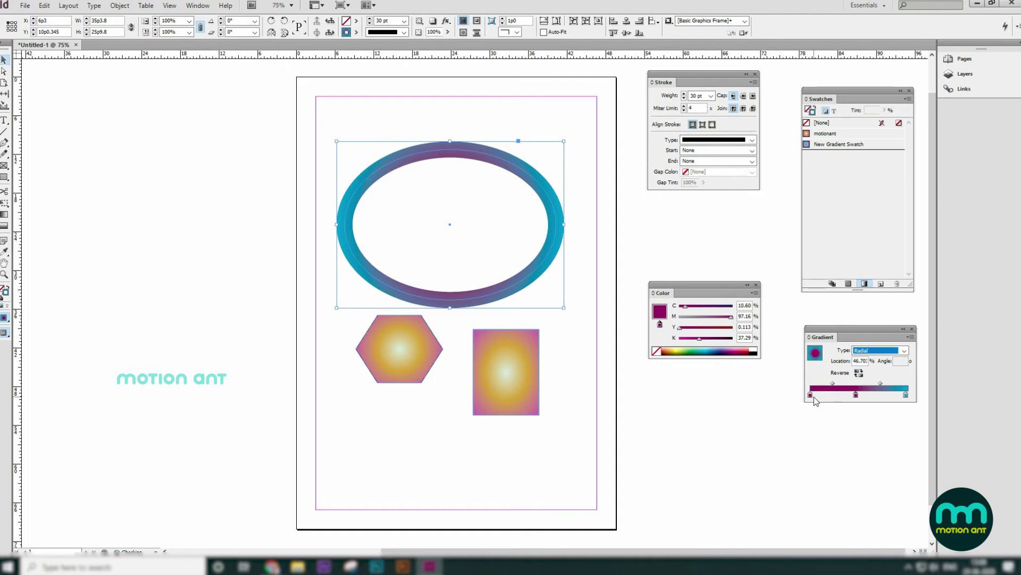
left_click_drag(881, 383, 871, 384)
- Reverse the ellipse's stroke gradient and flip it back, and set its type to Linear
left_click(858, 373)
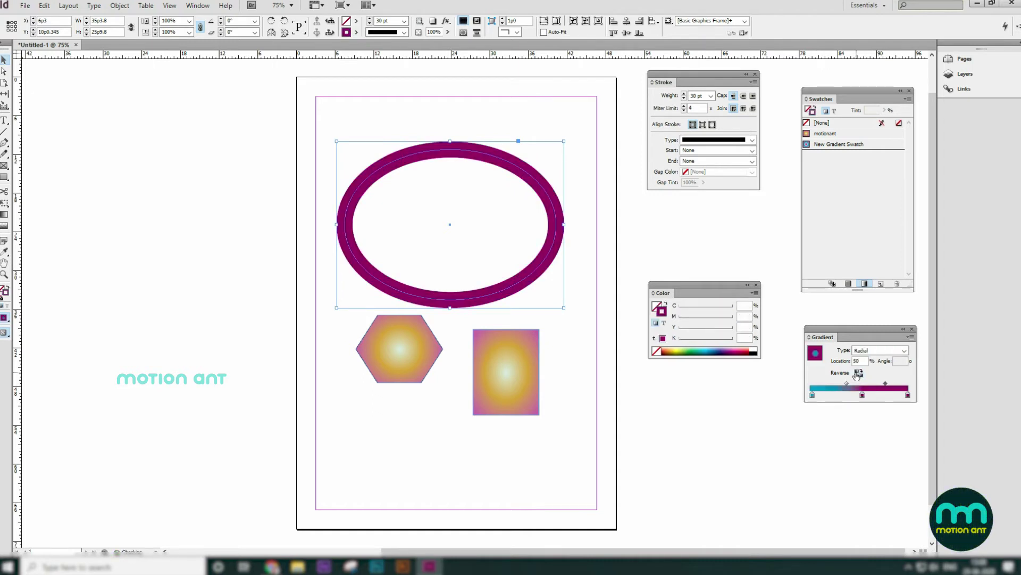
left_click(858, 373)
left_click(883, 350)
left_click(872, 357)
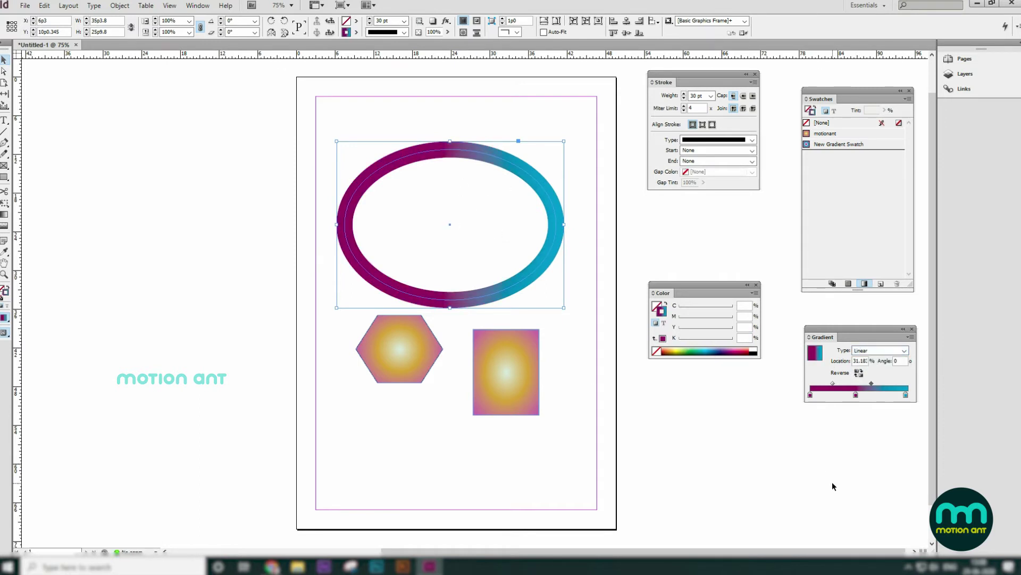
- Move the ellipse up near the page's top margin, to about X 5p8.4 and Y 5p0.945
left_click(621, 307)
left_click(538, 164)
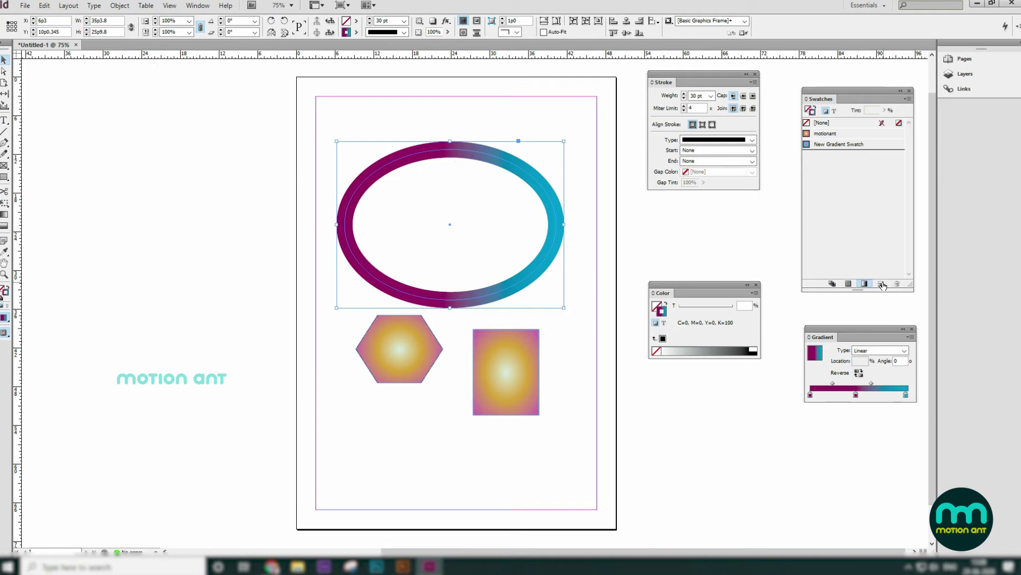
left_click_drag(541, 193, 537, 160)
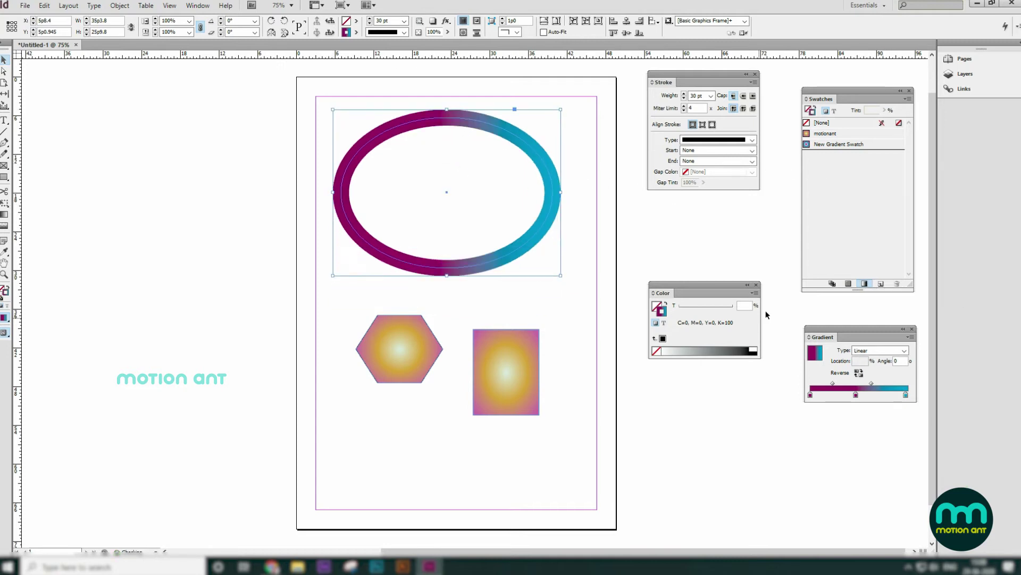
- Save the ellipse's stroke gradient as a swatch named "motionant gradient" with the Linear type
left_click(881, 286)
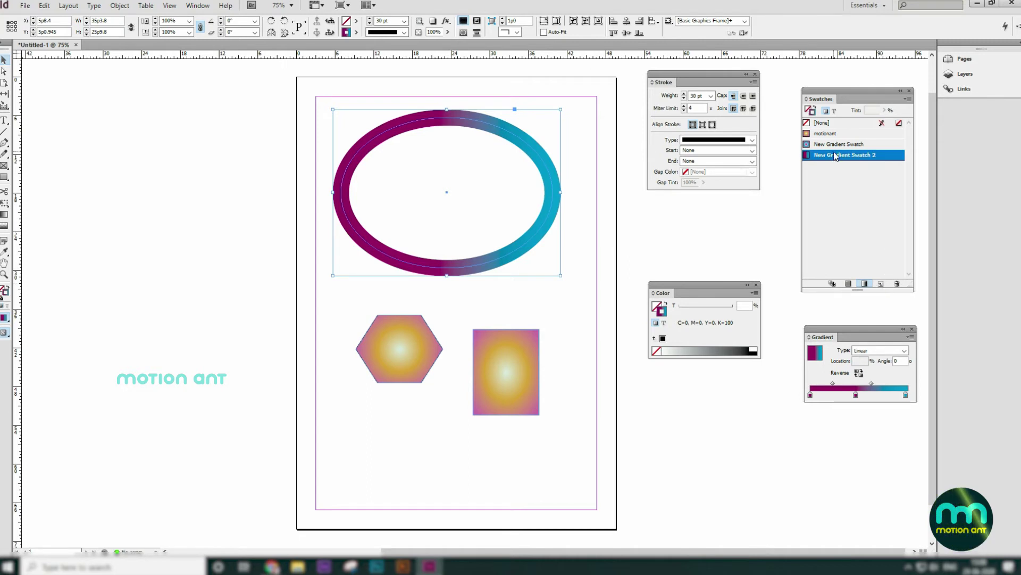
double_click(883, 155)
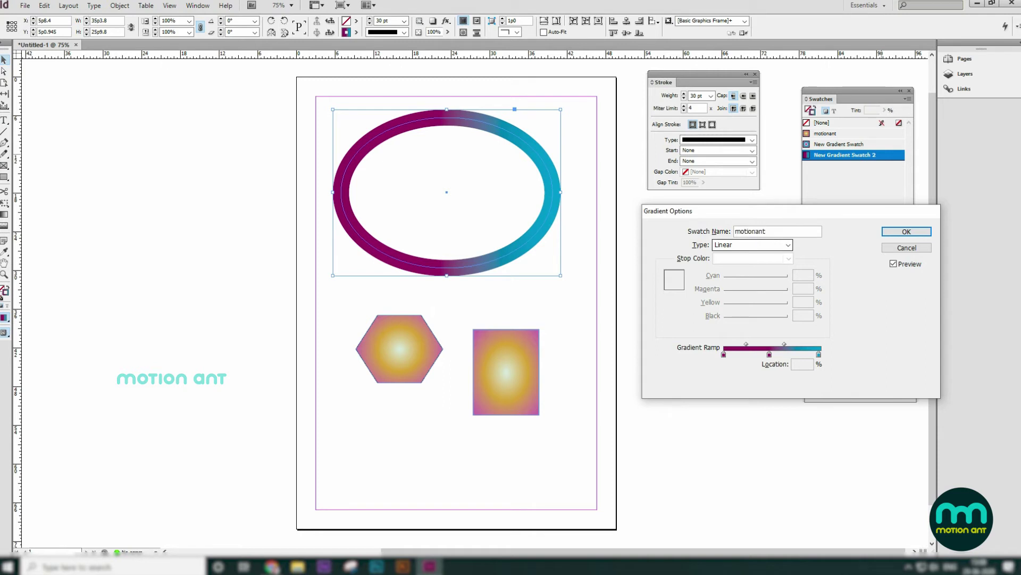
type("motionant gradient")
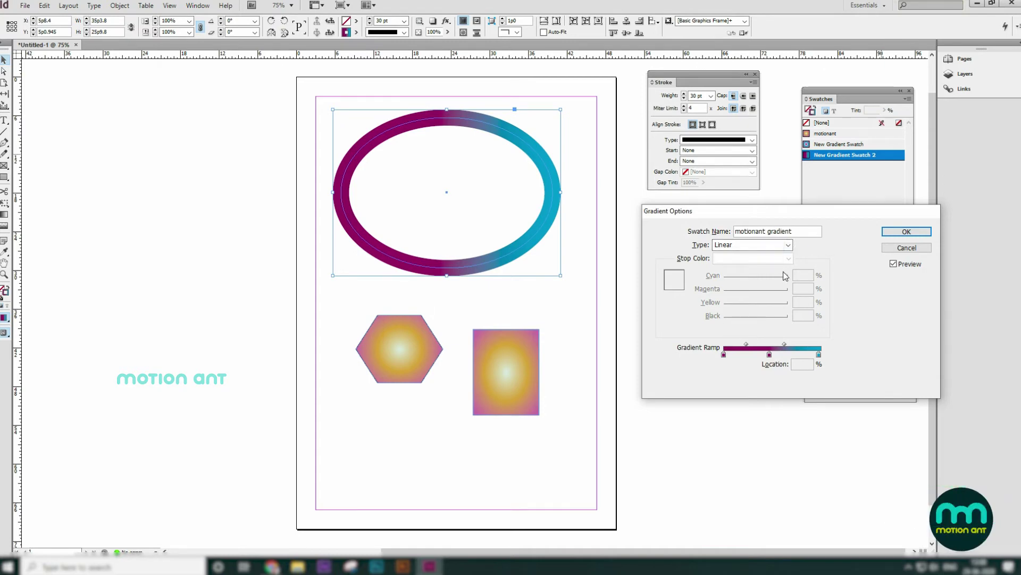
left_click(789, 244)
left_click(745, 253)
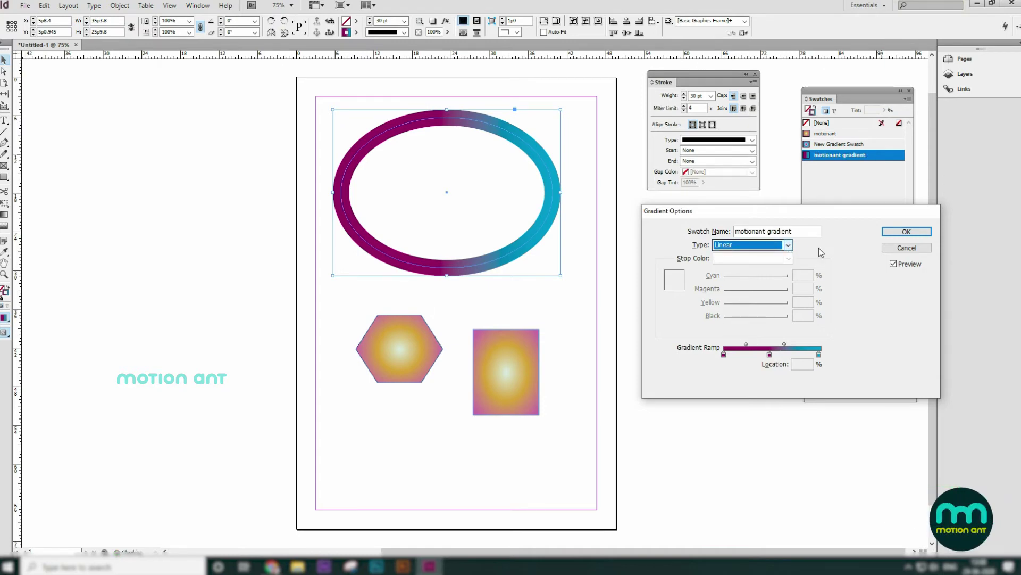
left_click(922, 235)
- Select the ellipse, hexagon and rectangle together
left_click_drag(546, 486, 341, 213)
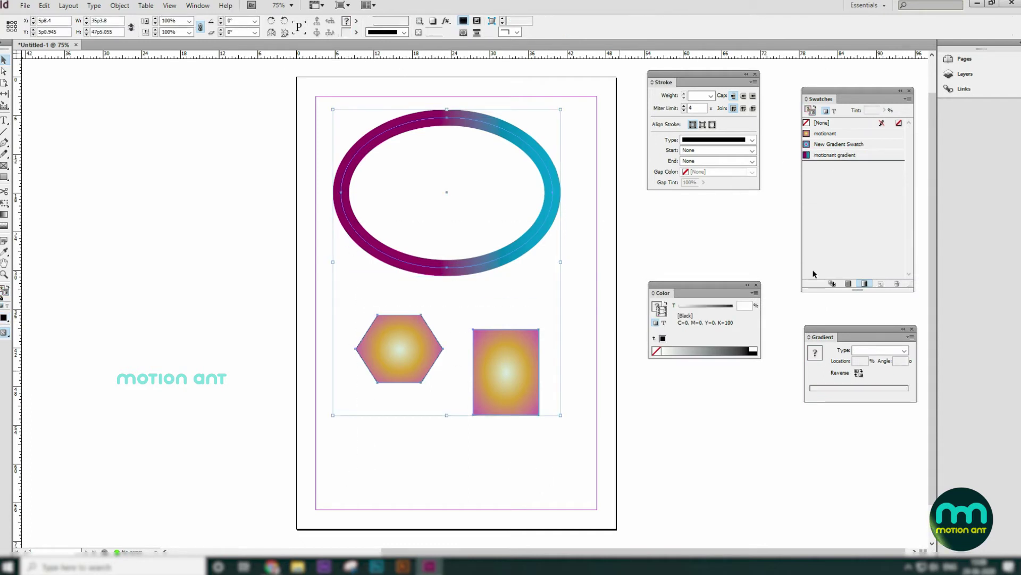
- Apply the motionant gradient swatch to the strokes of the selected ellipse, hexagon and rectangle
left_click(845, 157)
left_click(538, 410)
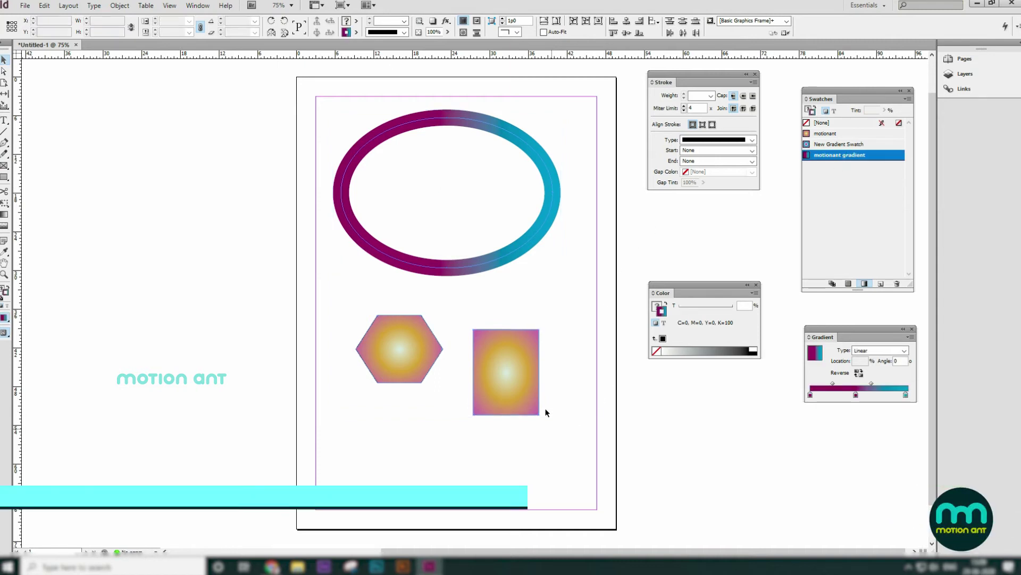
left_click(842, 156)
left_click(841, 156)
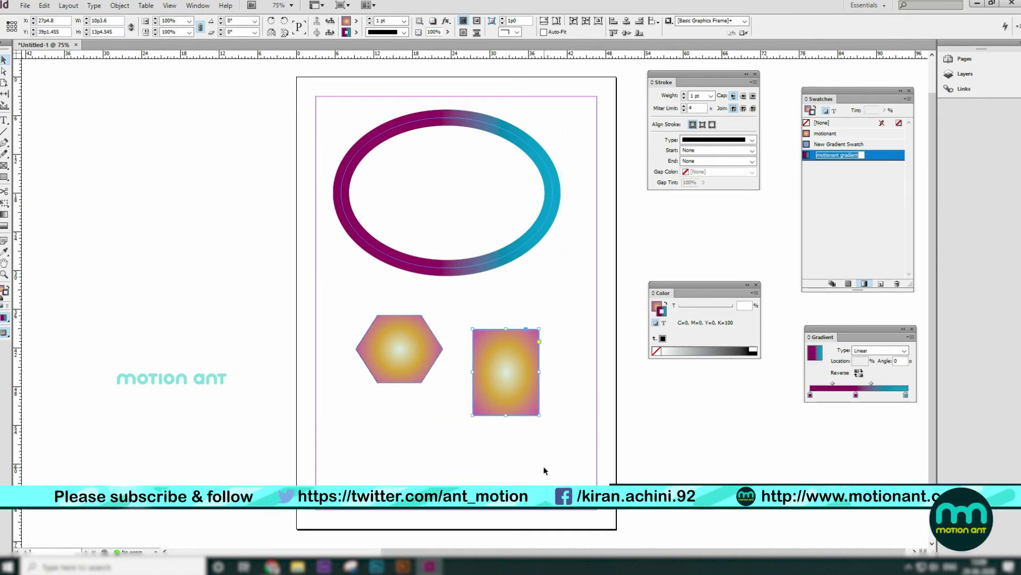
- Delete the hexagon and the rectangle below the large ellipse
left_click(506, 361)
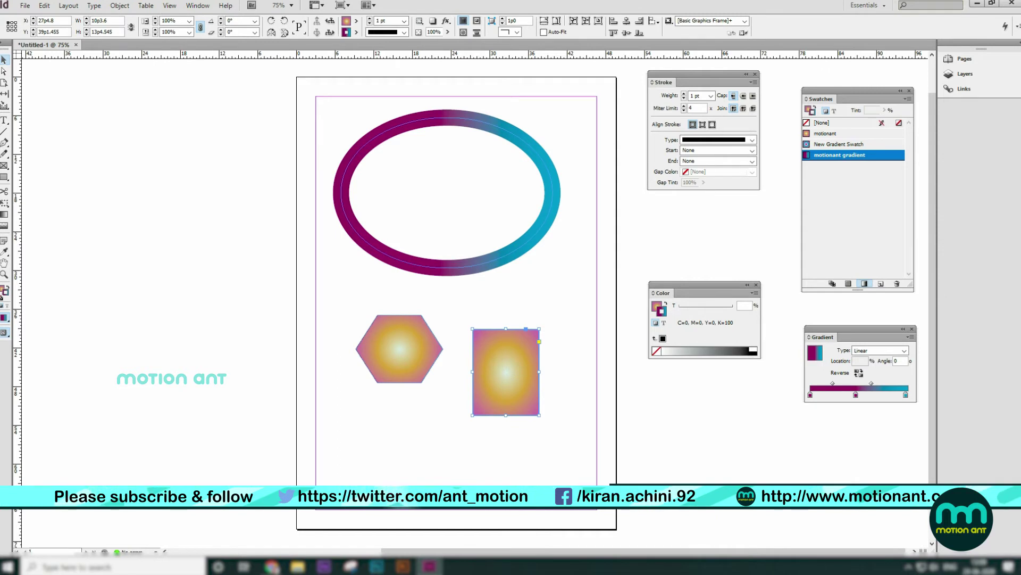
left_click_drag(579, 456, 314, 315)
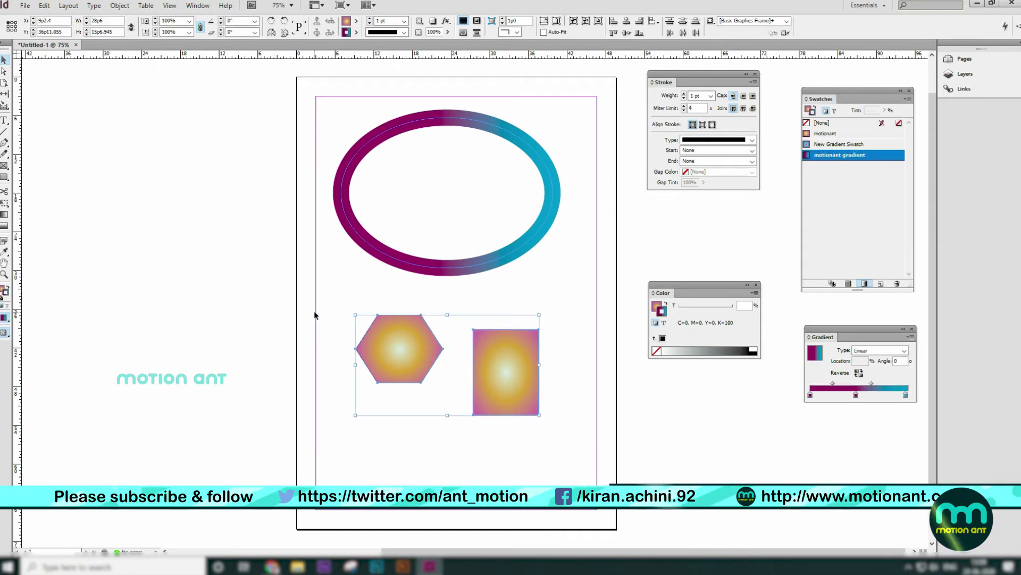
key("Delete")
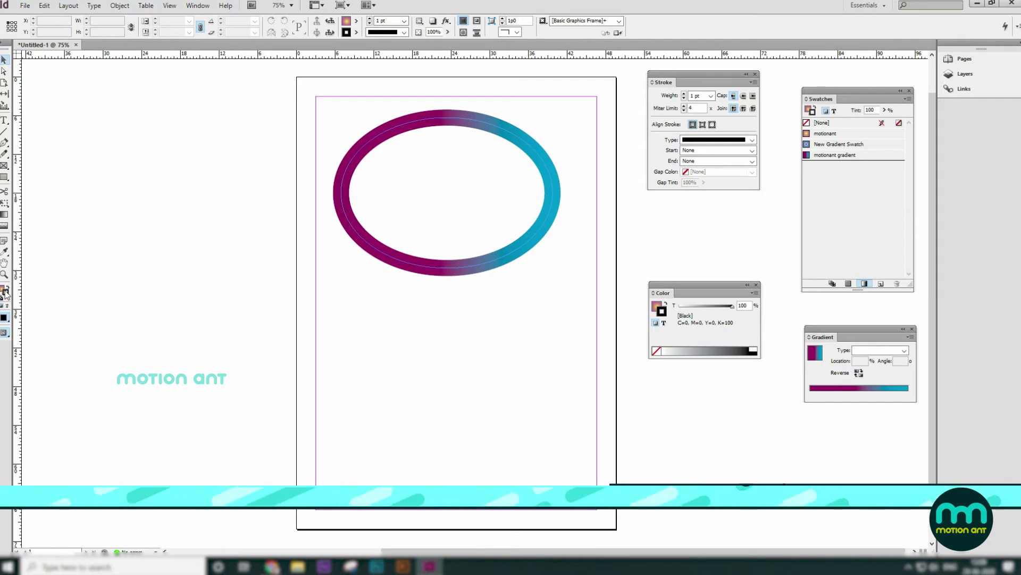
- Set the default fill to None and draw a rectangle about 23p0 by 16p11 below the ellipse with a 10 pt stroke
left_click(3, 295)
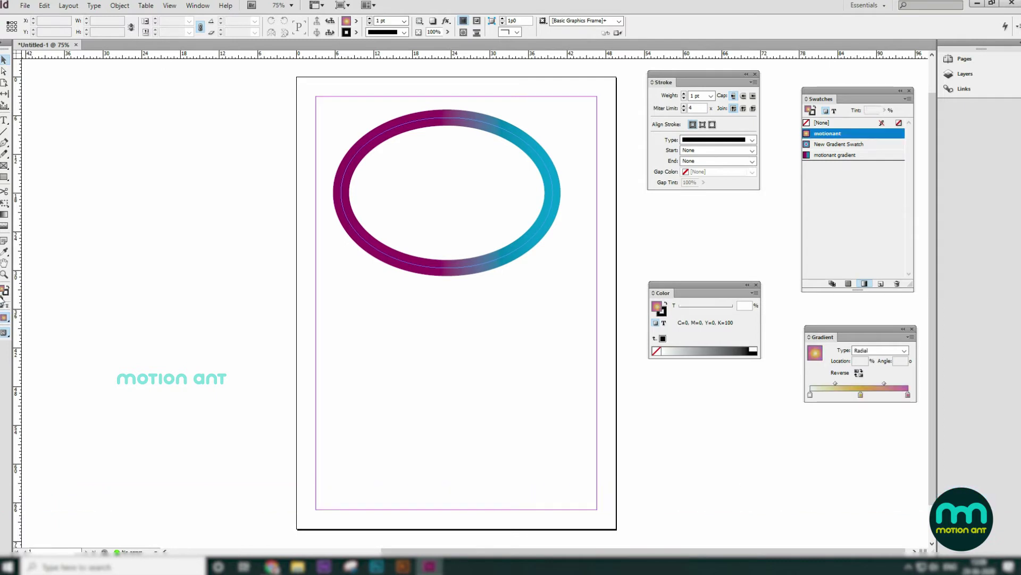
key("slash")
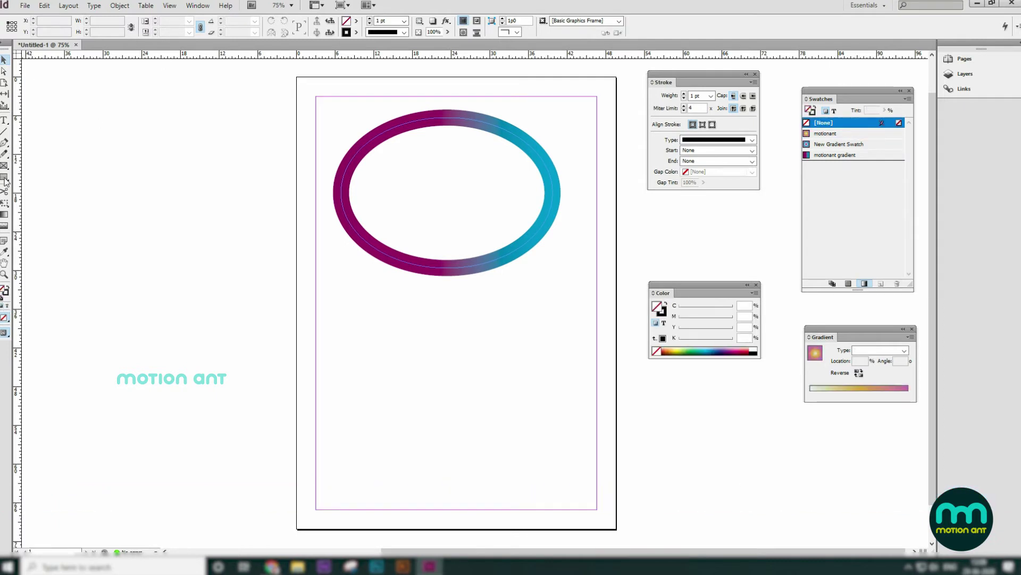
left_click_drag(398, 348, 546, 457)
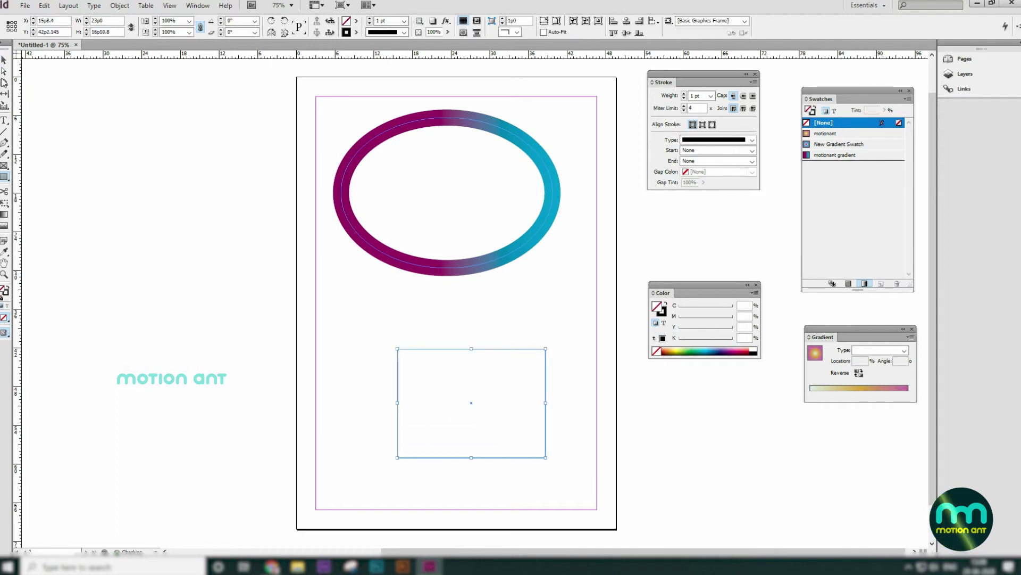
key("v")
left_click(402, 21)
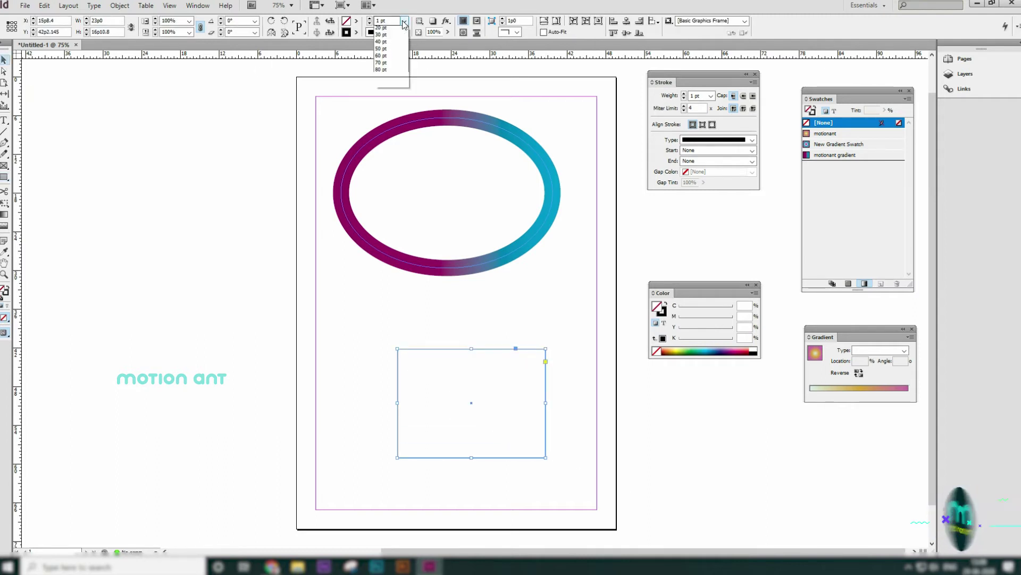
left_click(383, 121)
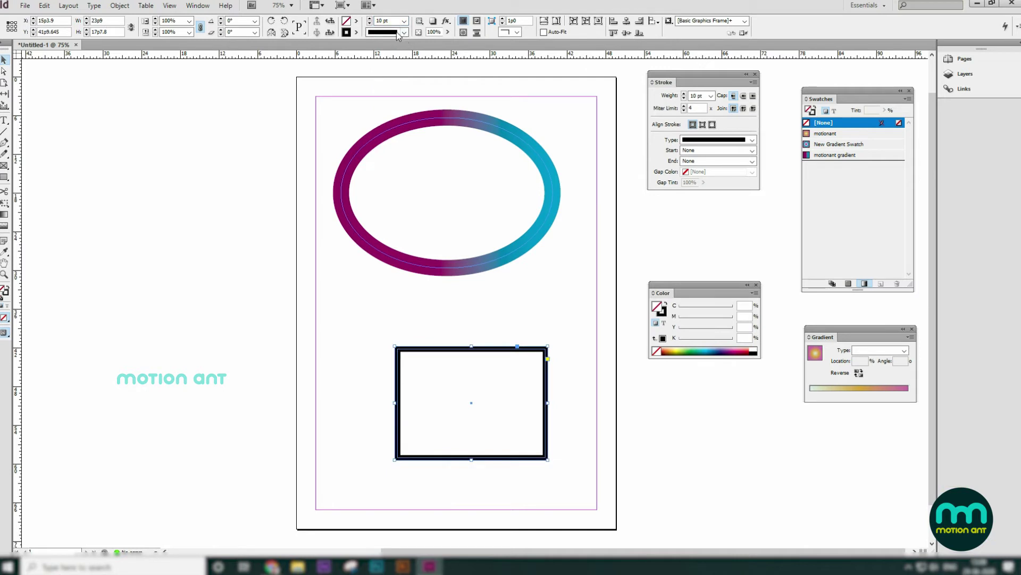
- Set the rectangle's stroke to the green swatch C=75 M=5 Y=100 K=0
left_click(355, 32)
left_click(355, 32)
left_click(355, 32)
left_click(379, 131)
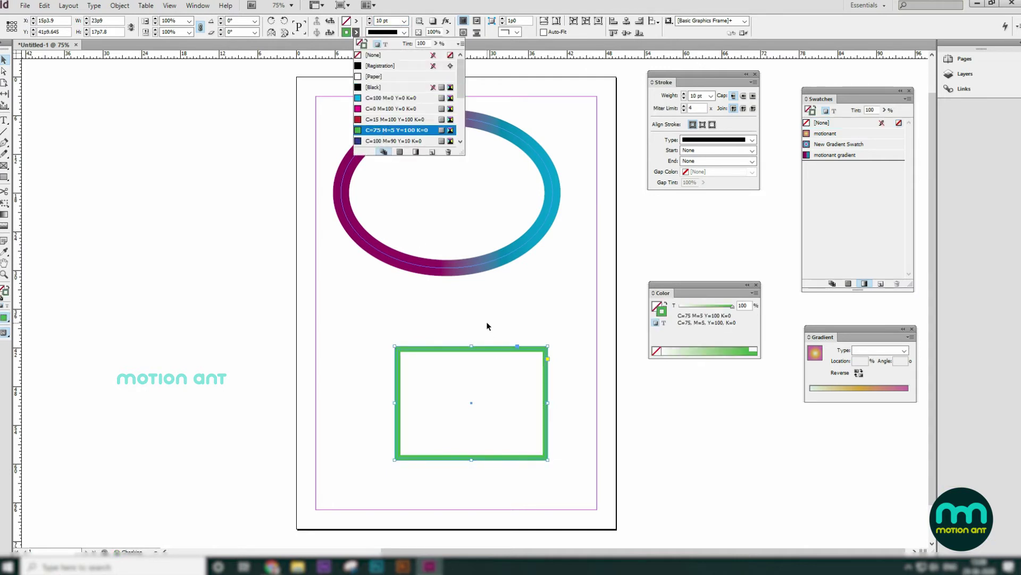
left_click(376, 365)
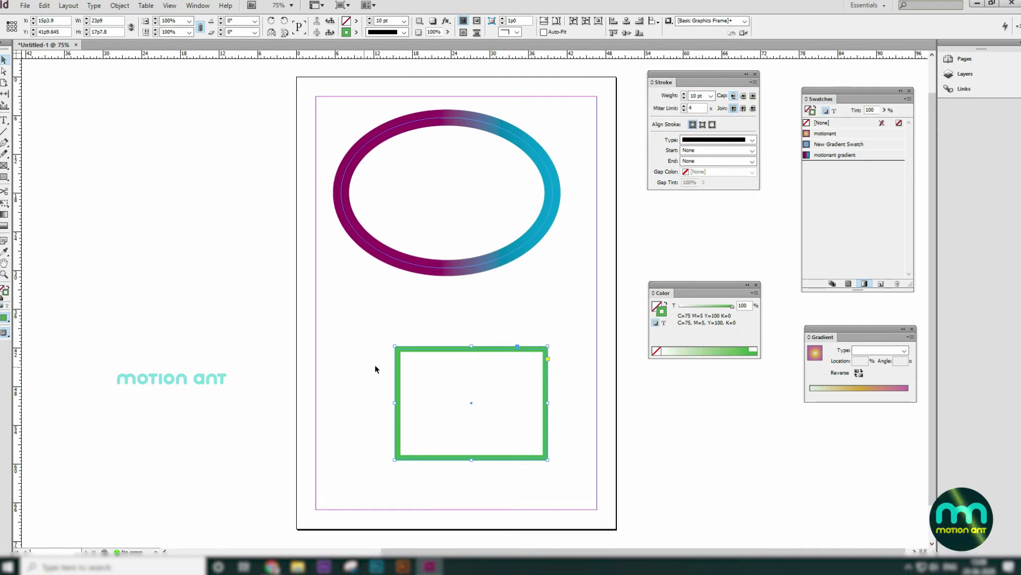
- Duplicate the green rectangle up and across the page's left edge, and set the copy's stroke to C=100 M=0 Y=0 K=0
left_click_drag(496, 349, 299, 275)
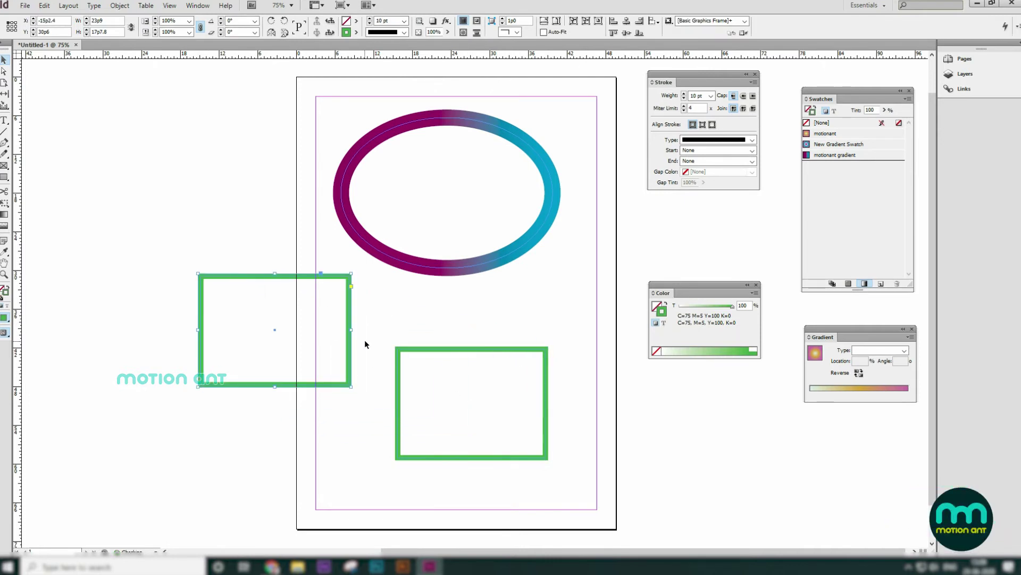
left_click(353, 33)
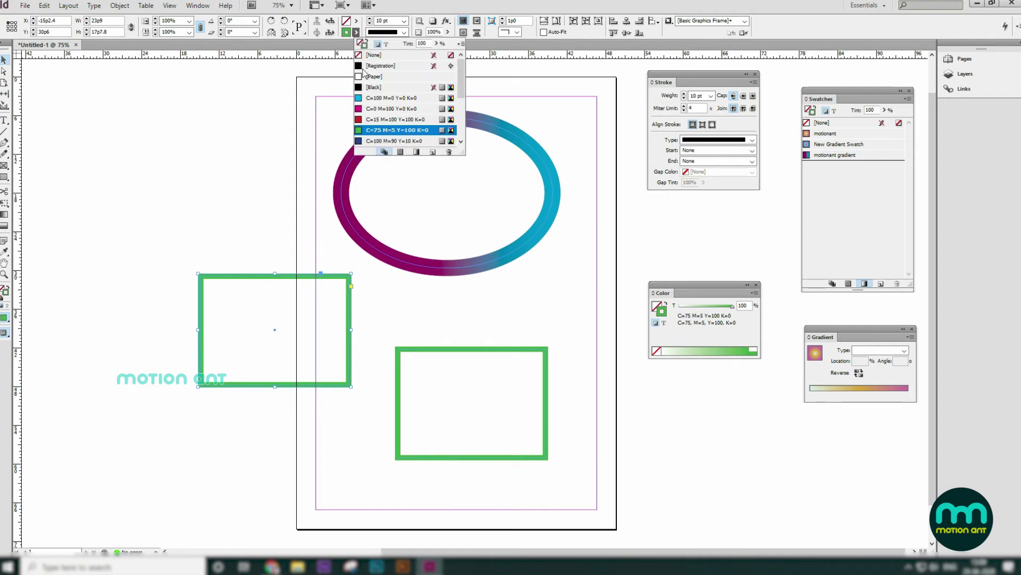
left_click(376, 101)
left_click(216, 262)
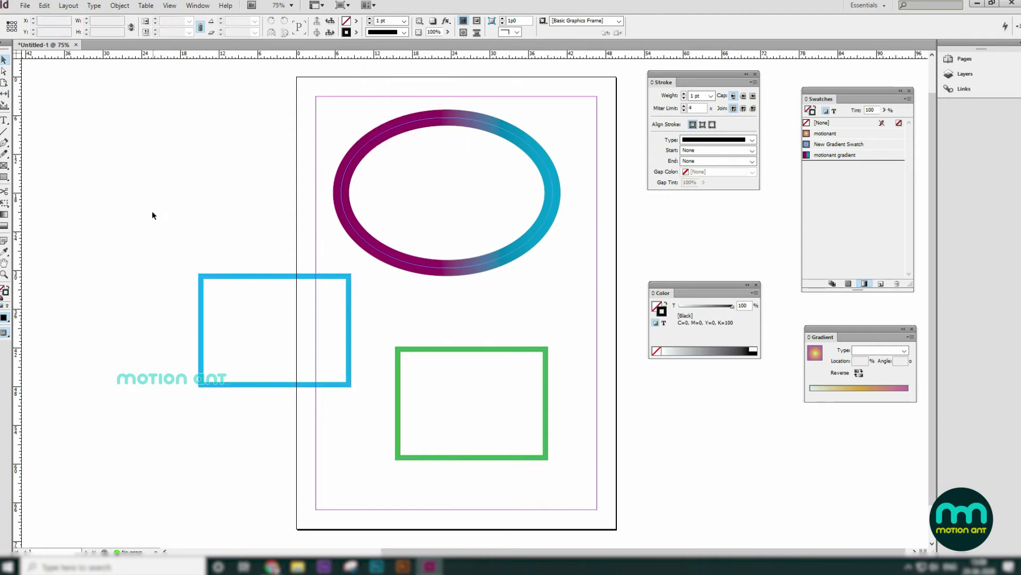
- Apply the motionant gradient swatch to the strokes of both rectangles
left_click_drag(146, 338, 468, 468)
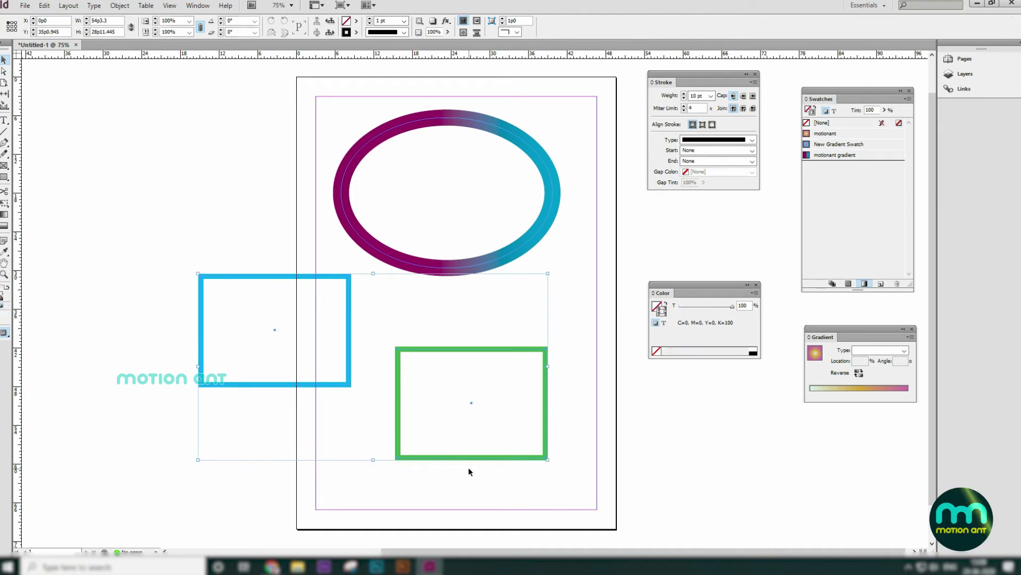
left_click(825, 156)
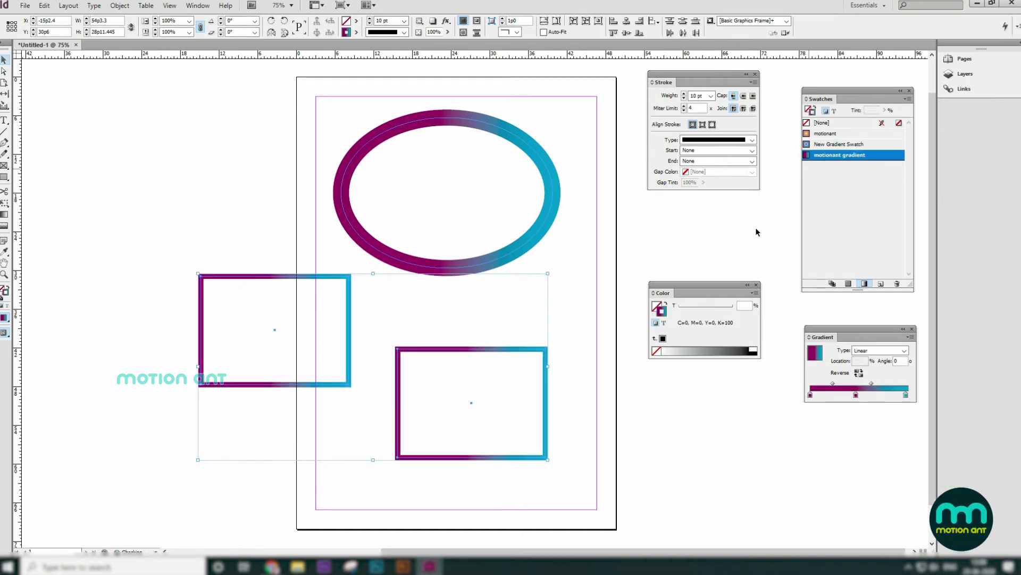
- Select the ellipse and both gradient-stroked rectangles and delete them
left_click_drag(205, 232, 452, 458)
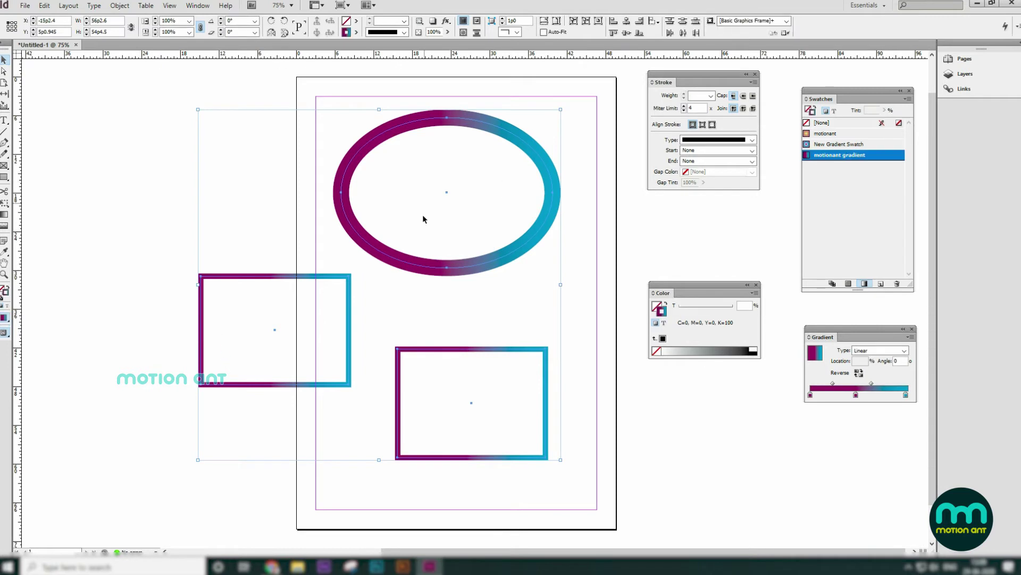
left_click(138, 319)
left_click_drag(147, 323, 437, 464)
left_click(168, 175)
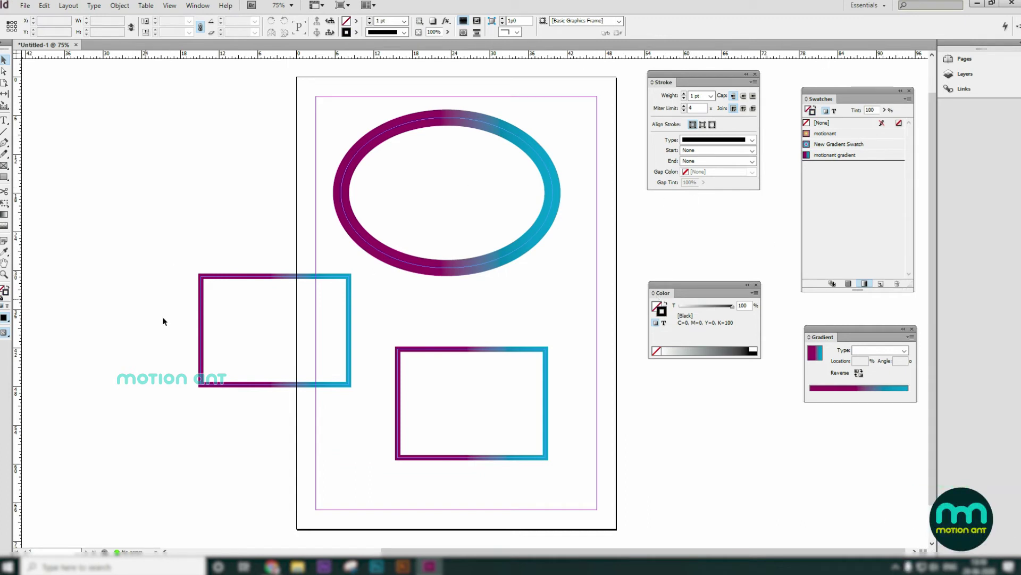
left_click_drag(200, 149, 483, 459)
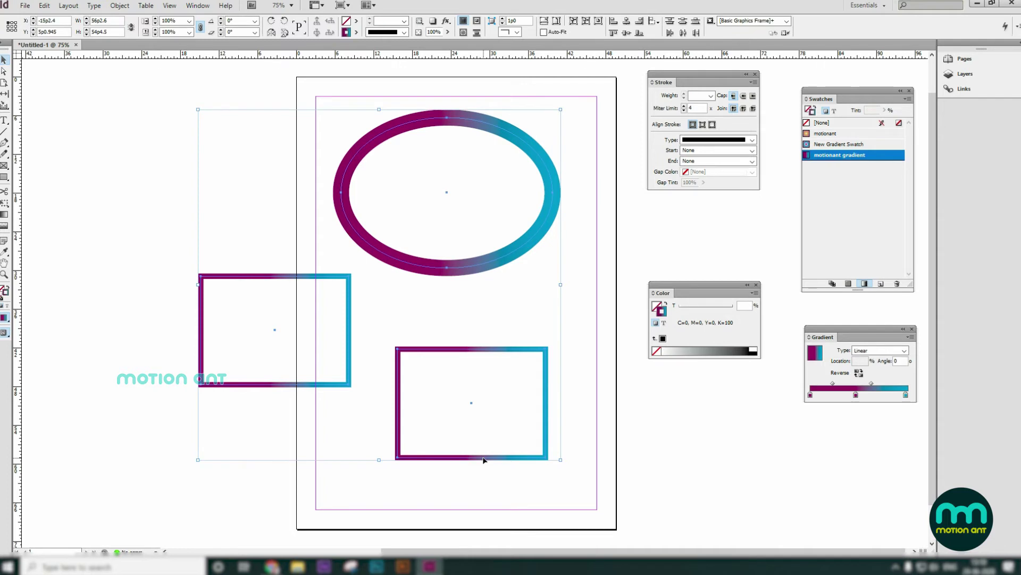
key("Delete")
- Draw a rectangle about 38p1 by 23p0 on the upper page and fill it with green R 35, G 255, B 0, without a stroke
left_click(4, 176)
left_click_drag(332, 134, 575, 281)
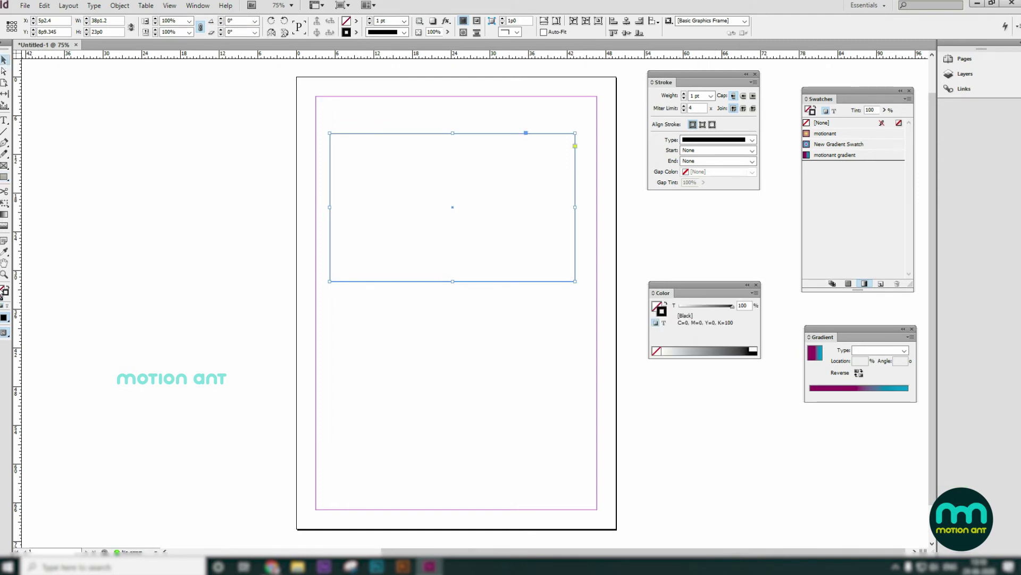
double_click(4, 291)
left_click_drag(399, 353, 313, 195)
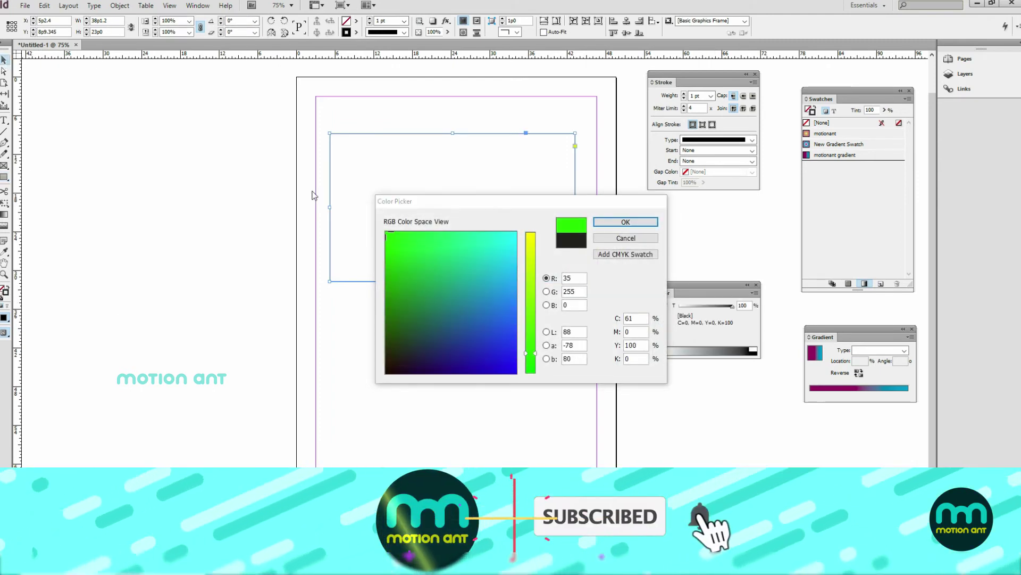
left_click(622, 222)
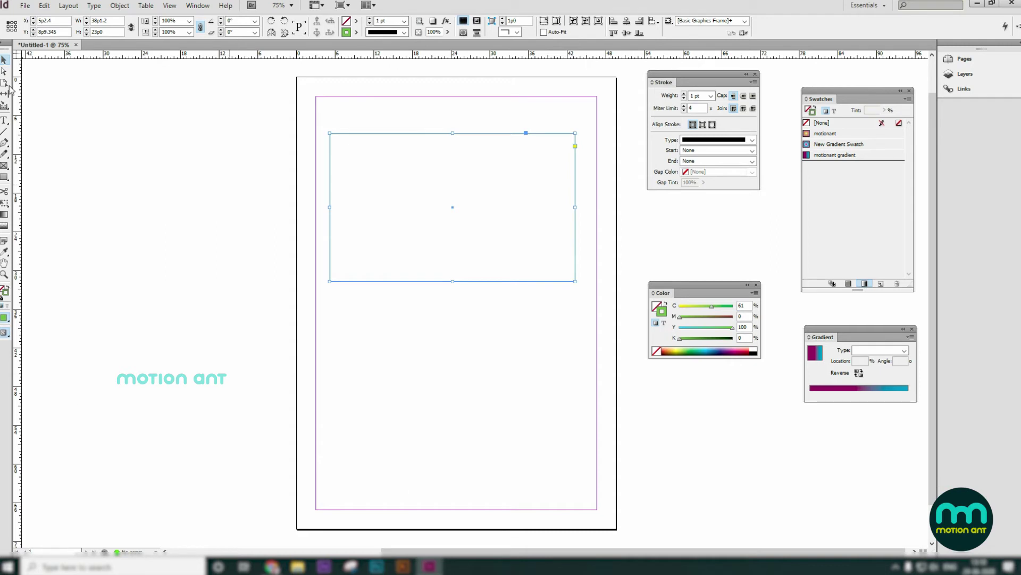
left_click(7, 289)
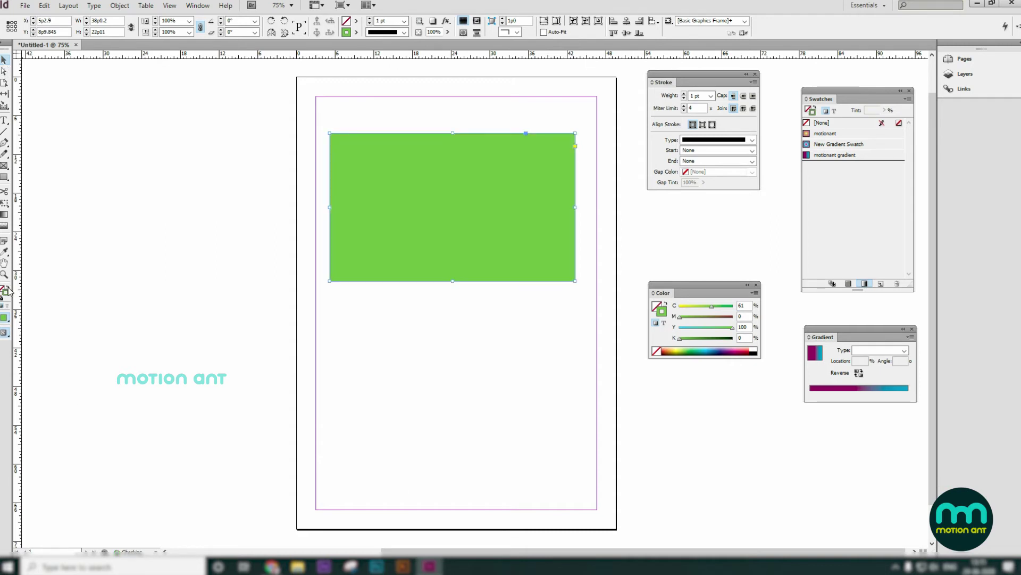
left_click(440, 336)
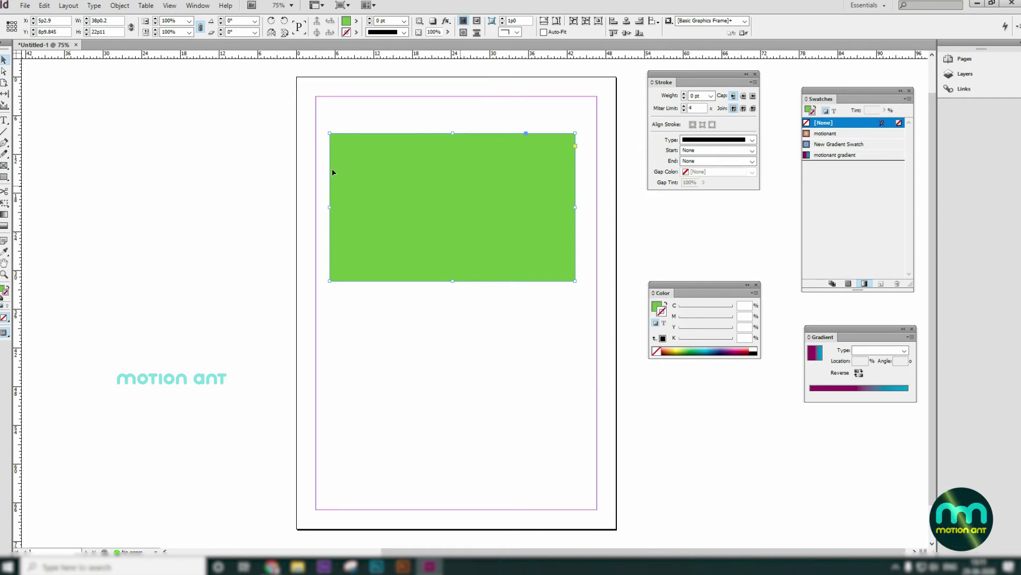
- Draw an ellipse about 36p10 by 25p0 below the green rectangle and swap its fill and stroke for a solid black fill
left_click_drag(5, 179, 41, 185)
left_click_drag(338, 318, 575, 479)
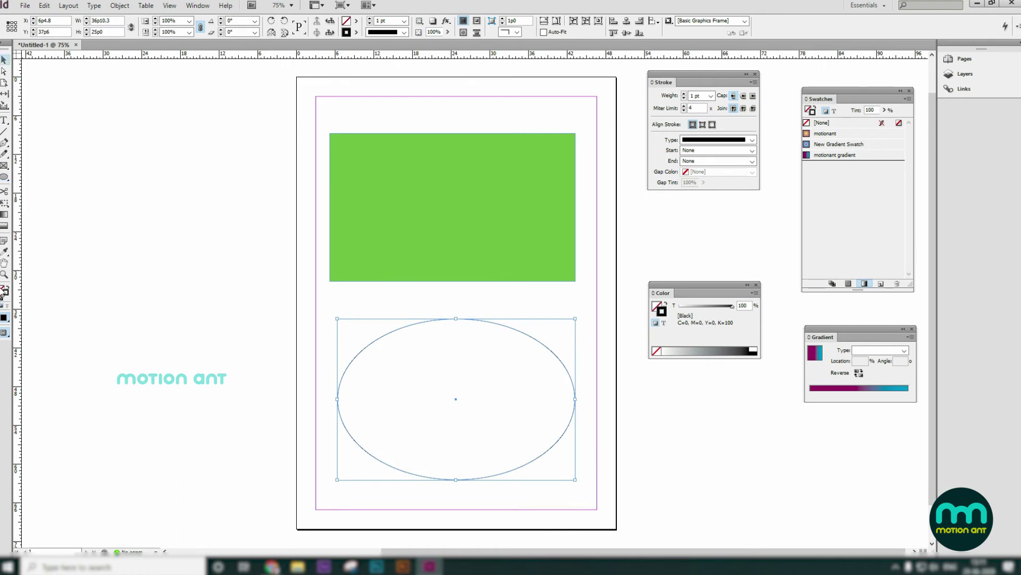
left_click(9, 290)
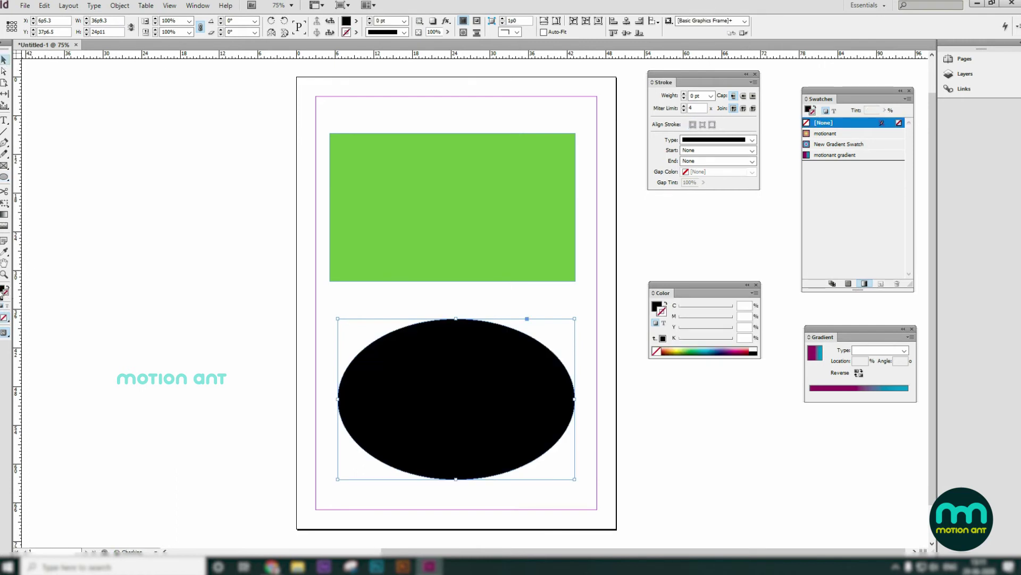
- Set the ellipse's fill to blue C=83 M=72 Y=0 K=0 and move it up to just below the green rectangle
double_click(4, 290)
left_click_drag(492, 244, 541, 337)
left_click(626, 222)
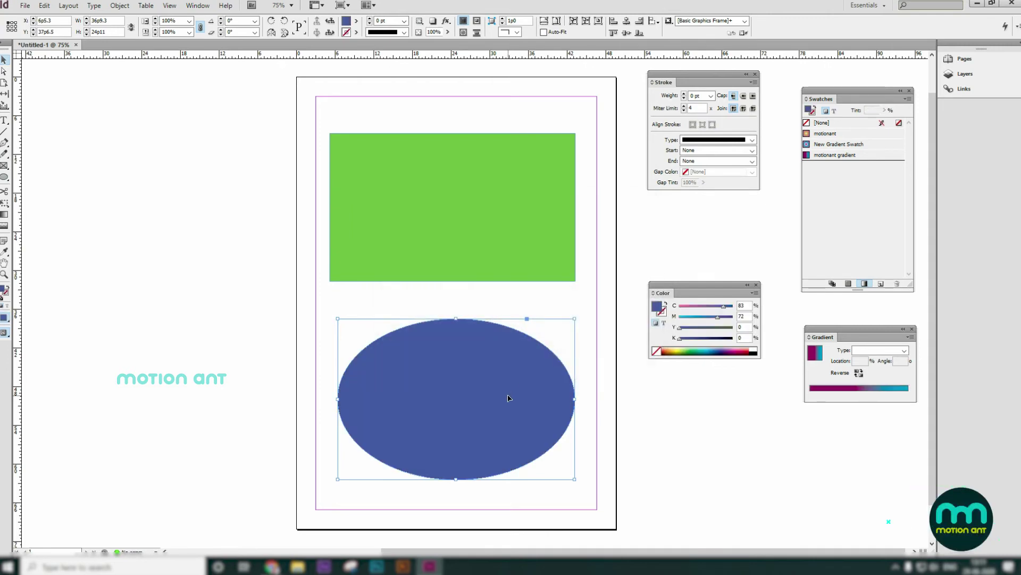
left_click_drag(497, 397, 494, 370)
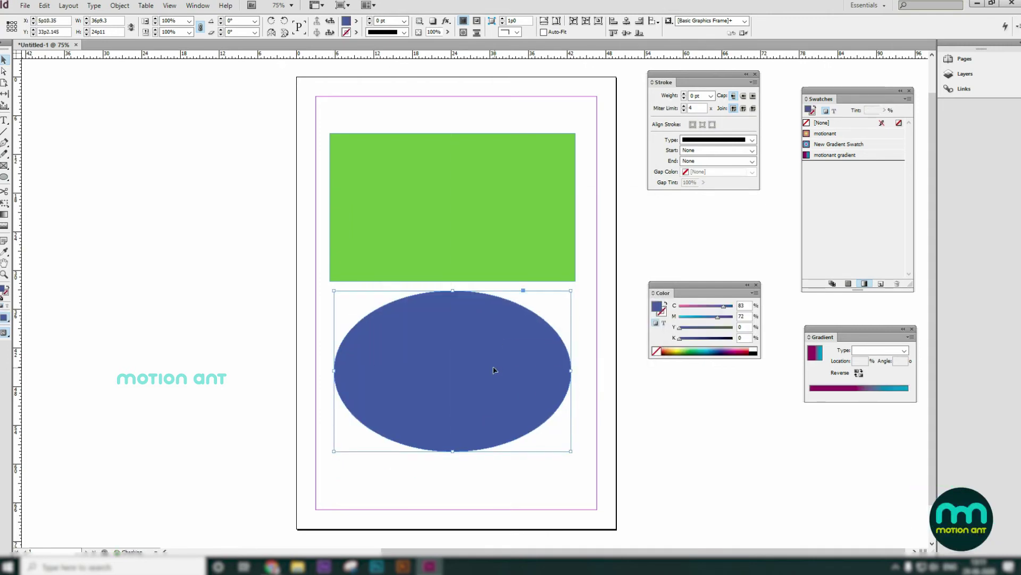
double_click(4, 228)
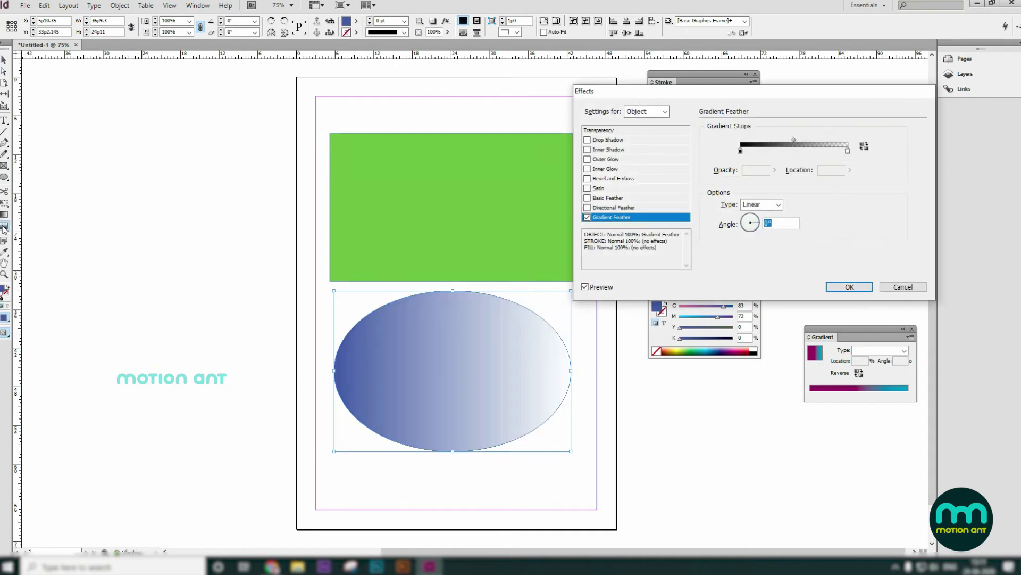
left_click_drag(827, 95, 454, 141)
left_click(529, 333)
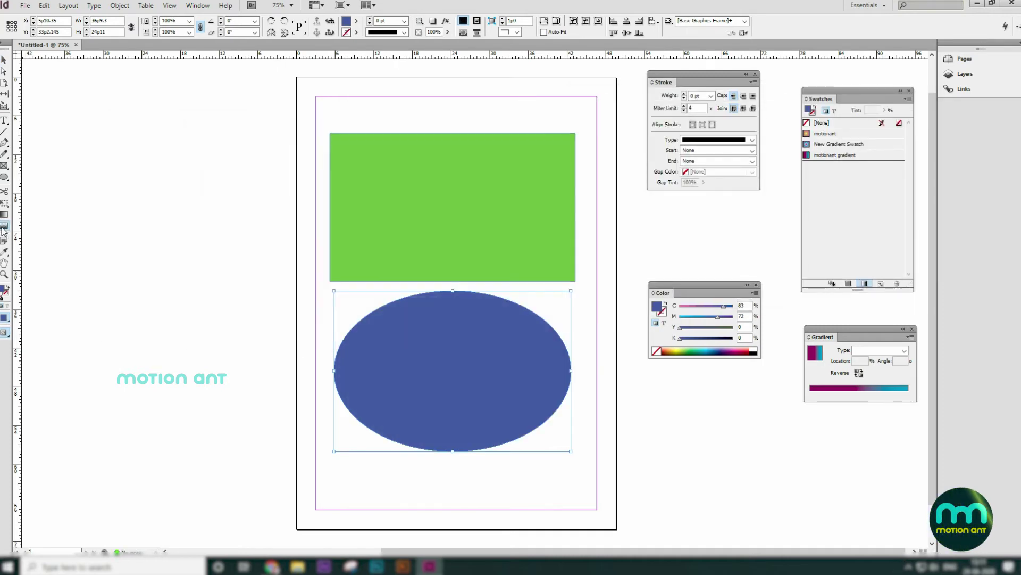
- Apply a linear Gradient Feather at 0° to the blue ellipse, keeping the first stop at 100% opacity and 0% location
double_click(4, 228)
left_click_drag(393, 143, 310, 103)
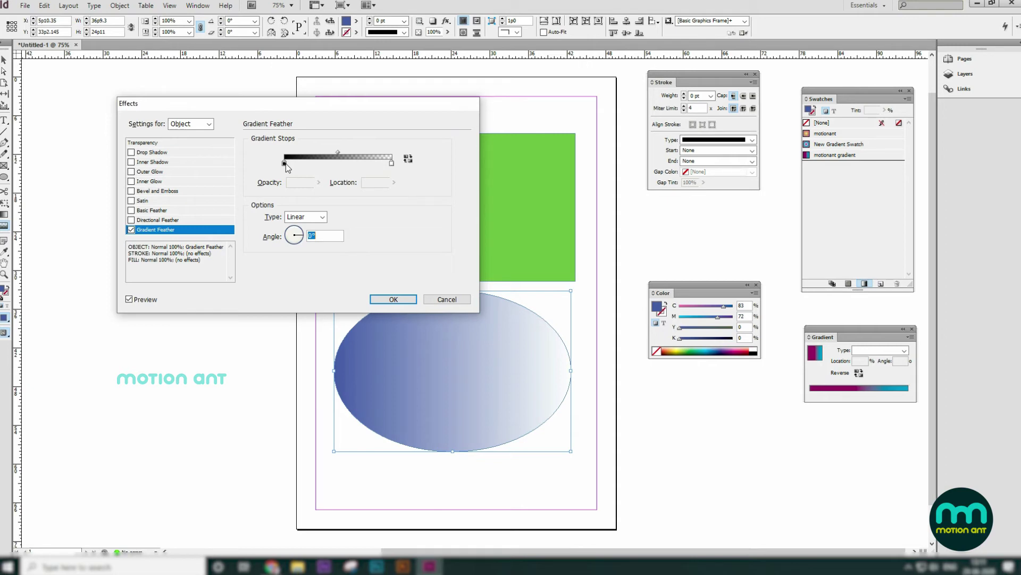
left_click(285, 164)
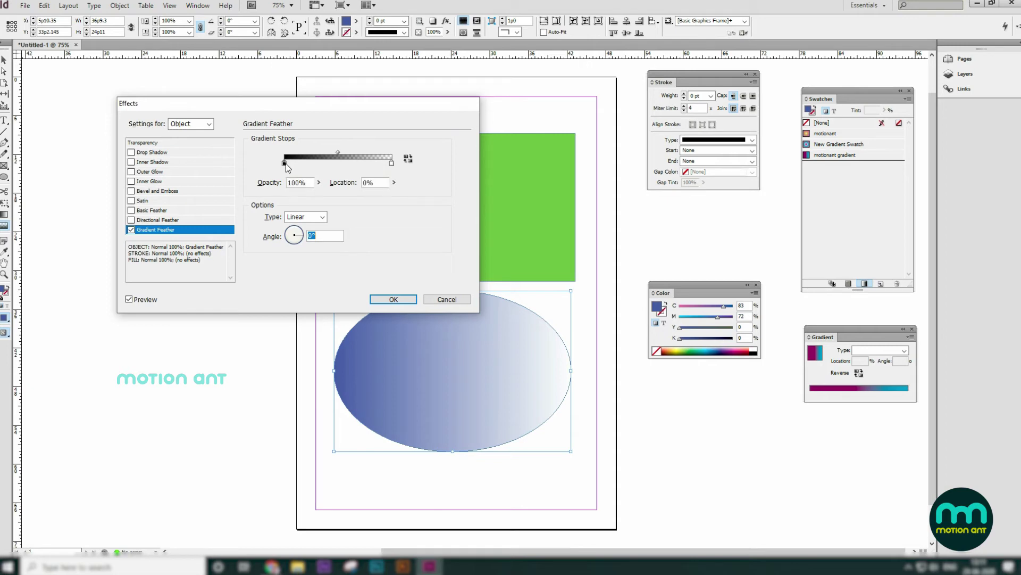
left_click(391, 301)
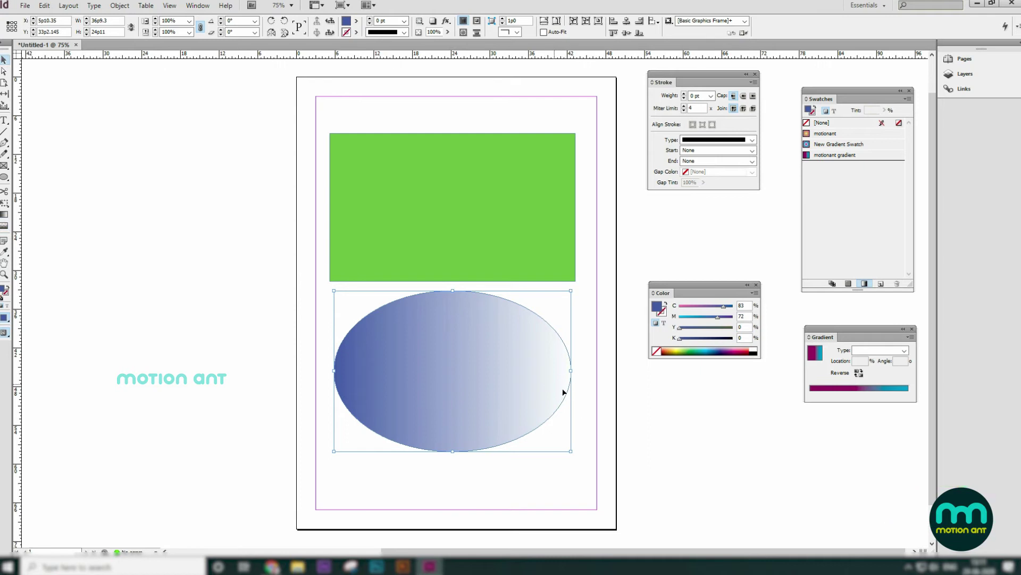
- Move the green rectangle down behind the right part of the feathered ellipse, and select the ellipse
left_click_drag(461, 226, 526, 407)
left_click(388, 377)
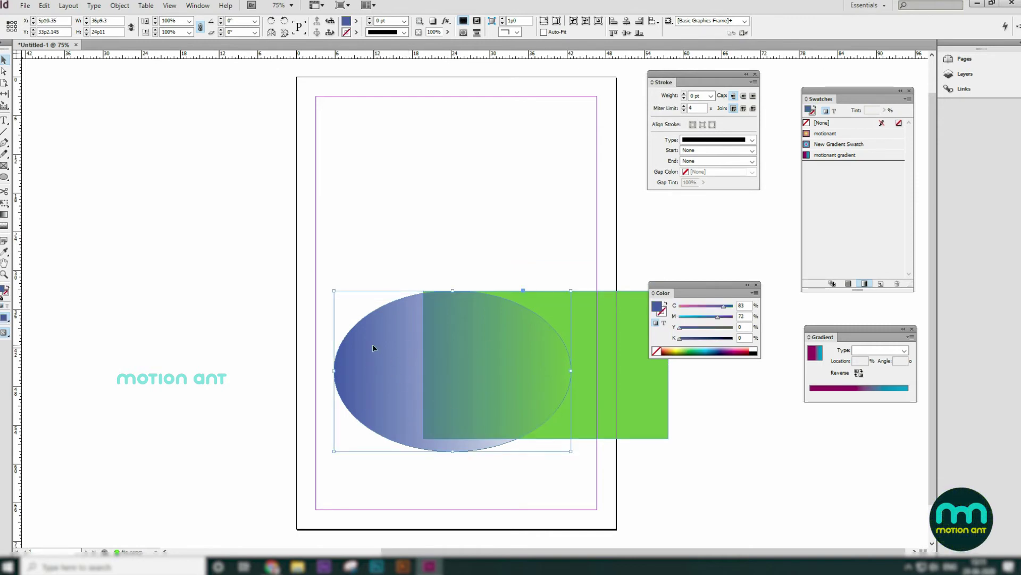
- Send the feathered ellipse backward behind the green rectangle, and bring it to the front again
right_click(373, 347)
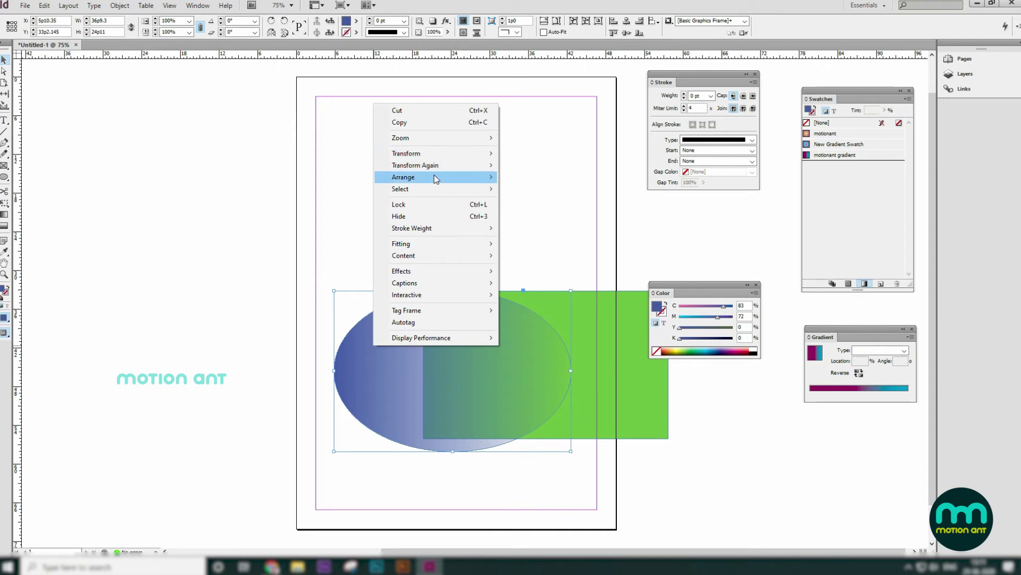
mouse_move(434, 177)
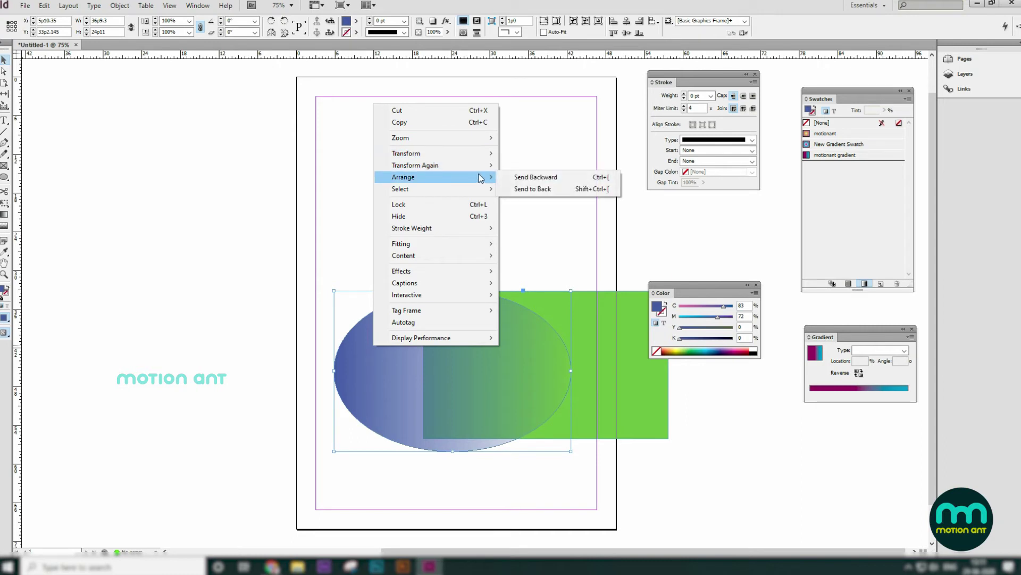
left_click(566, 178)
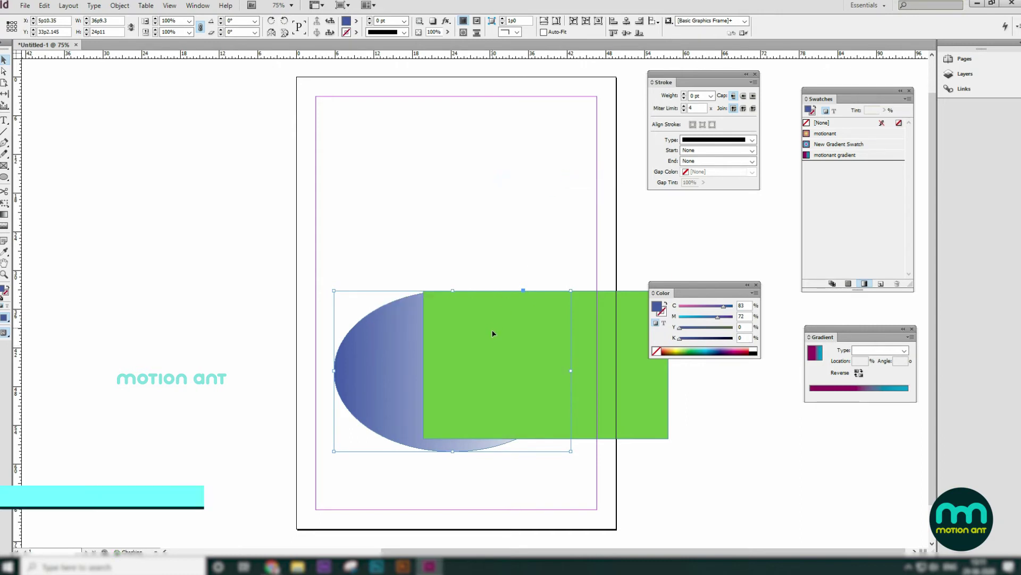
right_click(380, 359)
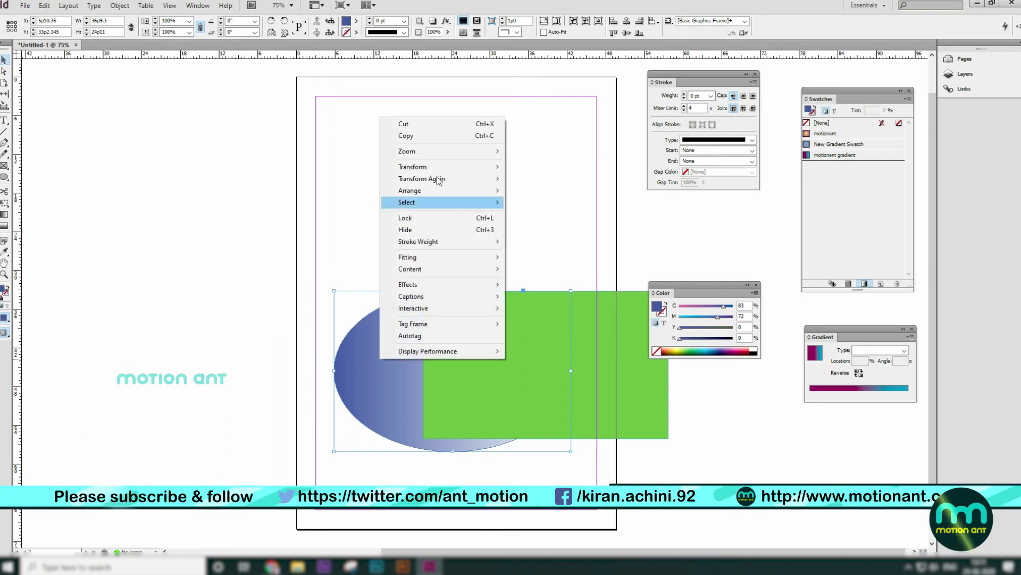
mouse_move(433, 190)
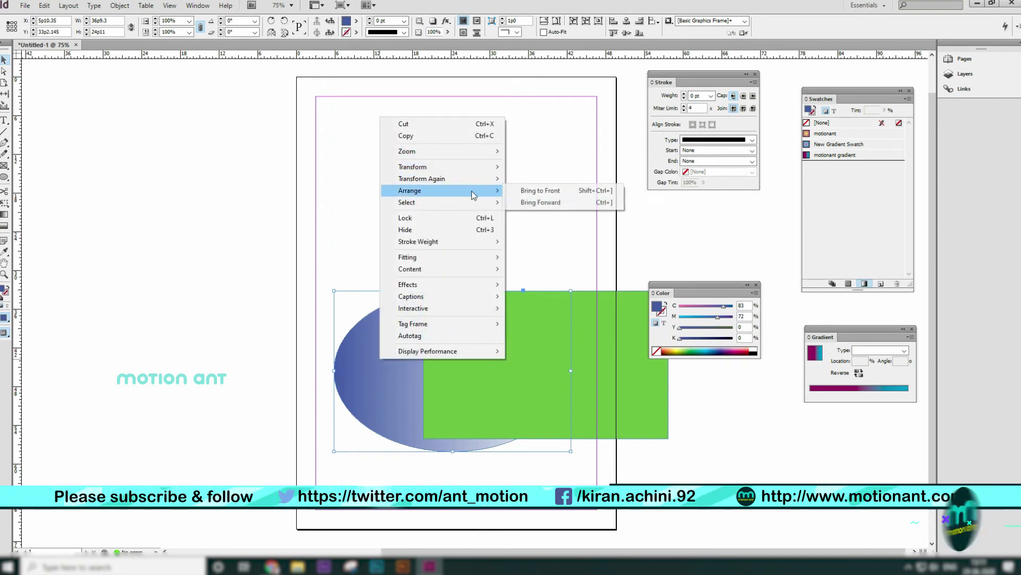
left_click(572, 191)
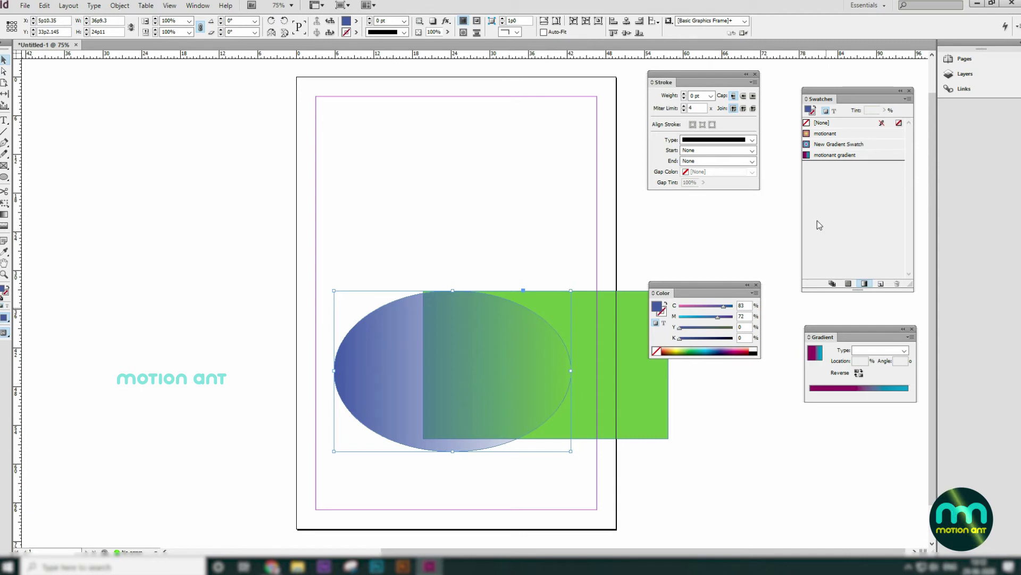
- Hide the Gradient panel and show it again
left_click(196, 6)
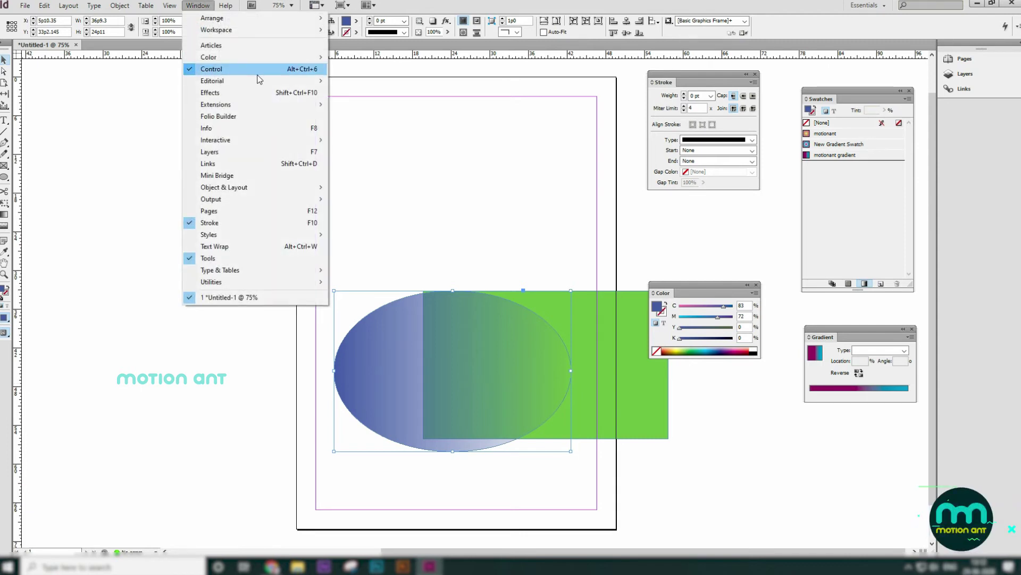
mouse_move(257, 57)
left_click(374, 73)
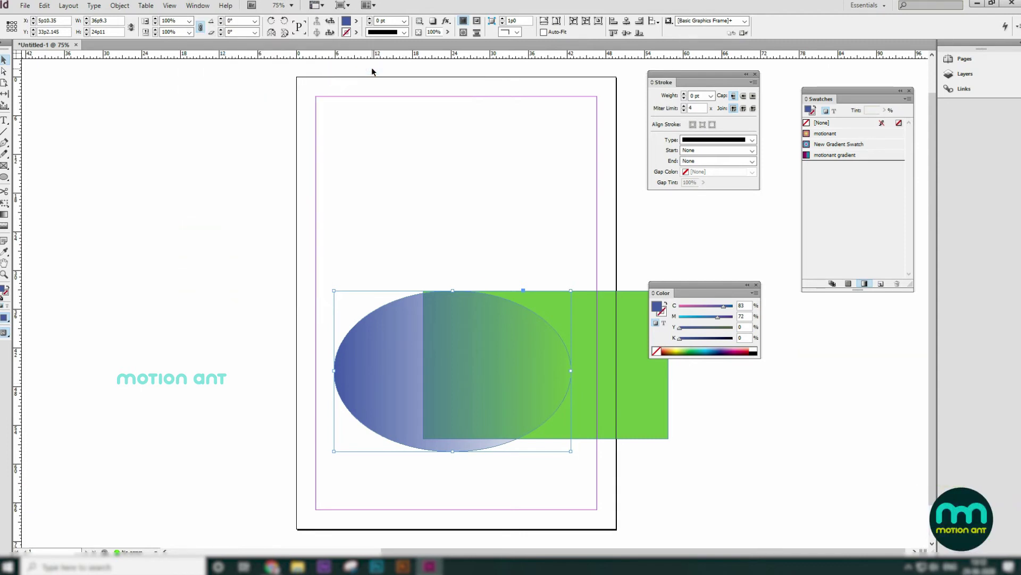
left_click(197, 5)
mouse_move(250, 57)
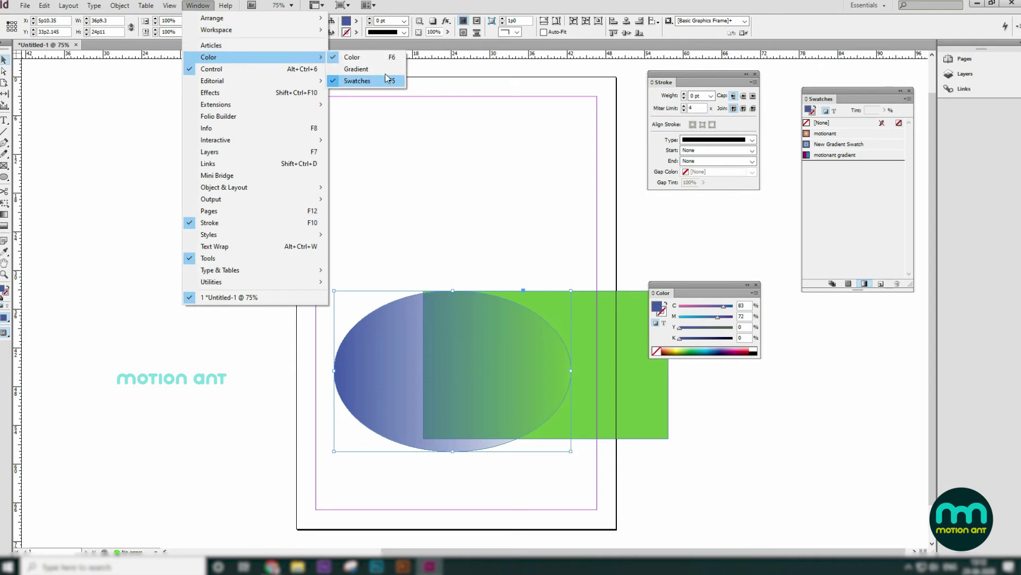
left_click(380, 71)
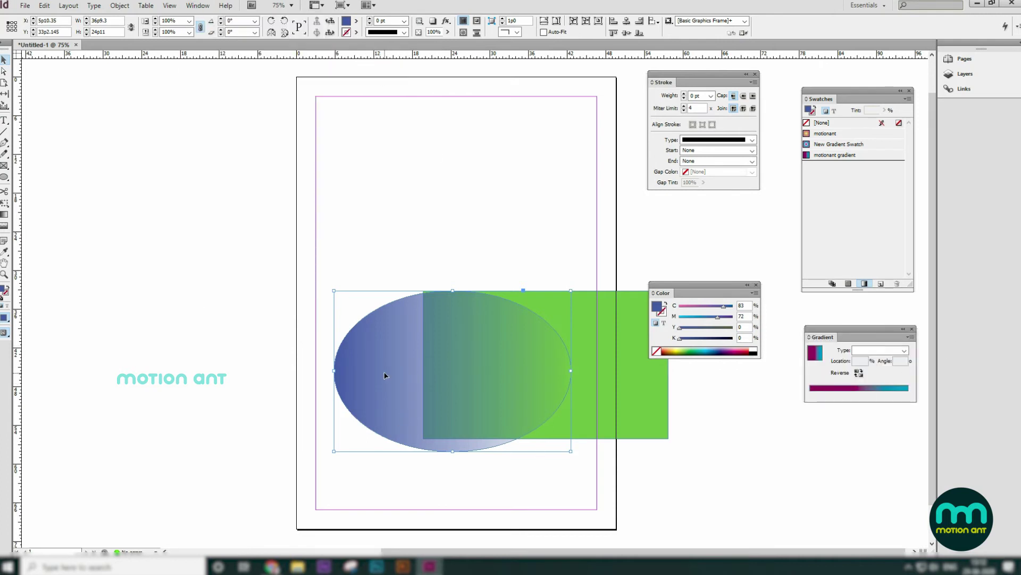
- Move the ellipse up above the green rectangle, and fill it with the linear magenta-to-cyan gradient
left_click_drag(437, 433, 446, 245)
left_click(816, 355)
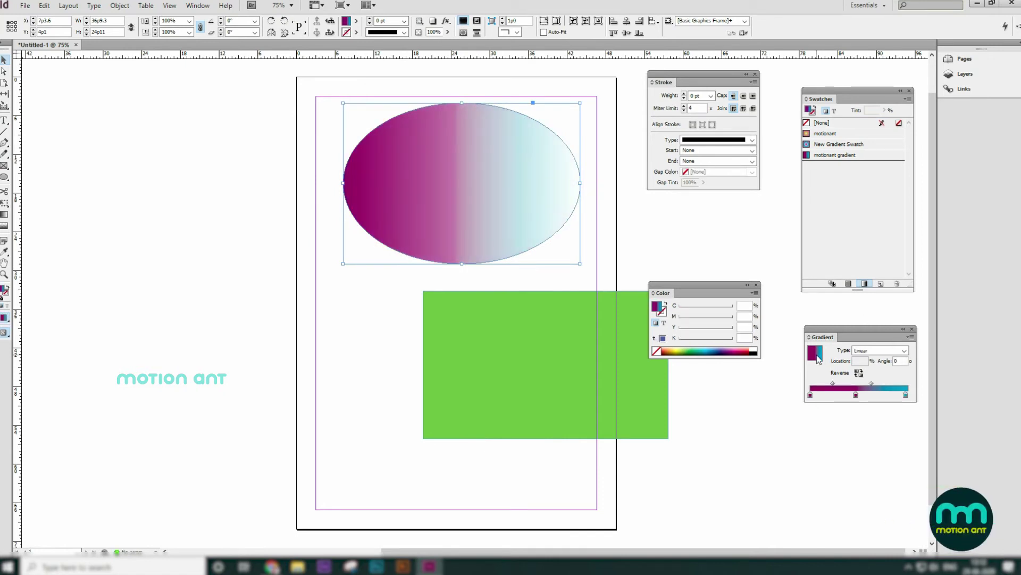
- Shift the gradient's middle stop toward the magenta end, and add two stops at about 42% and 59%
left_click_drag(856, 395, 836, 396)
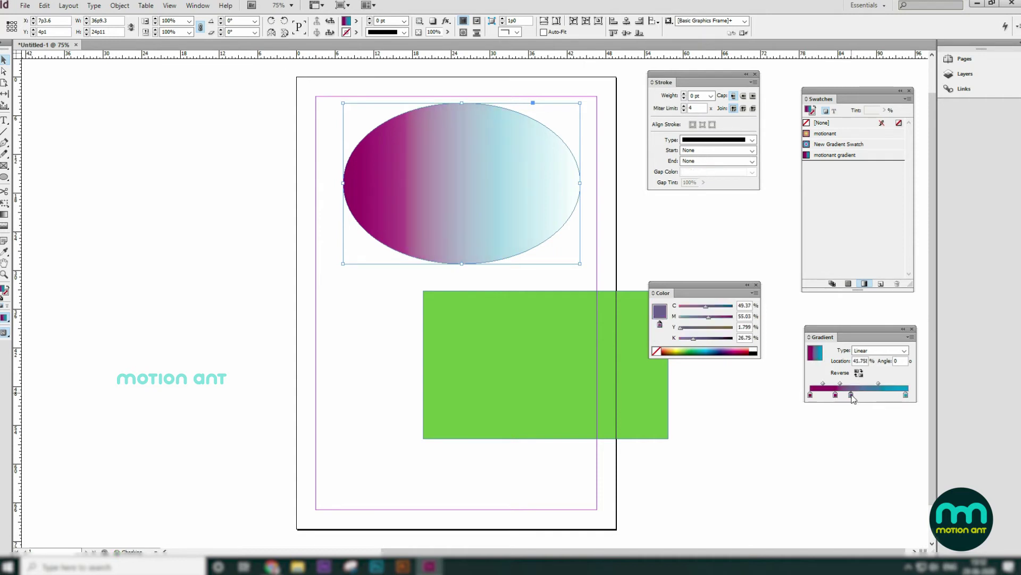
left_click(868, 395)
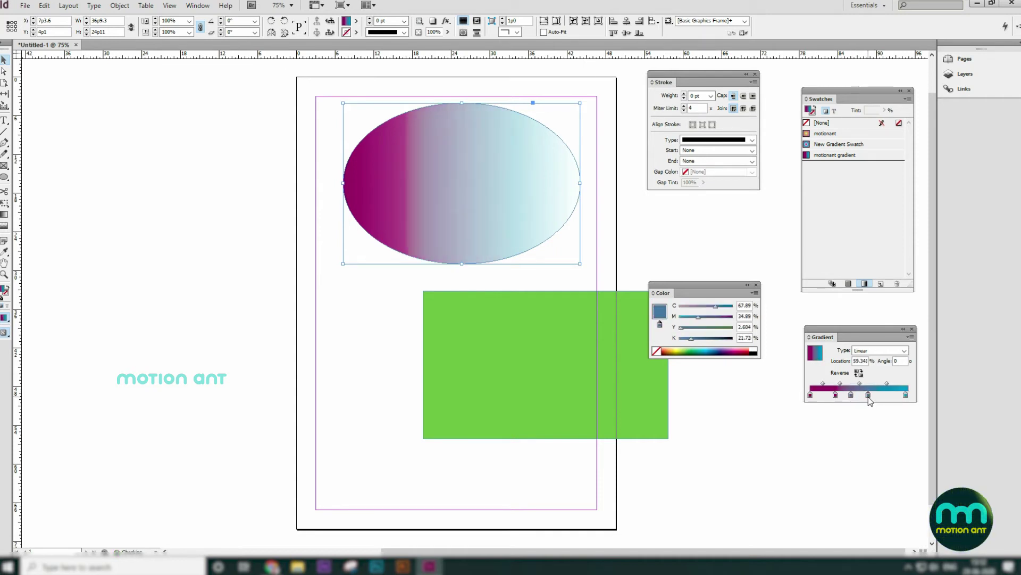
left_click_drag(868, 397, 867, 397)
- Fill the ellipse with the motionant gradient swatch, and move it down to partly overlap the green rectangle
left_click(834, 135)
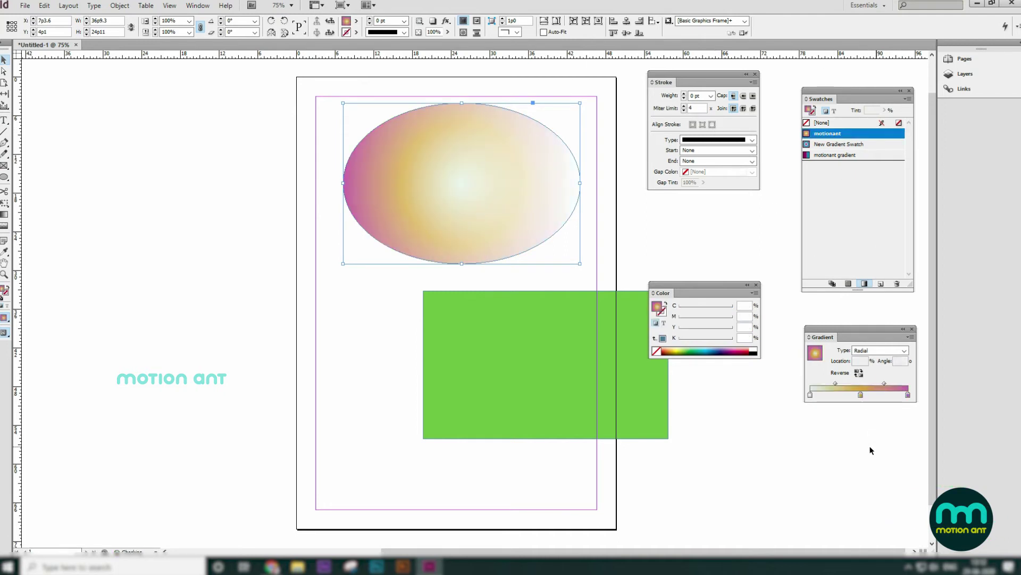
left_click_drag(426, 177, 412, 293)
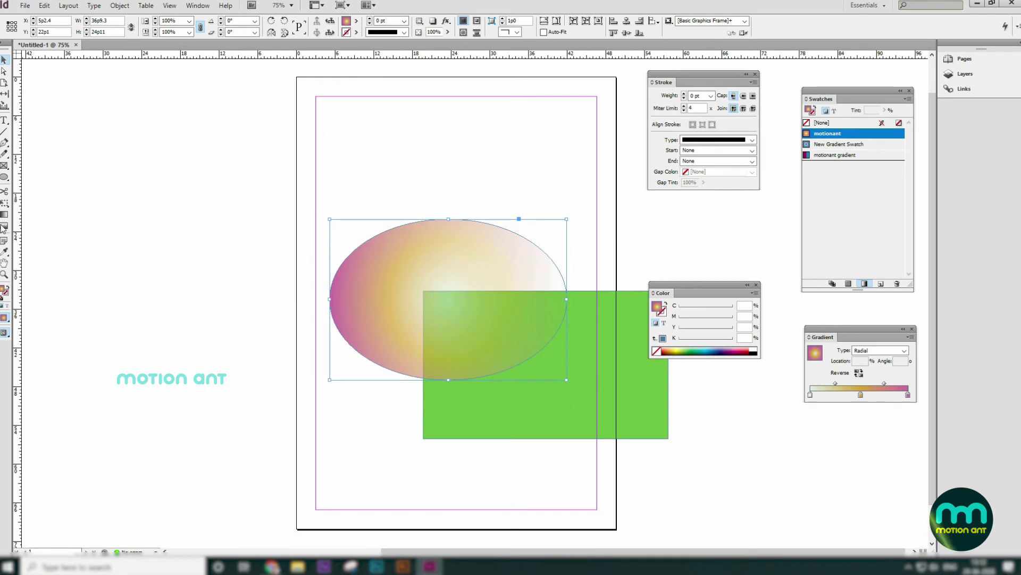
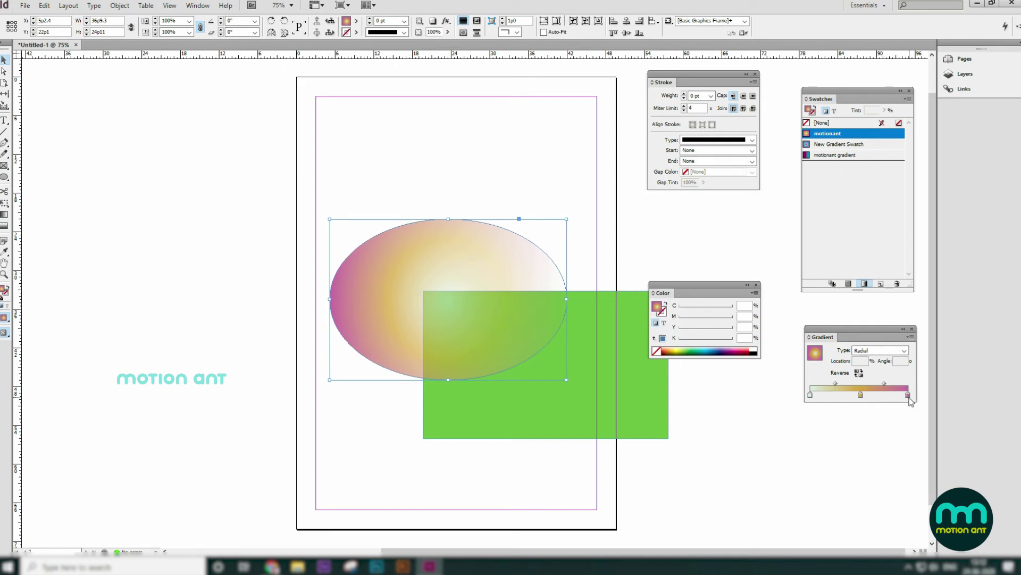
- Delete the ellipse and the green rectangle together
left_click_drag(428, 172, 551, 428)
key("Delete")
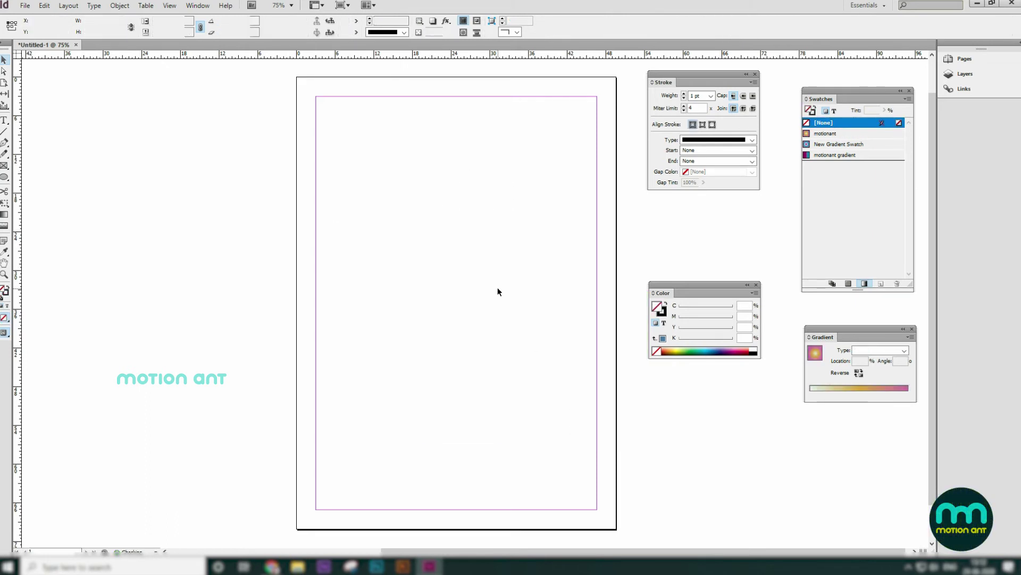
- Draw a text frame about 32p0 by 19p6 in the upper part of the page, containing the text Motionant.com
key("t")
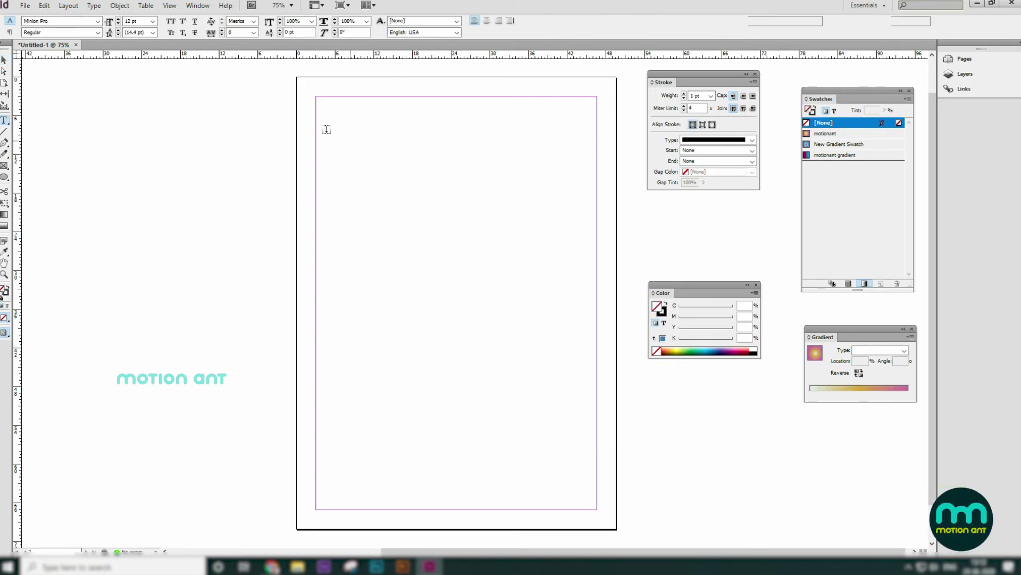
left_click_drag(327, 134, 534, 260)
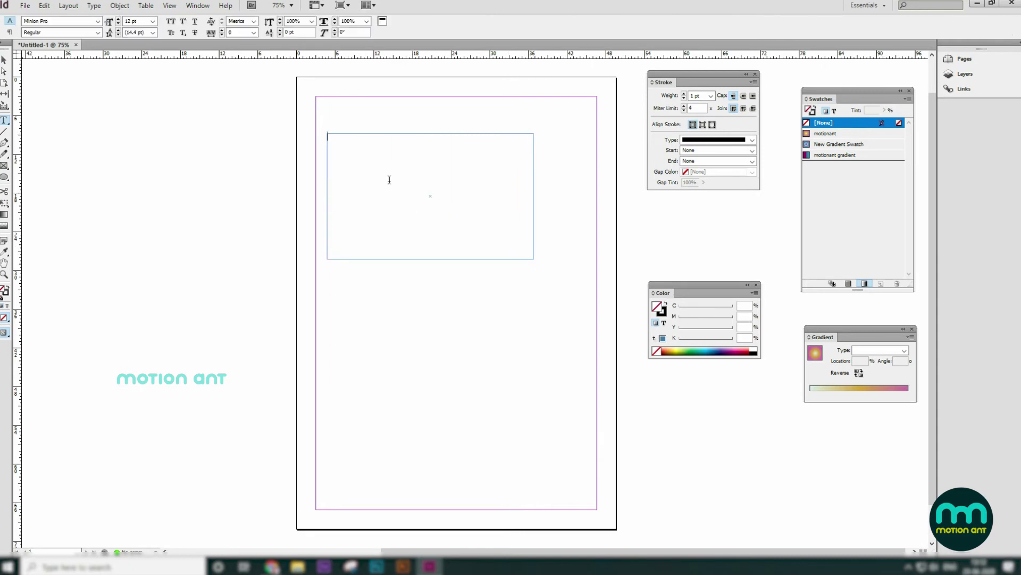
type("Motionant.")
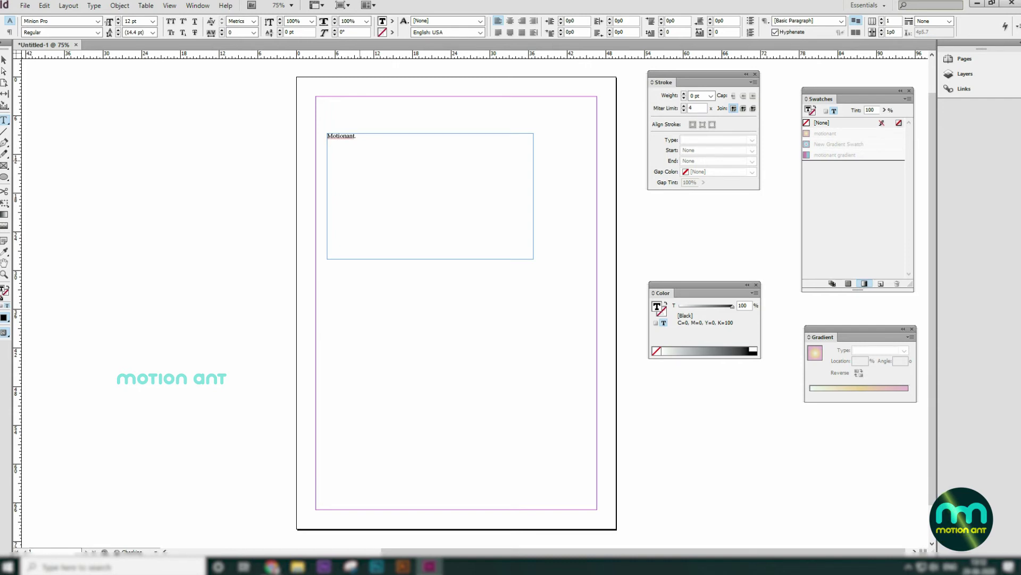
type("com")
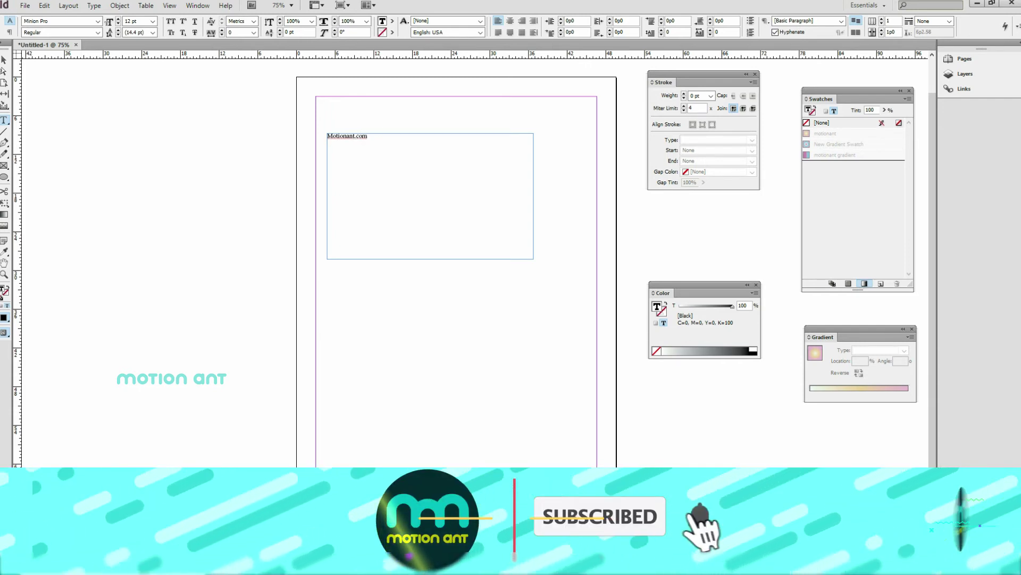
- Set the Motionant.com text to 48 pt in the Bauman font
triple_click(372, 136)
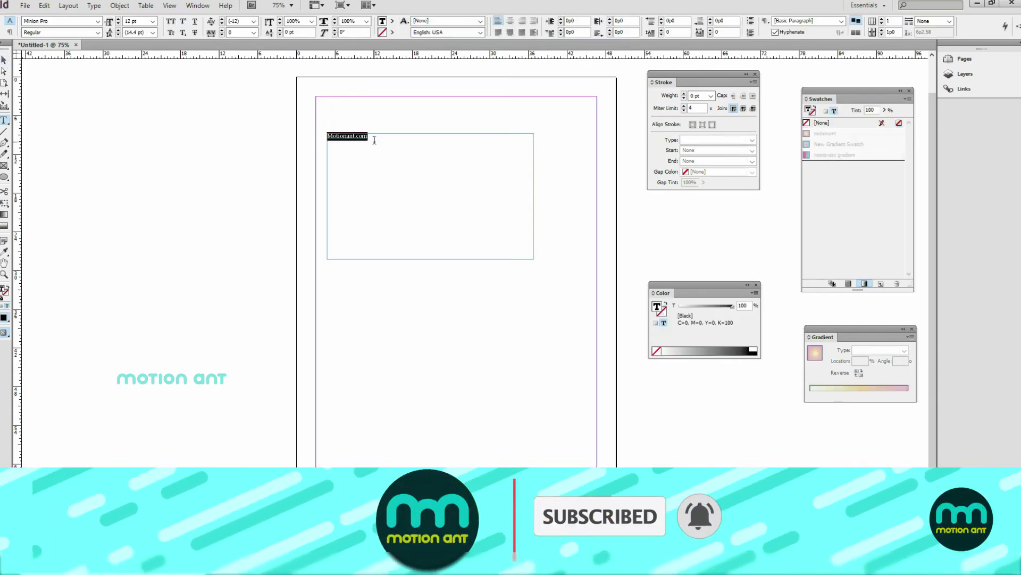
left_click(153, 22)
left_click(144, 119)
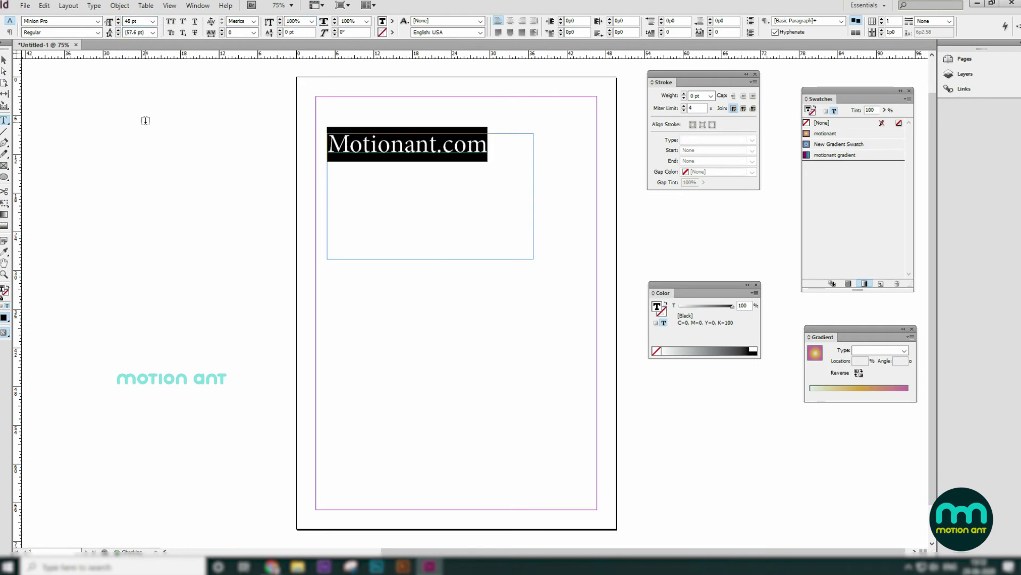
left_click(98, 22)
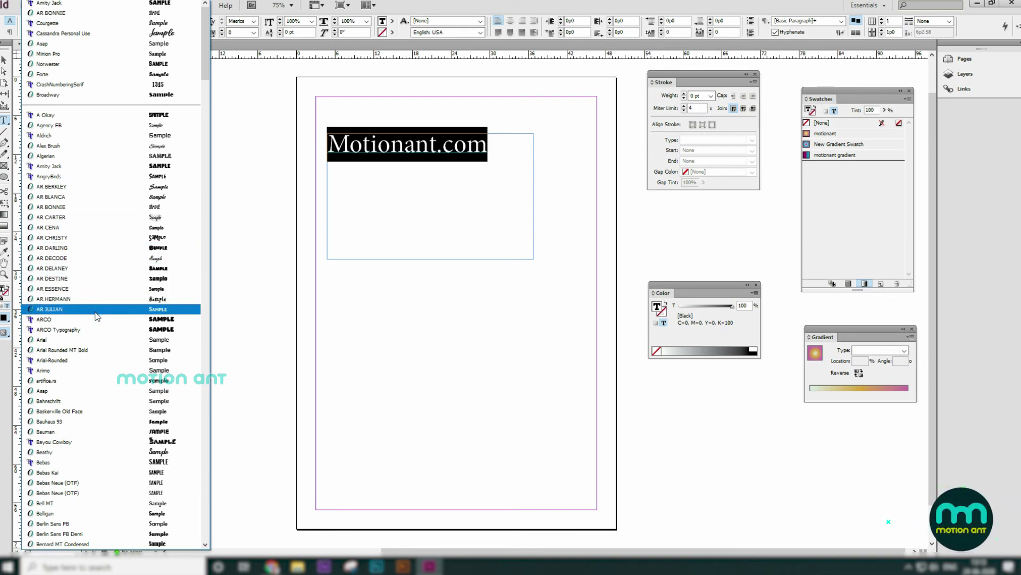
left_click(105, 432)
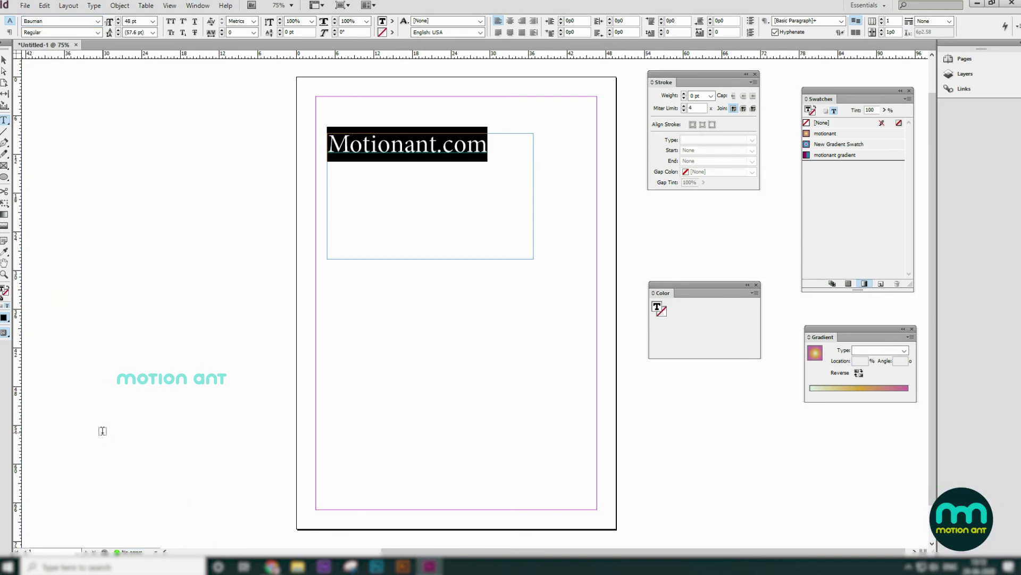
left_click(4, 61)
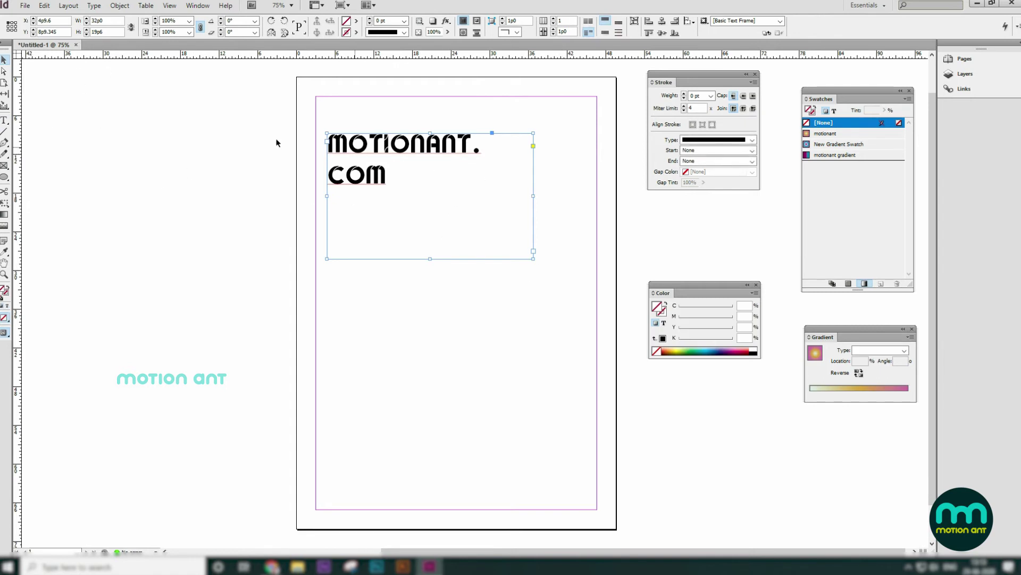
- Change the text frame's font to Bebas
left_click(5, 120)
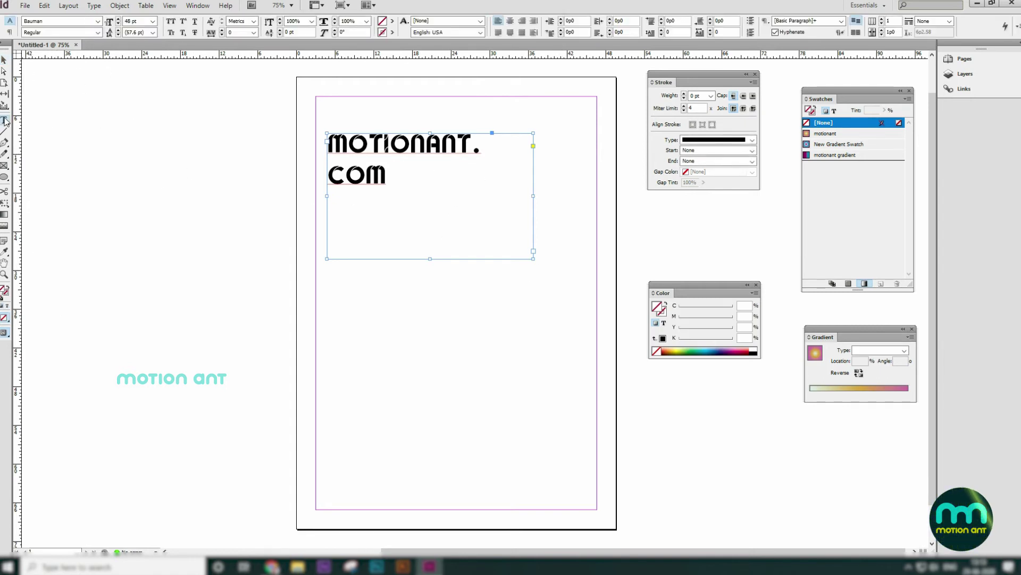
left_click(98, 21)
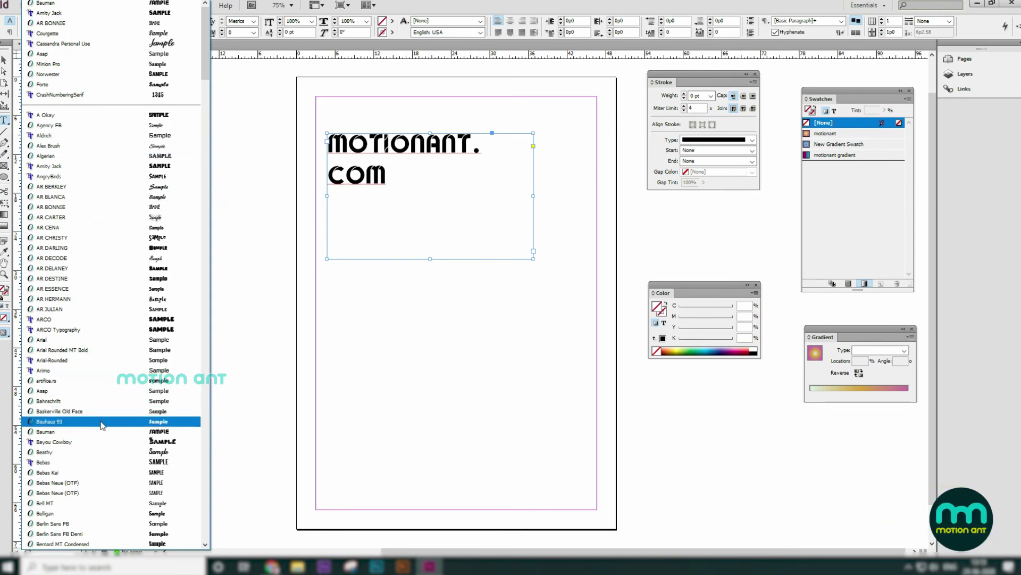
left_click(96, 462)
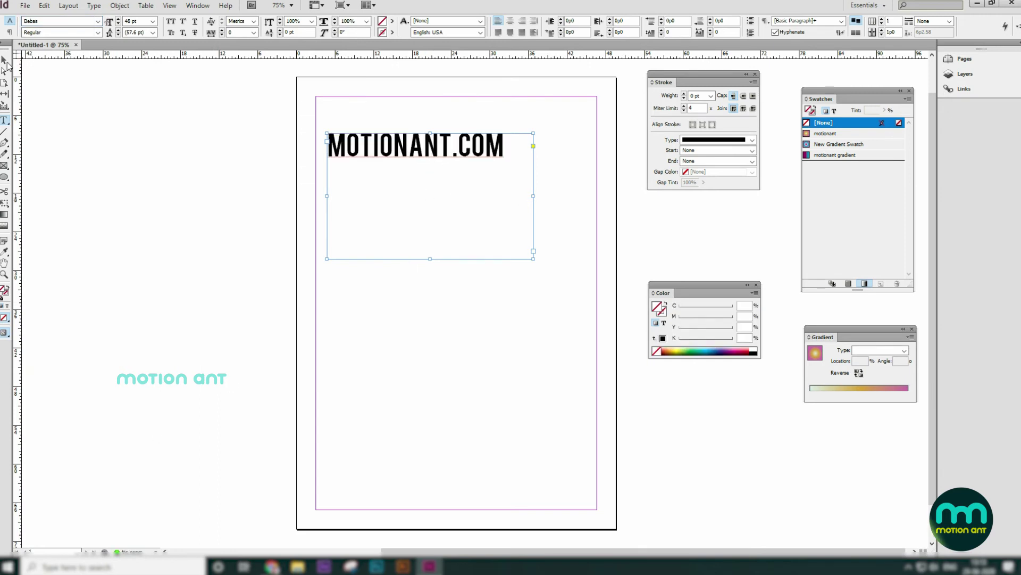
key("Escape")
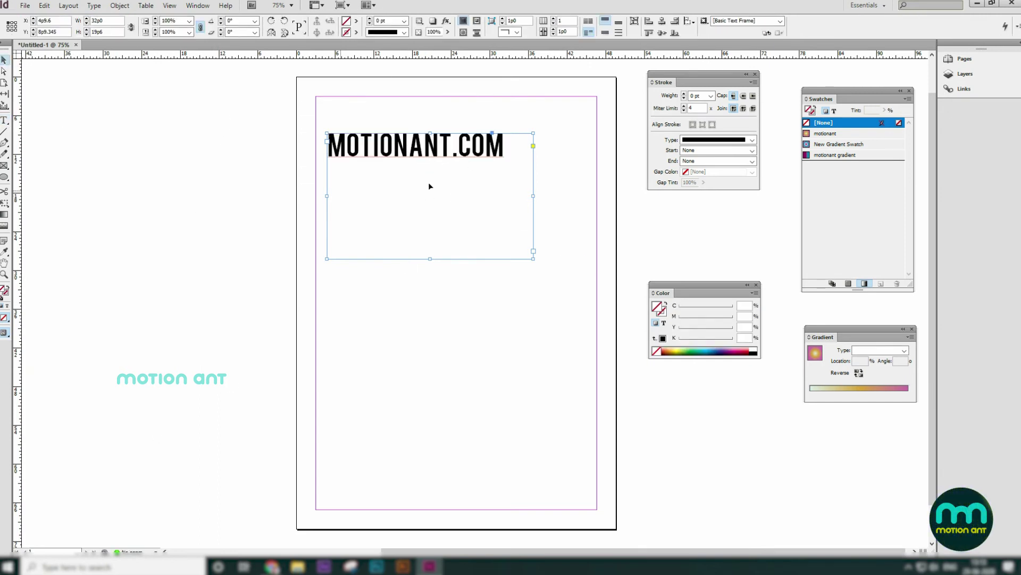
- Apply the motionant gradient swatch to the whole Motionant.com text, and undo that fill
double_click(434, 141)
key("ctrl+a")
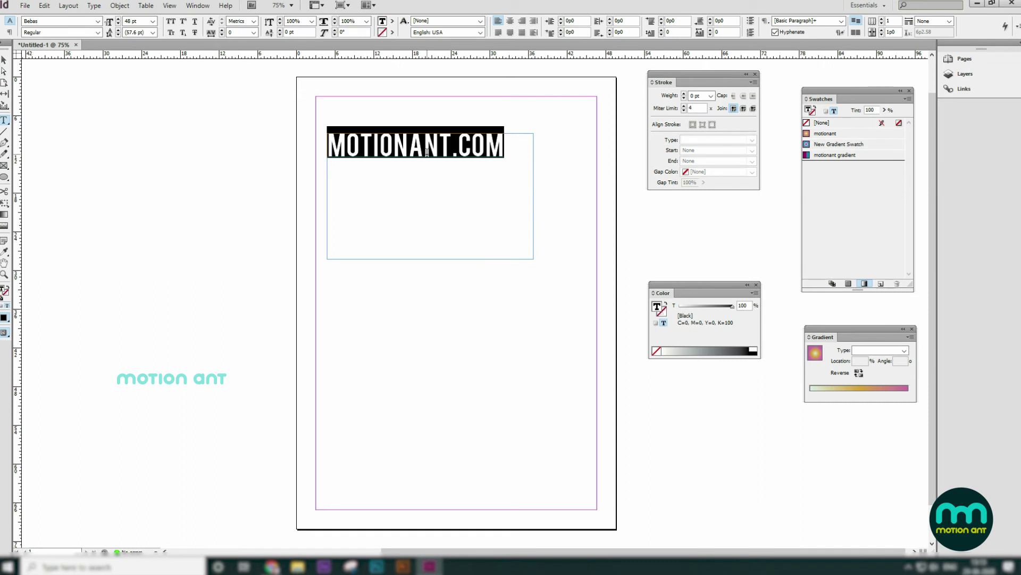
left_click(427, 152)
key("ctrl+a")
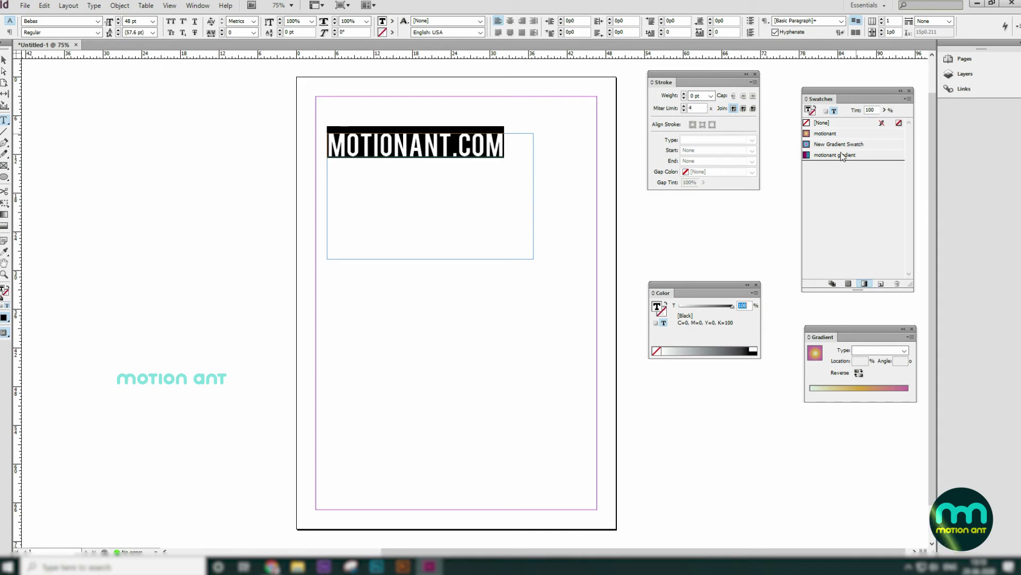
left_click(827, 134)
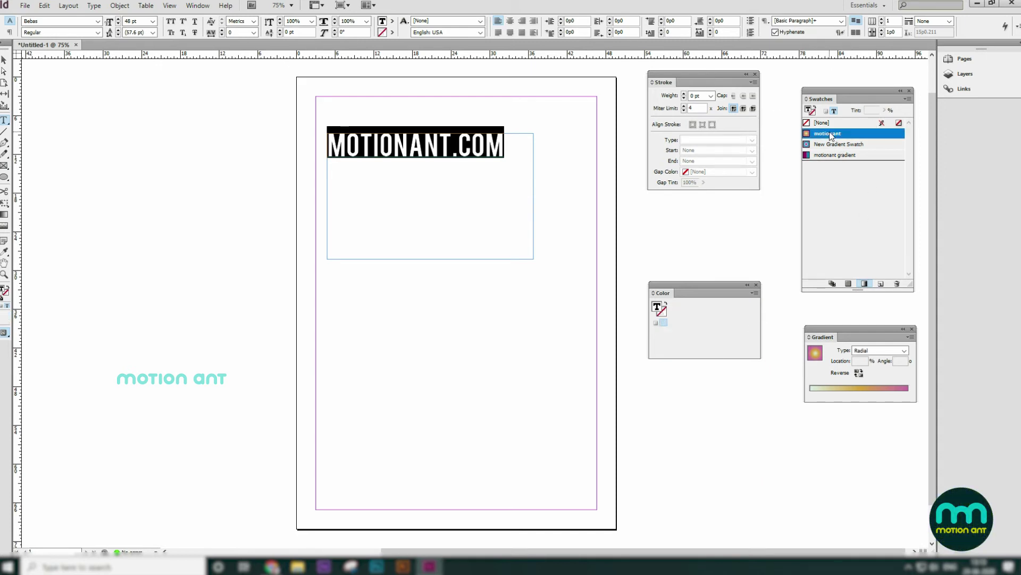
left_click(6, 62)
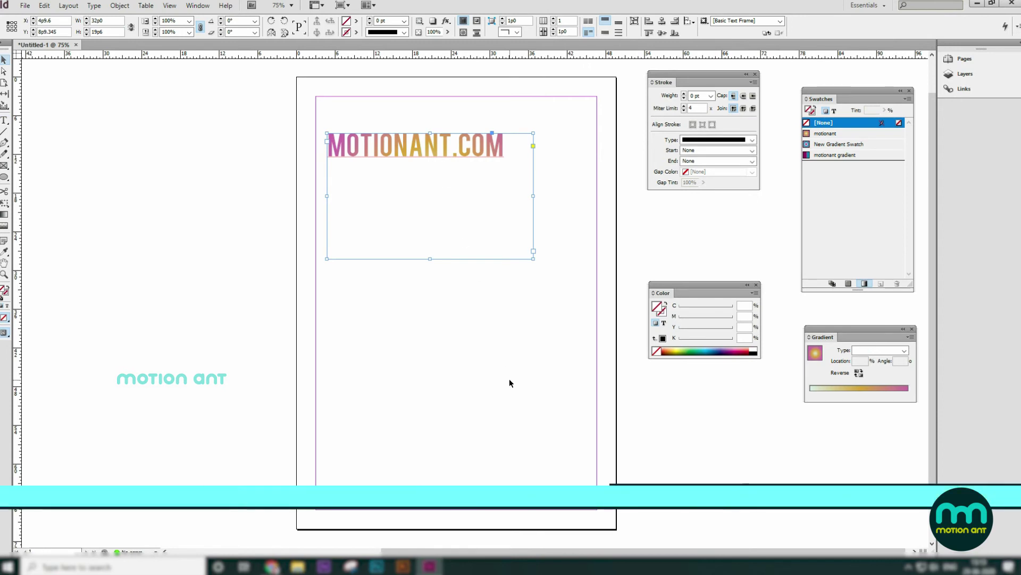
key("ctrl+z")
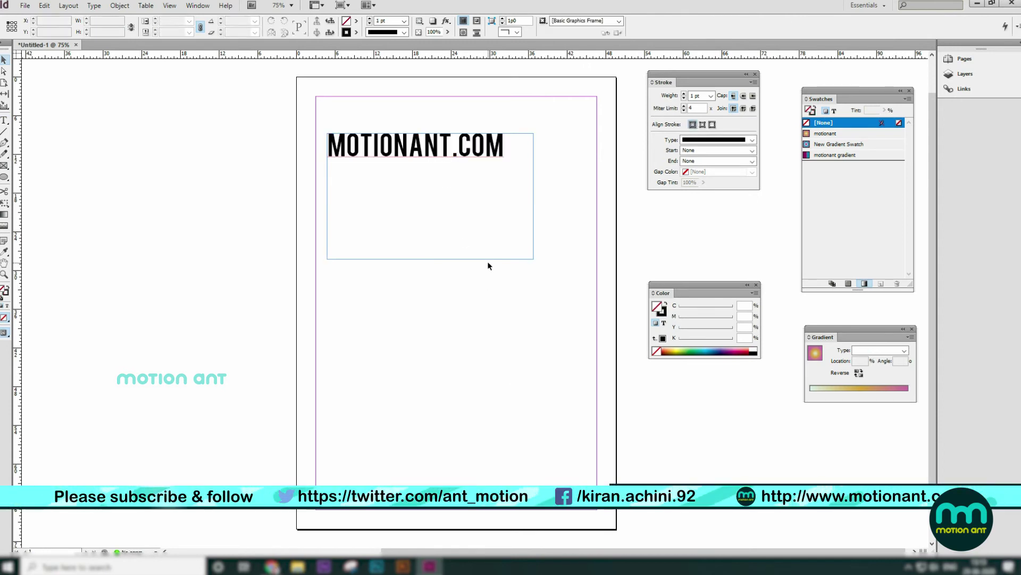
- Fill the Motionant.com text frame with the motionant gradient swatch, and undo that fill
left_click(490, 260)
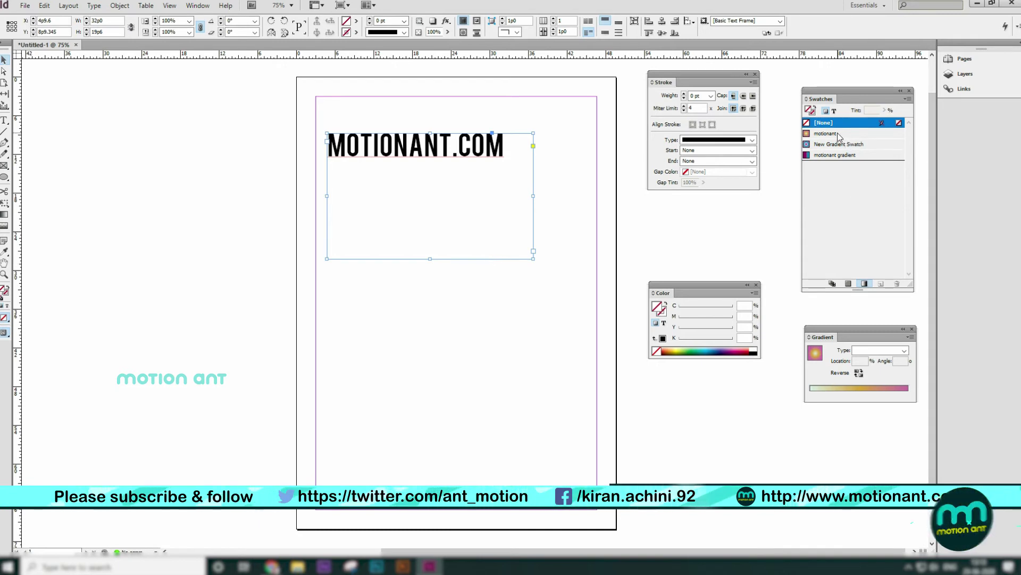
left_click(826, 133)
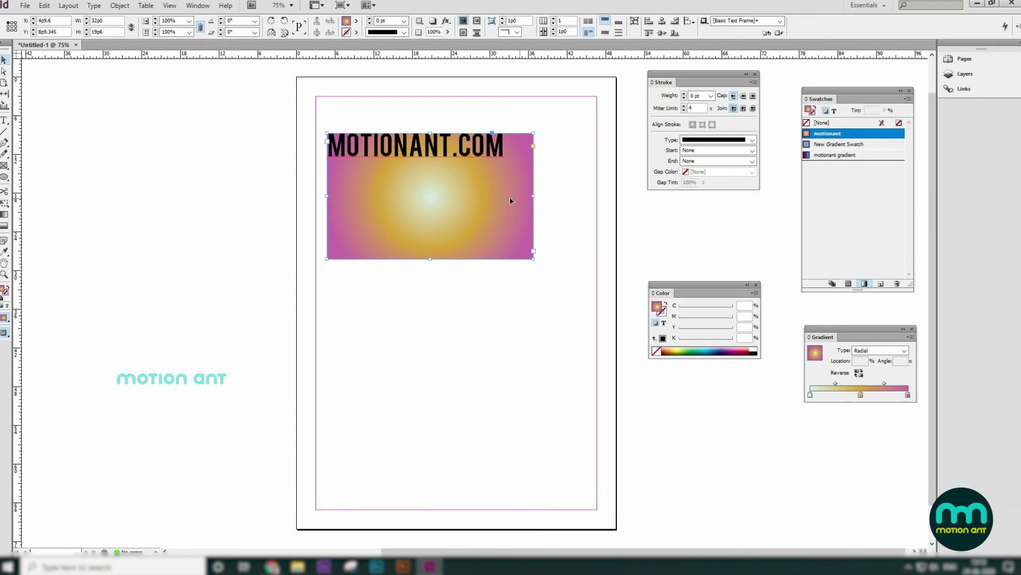
key("ctrl+z")
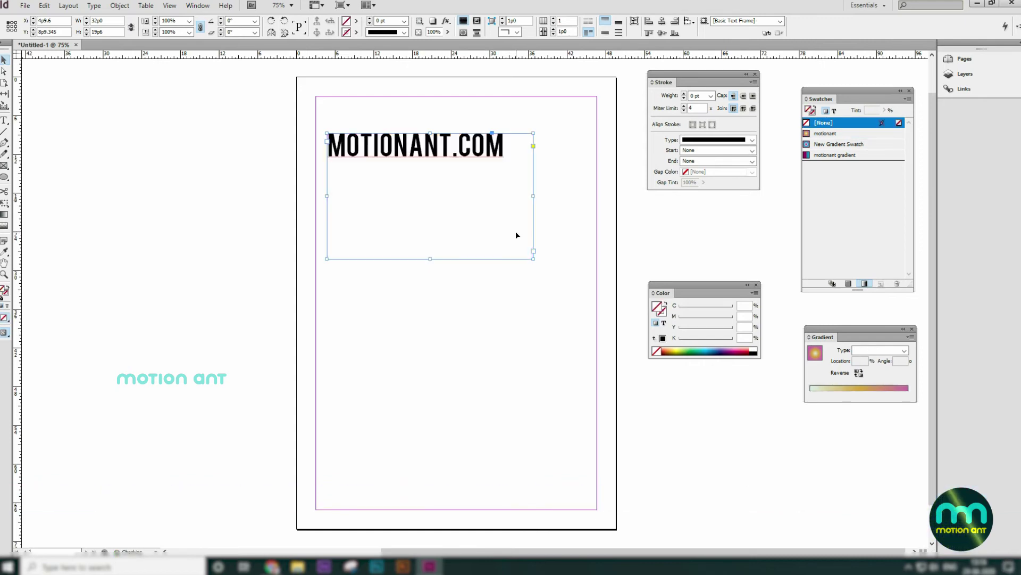
- Apply the motionant gradient swatch to all the text inside the Motionant.com frame
double_click(482, 151)
double_click(480, 149)
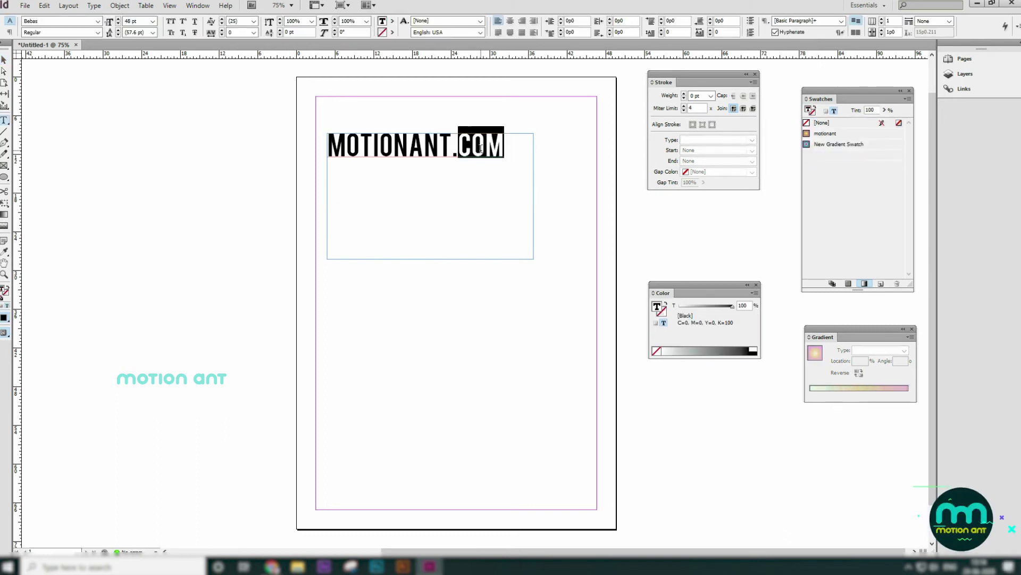
key("ctrl+a")
left_click(828, 134)
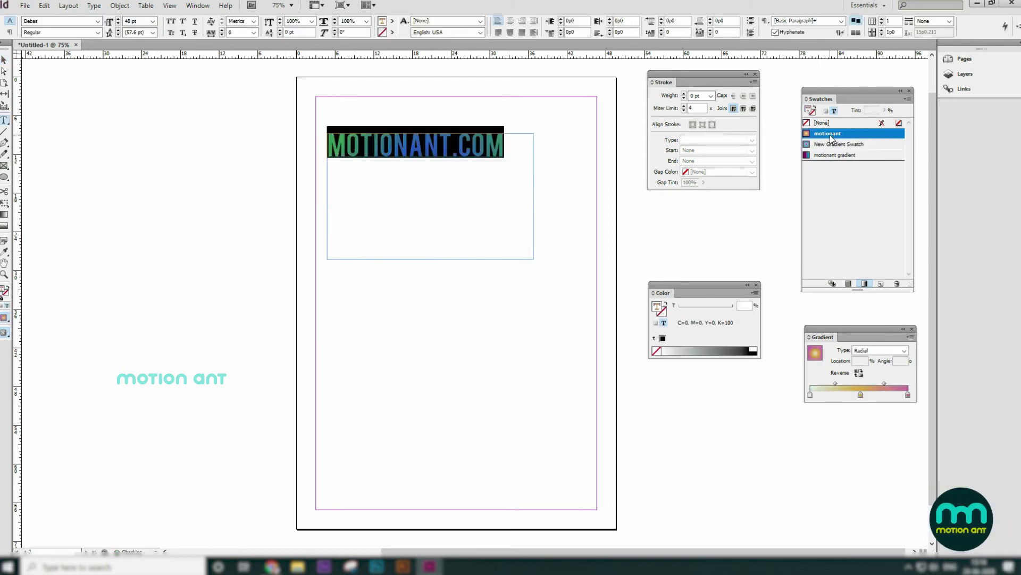
key("Escape")
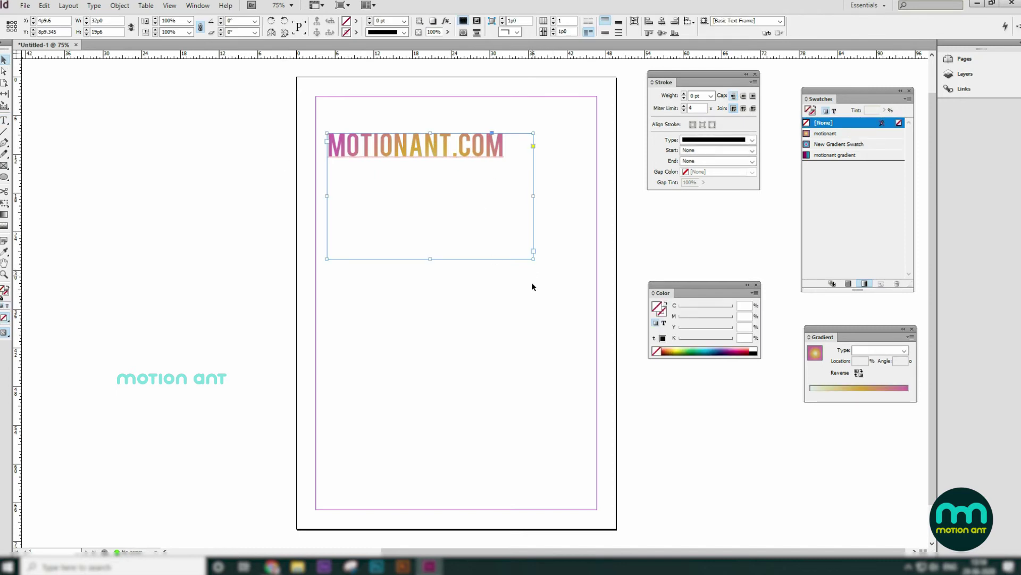
- Fit the text frame to the Motionant.com text in both width and height
left_click(471, 320)
left_click(432, 260)
double_click(429, 258)
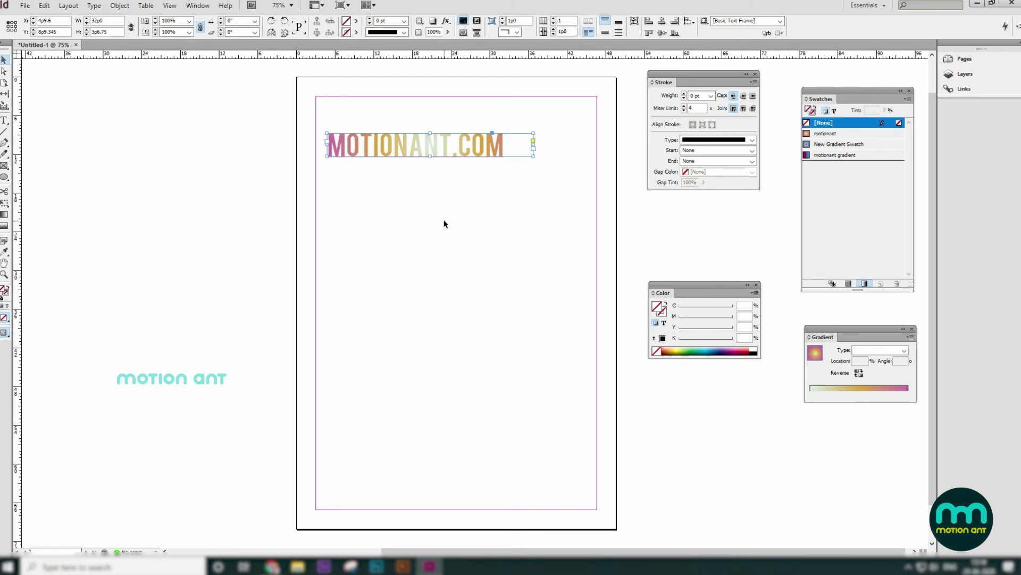
key("ctrl+z")
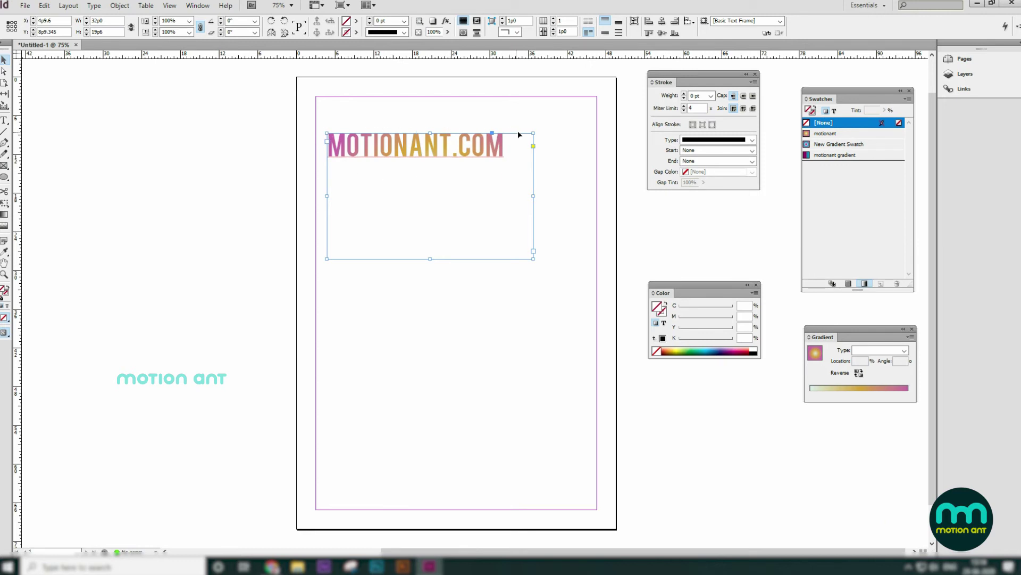
double_click(534, 259)
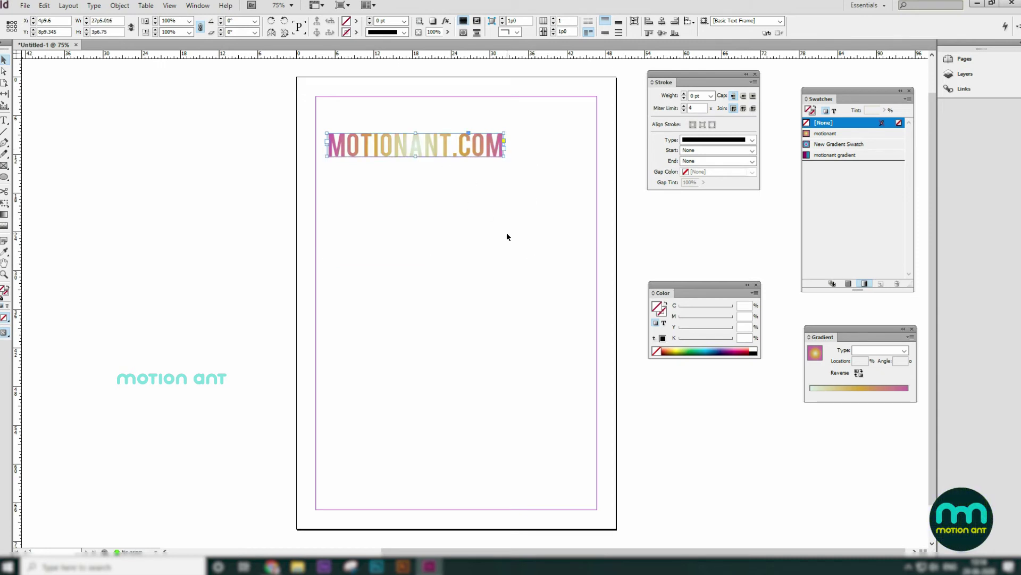
- Fill the fitted text frame itself with the motionant gradient swatch, and undo that fill
left_click(492, 184)
left_click(469, 154)
left_click(828, 135)
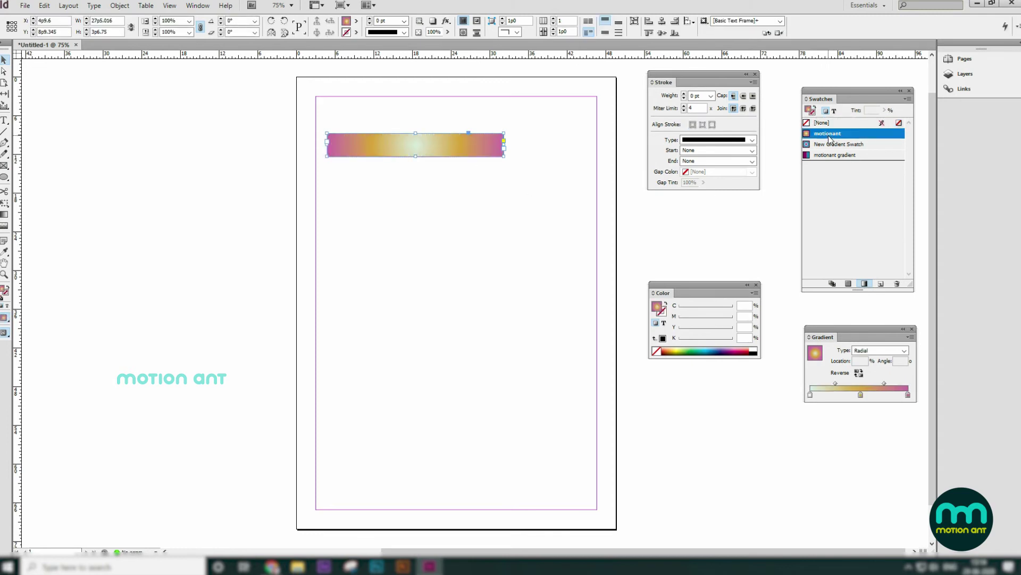
key("ctrl+z")
- Apply the New Gradient Swatch to all of the Motionant.com text
double_click(461, 155)
key("ctrl+a")
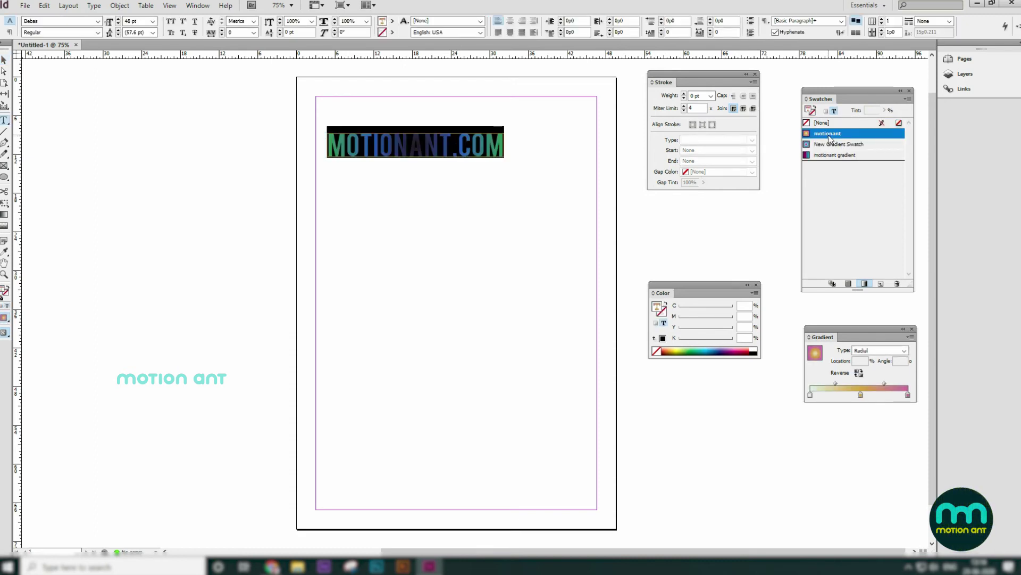
left_click(825, 144)
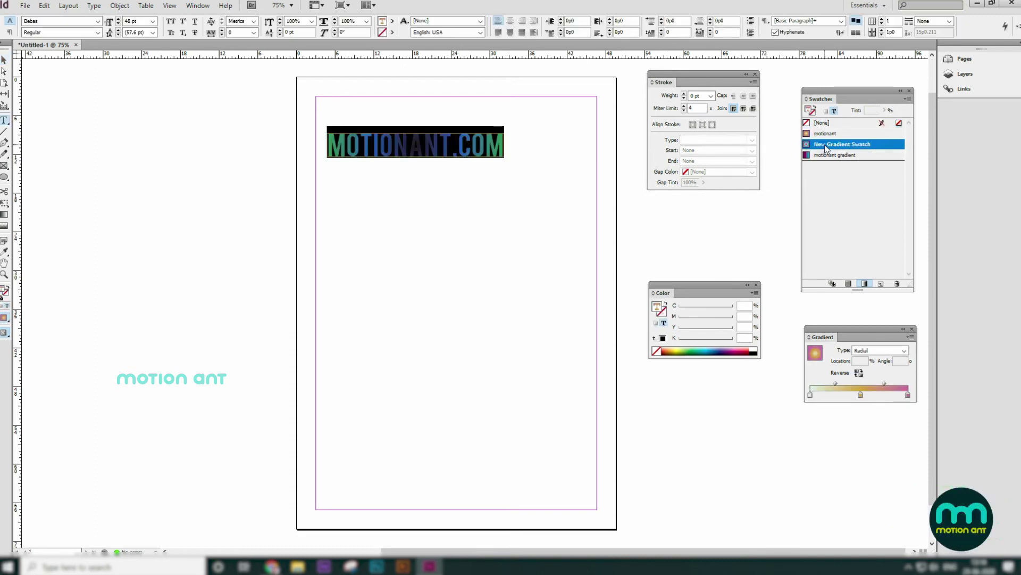
left_click(5, 61)
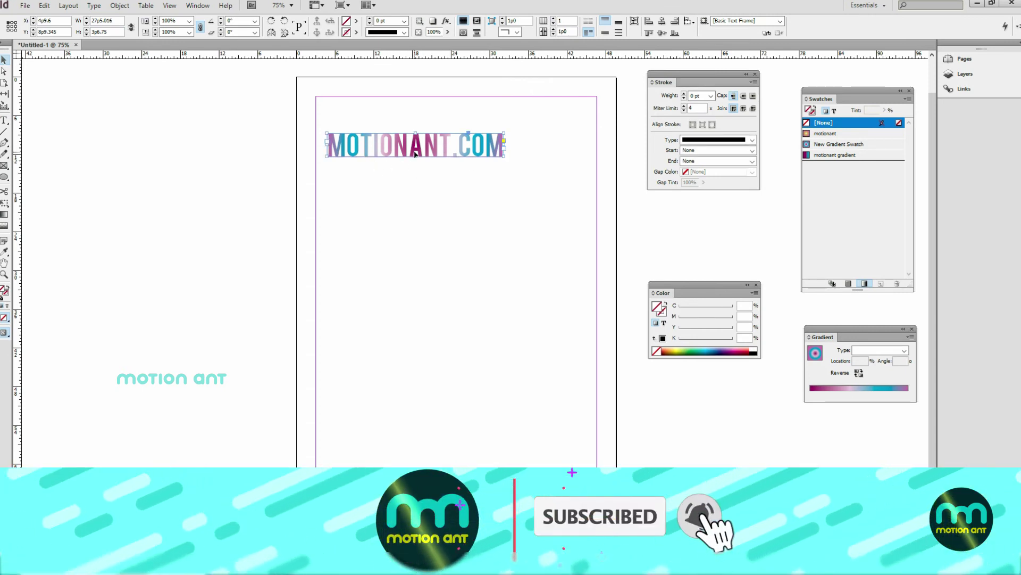
- Draw a diagonal line about 31p0 long below the text and give it a 20 pt stroke
left_click(4, 131)
left_click_drag(358, 230, 451, 406)
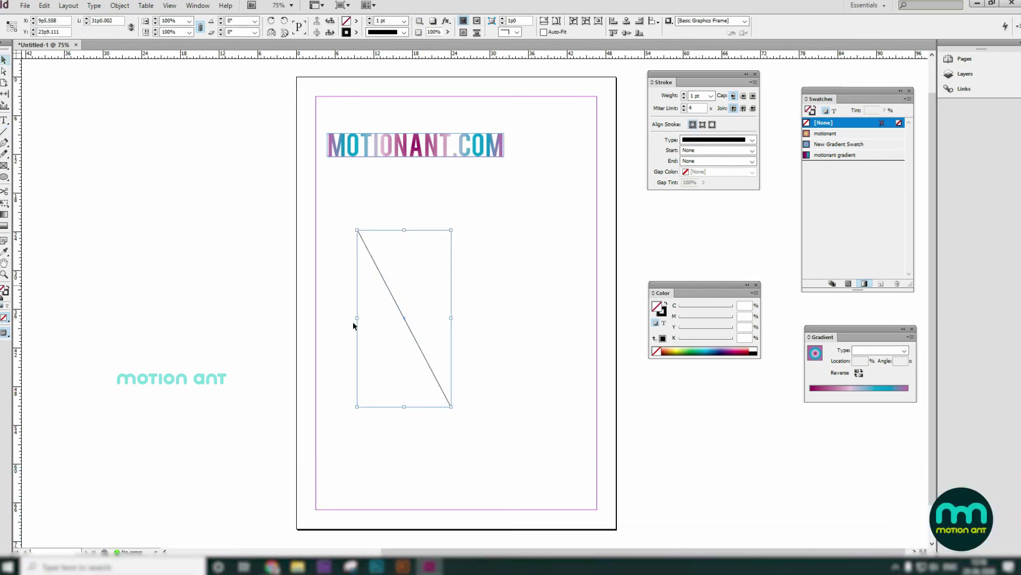
left_click(407, 20)
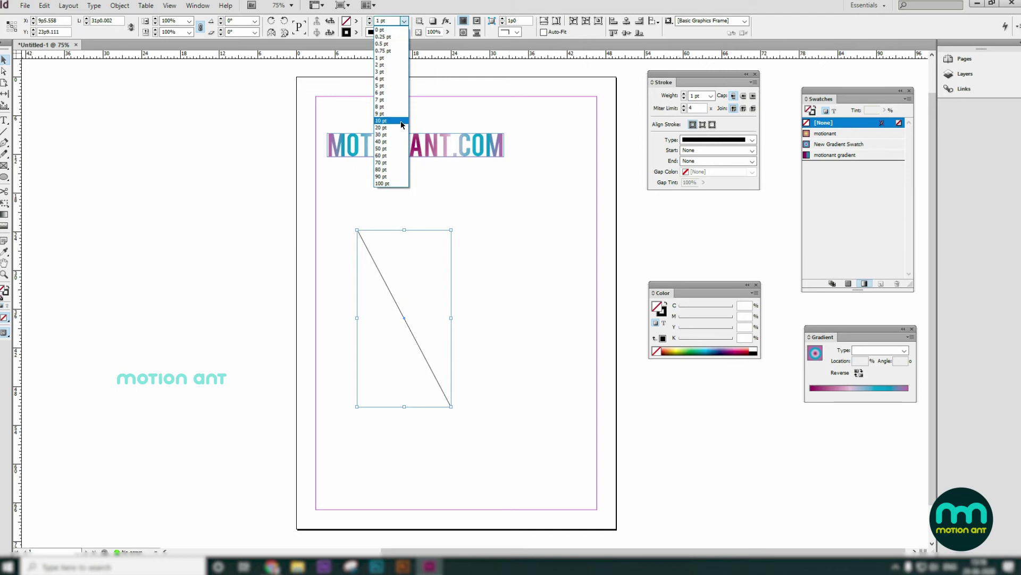
left_click(401, 121)
left_click(405, 21)
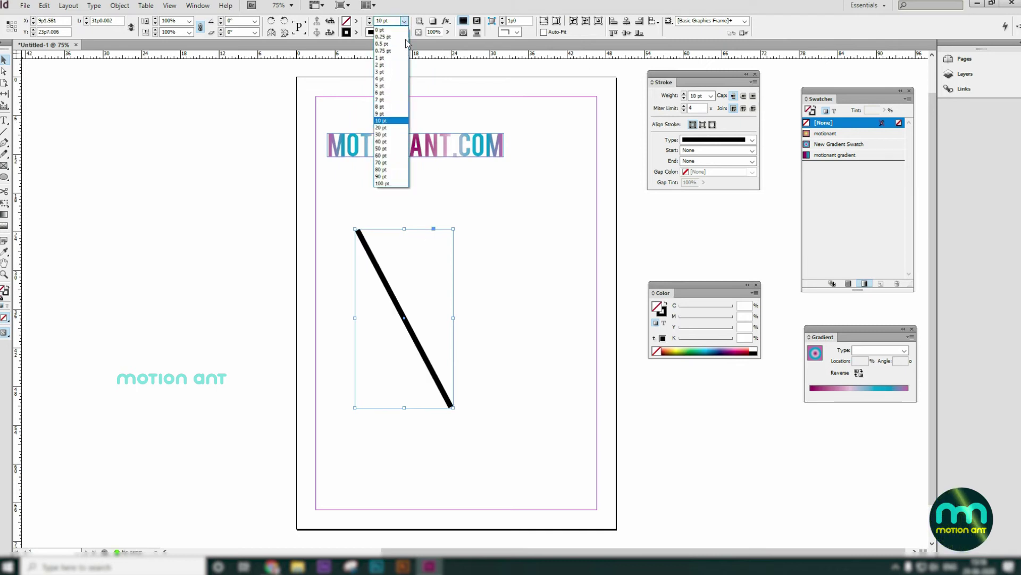
left_click(382, 128)
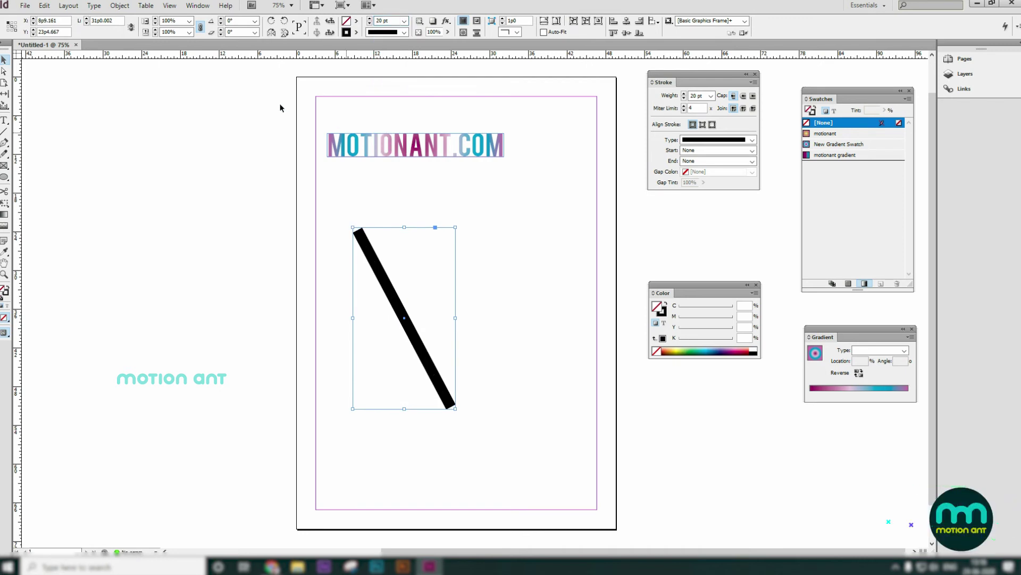
- Reopen the Stroke panel slightly lower in the workspace and close the Color and Gradient panels
left_click(756, 74)
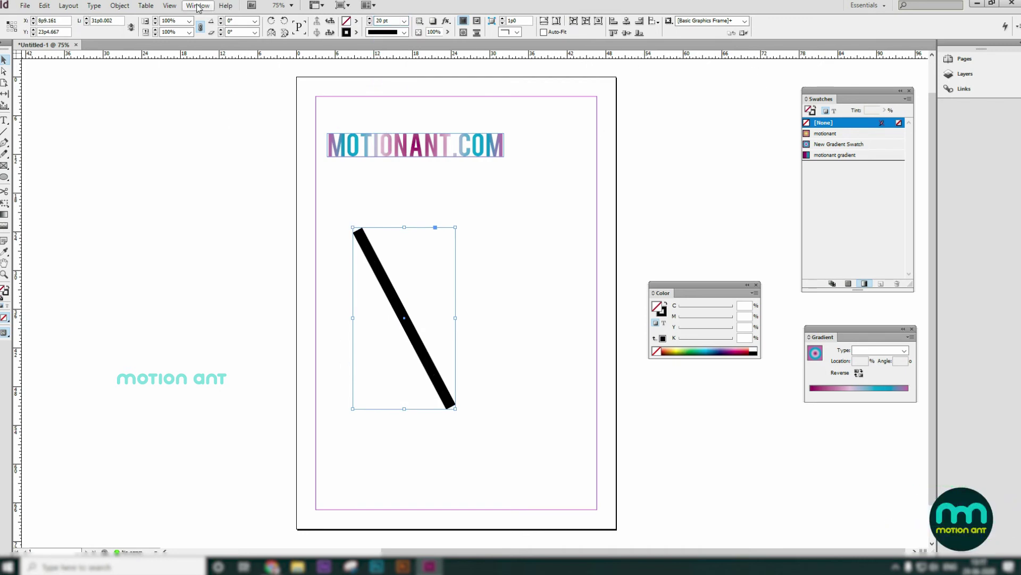
left_click(198, 6)
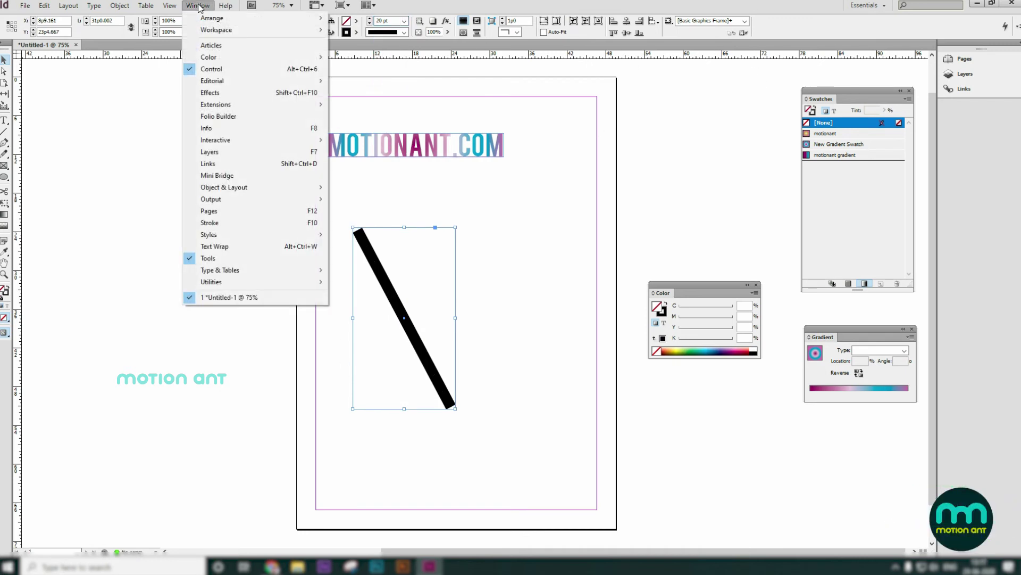
left_click(233, 225)
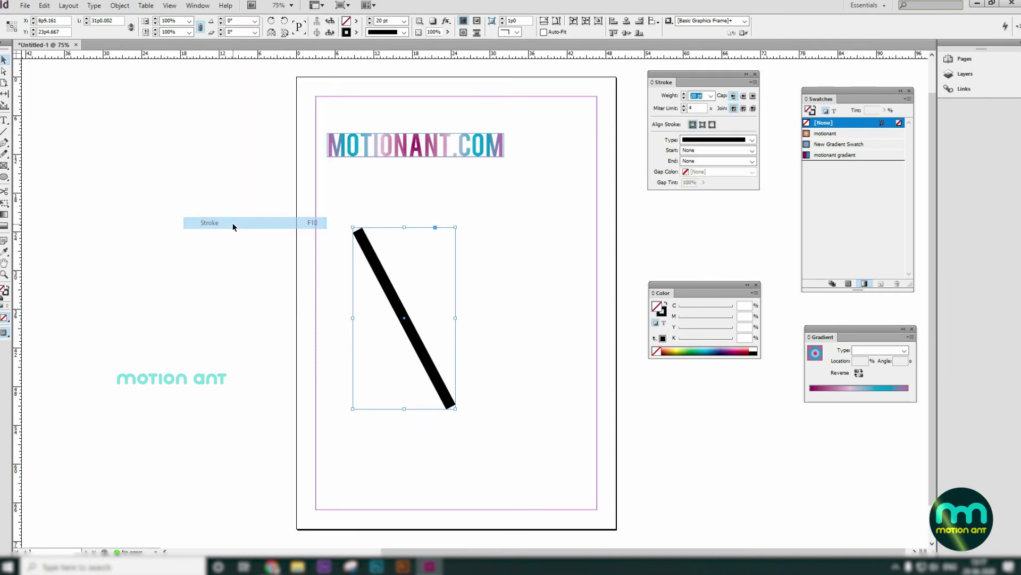
left_click(756, 285)
left_click(912, 329)
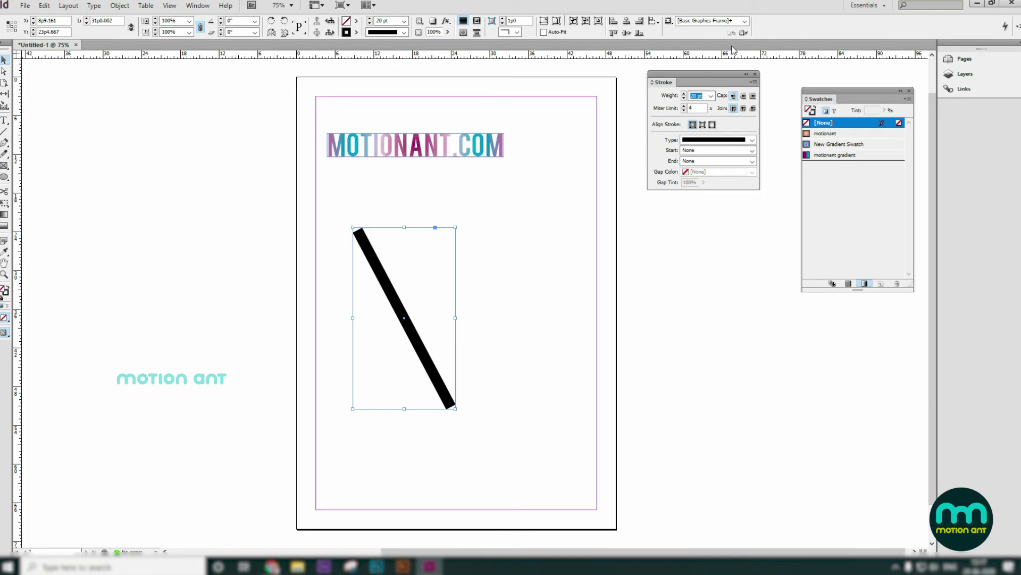
left_click_drag(689, 85, 680, 133)
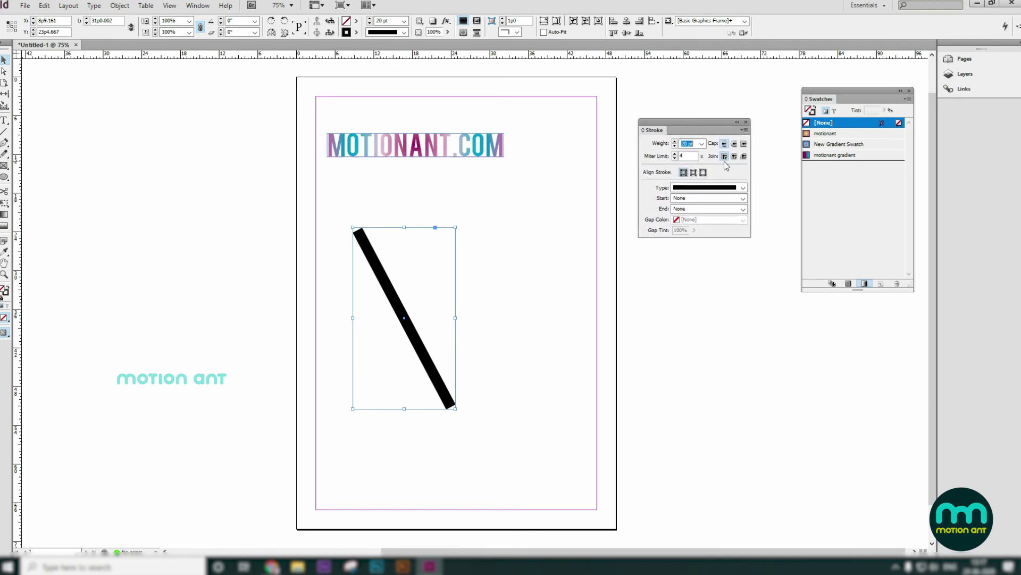
- Increase the diagonal line's stroke weight to 26 pt
left_click(675, 141)
left_click(674, 141)
left_click(675, 141)
left_click(674, 141)
left_click(674, 141)
left_click(674, 141)
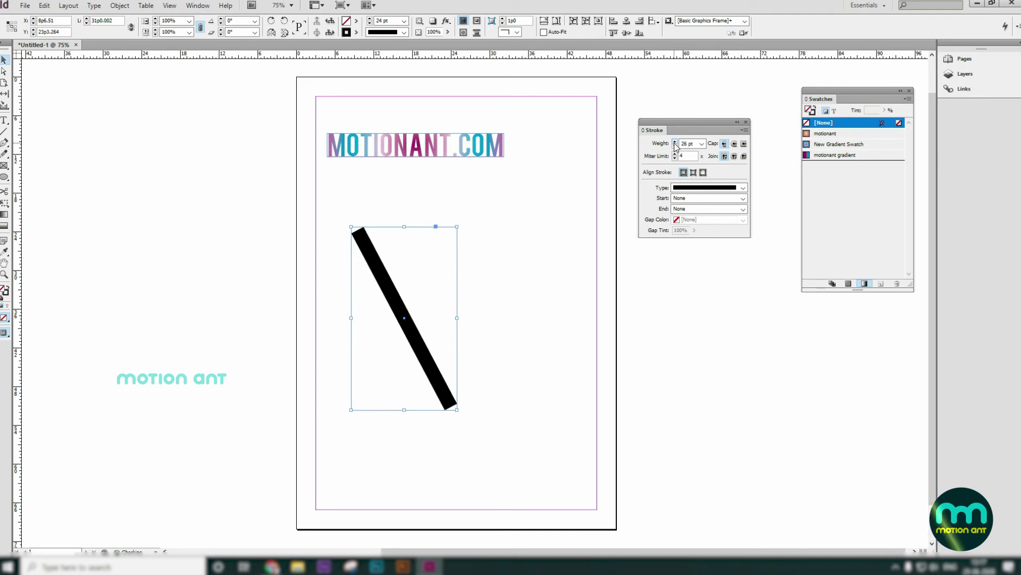
- Try the projecting cap on the diagonal line and settle on the round cap
left_click(735, 143)
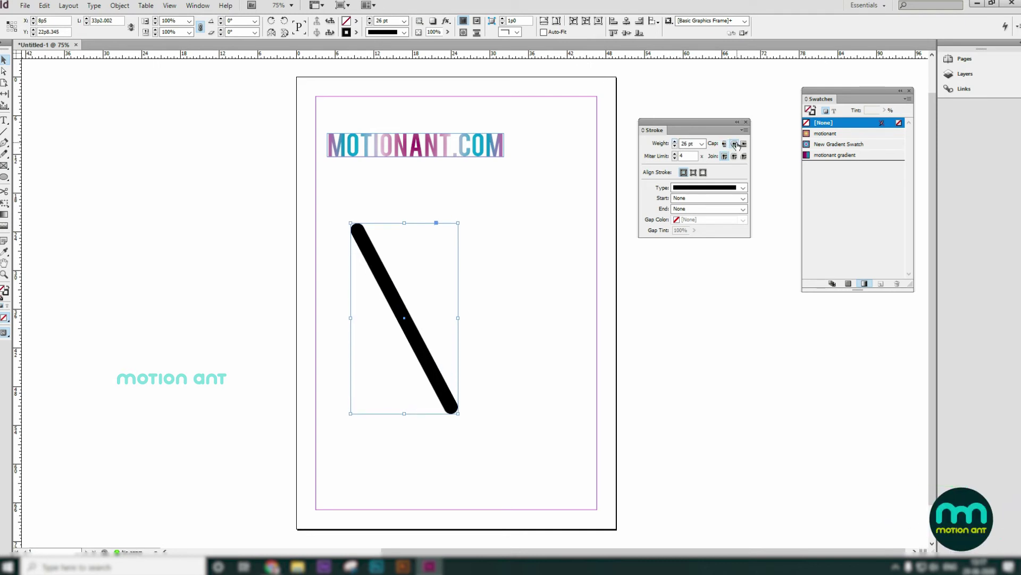
left_click(743, 144)
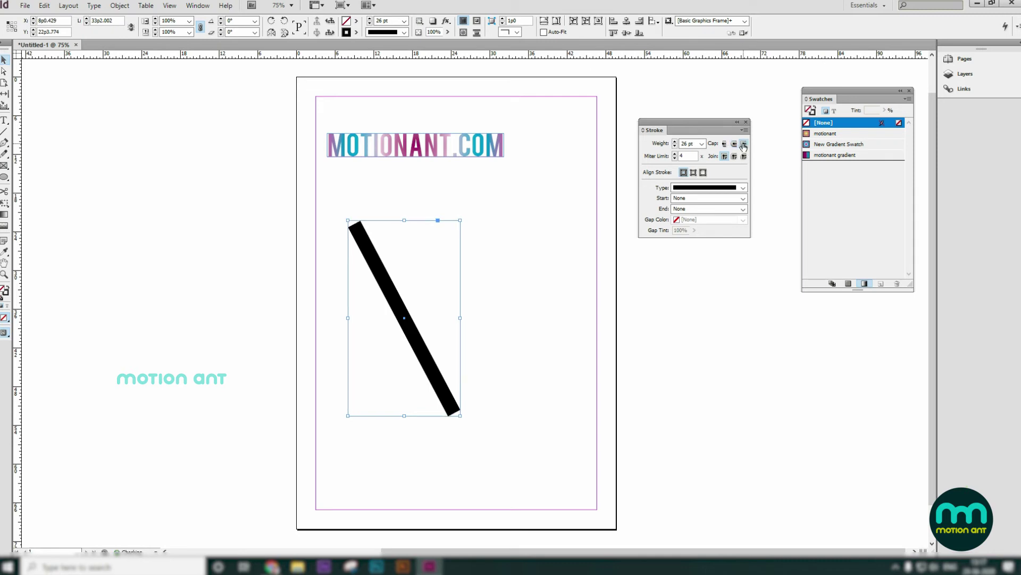
left_click(735, 144)
- Raise the diagonal line's miter limit to 15
left_click(676, 153)
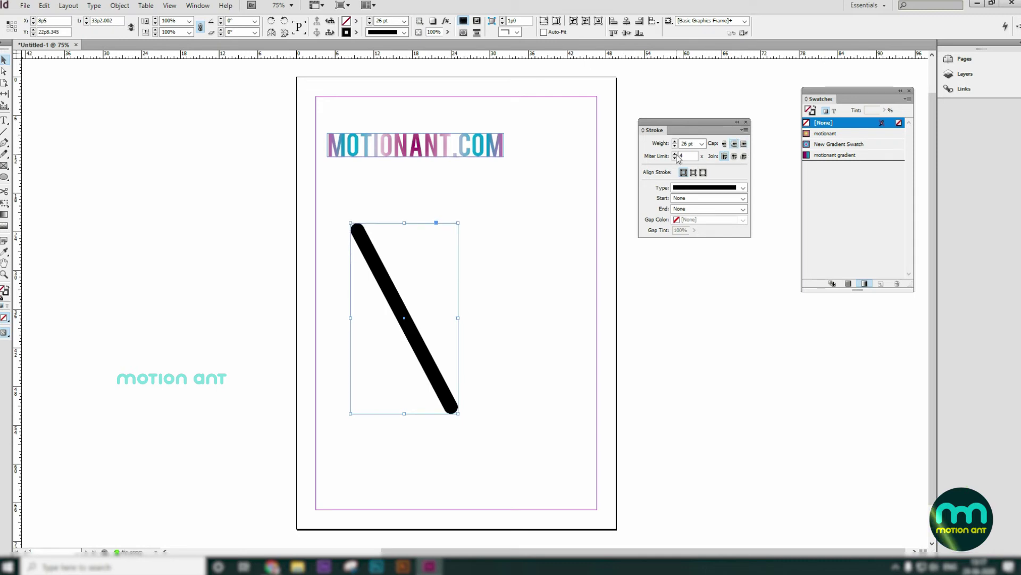
left_click(675, 154)
left_click(675, 154)
left_click(675, 154)
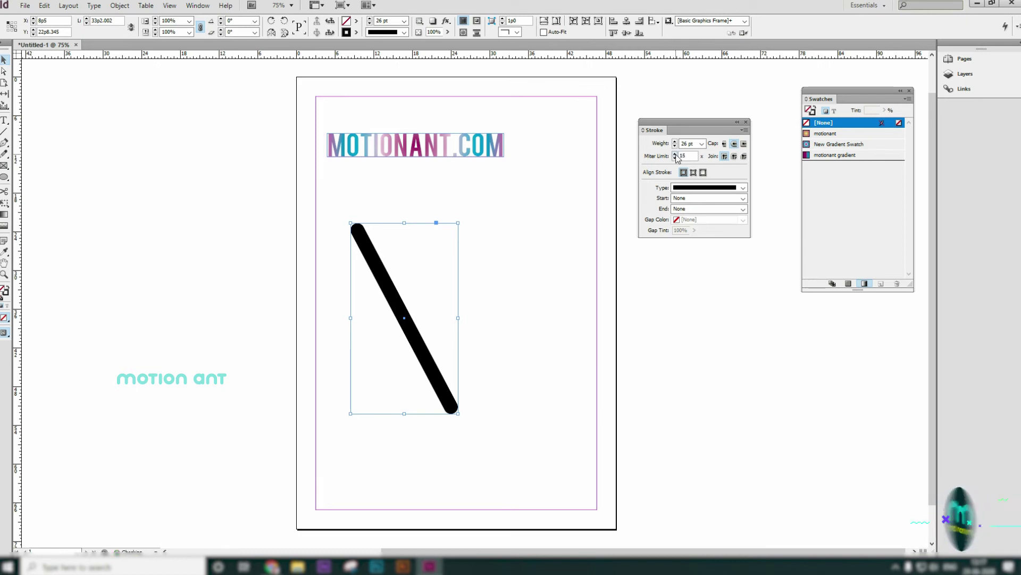
- Set the diagonal line's join to bevel and align its stroke to the outside
left_click(734, 157)
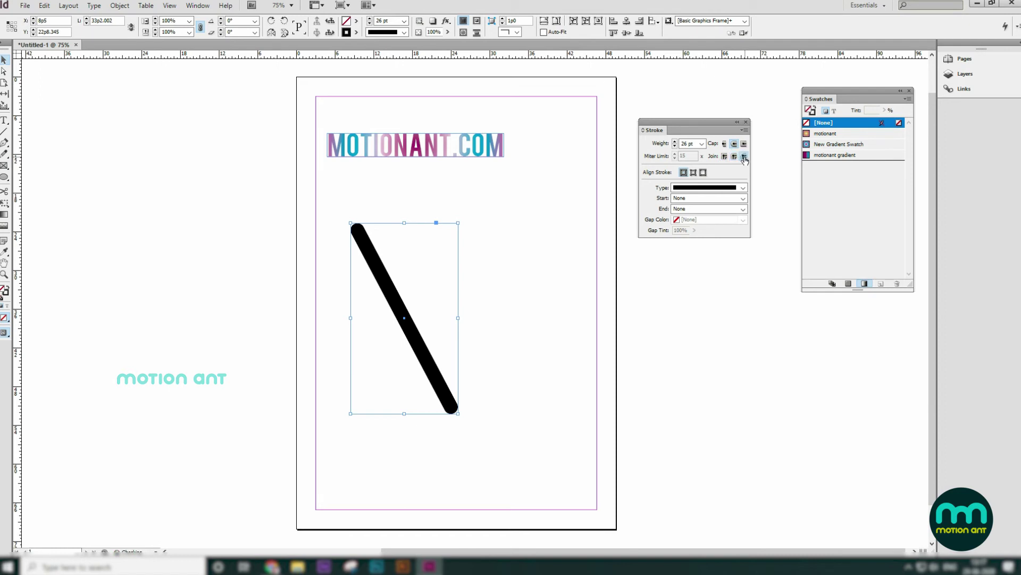
left_click(694, 173)
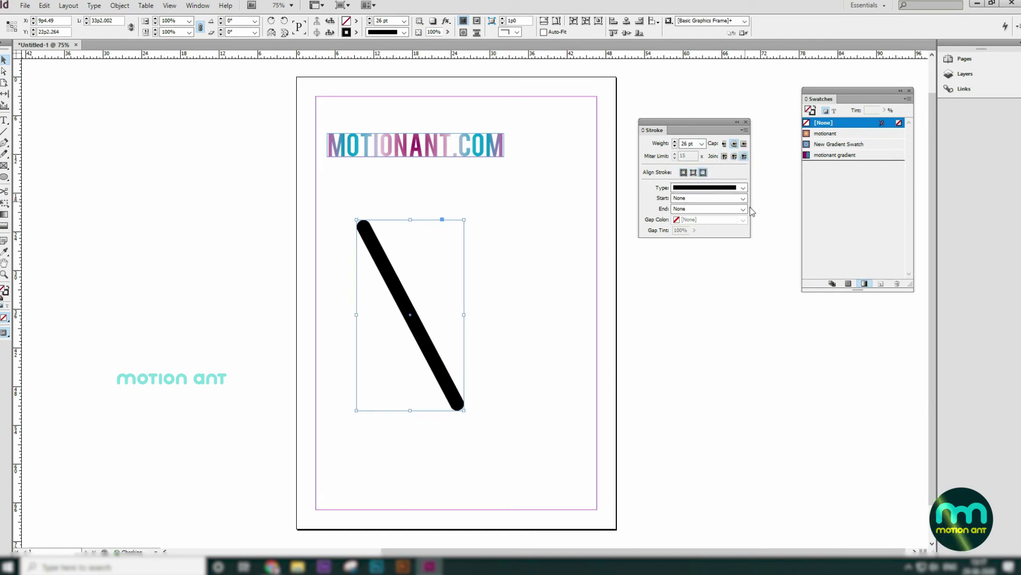
- Try the Thick - Thick, Left Slant Hash and Dotted stroke types on the diagonal line
left_click(743, 188)
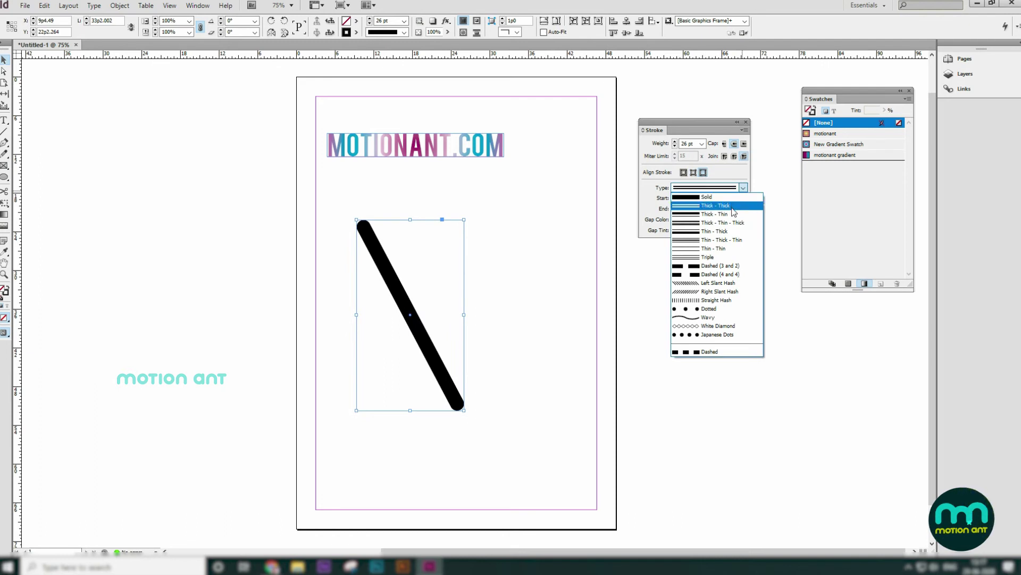
left_click(733, 207)
left_click(743, 188)
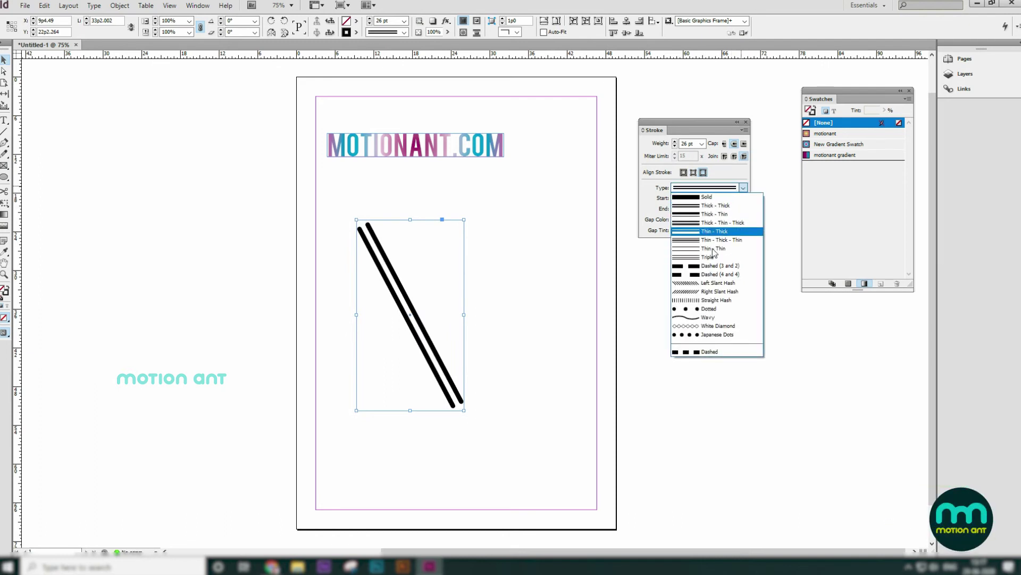
left_click(710, 285)
left_click(743, 187)
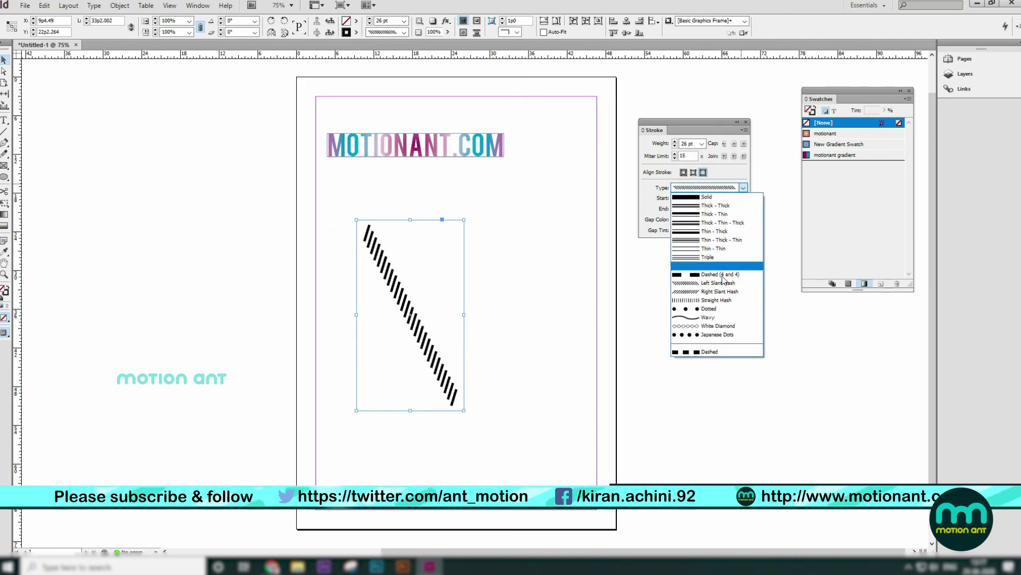
left_click(710, 318)
- Try the White Diamond stroke type on the diagonal line, then set its type back to Solid
left_click(743, 187)
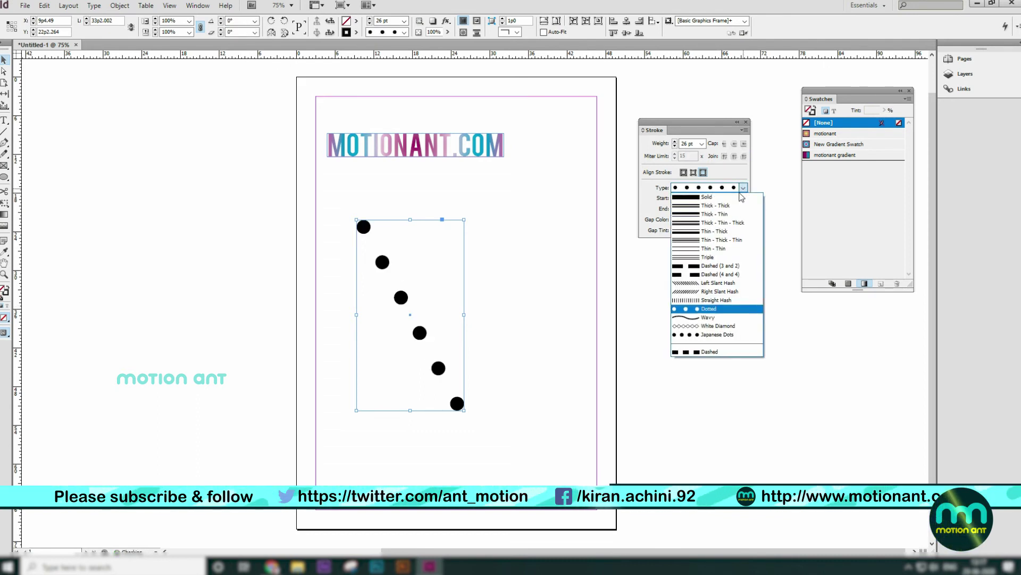
left_click(722, 319)
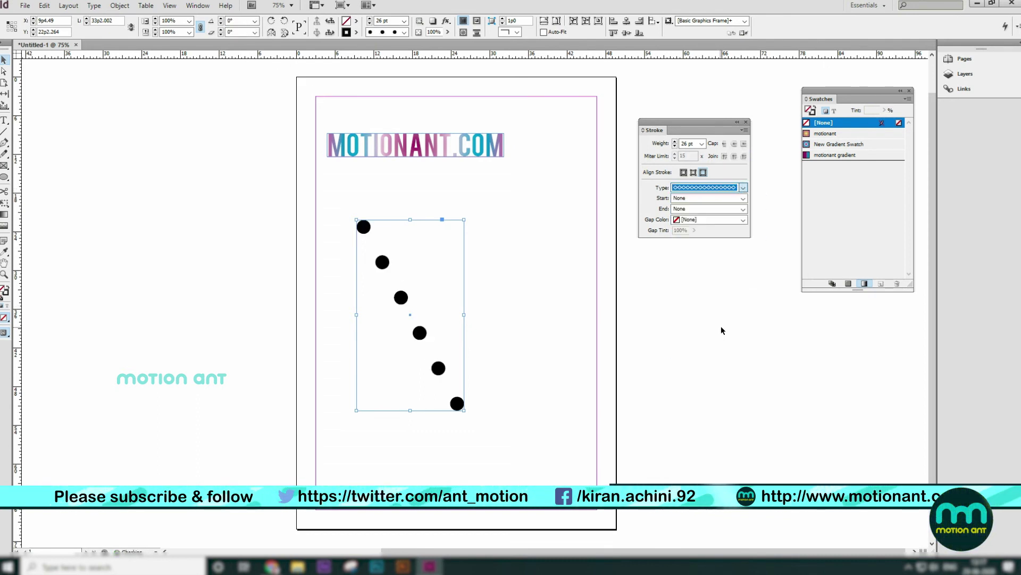
left_click(743, 187)
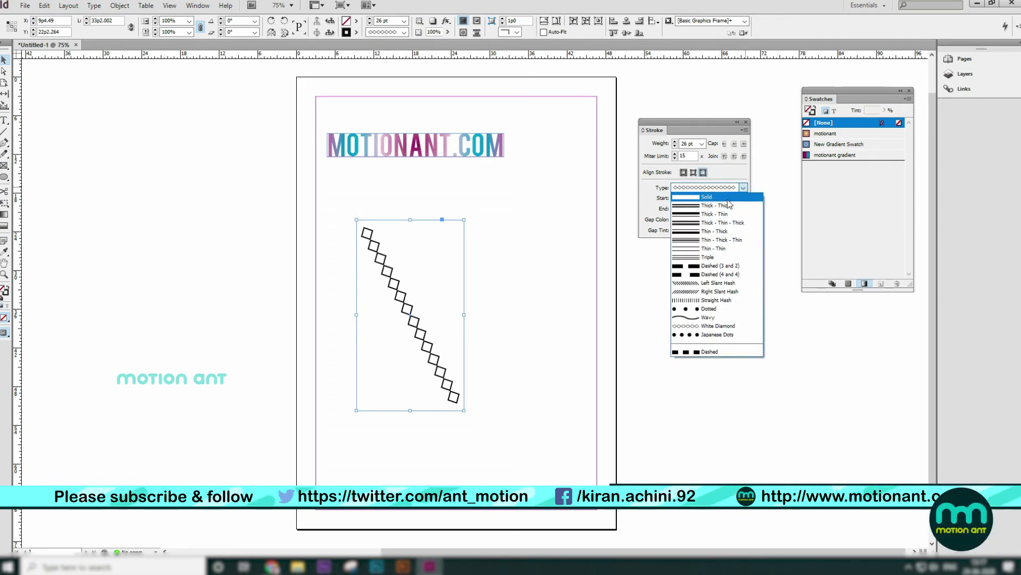
left_click(705, 197)
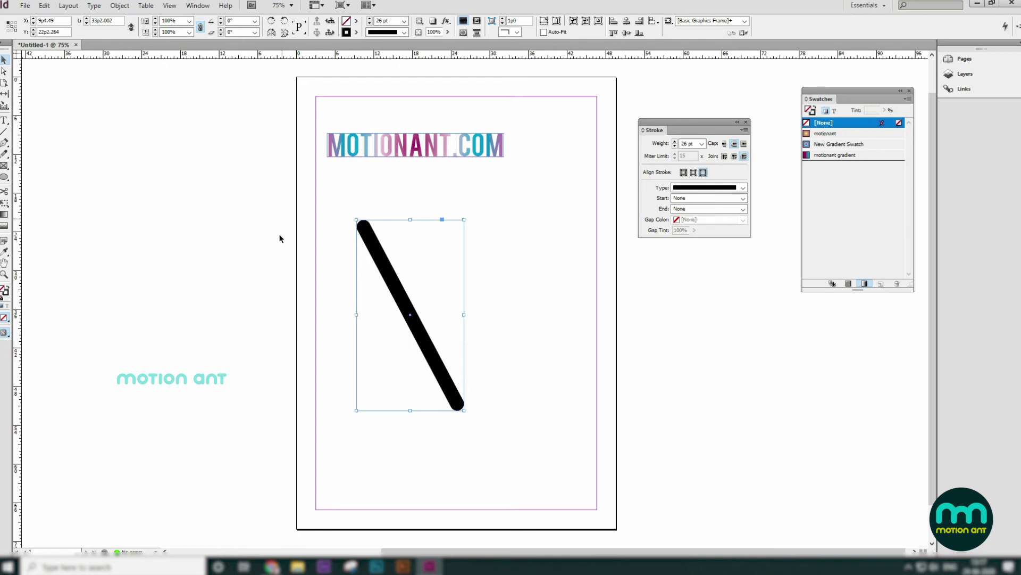
- Try the Bar and Circle shapes at the start of the diagonal line
left_click(743, 198)
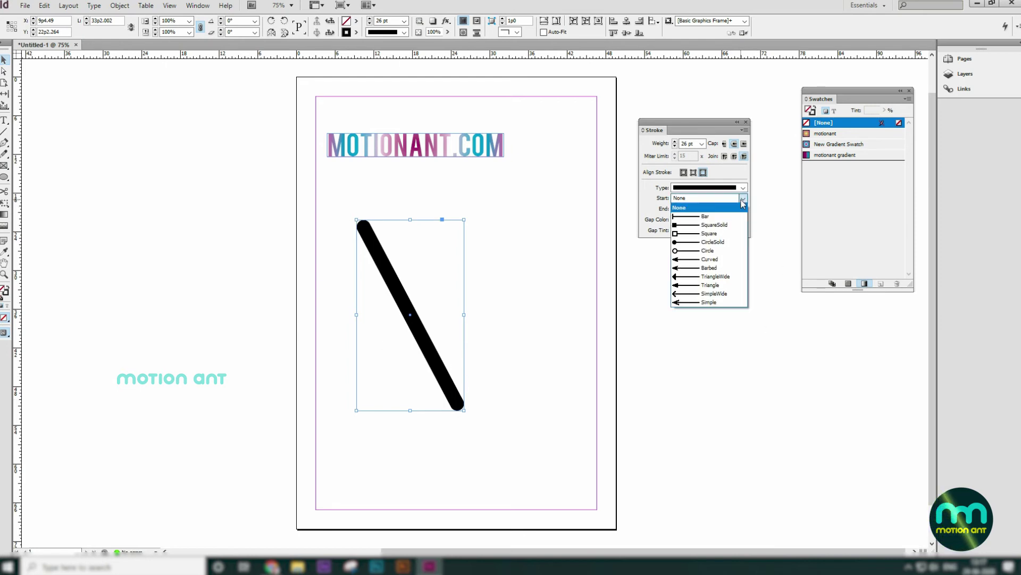
left_click(733, 217)
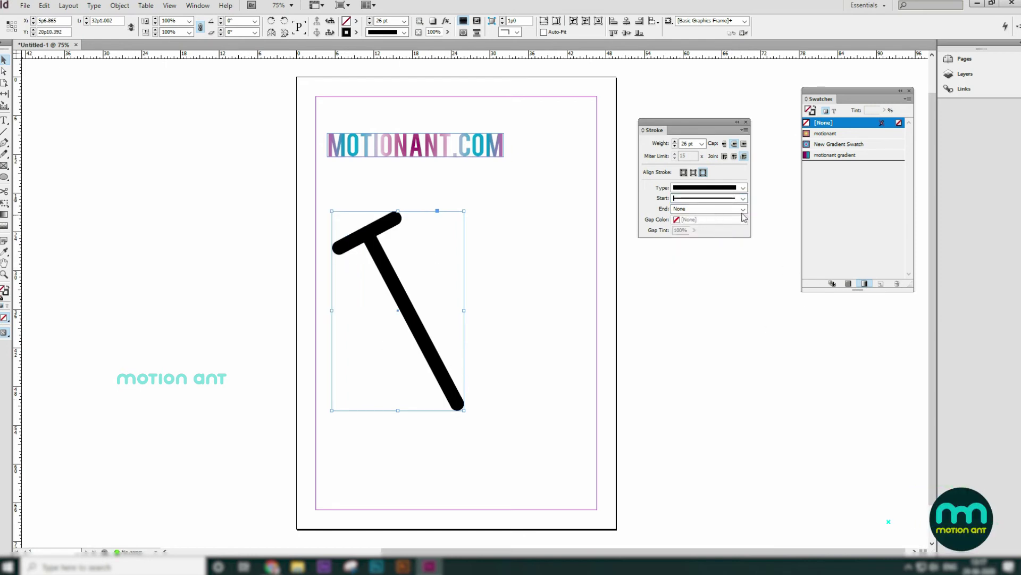
left_click(744, 199)
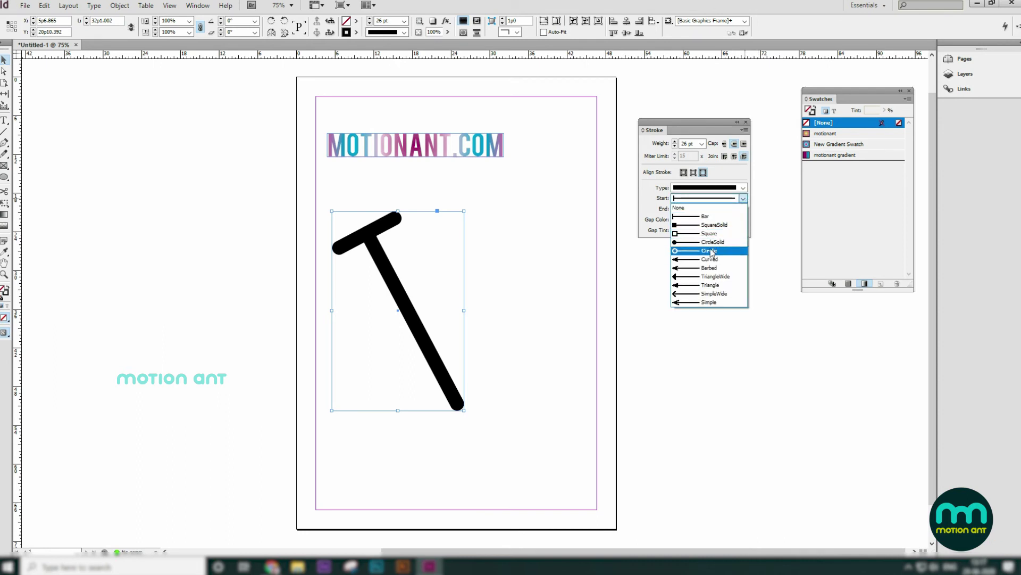
left_click(711, 251)
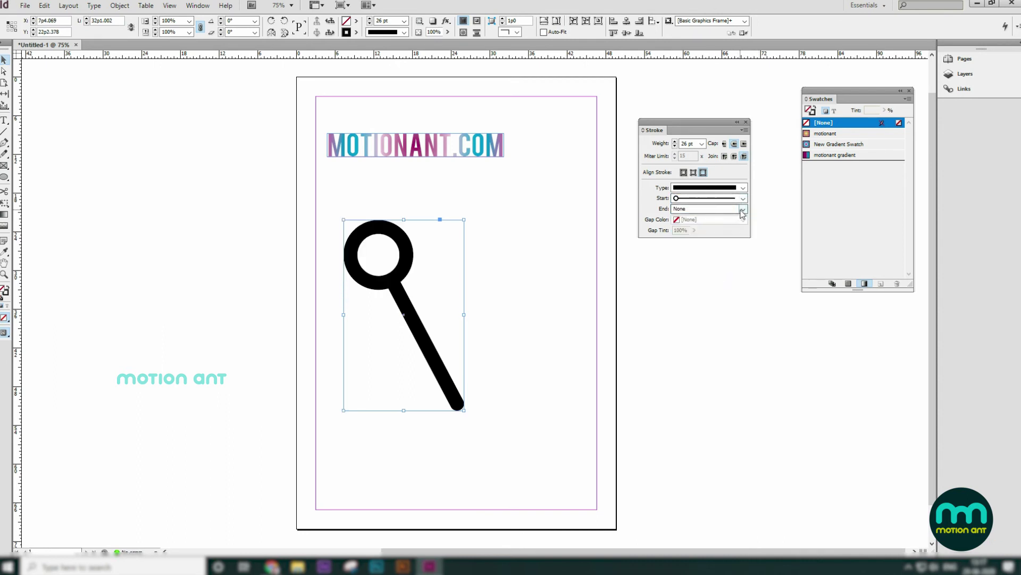
- Try the TriangleWide shape at the diagonal line's end, then settle on Circle
left_click(743, 213)
left_click(707, 286)
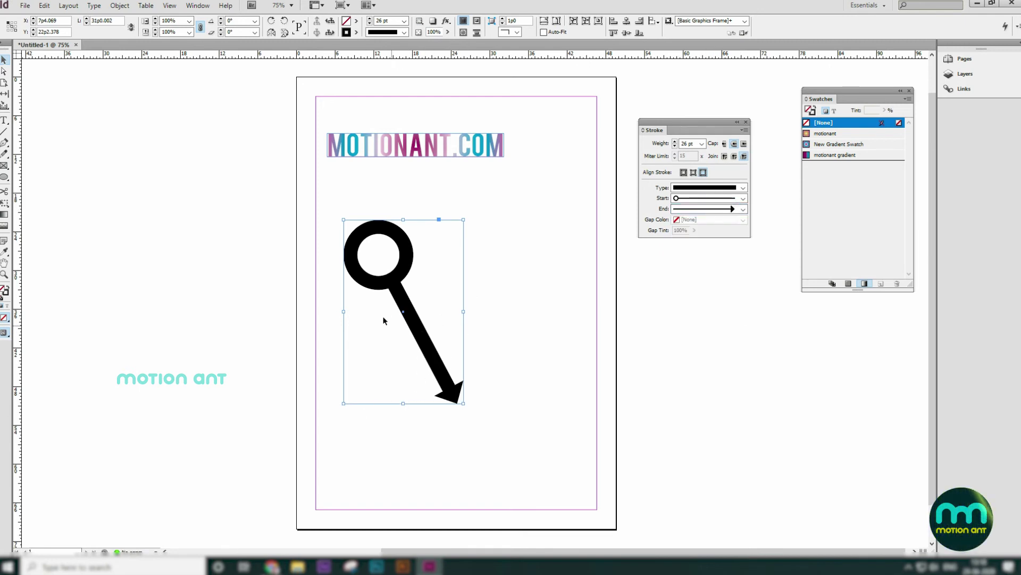
left_click(742, 208)
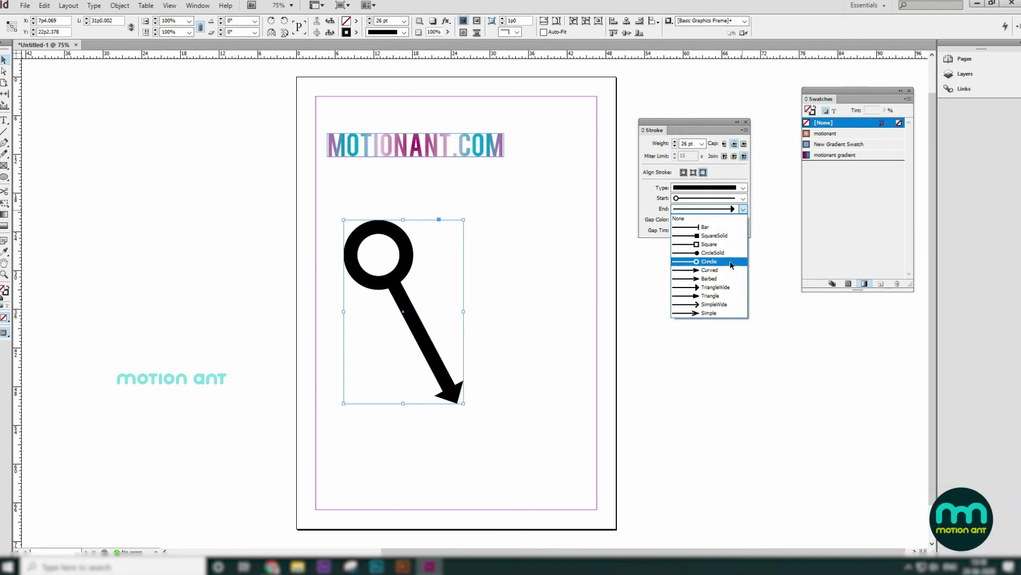
left_click(729, 263)
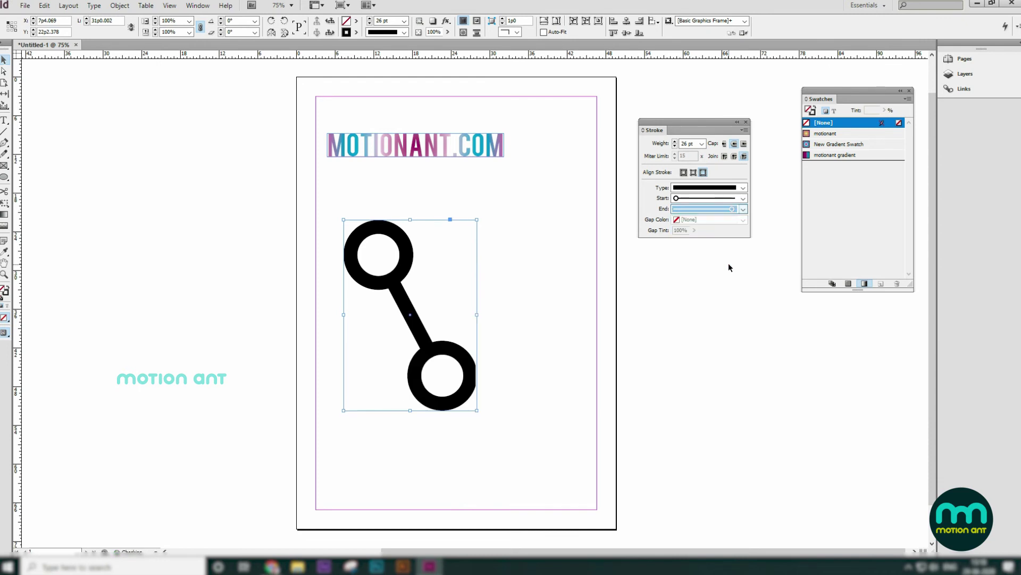
- Try the Curved shape at the diagonal line's start, then set it to Bar
left_click(743, 199)
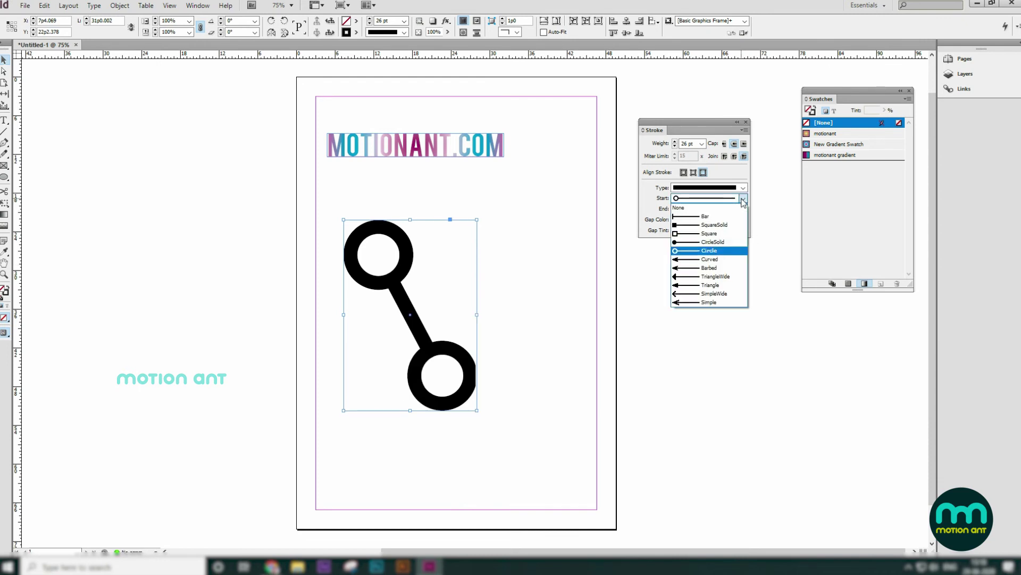
left_click(729, 263)
left_click(743, 198)
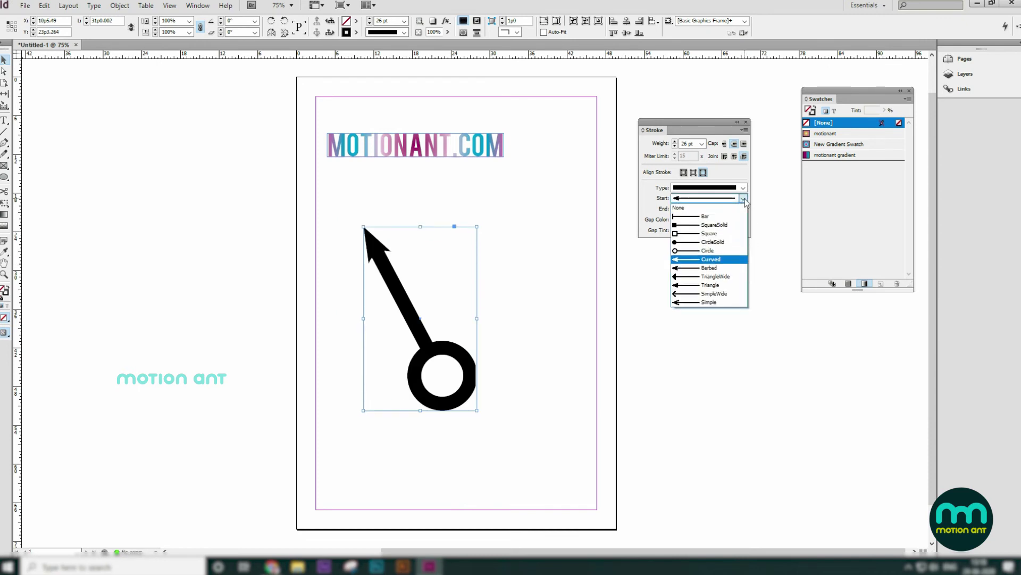
left_click(728, 222)
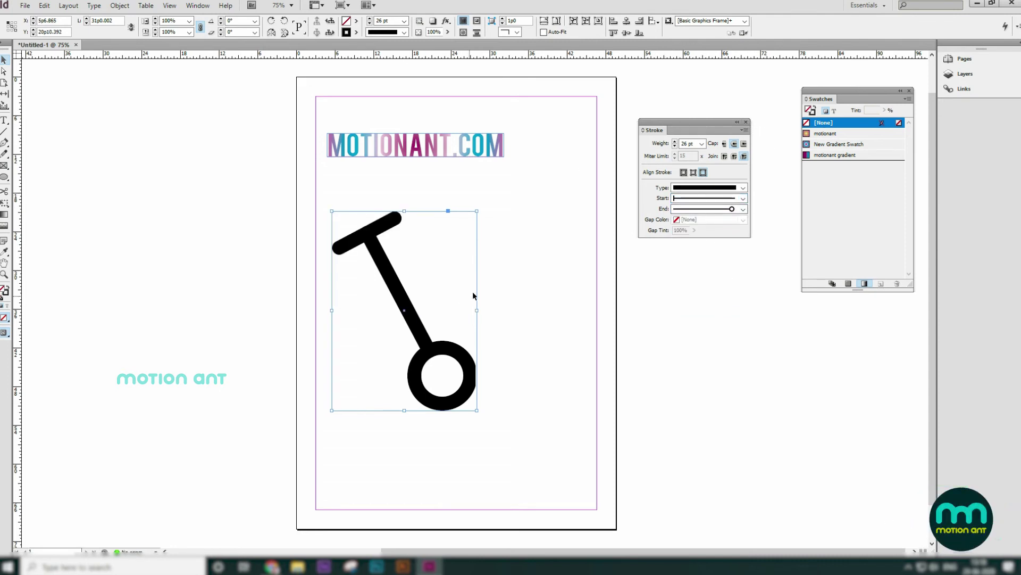
- Reselect the diagonal line and move it slightly to the right on the page
left_click(517, 283)
left_click(426, 322)
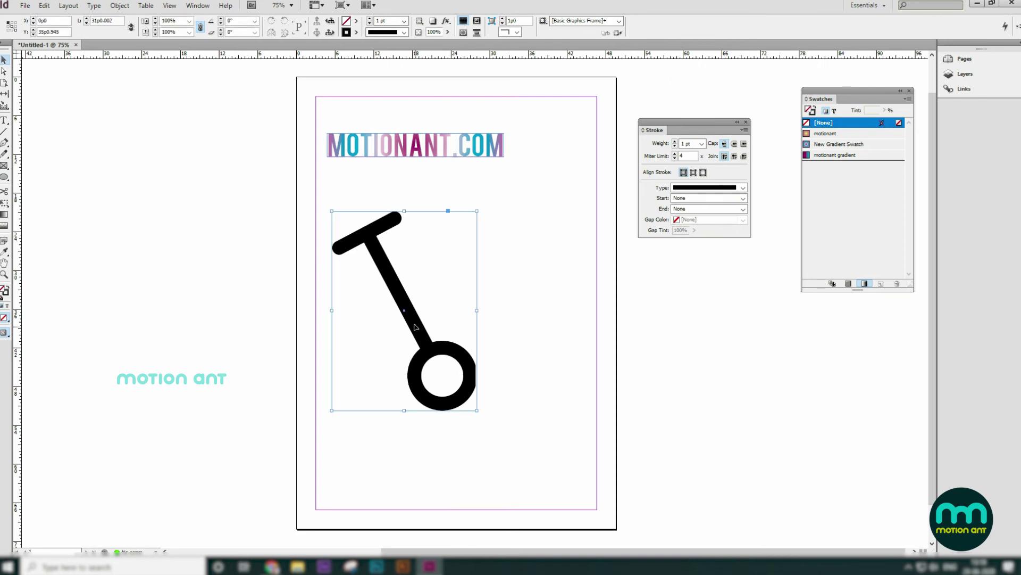
left_click(449, 321)
left_click(448, 321)
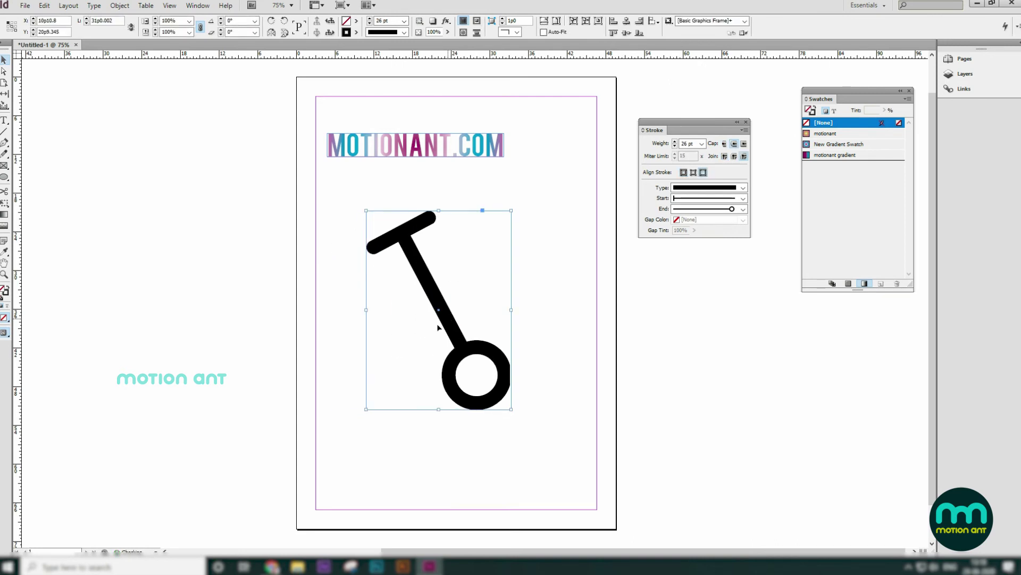
- Try the motionant and motionant gradient swatches on the line's fill and align its stroke to the center
left_click(833, 135)
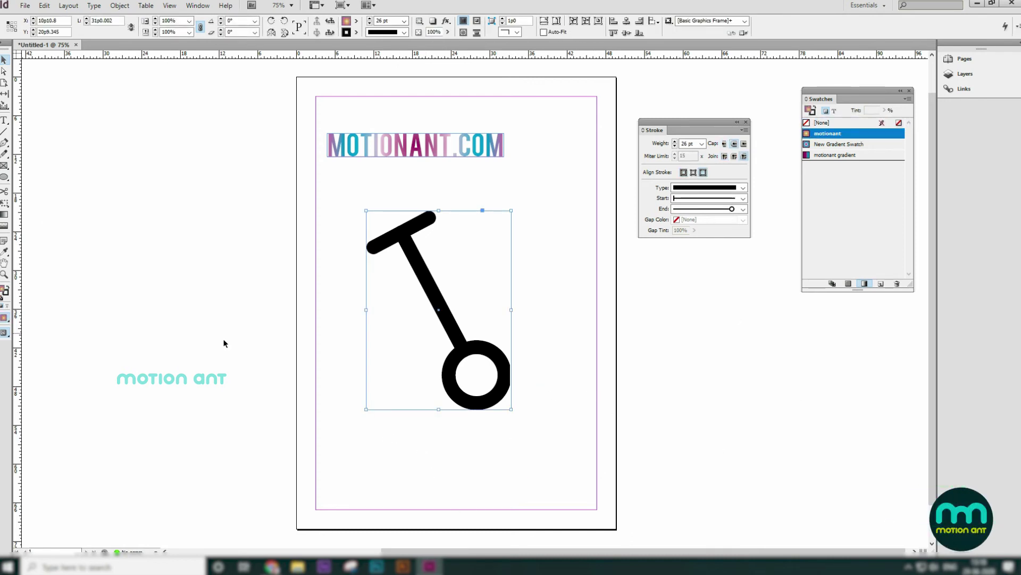
left_click(549, 296)
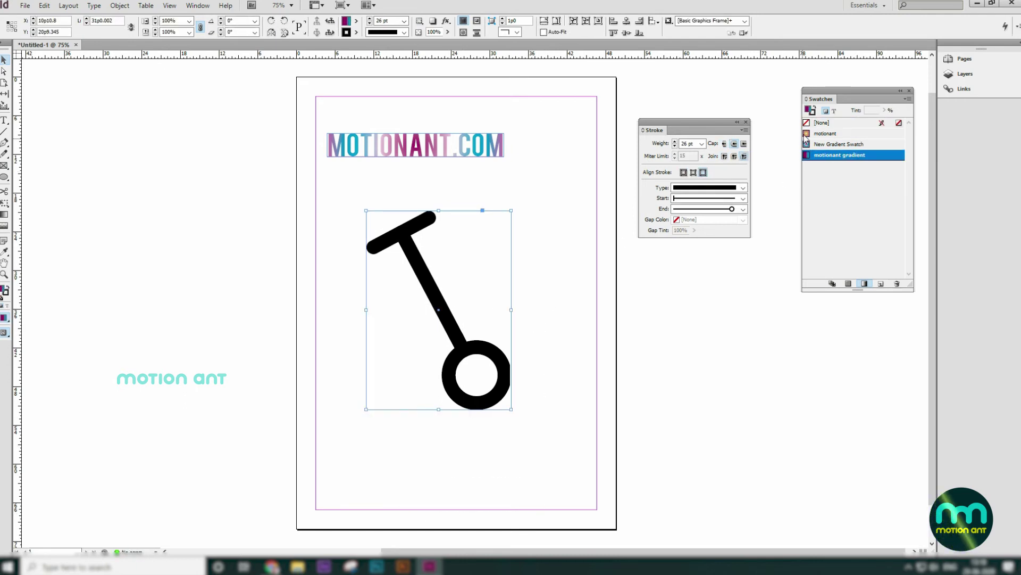
left_click(694, 173)
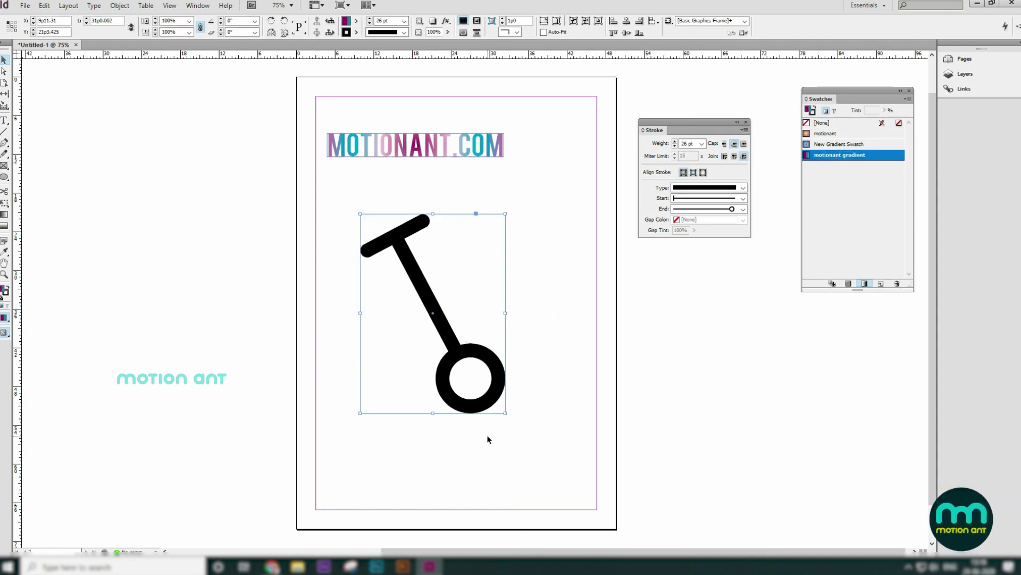
- Reselect the diagonal line and color its stroke with New Gradient Swatch after trying motionant
left_click(584, 257)
mouse_move(539, 319)
left_mouse_down()
mouse_move(419, 479)
mouse_move(423, 468)
left_mouse_up()
left_click_drag(528, 298, 442, 462)
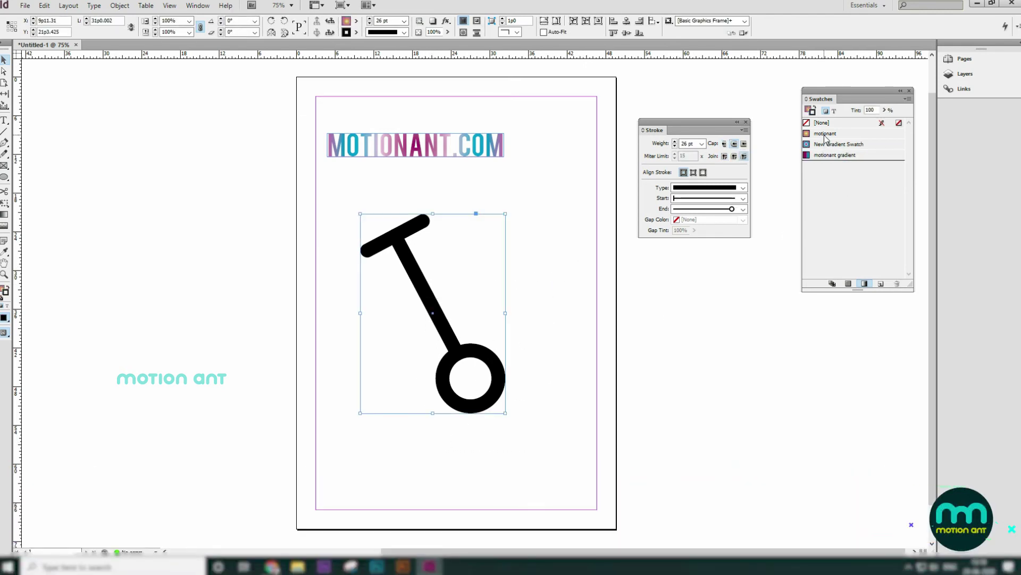
left_click(826, 134)
left_click(830, 145)
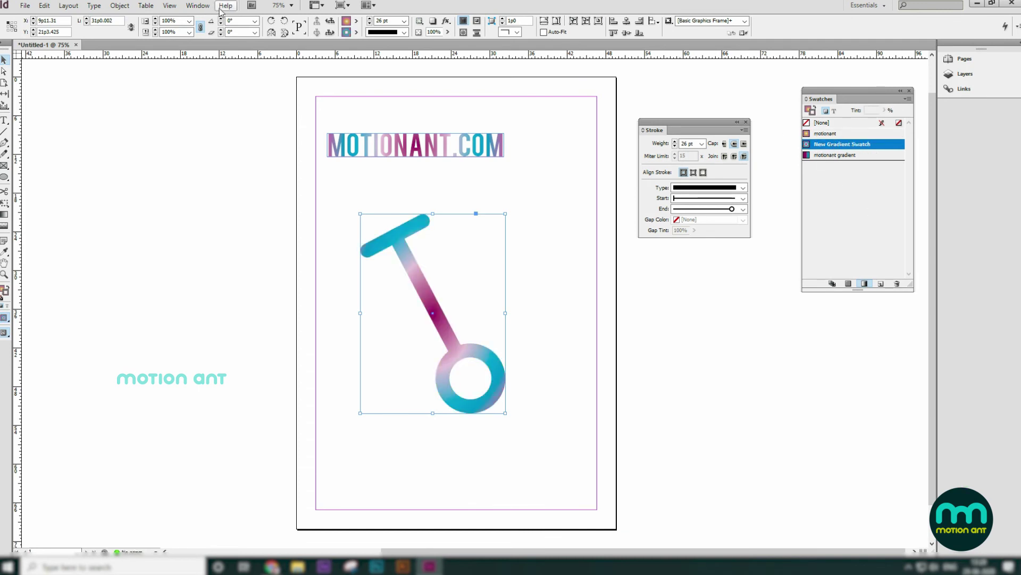
- Bring up the gradient settings and add a color stop at about 52% to the line's radial gradient
left_click(195, 6)
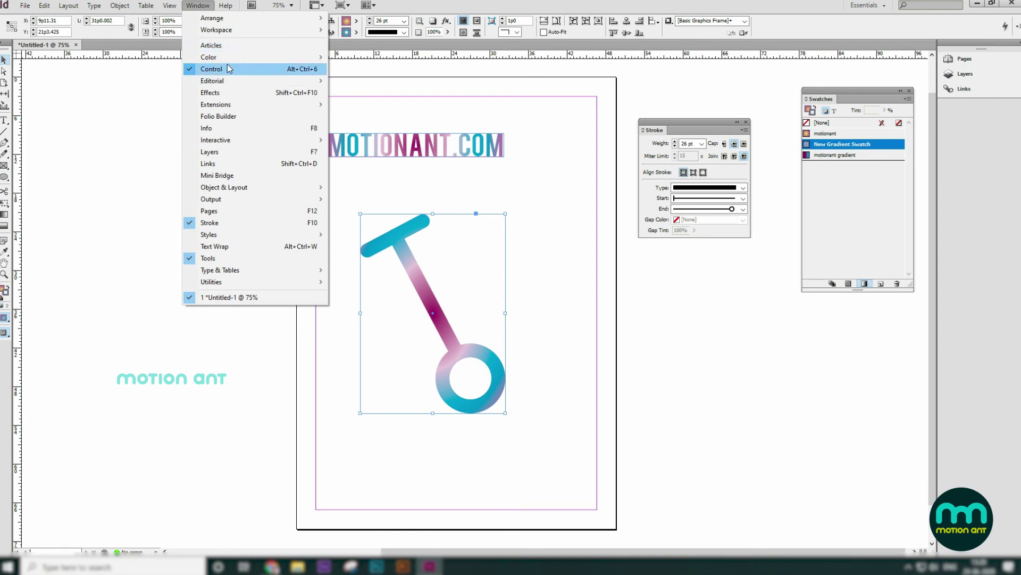
mouse_move(325, 58)
left_click(356, 69)
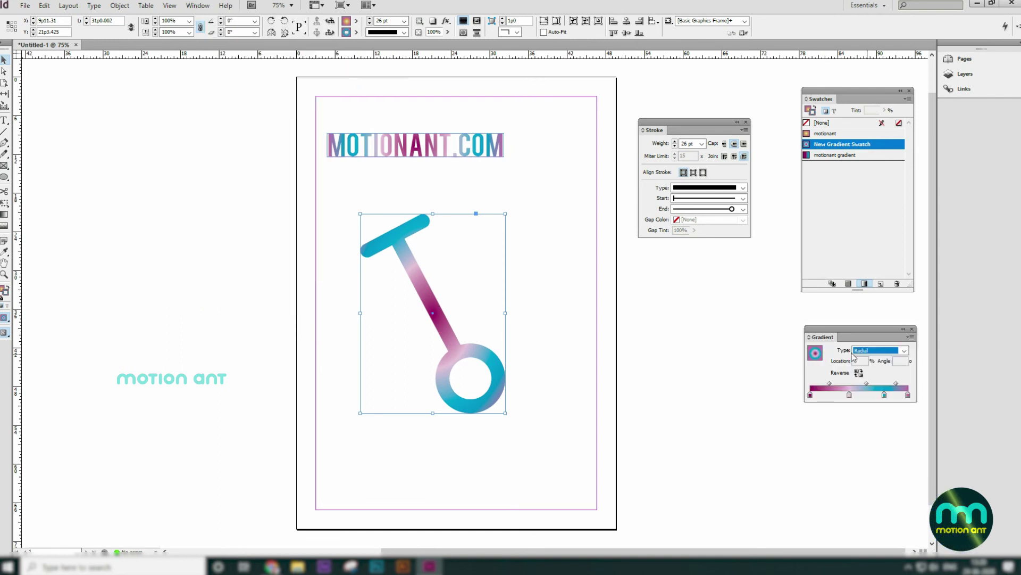
left_click(864, 394)
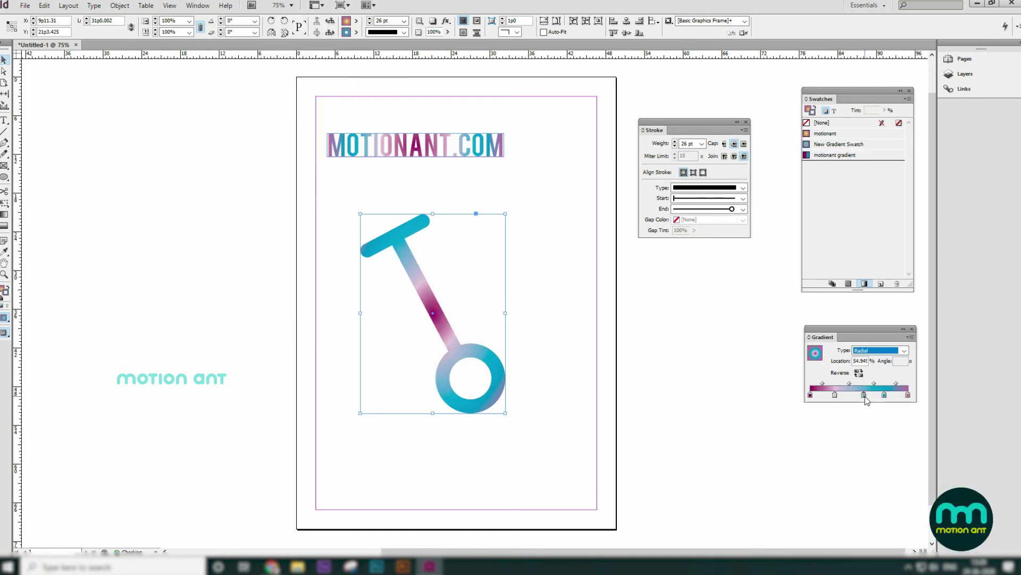
left_click_drag(864, 396, 861, 396)
- Recolor the new gradient stop dark blue (C 100, M 44, Y 0, K 75) and the first stop yellow (C 0, M 9, Y 75, K 0)
left_click(198, 5)
mouse_move(272, 63)
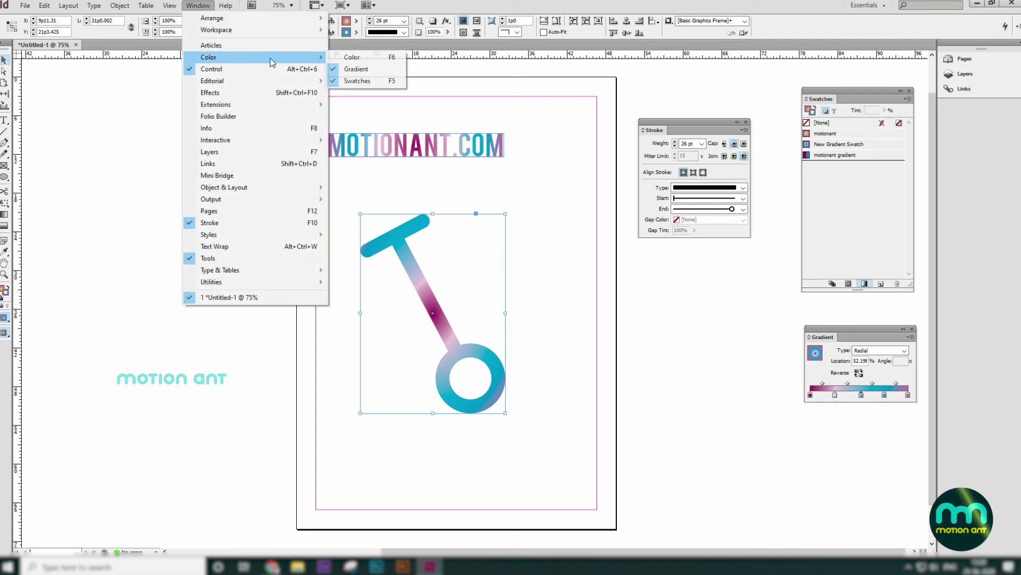
left_click(353, 57)
left_click_drag(706, 355, 720, 362)
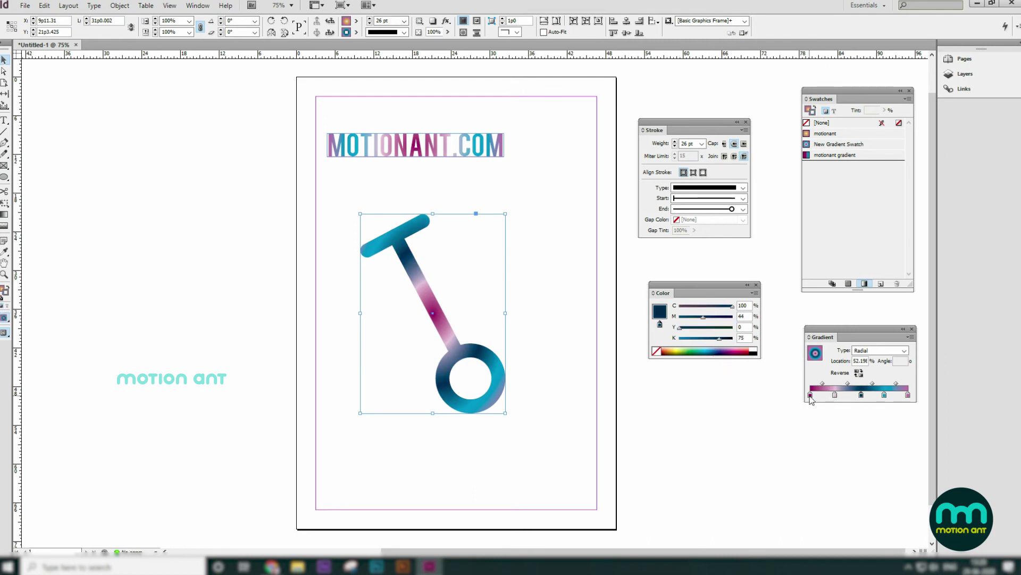
left_click(677, 357)
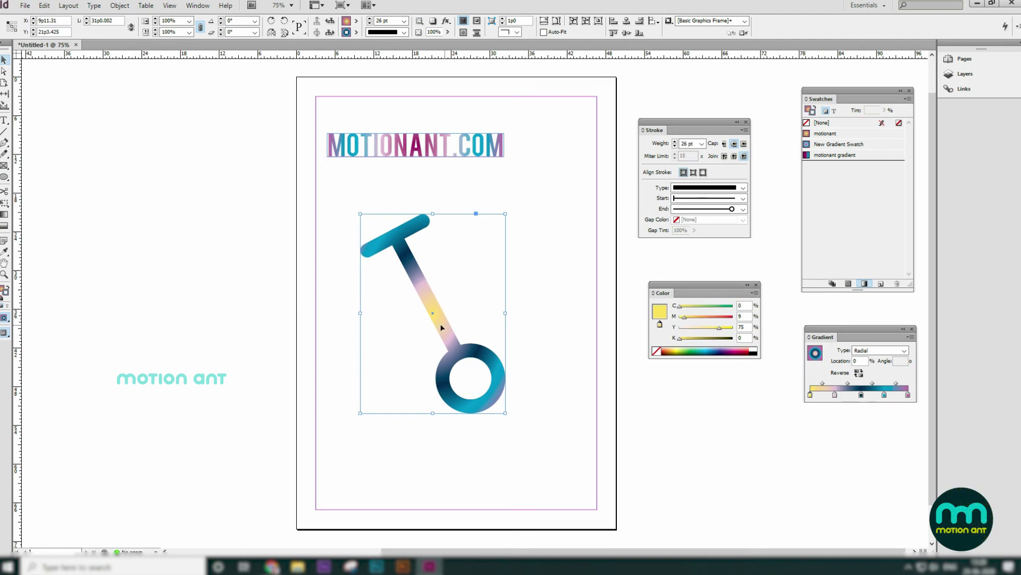
- Move the gradient-stroked line slightly up and to the right, then deselect it
left_click(455, 292)
left_click_drag(434, 320, 446, 307)
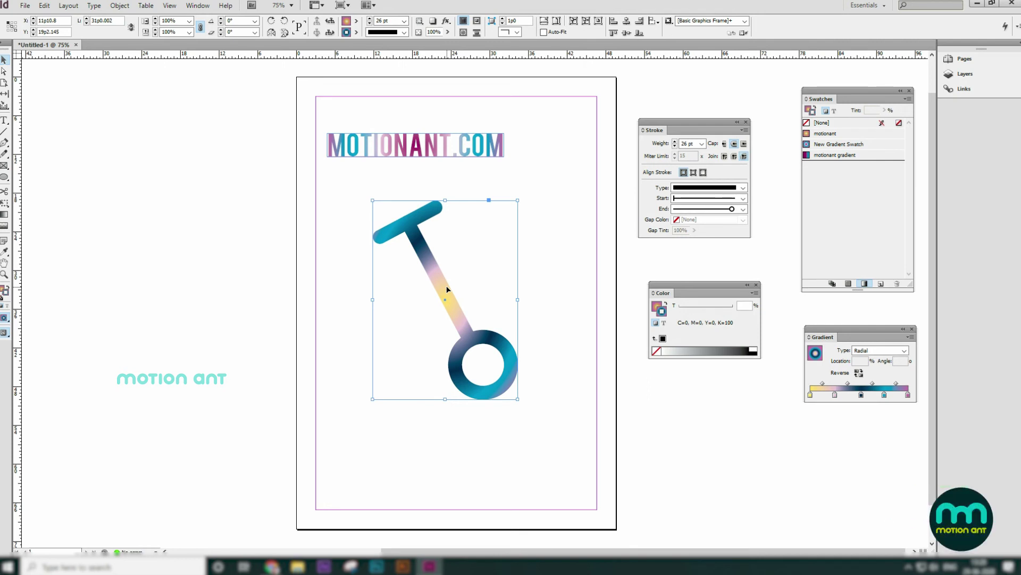
left_click(426, 232)
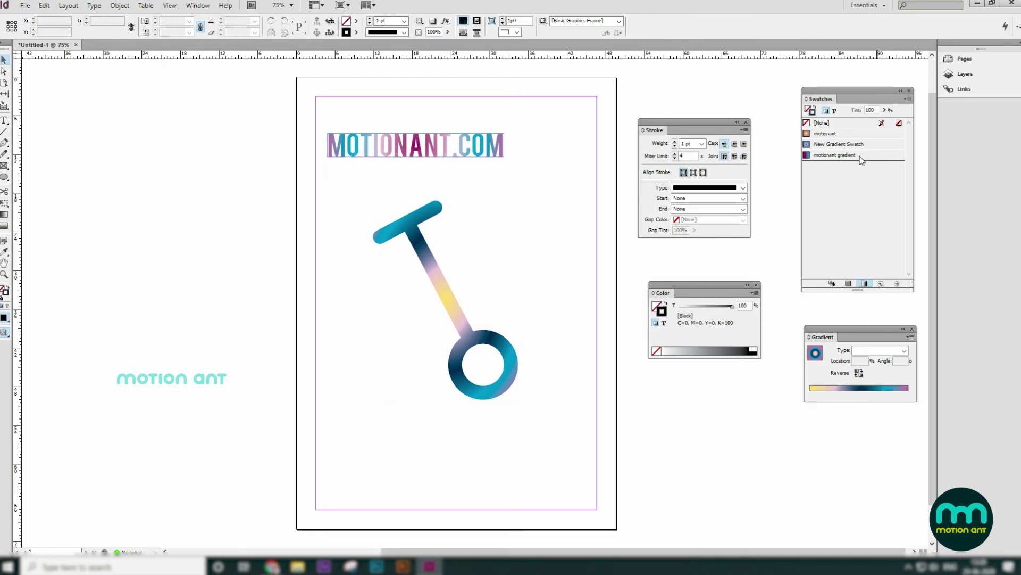
- Compare the solid color swatches with the gradient swatches while reselecting the line
left_click(848, 285)
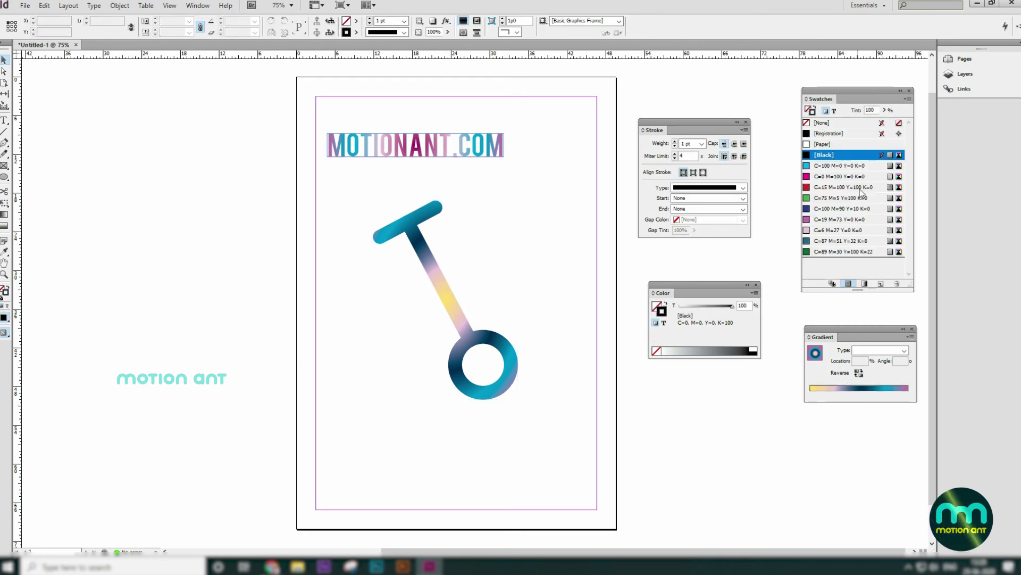
left_click(516, 258)
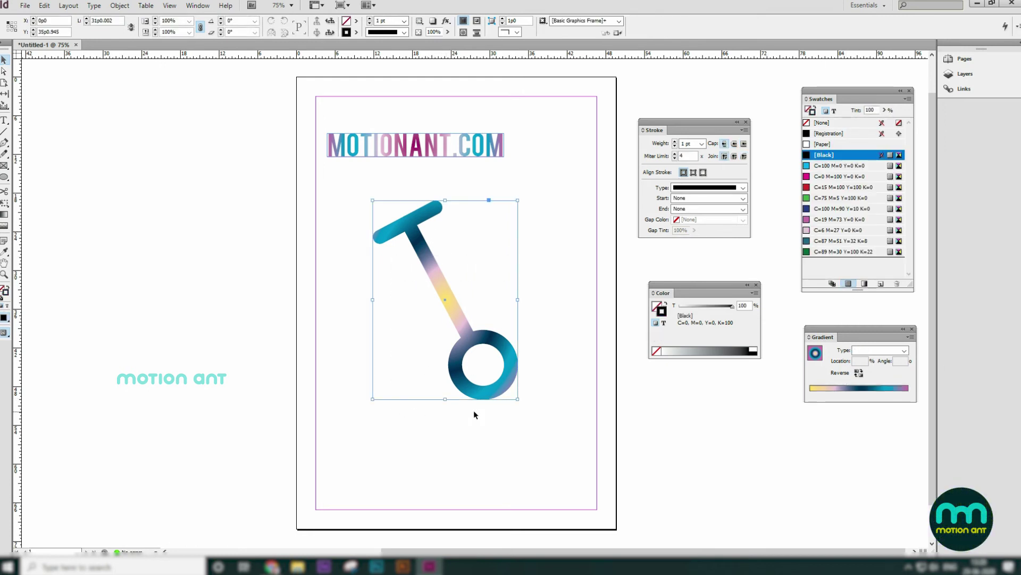
left_click(865, 284)
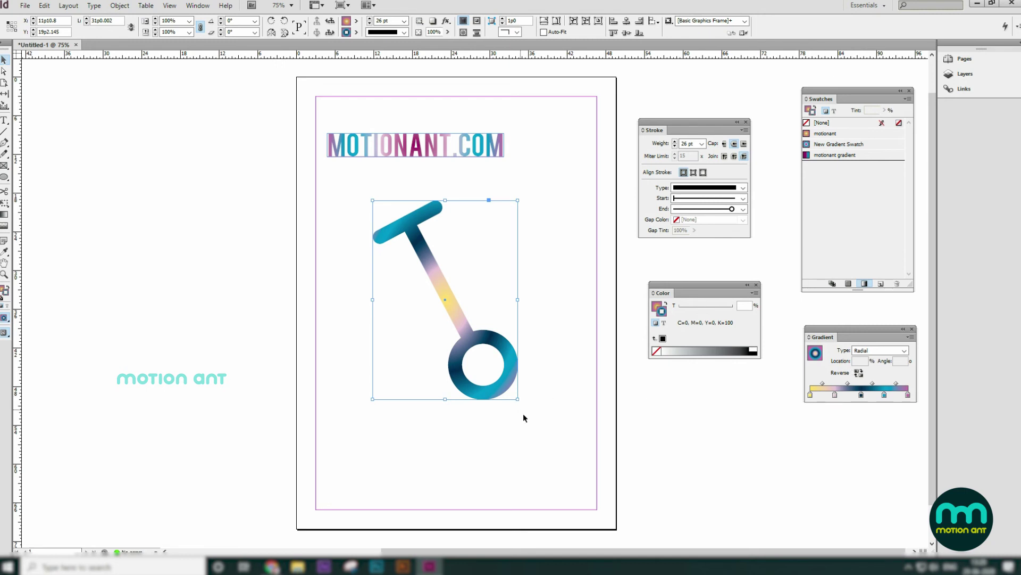
- Delete the gradient-stroked line from the page
left_click(484, 442)
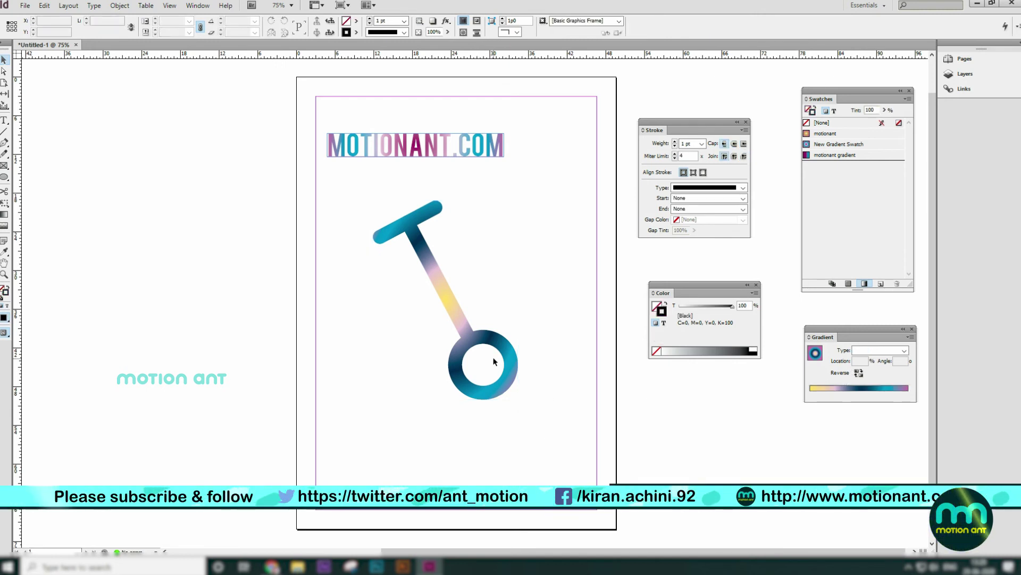
left_click(502, 341)
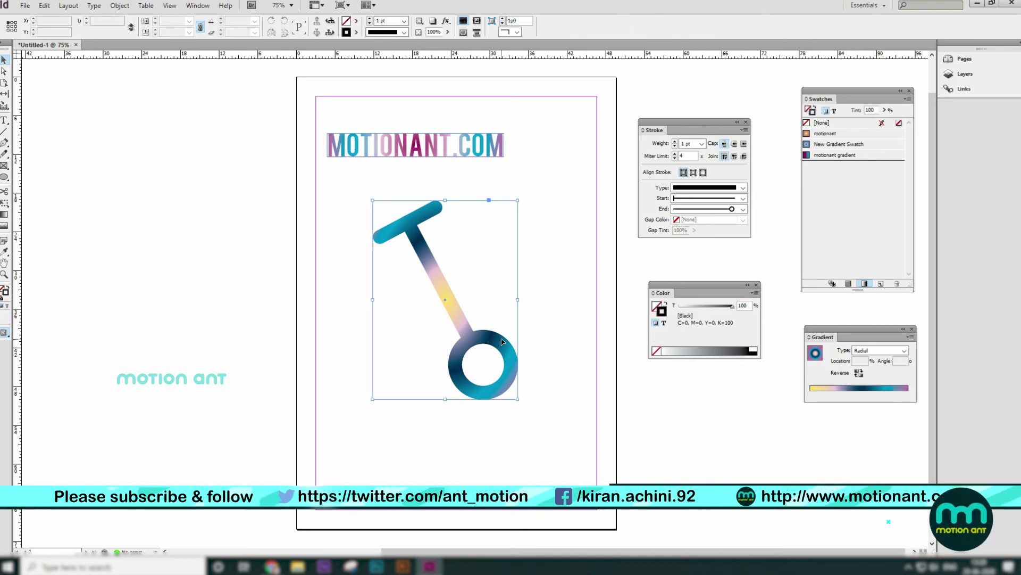
key("Delete")
- Move the MOTIONANT.COM text up and to the right, near the page's top margin, and deselect it
left_click(473, 141)
left_click_drag(473, 140, 495, 119)
left_click(239, 153)
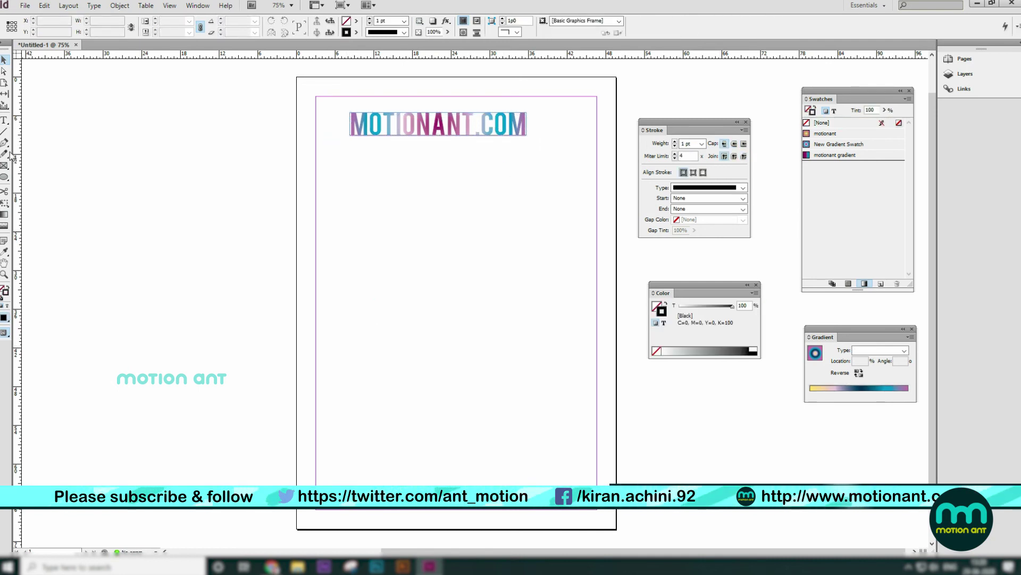
- Draw a circle about 27p6 in diameter in the middle of the page
left_click(4, 178)
left_click_drag(365, 250, 548, 425)
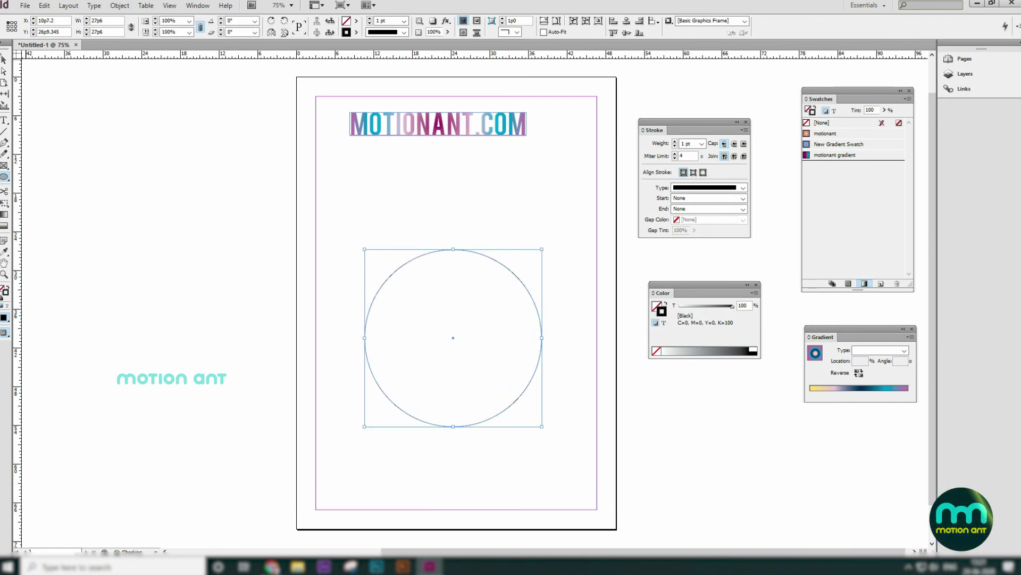
left_click(6, 61)
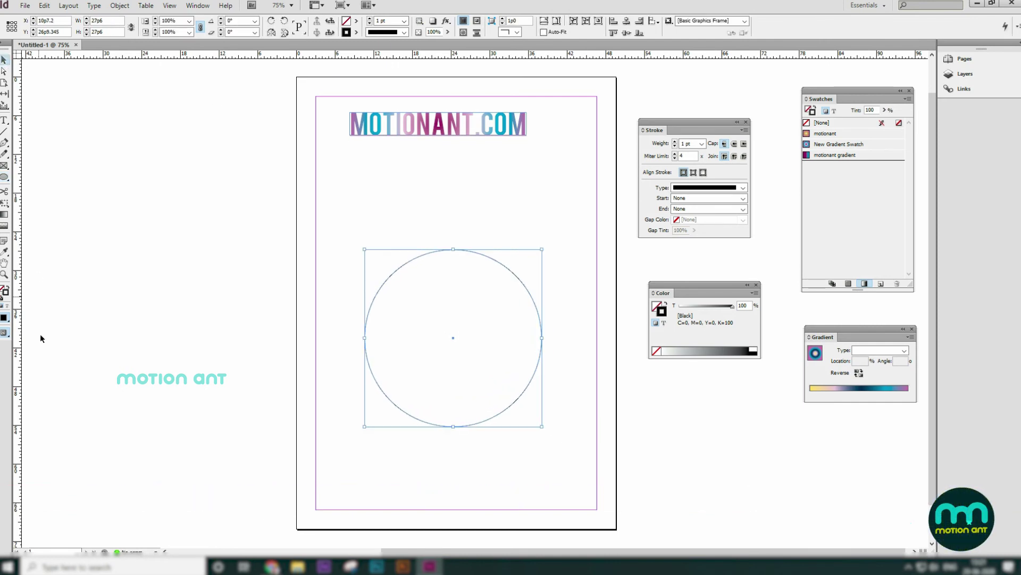
- Swap the circle's fill and stroke, and fill it with the C=0 M=100 Y=0 K=0 magenta swatch
left_click(8, 289)
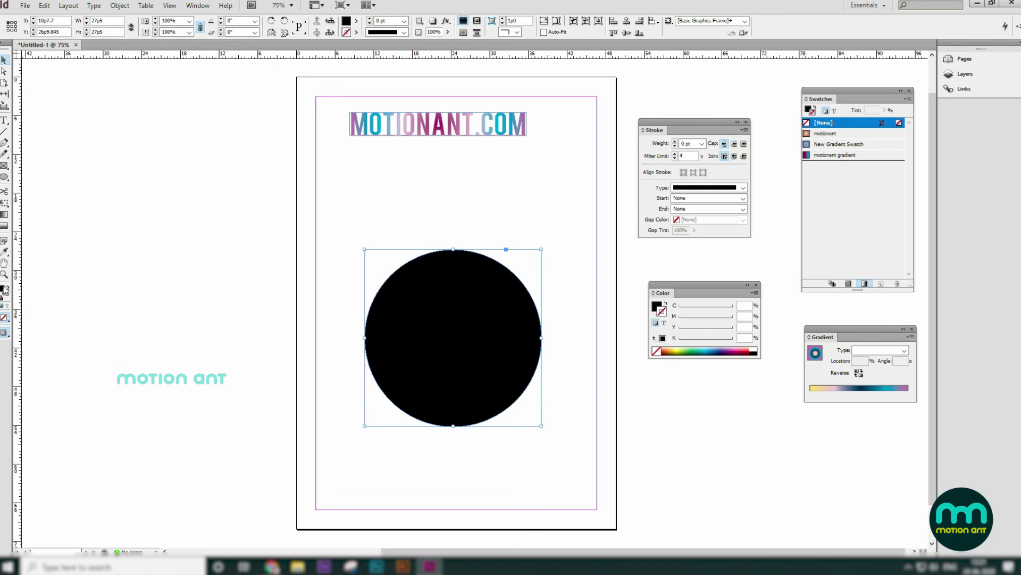
left_click(355, 21)
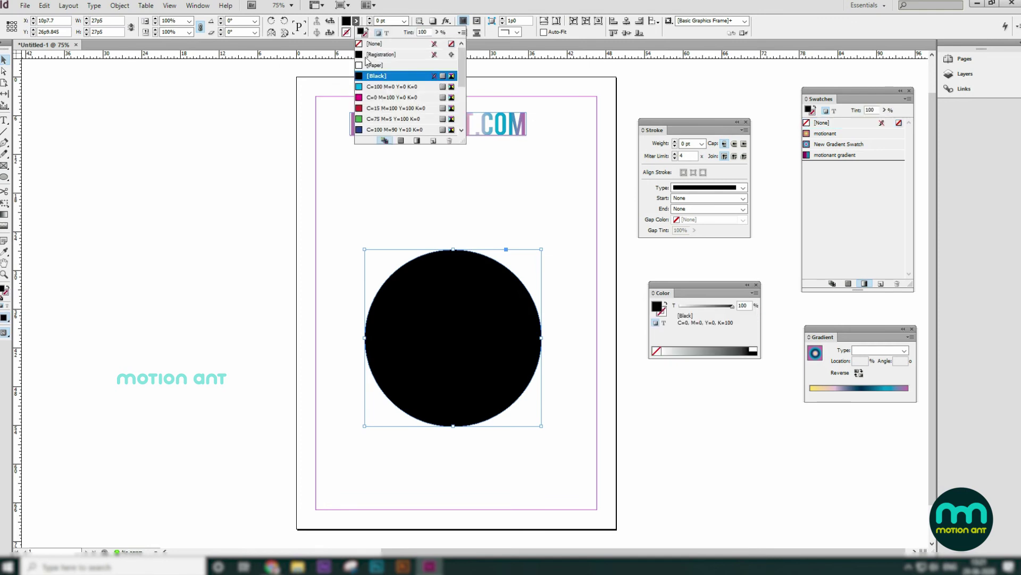
left_click(377, 98)
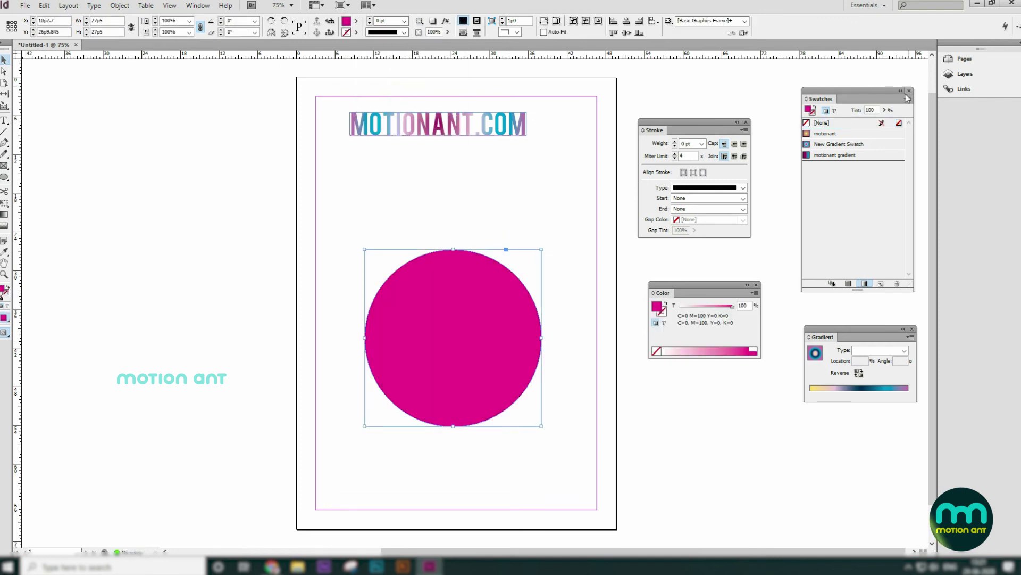
- Fill the circle with the motionant, New Gradient Swatch and motionant gradient swatches one after another
left_click(830, 134)
left_click(532, 240)
left_click(468, 333)
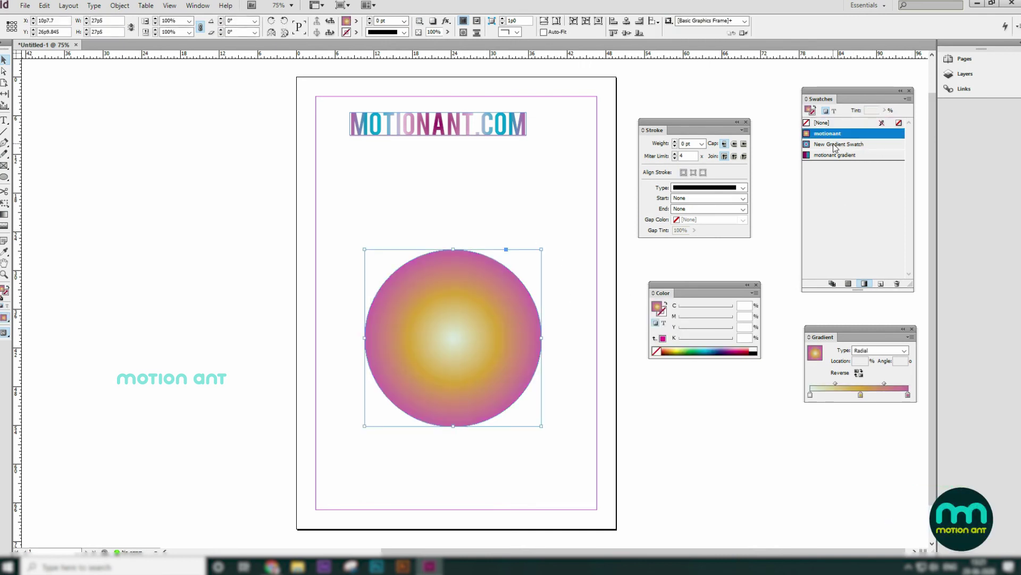
left_click(833, 144)
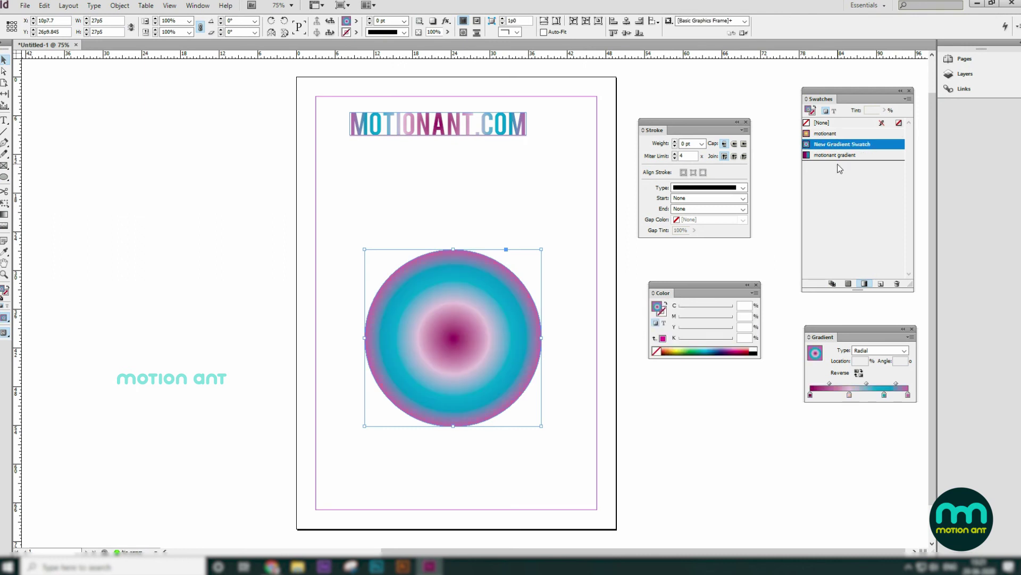
left_click(837, 155)
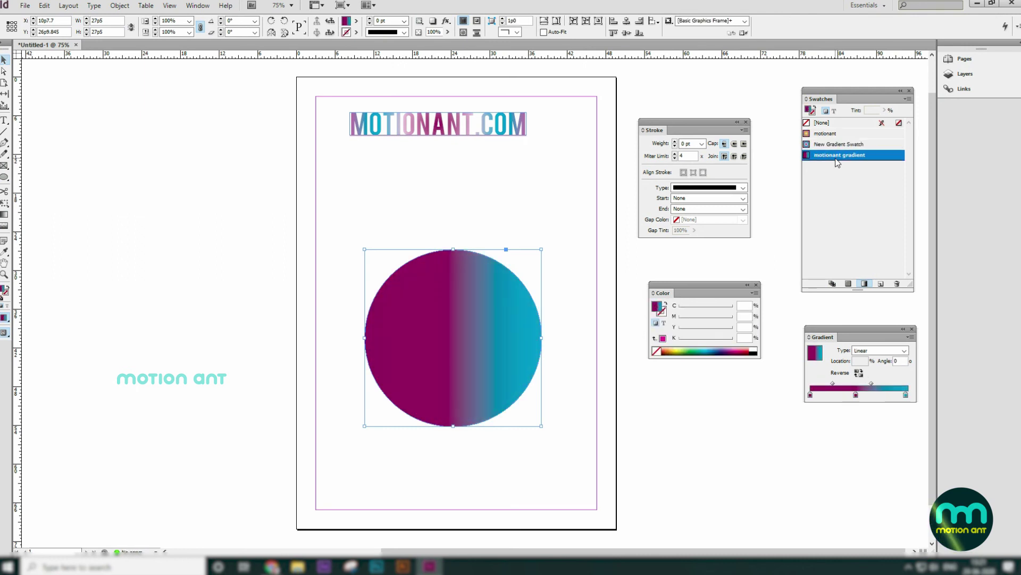
- Delete the gradient-filled circle from the page
left_click(522, 207)
left_click(529, 330)
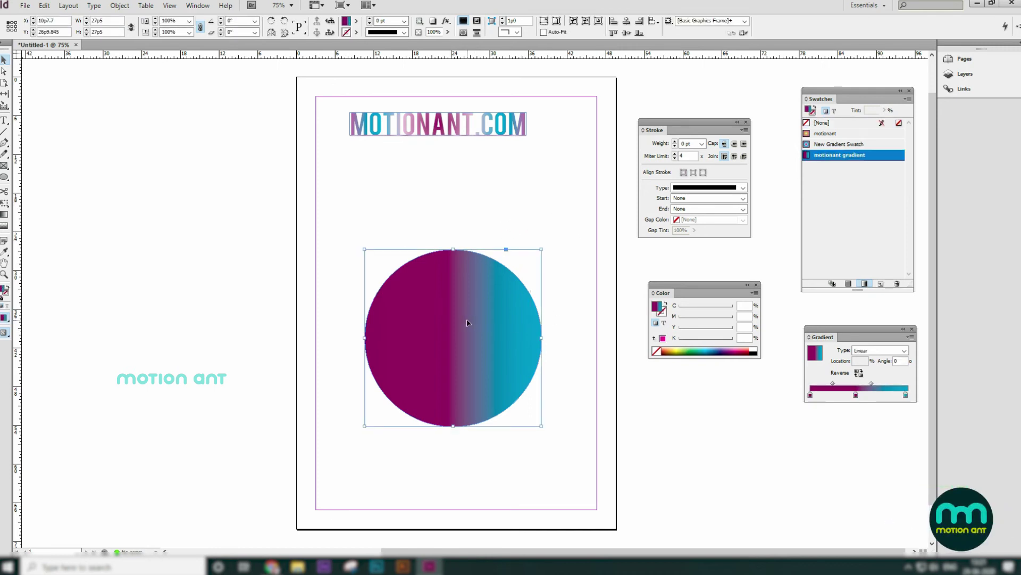
key("Delete")
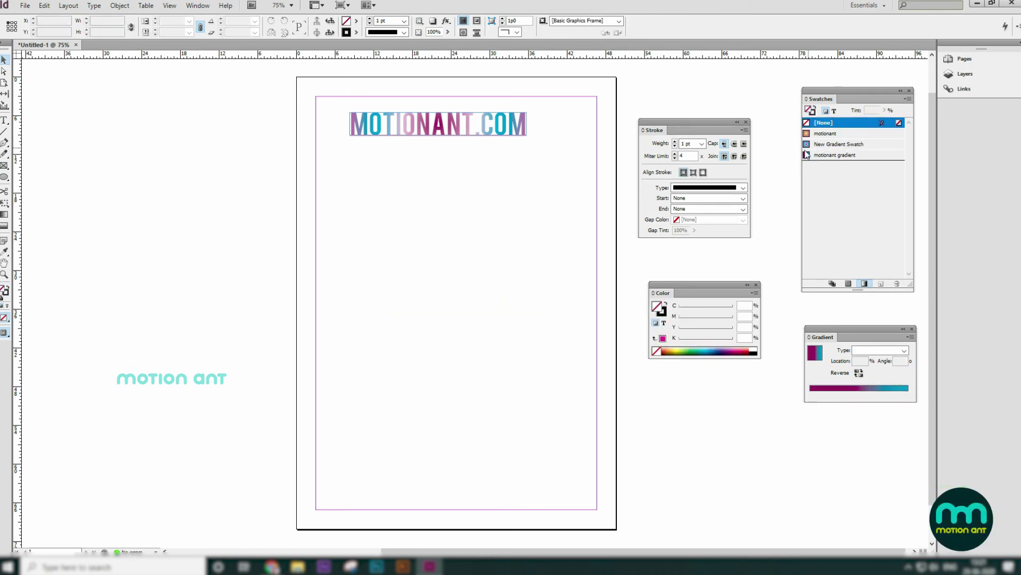
- Set the default fill to the motionant gradient swatch with nothing selected, and delete the MOTIONANT.COM text
left_click(832, 134)
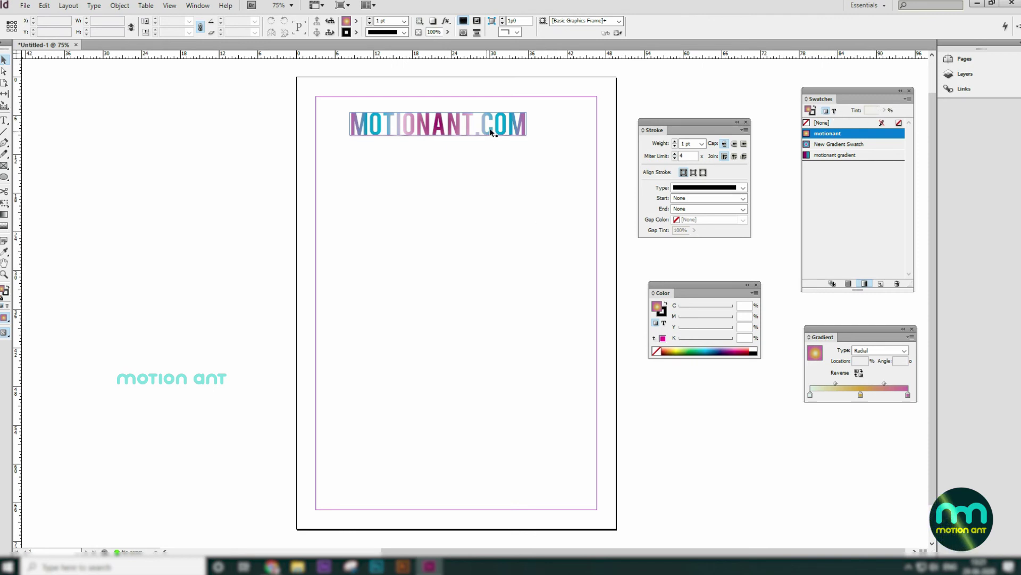
left_click(519, 126)
key("Delete")
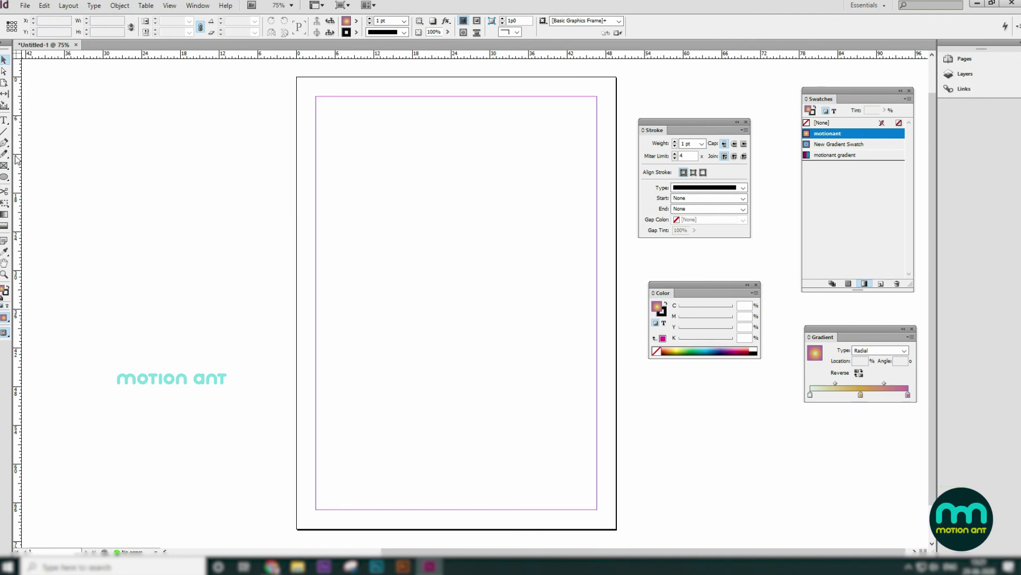
- Create a text frame about 44p10.8 wide and 42p7.2 tall from the page's upper margin, and fill it with placeholder text
left_click(5, 121)
left_click_drag(316, 100, 605, 375)
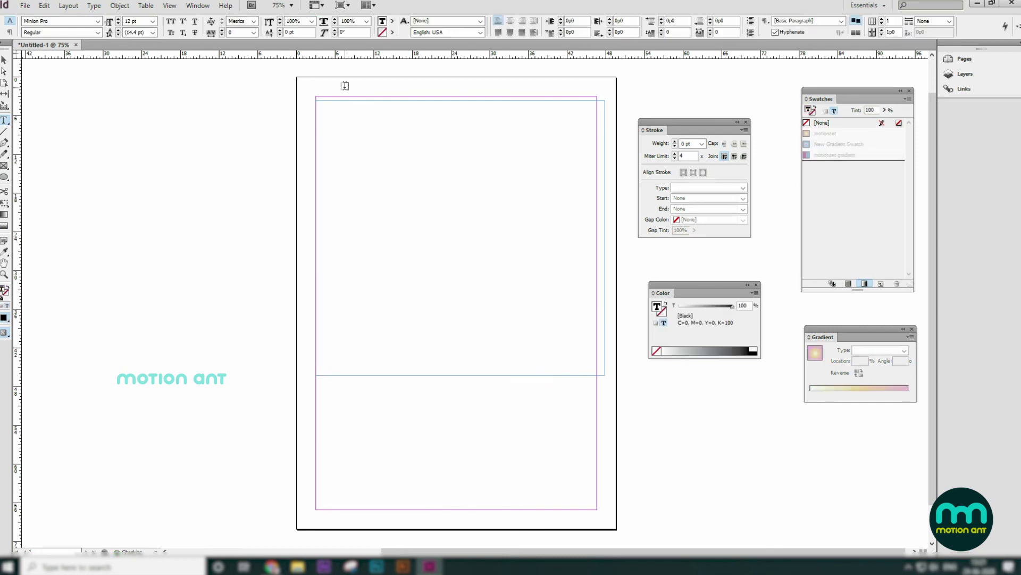
left_click(94, 5)
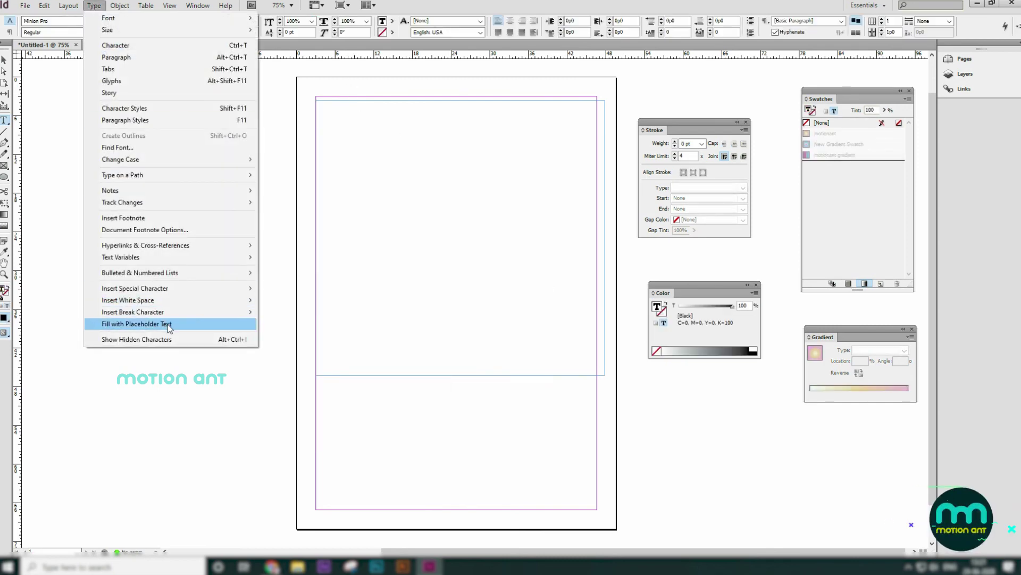
left_click(169, 324)
- Insert blank lines after the second and third paragraphs, and extend the text frame downward to a height of about 53p0
left_click(4, 62)
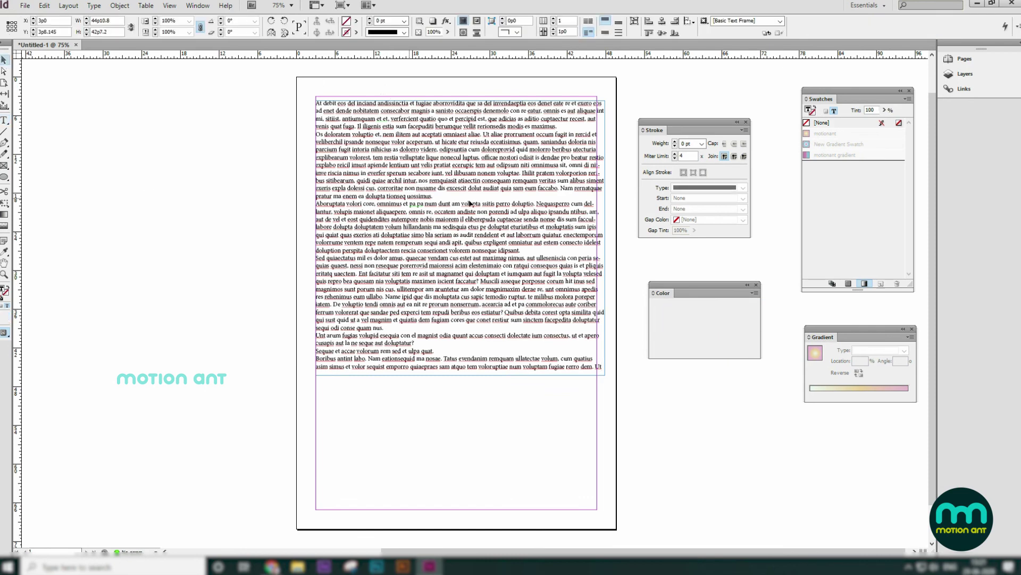
left_click(4, 120)
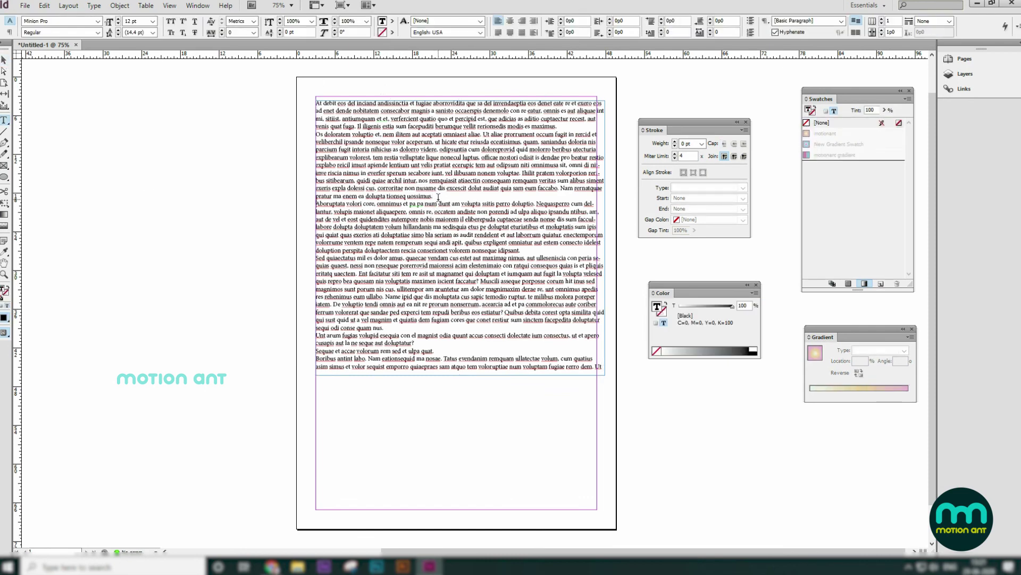
key("Return")
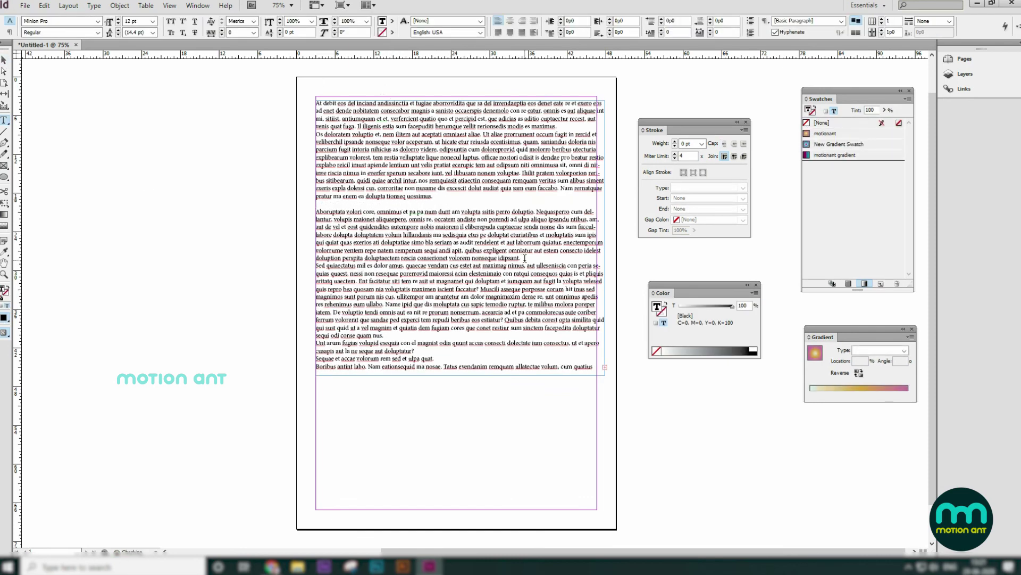
key("Return")
key("Escape")
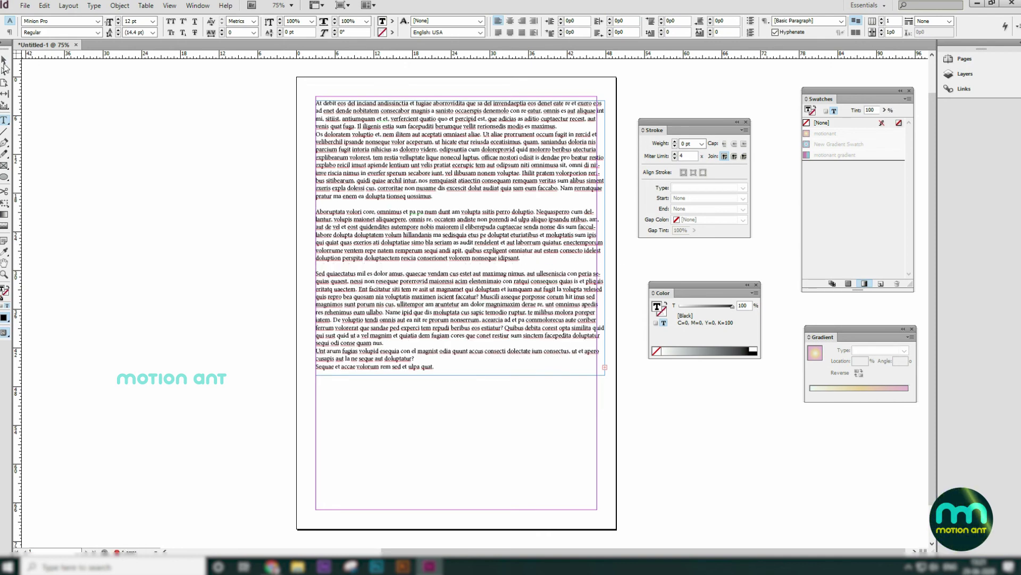
left_click_drag(458, 380, 460, 441)
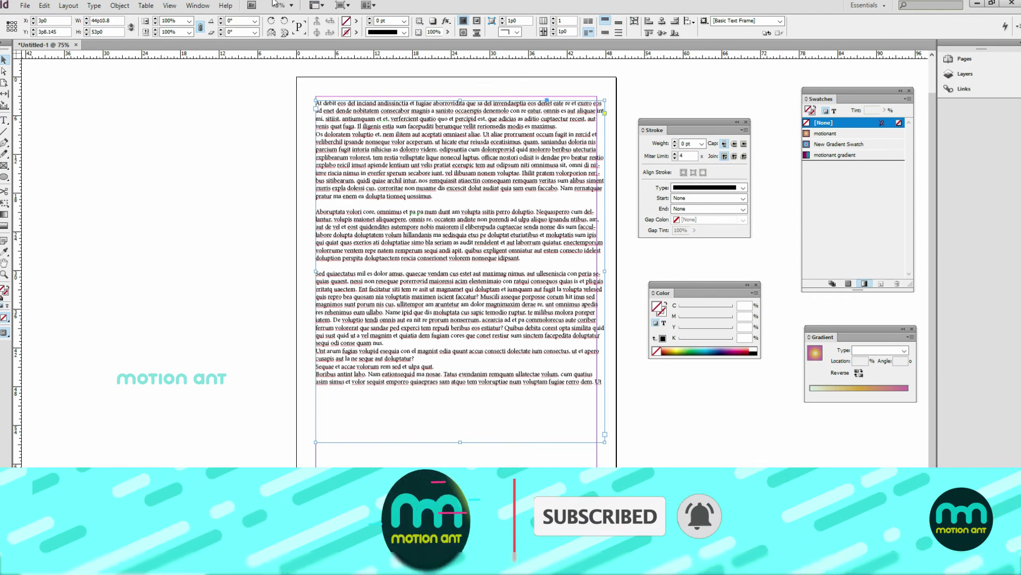
- Apply the motionant gradient to the frame's text rather than its container, and recolor all the text with New Gradient Swatch
left_click(834, 112)
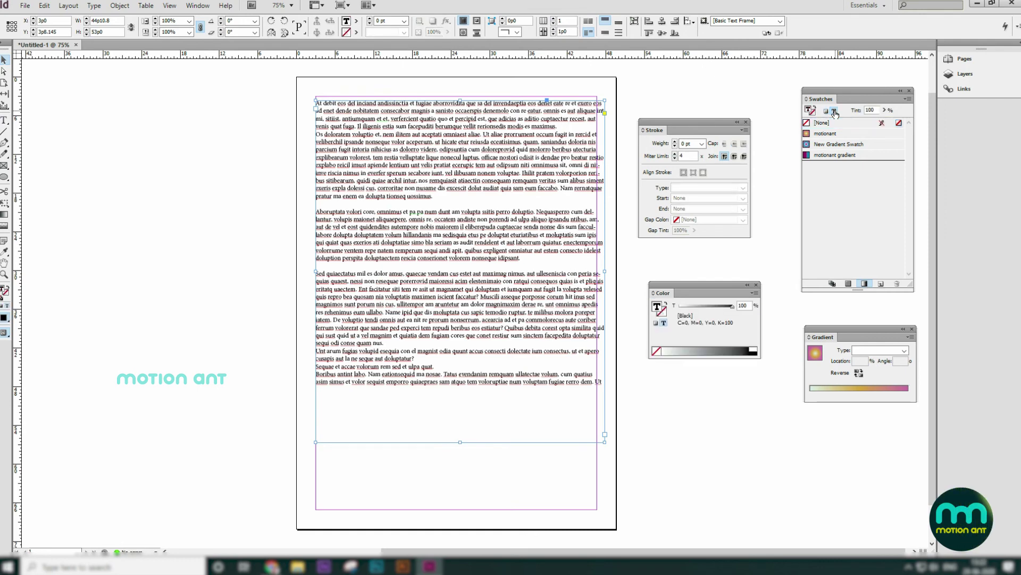
left_click(827, 134)
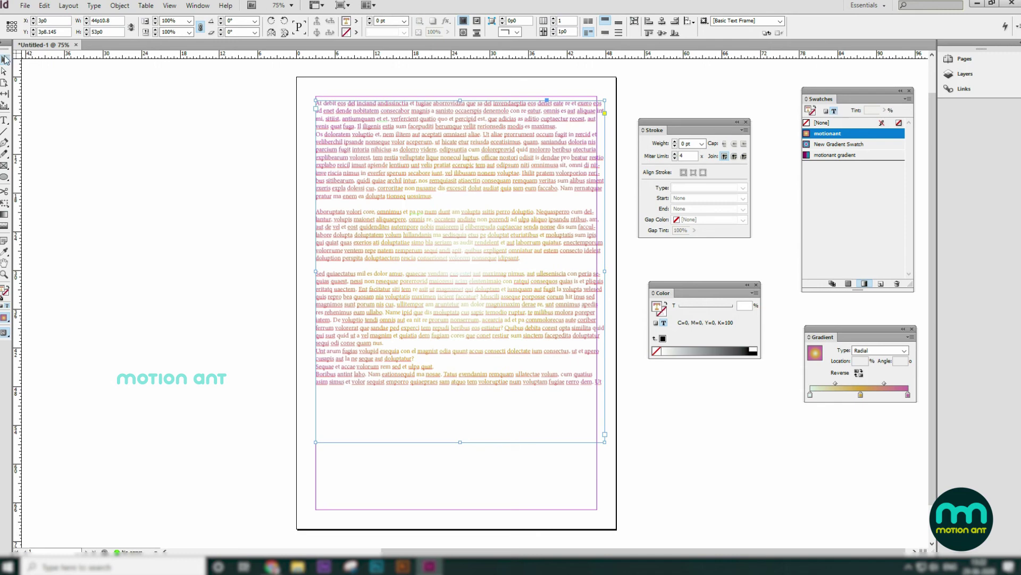
double_click(420, 176)
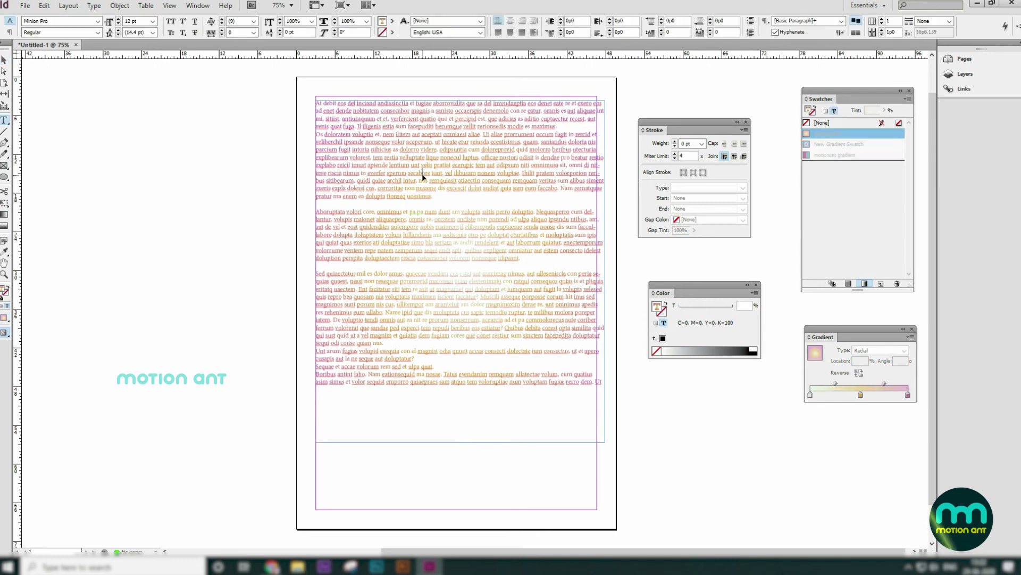
key("ctrl+a")
left_click(828, 134)
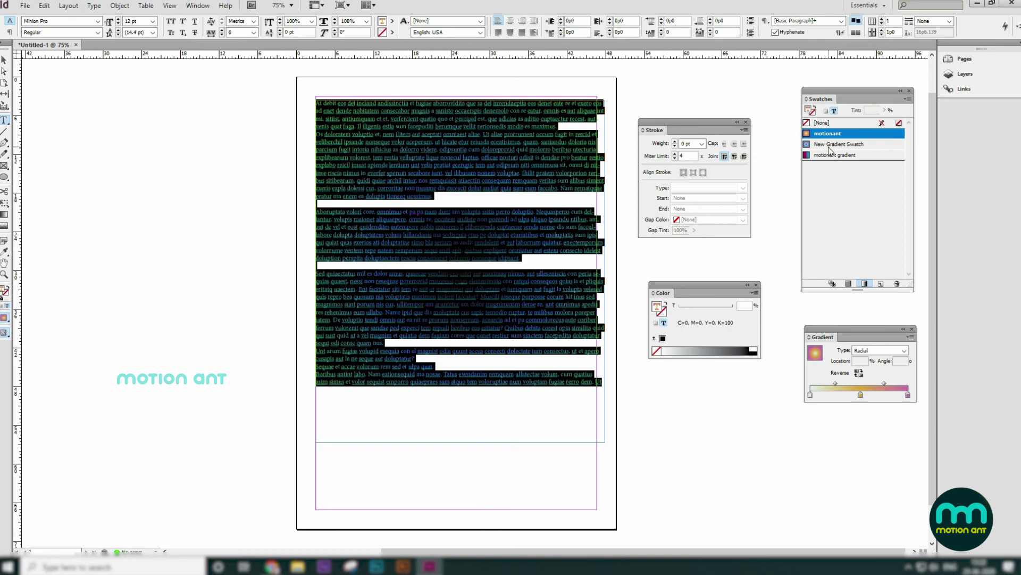
left_click(4, 60)
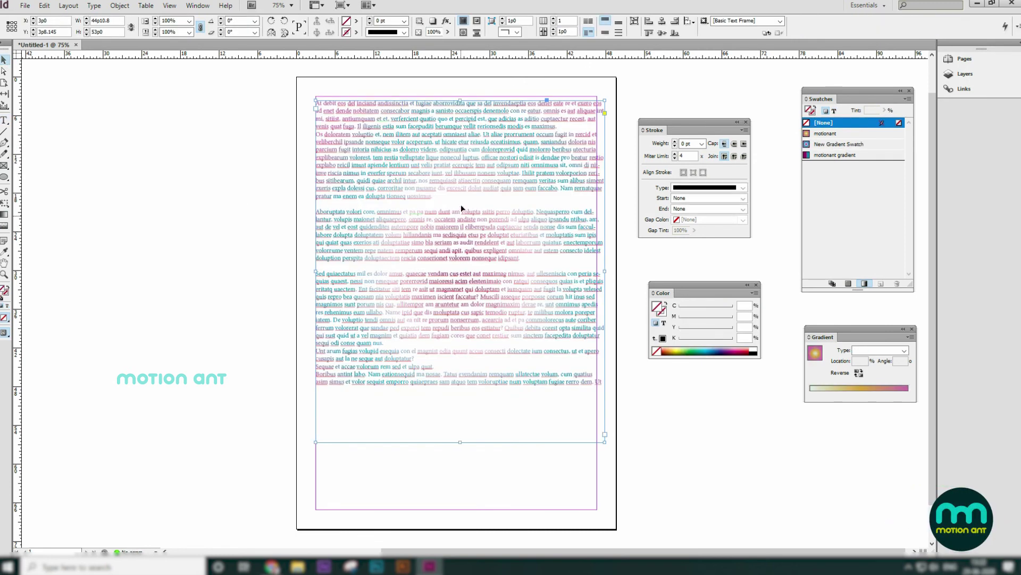
- Examine how the gradient runs through the text by selecting a passage and the whole story, leaving the frame deselected
double_click(471, 167)
left_click_drag(495, 328, 316, 273)
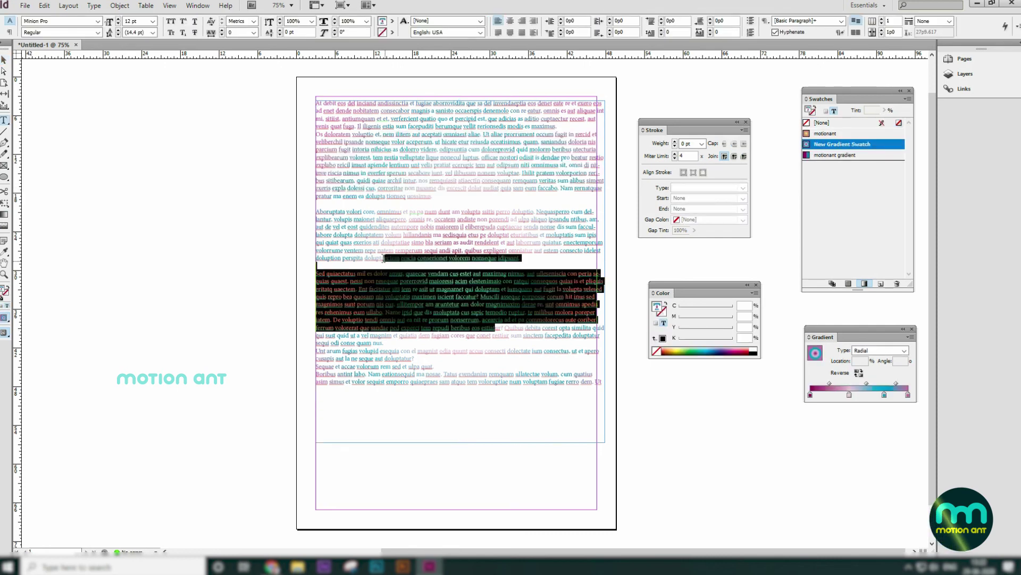
left_click(431, 235)
key("ctrl+a")
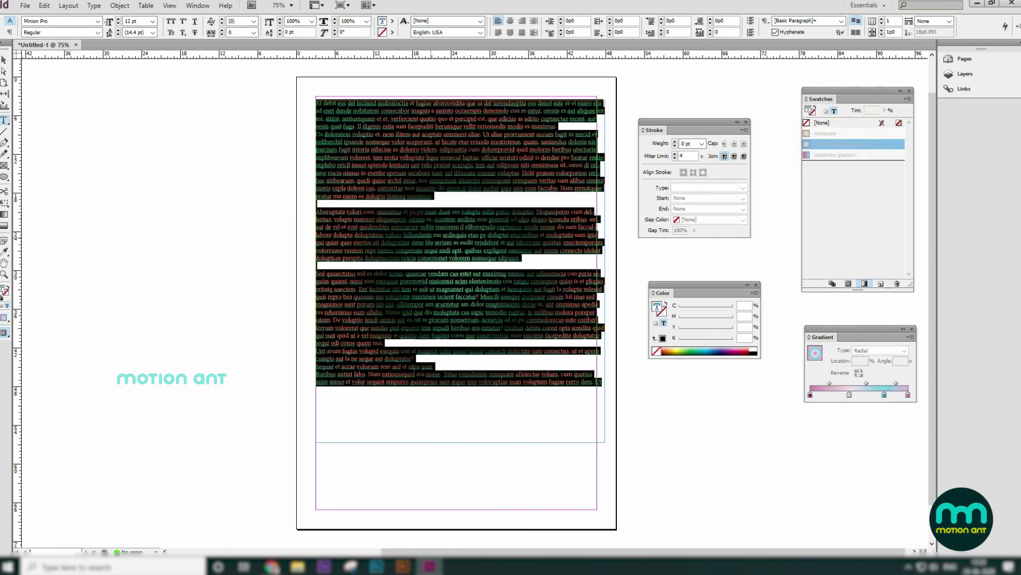
left_click(4, 61)
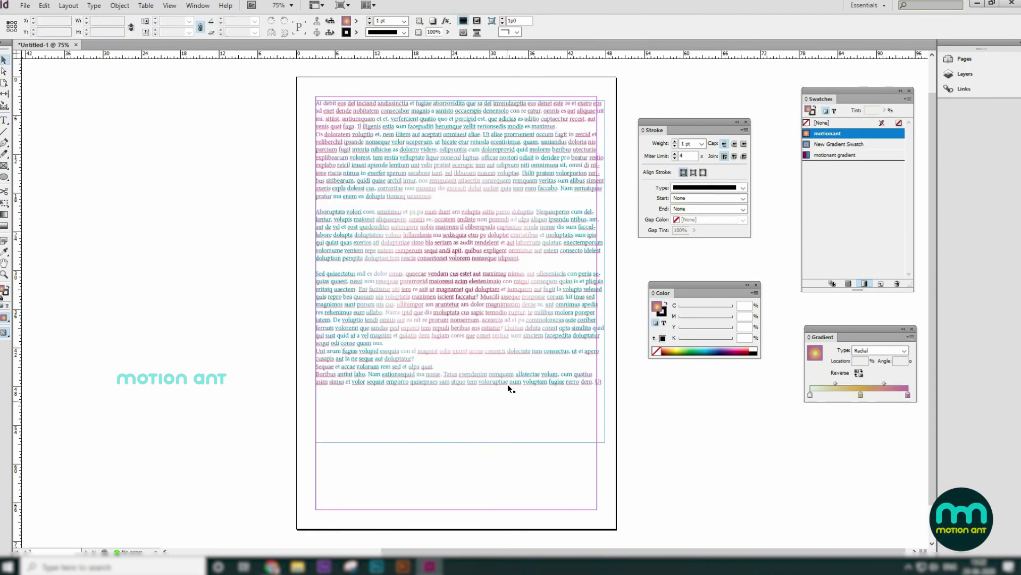
- Color the text in the frame with the linear motionant gradient swatch
left_click(833, 112)
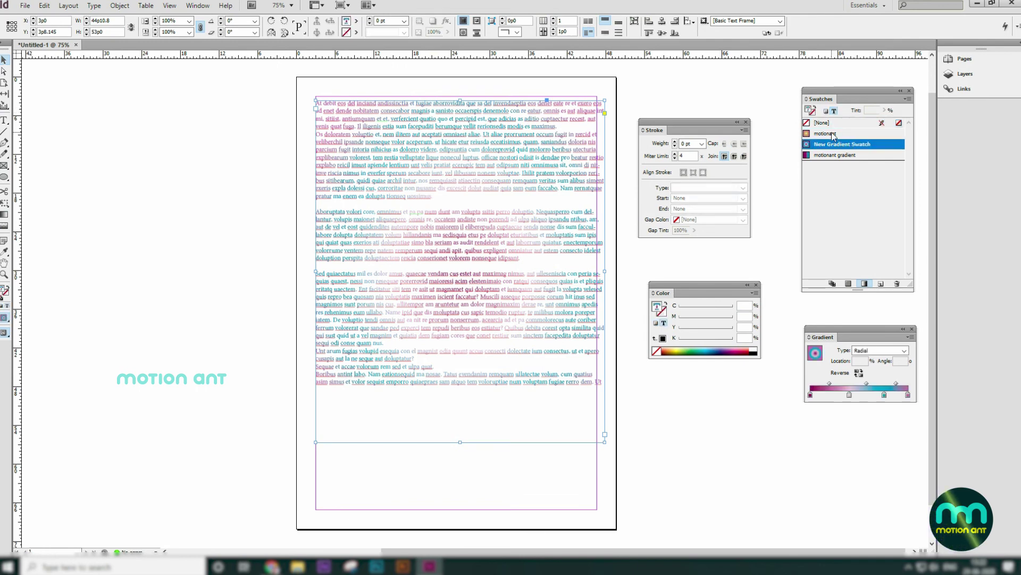
left_click(831, 156)
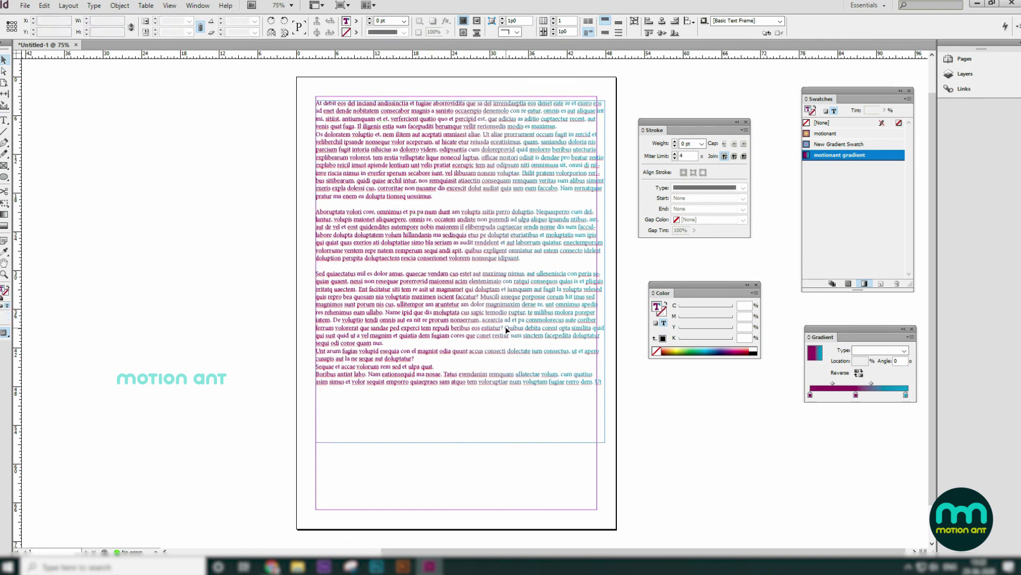
- Delete the placeholder text frame from the page
left_click(894, 123)
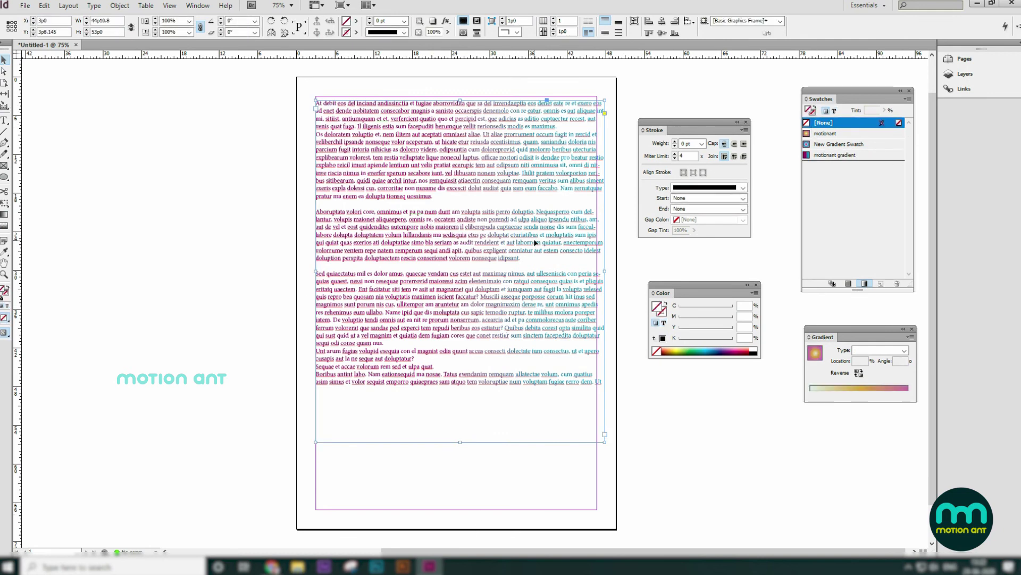
key("Delete")
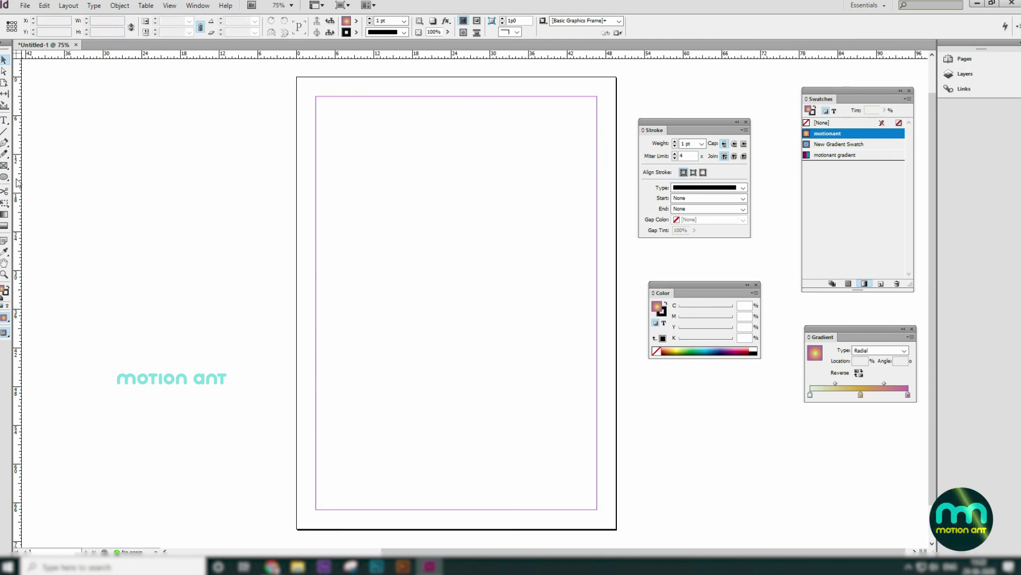
- Draw a square about 20p10.5 on each side in the upper part of the page, using the motionant gradient fill
left_click(4, 177)
left_click(42, 177)
left_click_drag(360, 164, 495, 298)
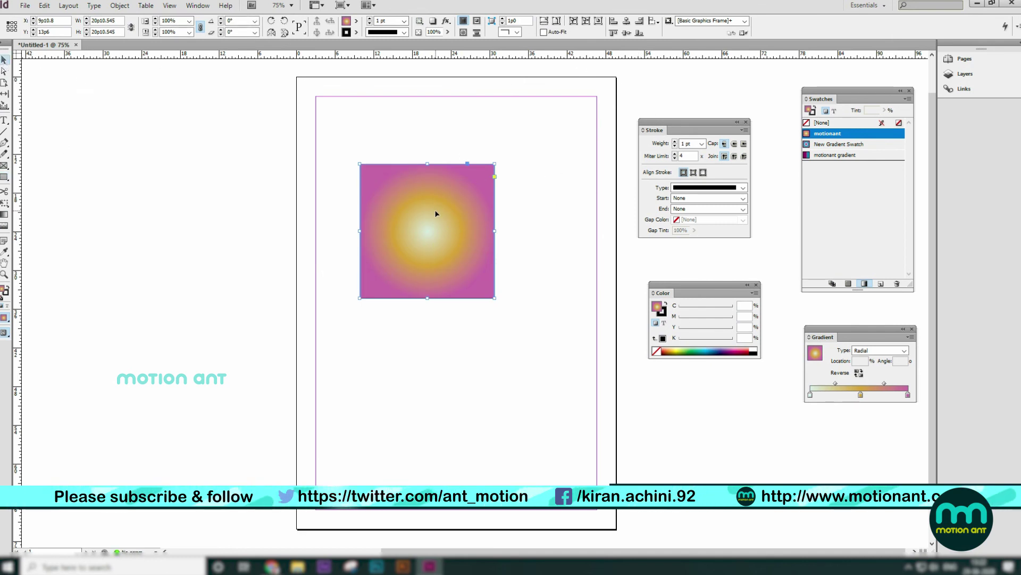
- Add a drop shadow to the gradient square with a distance of 2p2 and an angle of -165°
left_click(196, 8)
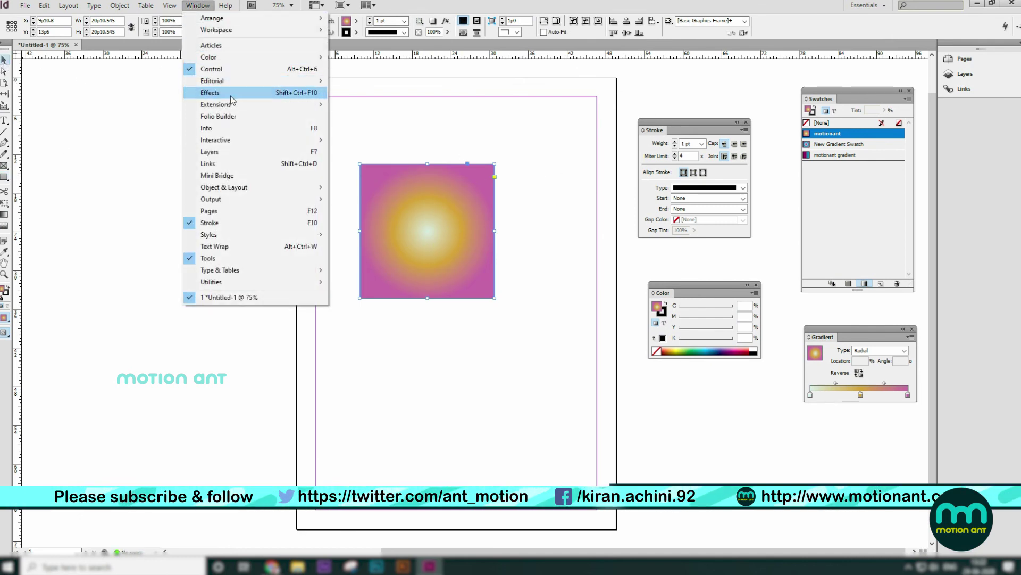
left_click(212, 93)
mouse_move(515, 248)
left_mouse_down()
mouse_move(624, 164)
mouse_move(579, 123)
mouse_move(619, 106)
left_mouse_up()
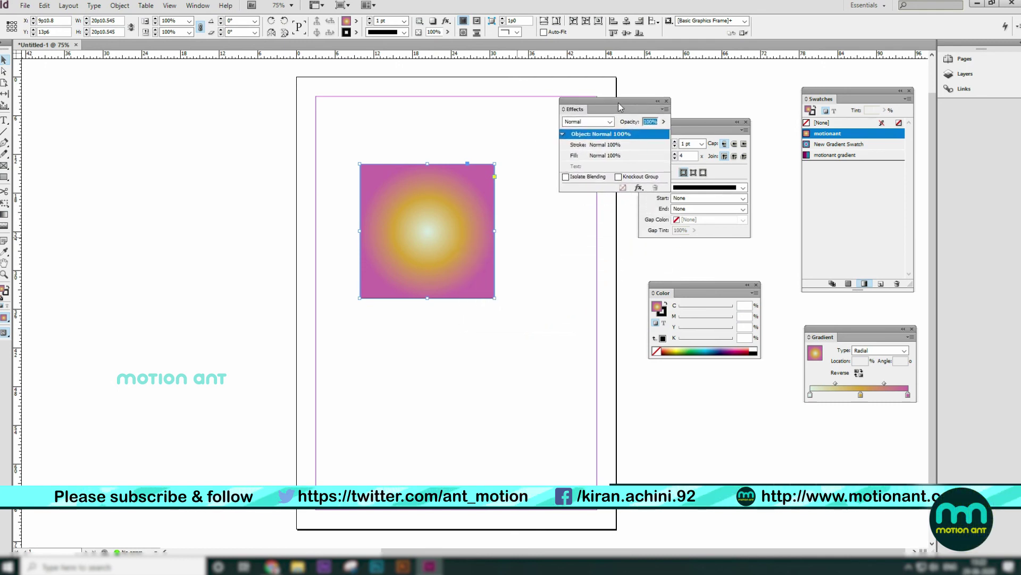
left_click(638, 188)
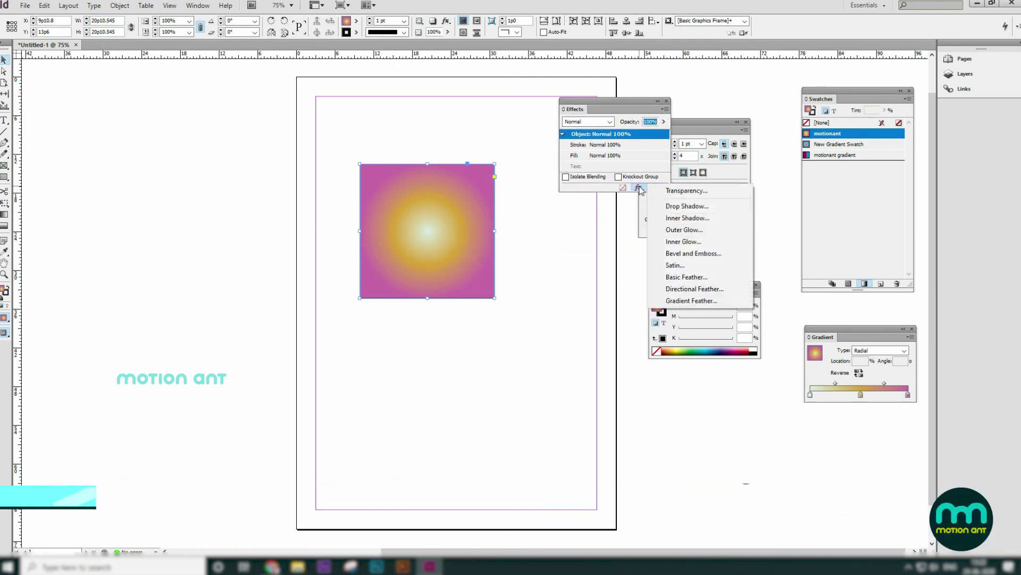
left_click(687, 205)
left_click_drag(430, 108, 866, 268)
left_click(613, 318)
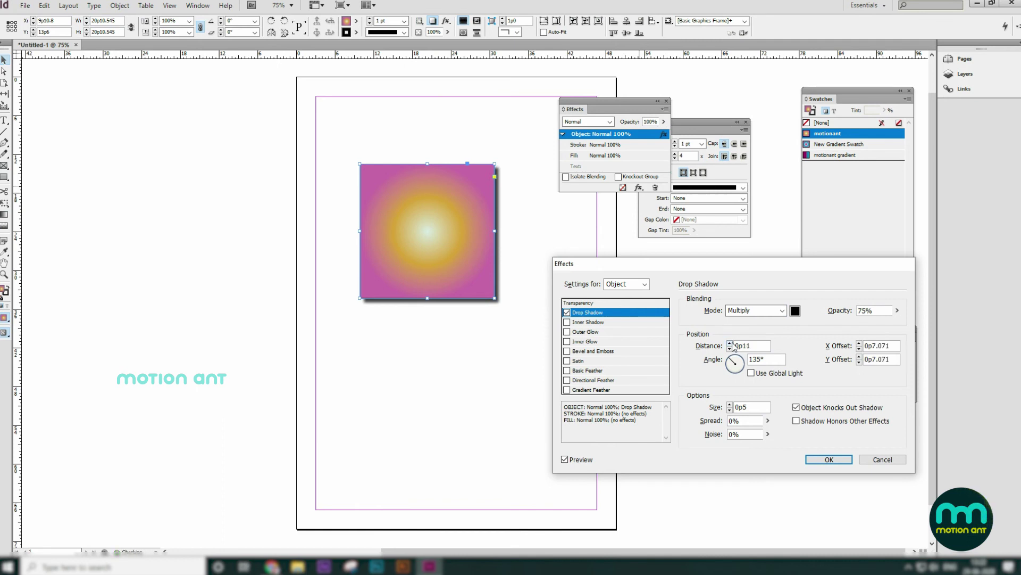
left_click_drag(729, 343, 728, 371)
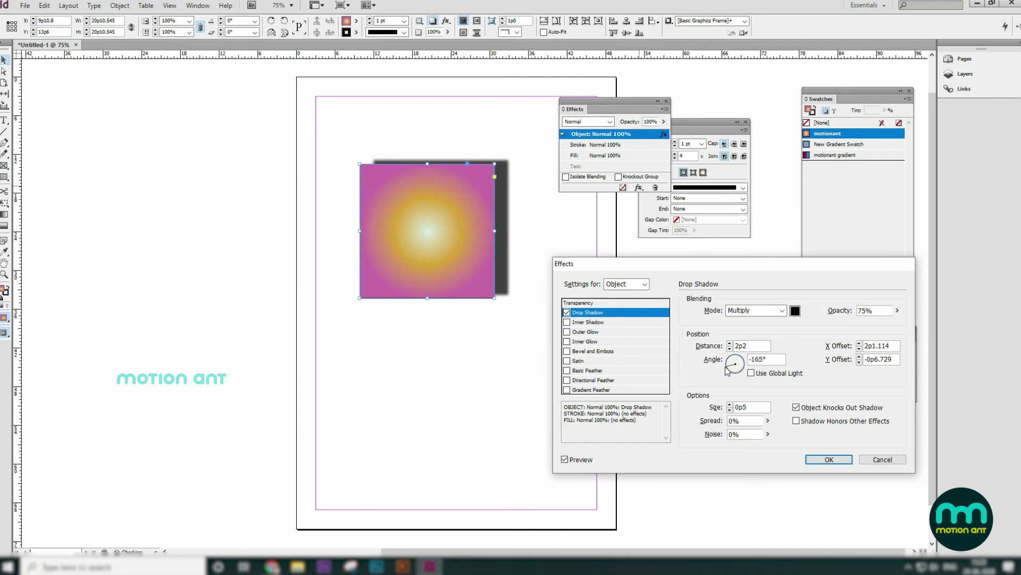
- Add an inner shadow to the square in Normal mode with a distance of 0p10 and an angle of 172°
left_click(567, 323)
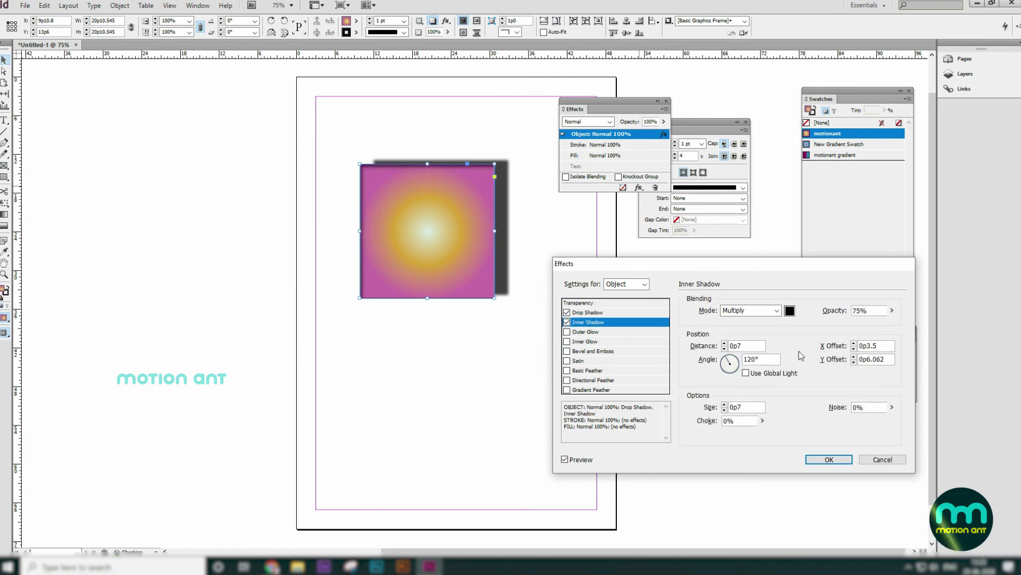
left_click(724, 344)
left_click(725, 343)
left_click(725, 344)
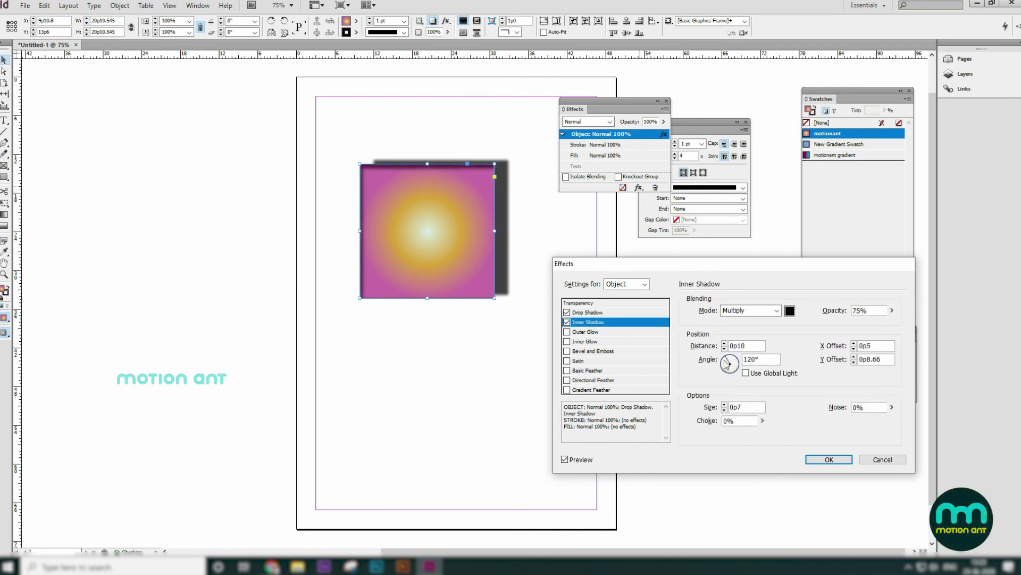
left_click(750, 311)
left_click(736, 317)
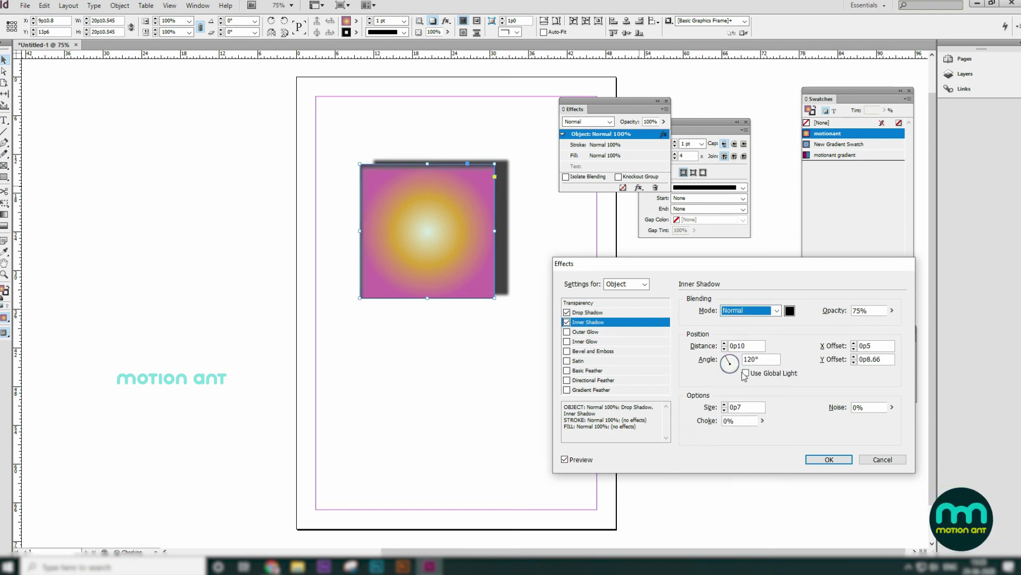
left_click(724, 369)
left_click_drag(727, 360, 723, 363)
- Add an outer glow and a Bevel and Emboss with Emboss style and Chisel Hard technique, and apply the effects to the square
left_click(567, 332)
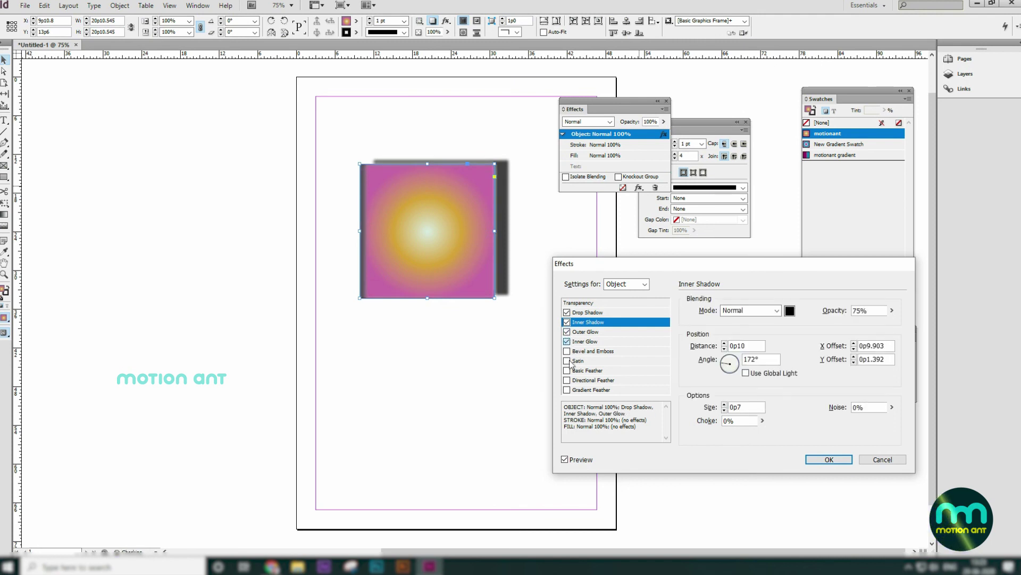
left_click(568, 351)
left_click(590, 351)
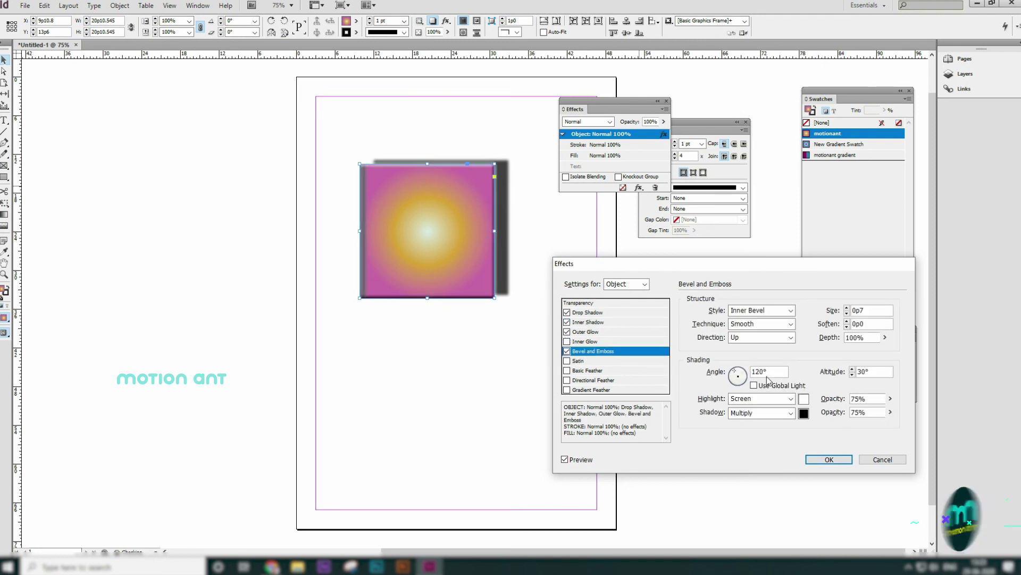
left_click(792, 310)
left_click(762, 323)
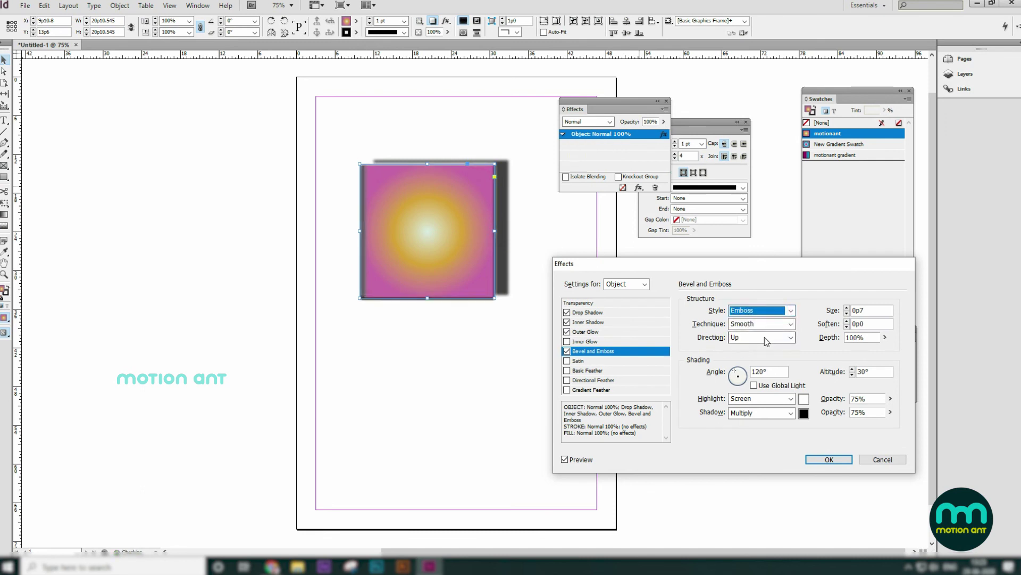
left_click(567, 390)
left_click(567, 390)
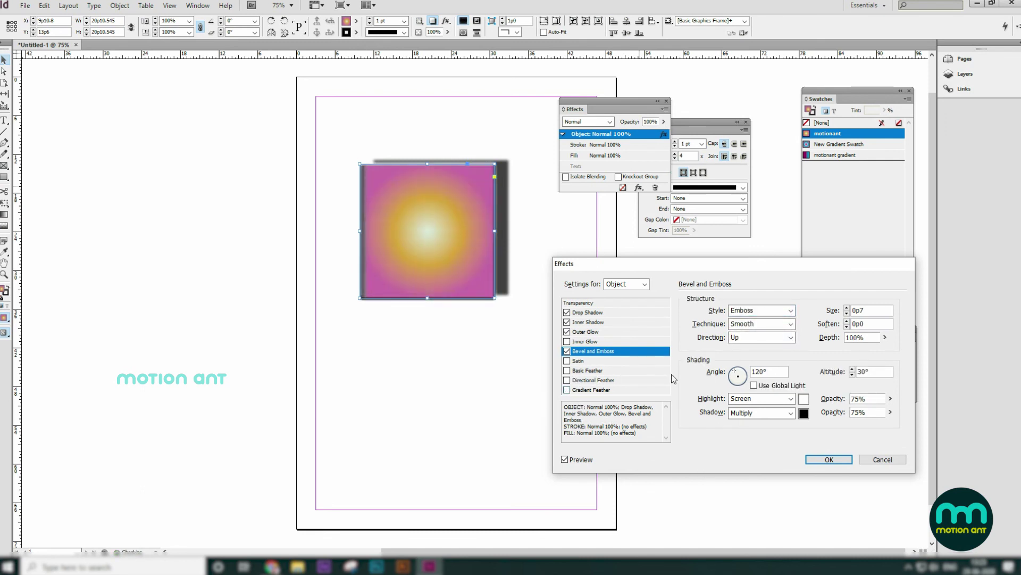
left_click(769, 323)
left_click(771, 343)
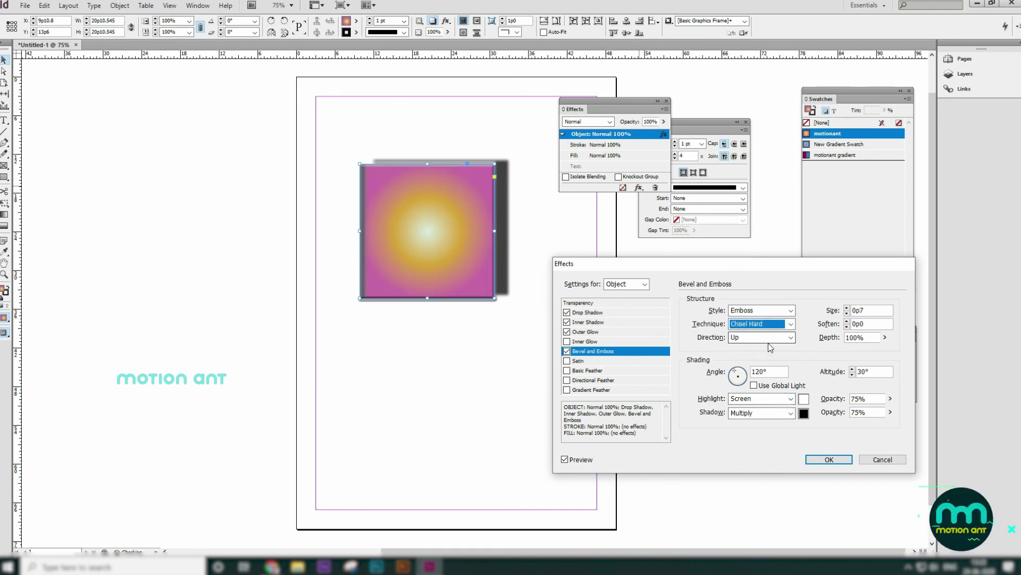
left_click(829, 459)
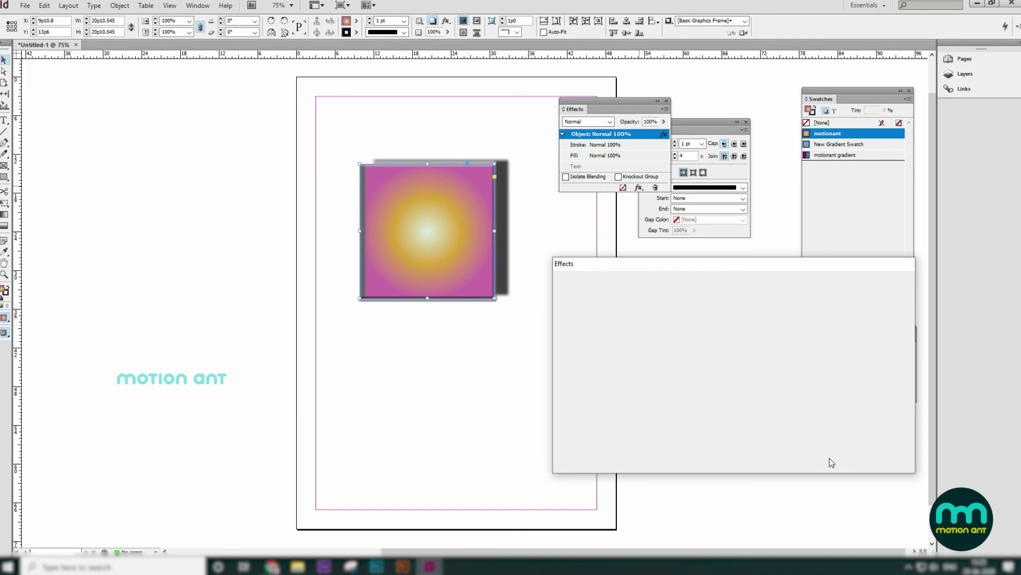
- Close the Stroke, Color and Gradient panels and place the Effects panel beside the page
left_click_drag(612, 113, 539, 112)
left_click(747, 122)
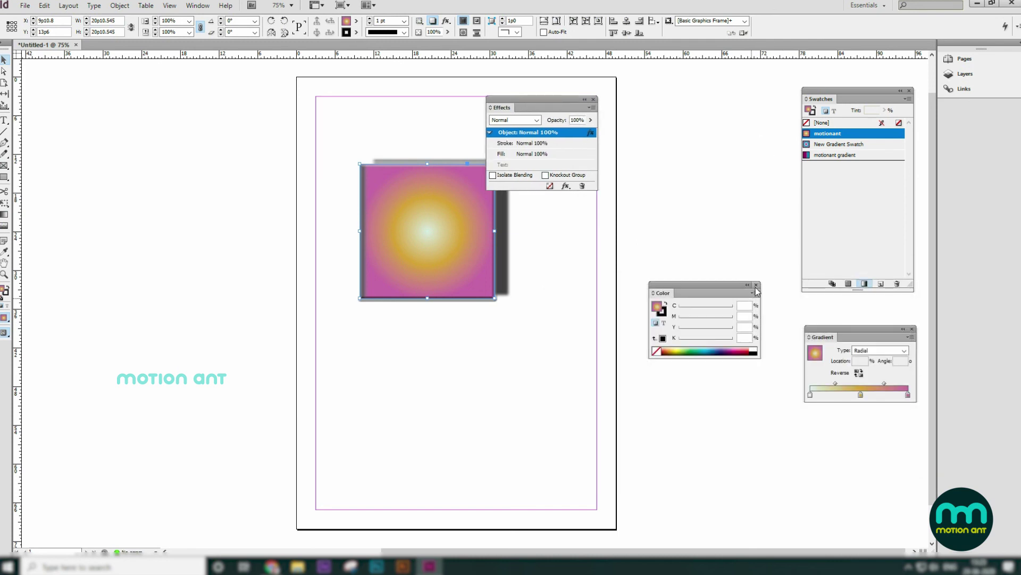
left_click(756, 285)
left_click(911, 329)
left_click_drag(541, 101, 708, 150)
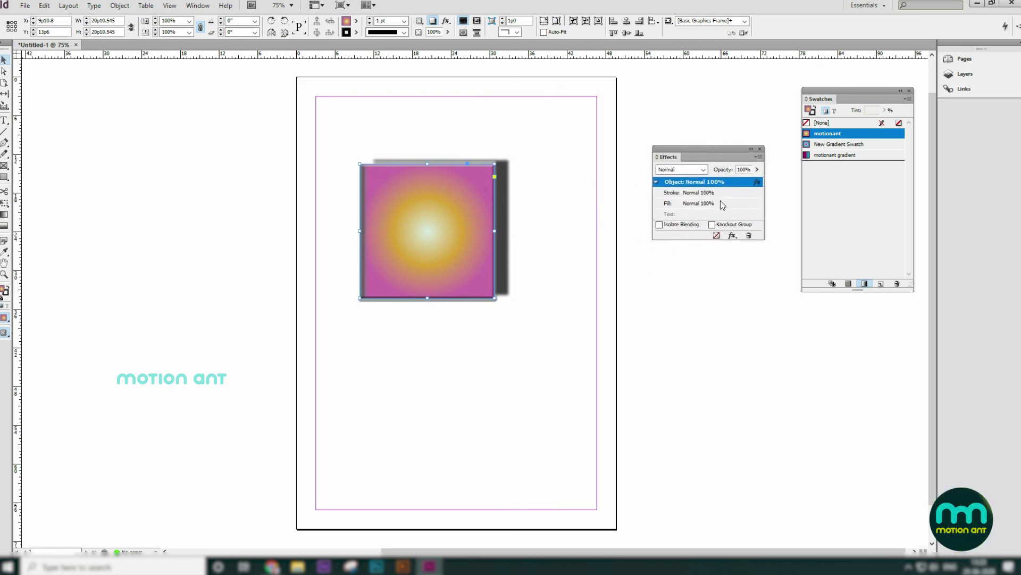
- Try the Overlay blending mode on the square's fill and restore Normal, keeping the opacity at 100%
left_click(684, 193)
left_click(691, 204)
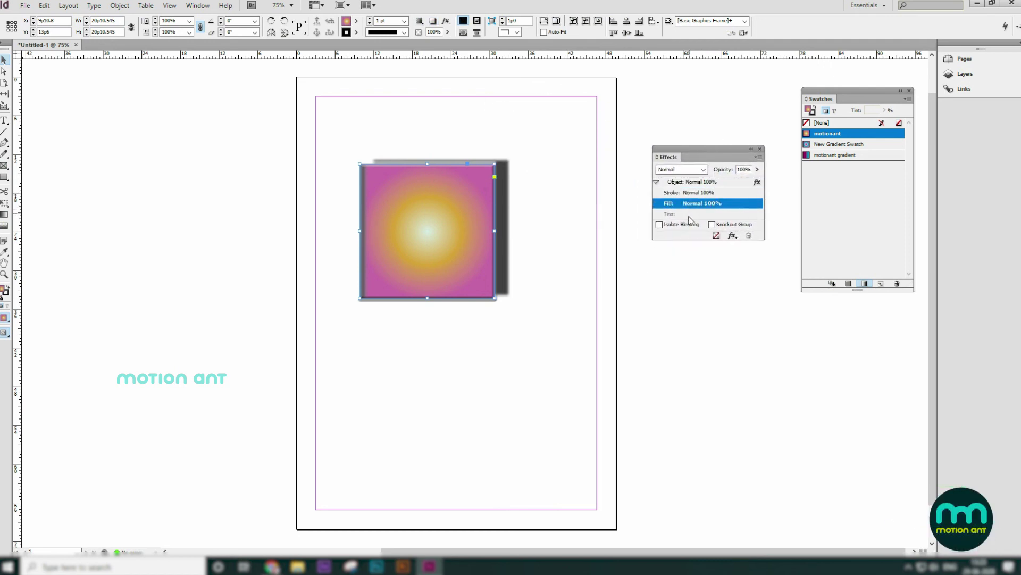
left_click(703, 169)
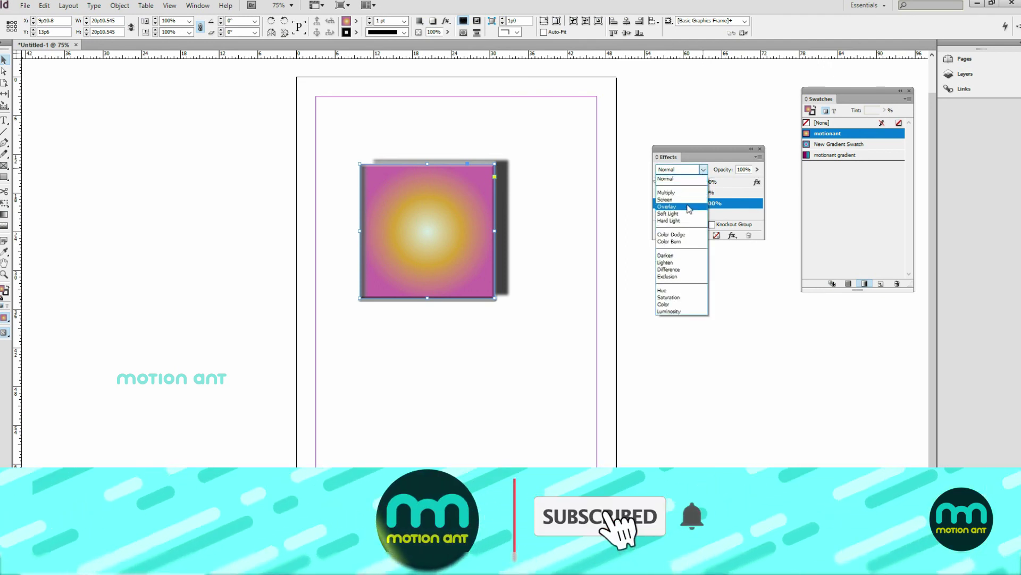
left_click(689, 208)
left_click(692, 169)
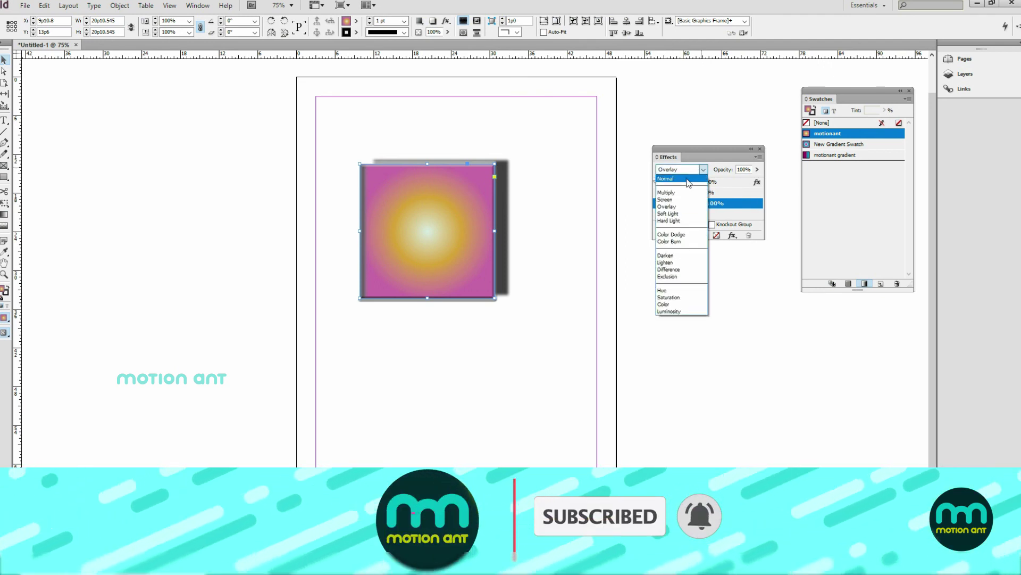
left_click(688, 179)
left_click(756, 169)
left_click_drag(757, 179, 777, 196)
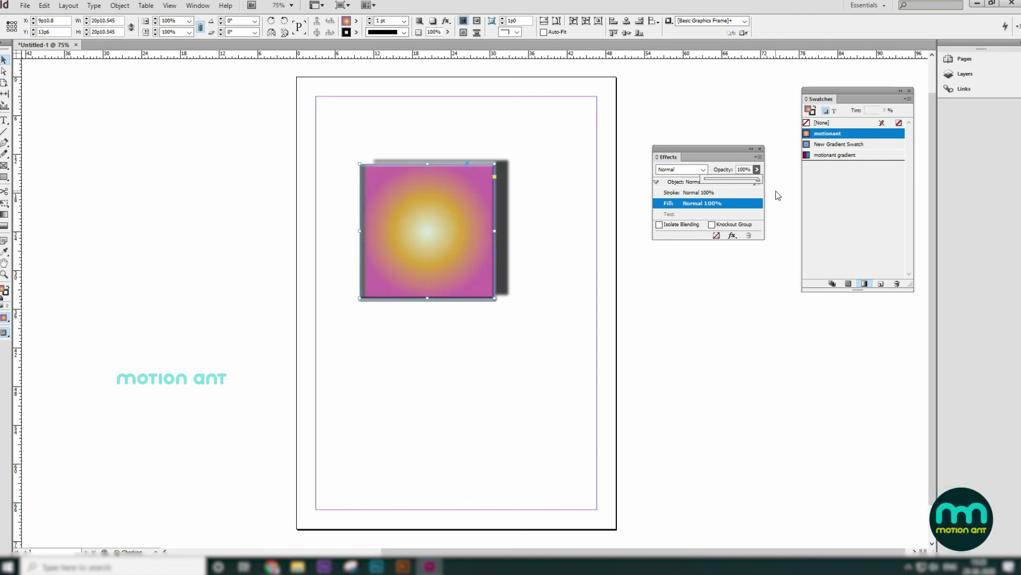
- Hide the extra options of the Effects panel and show them again
left_click(761, 158)
left_click(796, 161)
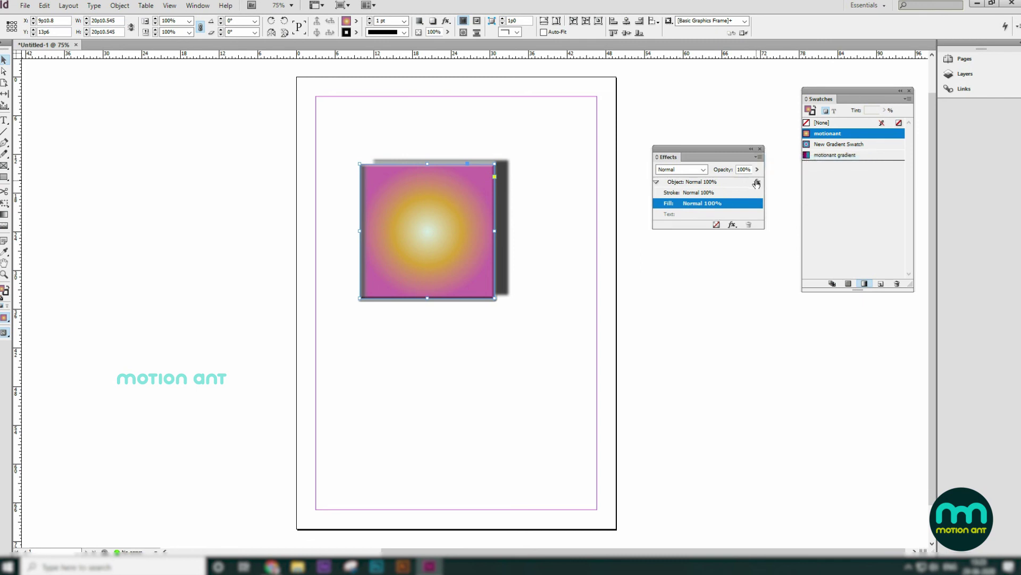
left_click(758, 157)
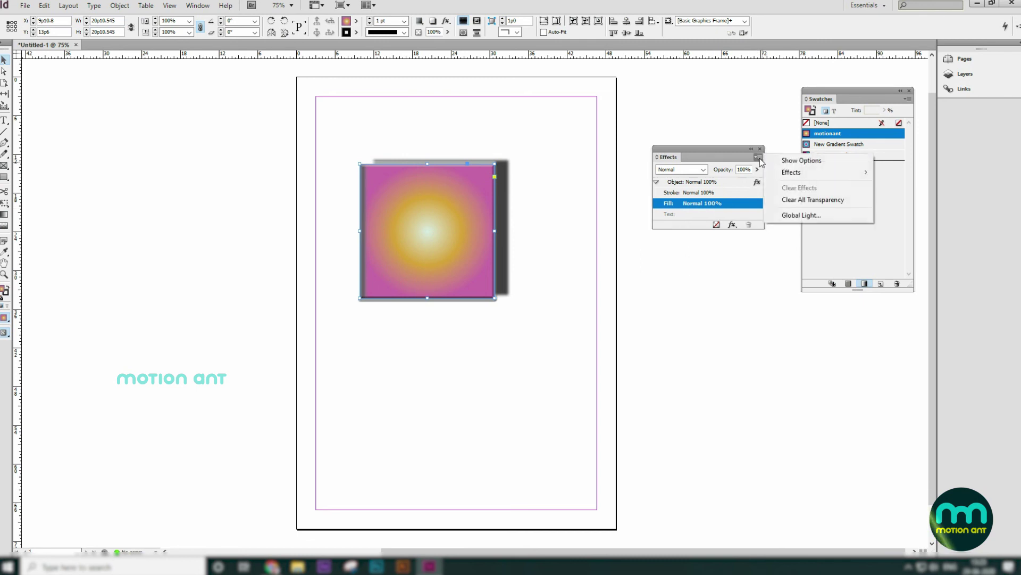
left_click(797, 161)
- Add an Inner Glow effect to the square's fill with the default settings
left_click(758, 157)
mouse_move(796, 174)
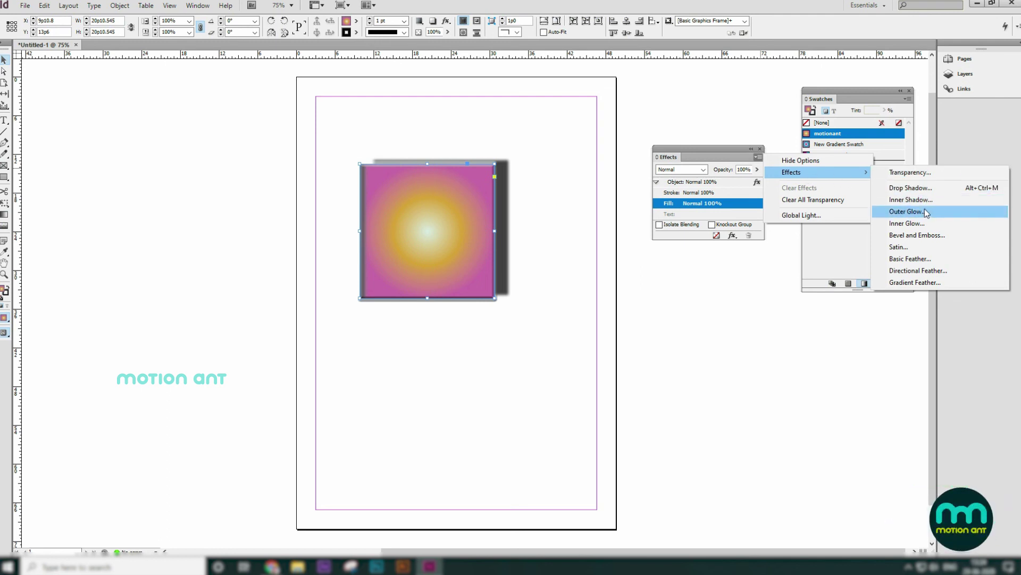
left_click(925, 227)
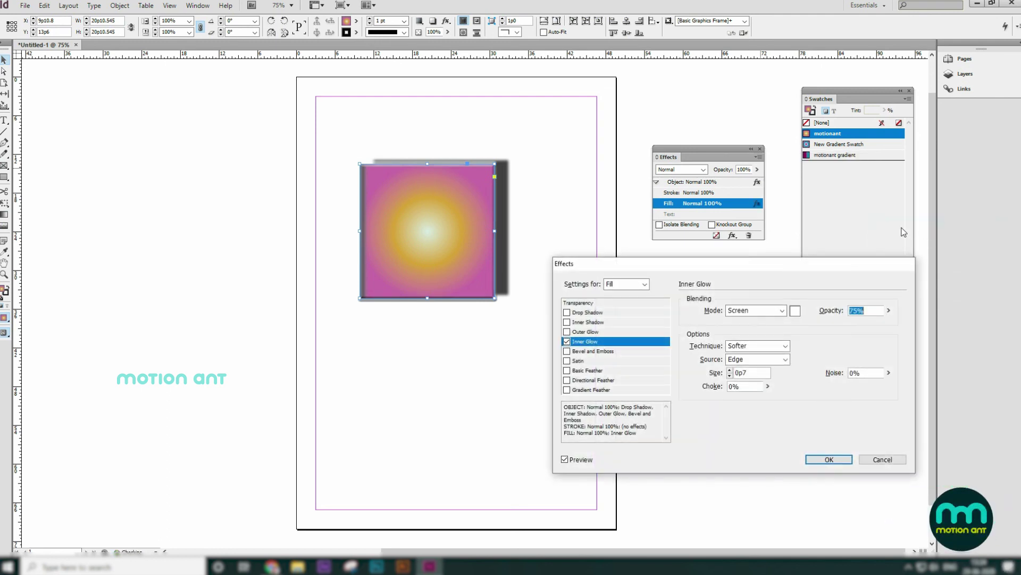
left_click(821, 459)
- Try deleting the effects set on the square at object level, and undo the removal
left_click(759, 157)
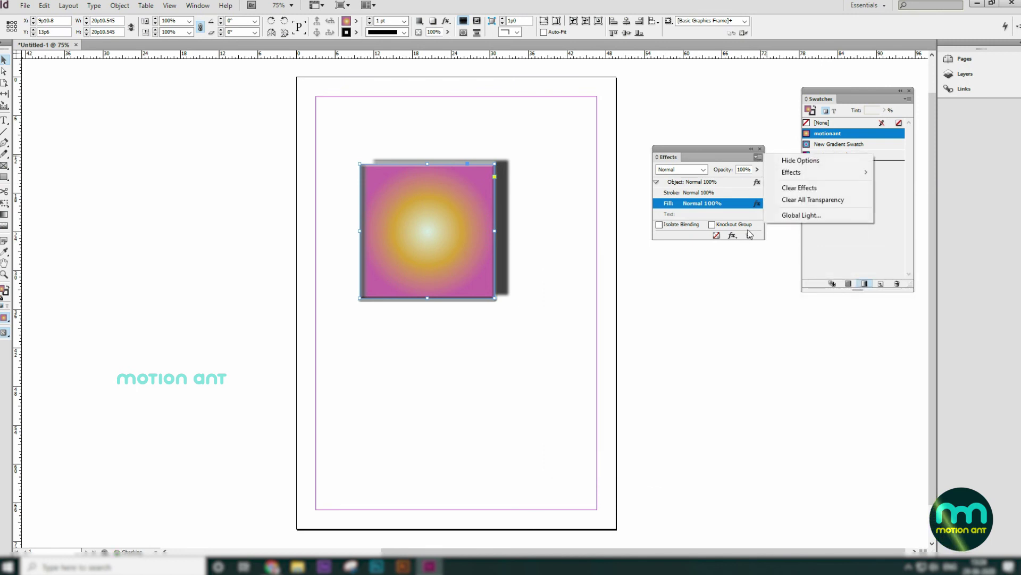
left_click(732, 236)
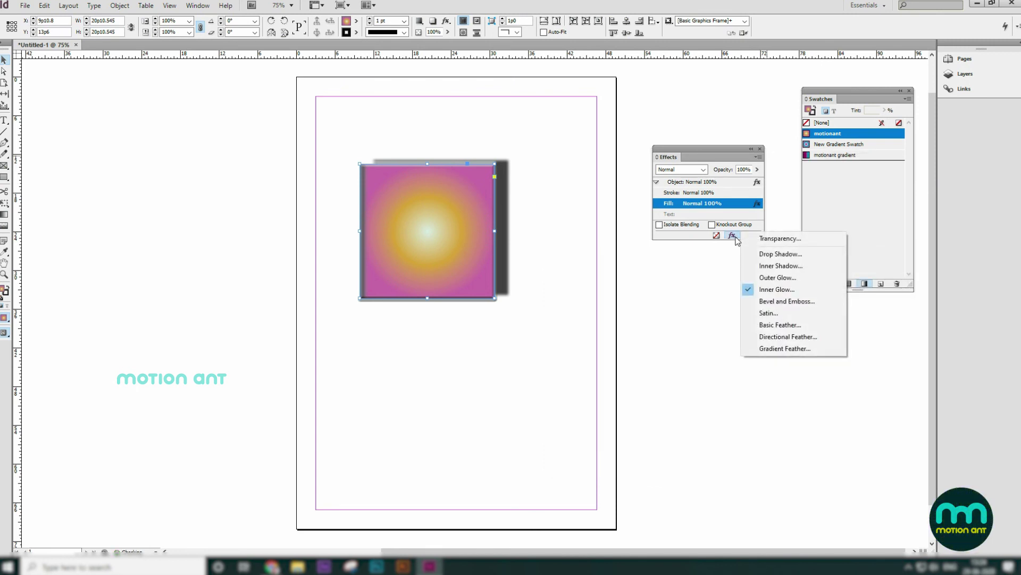
left_click(700, 184)
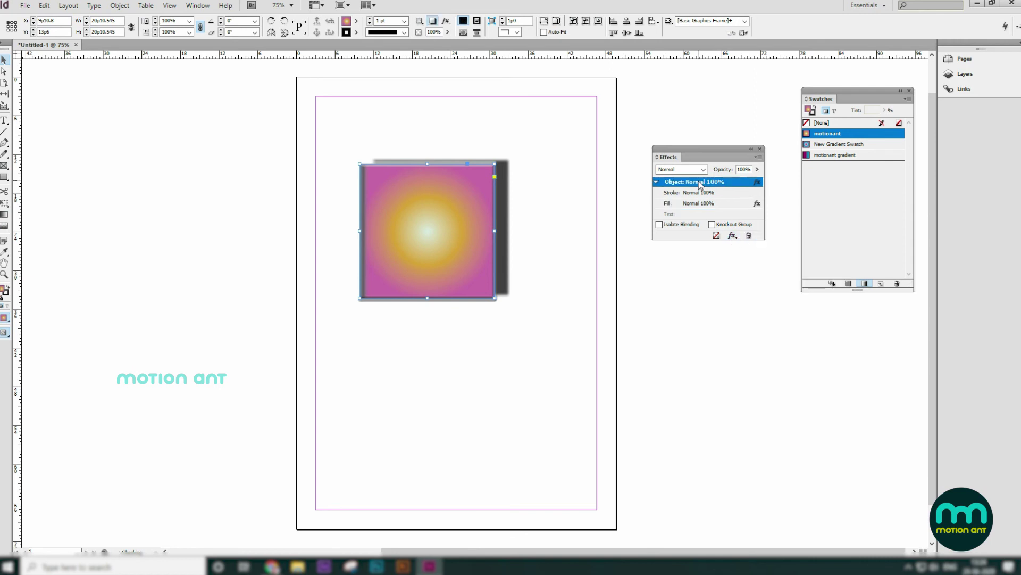
left_click(749, 236)
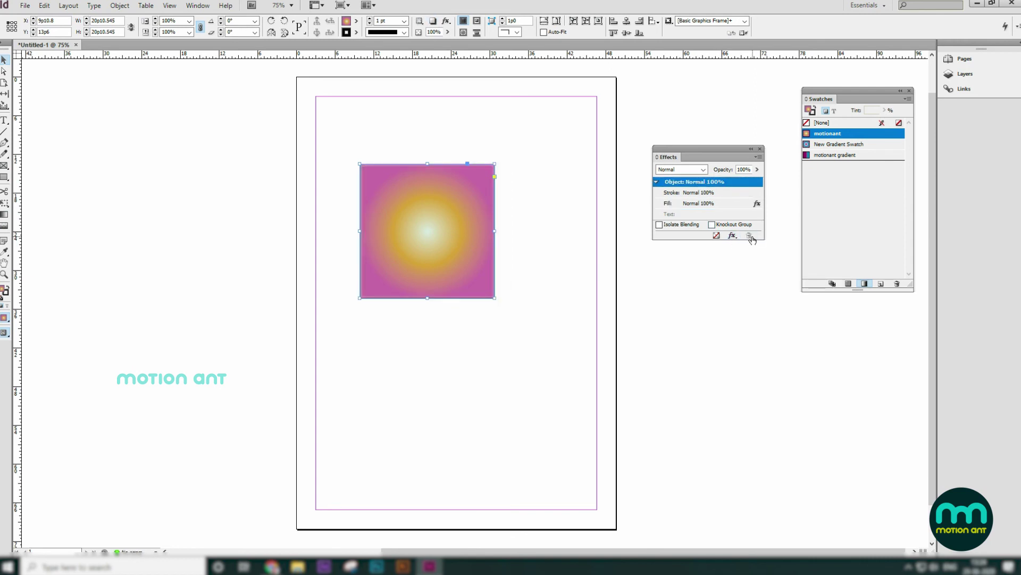
key("ctrl+z")
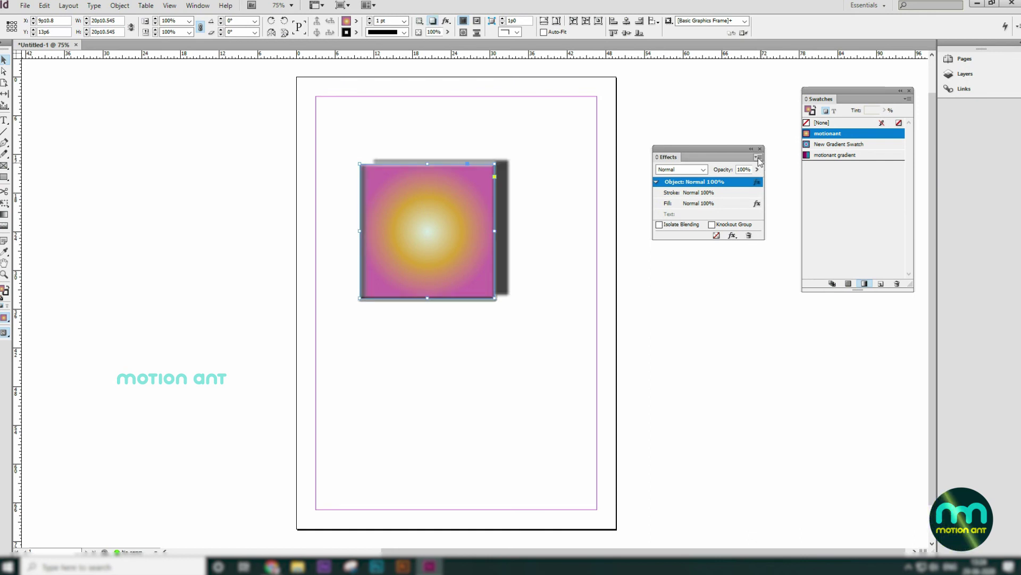
- Try the Clear Effects command on the square's object-level effects, and undo it
left_click(758, 158)
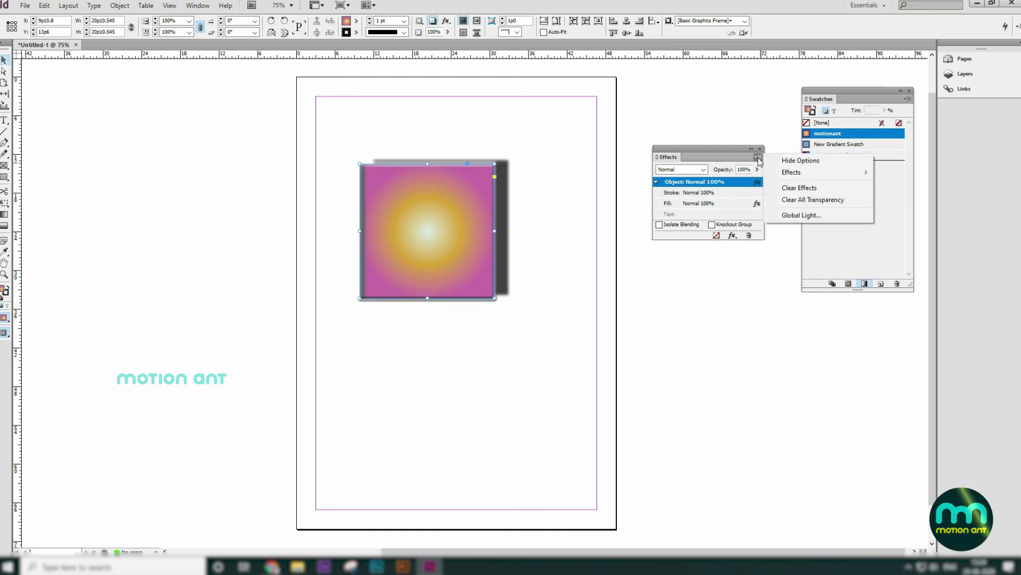
left_click(812, 188)
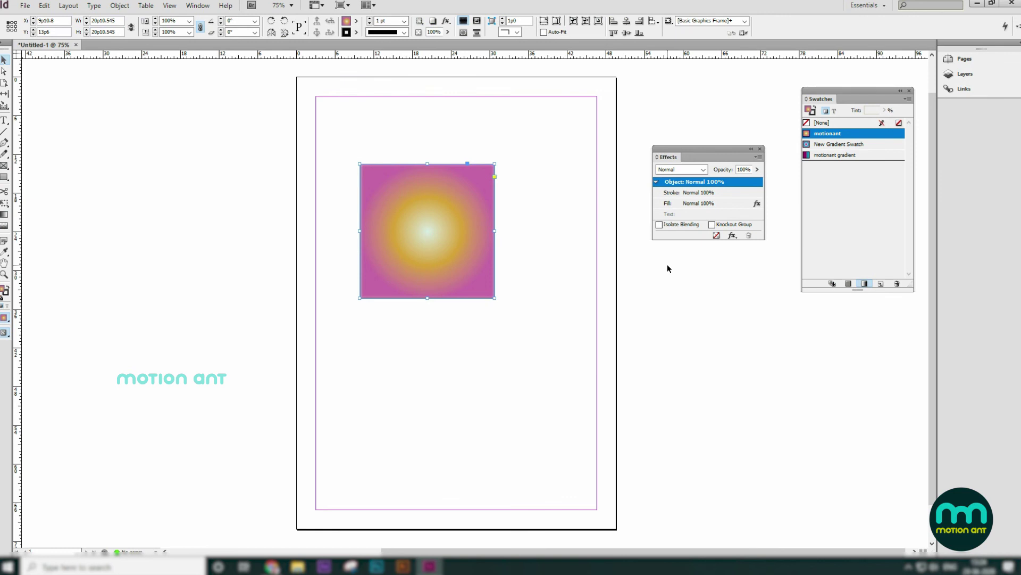
key("ctrl+z")
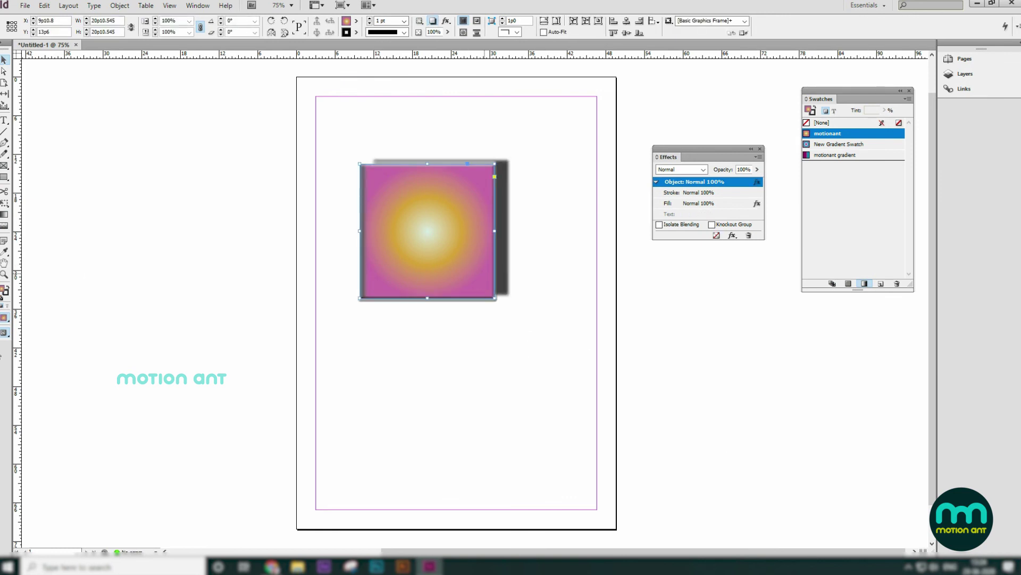
- Draw a rectangle about 25p0 by 13p9.6 below the square, set its opacity to 25% and move it over the square's lower-right corner
left_click_drag(361, 367, 520, 455)
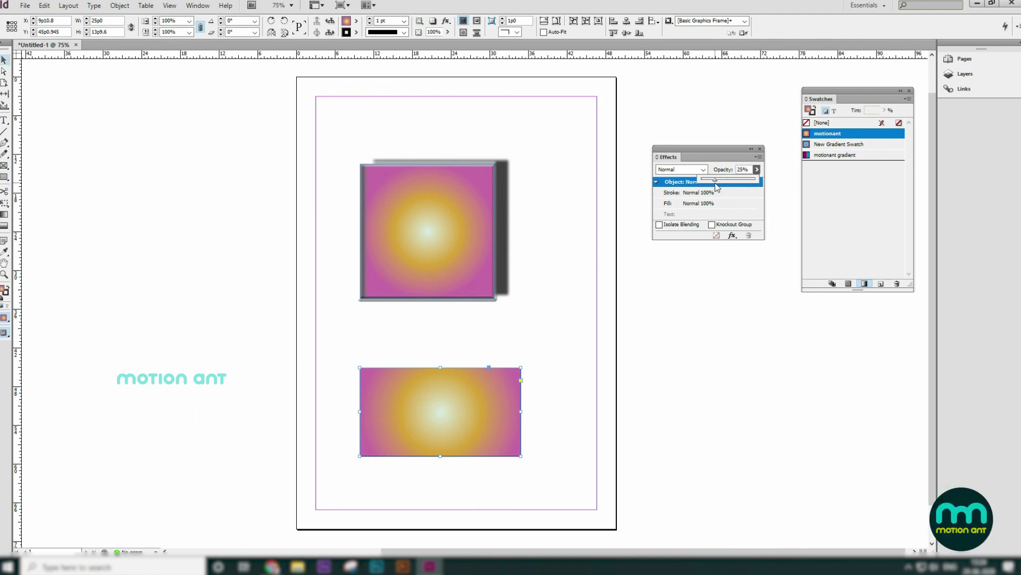
left_click_drag(504, 432, 514, 353)
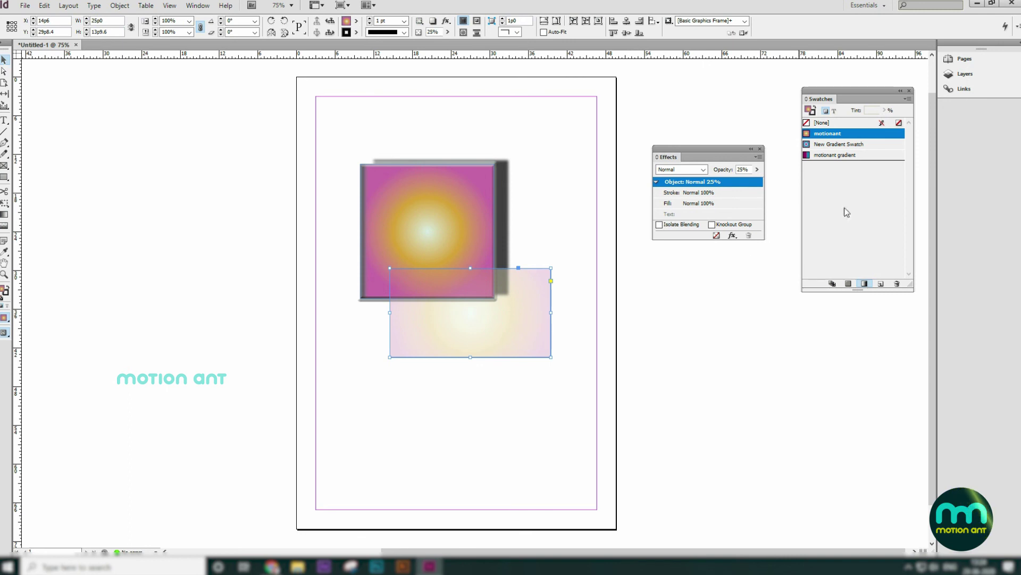
left_click(760, 157)
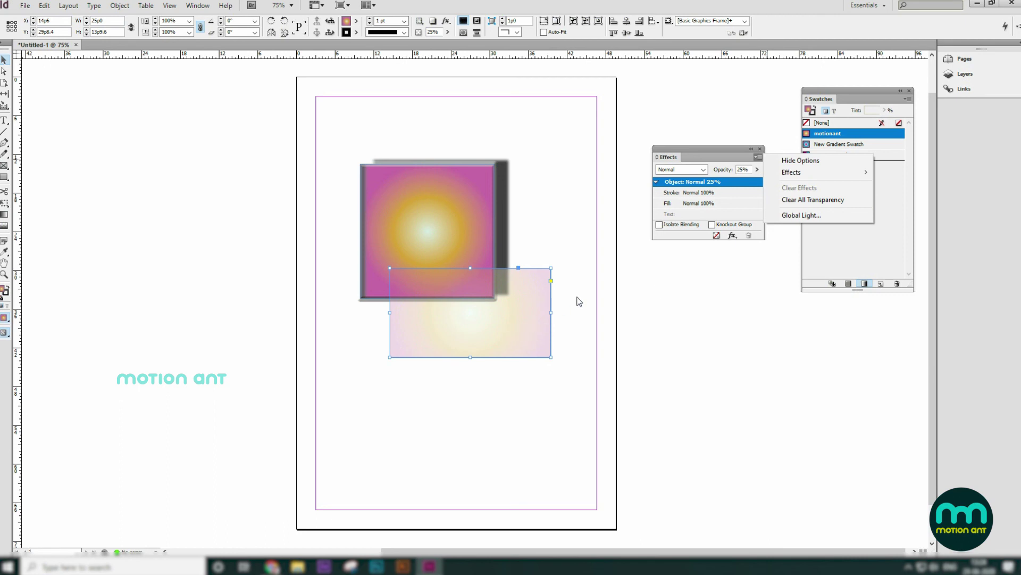
- Clear all transparency from the gradient rectangle and move it down so it sits clear of the square
left_click(814, 201)
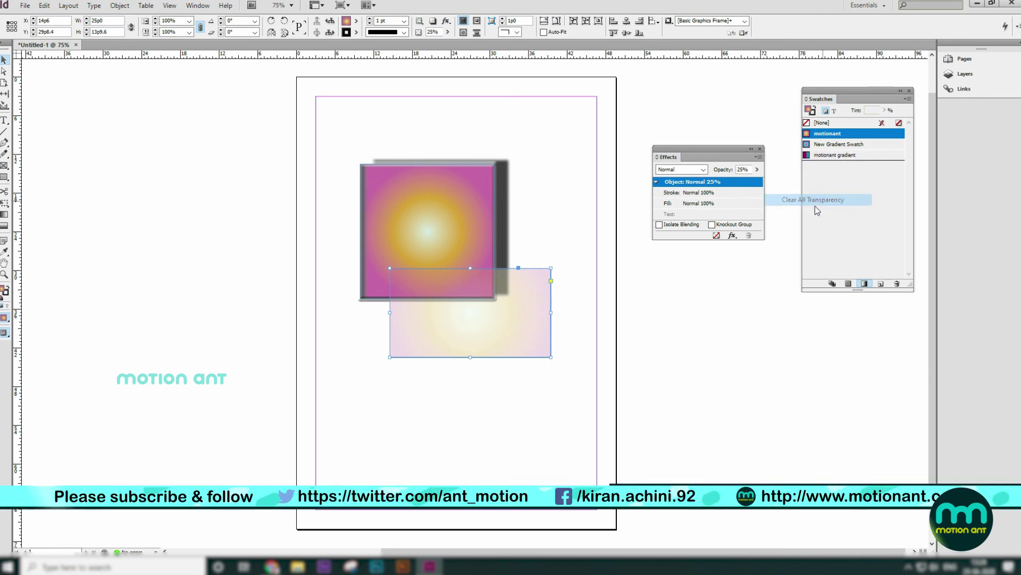
left_click_drag(509, 308, 516, 379)
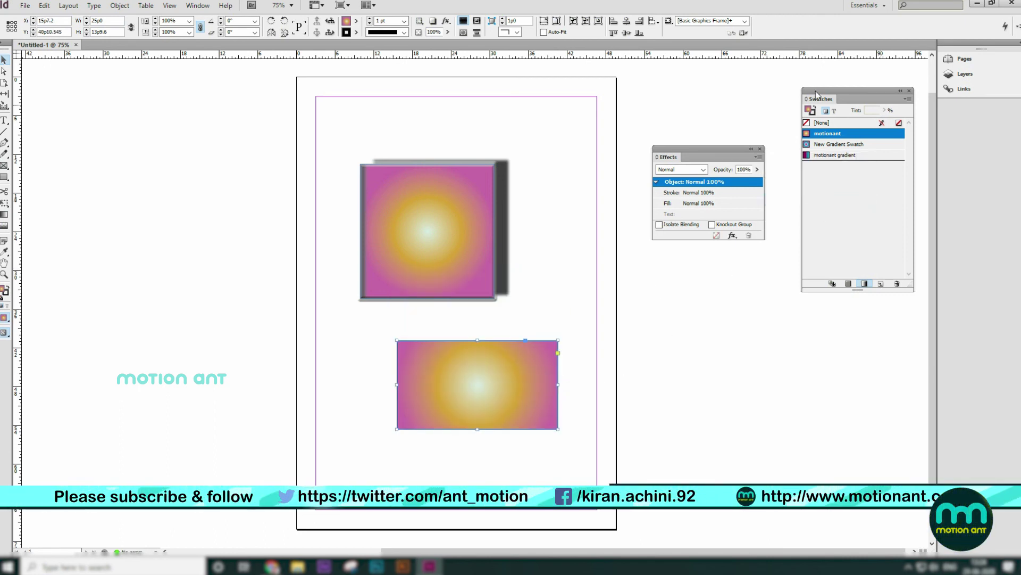
- Fill the rectangle below the square with the green C=75 M=5 Y=100 K=0 color swatch
left_click(849, 284)
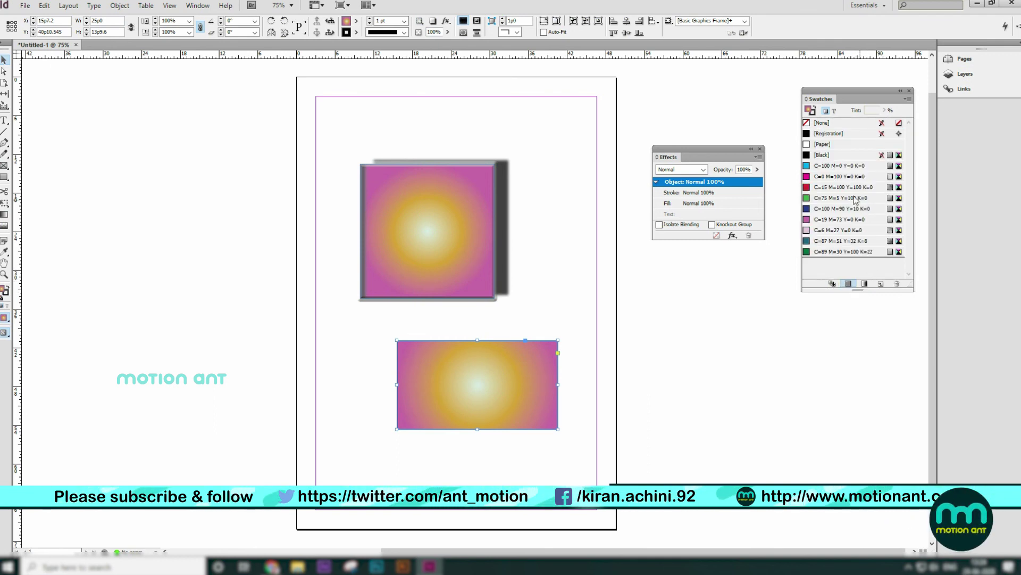
left_click(849, 198)
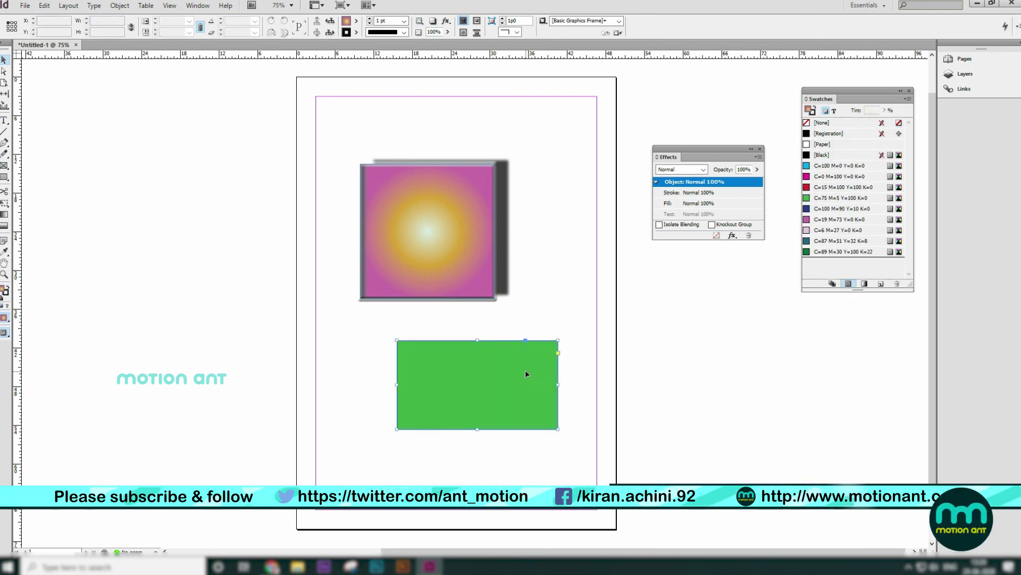
- Try the Isolate Blending option on the gradient square and turn it back off
left_click(488, 250)
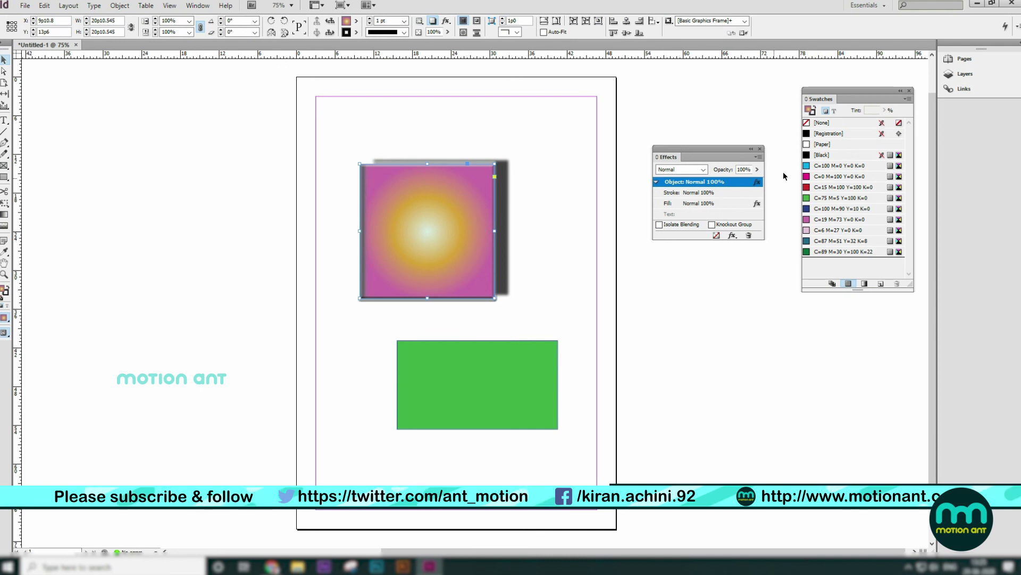
left_click(758, 157)
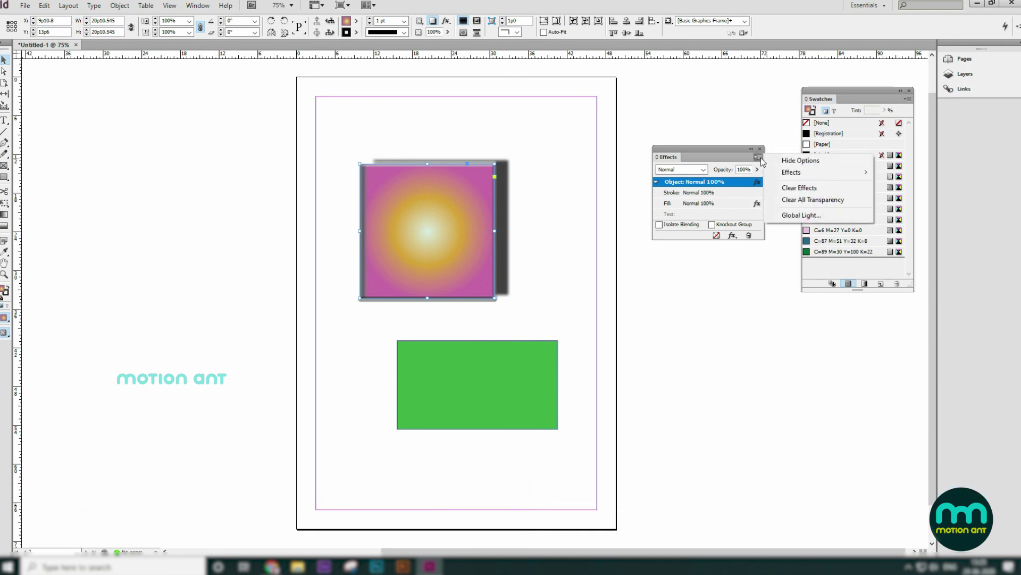
left_click(674, 227)
left_click(677, 225)
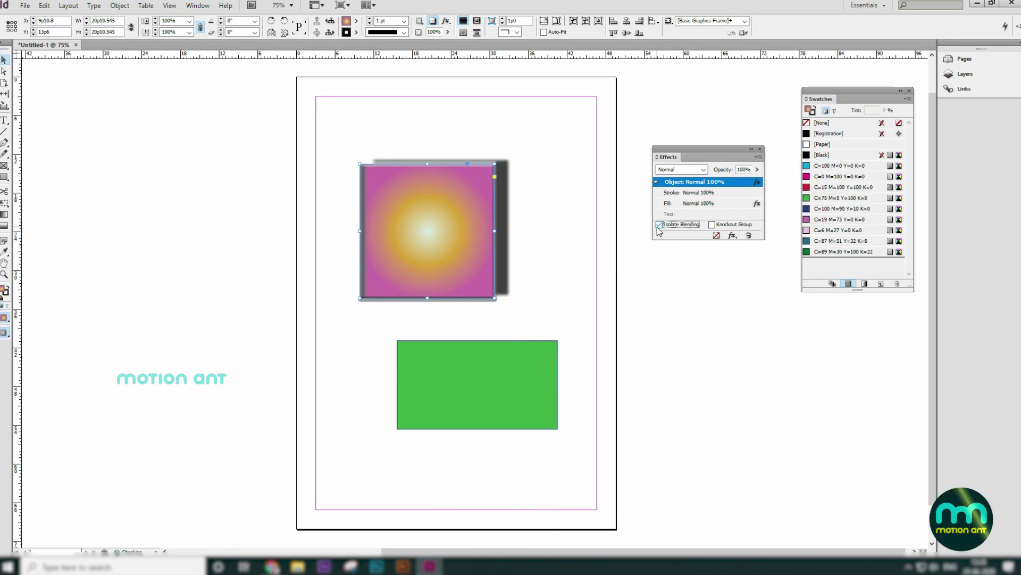
- Try clearing all effects from the gradient square to make it opaque, undoing the removal each time
left_click(758, 157)
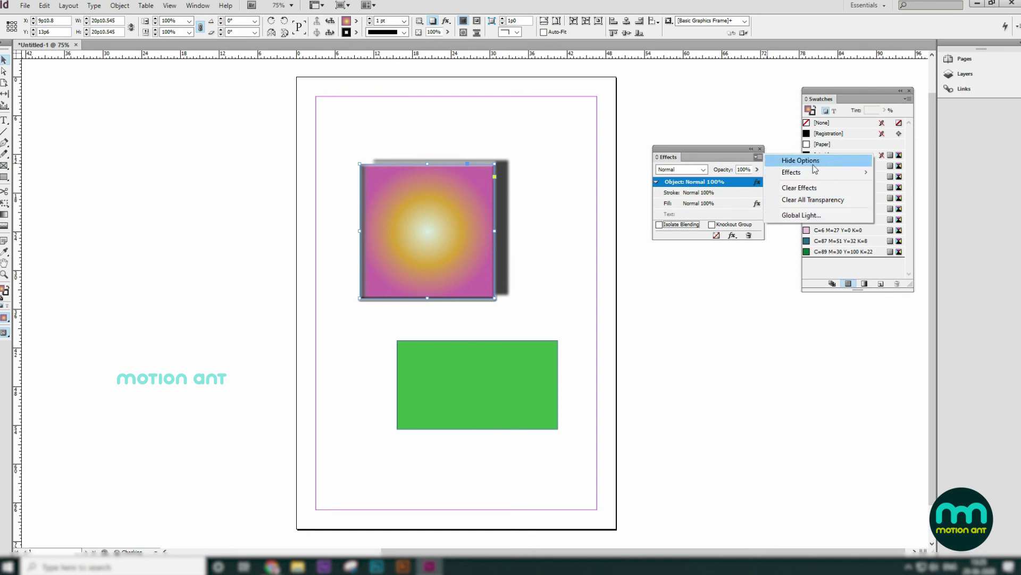
left_click_drag(708, 153, 705, 125)
left_click(756, 129)
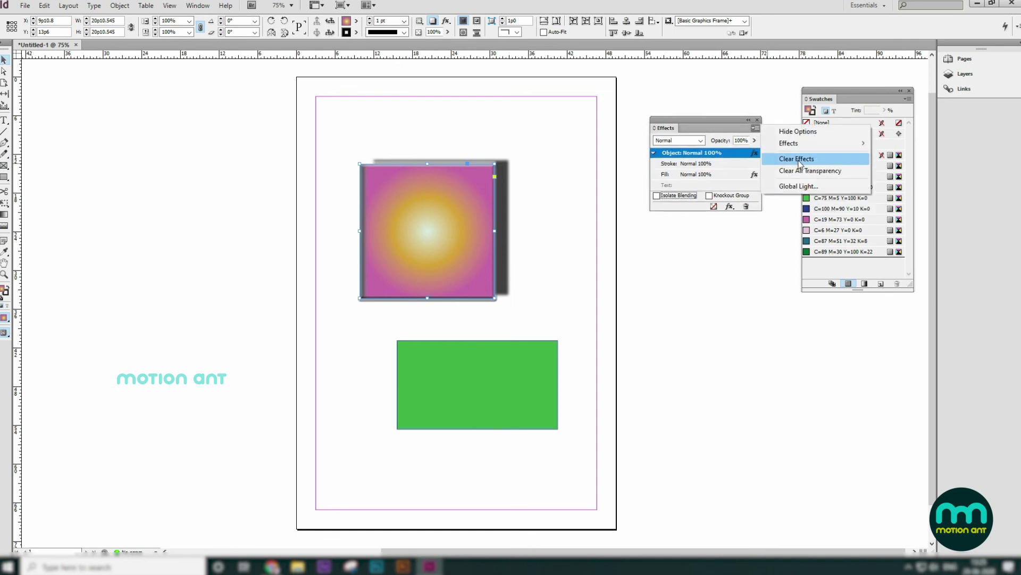
left_click(714, 206)
left_click(714, 207)
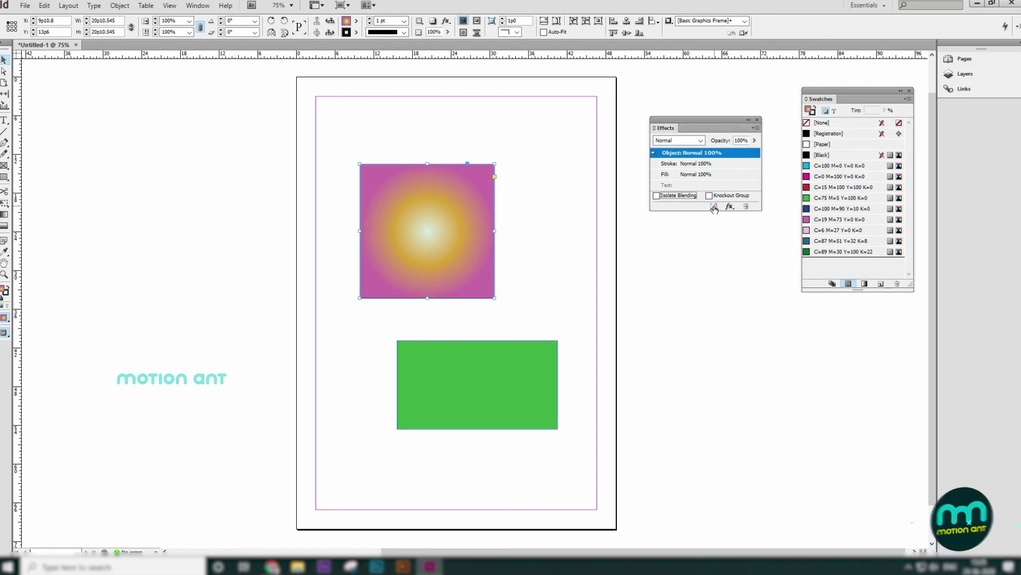
key("ctrl+z")
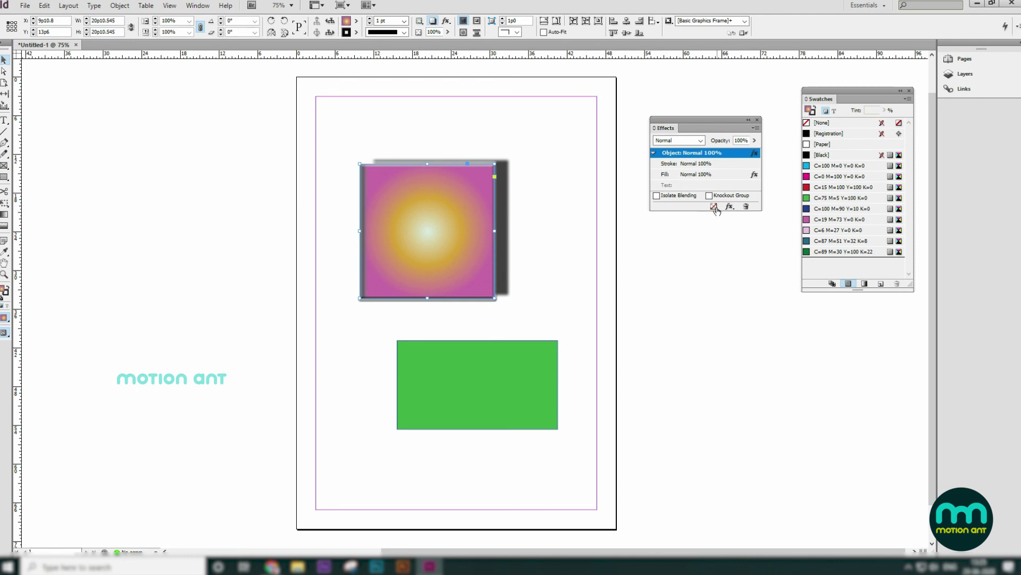
left_click(714, 207)
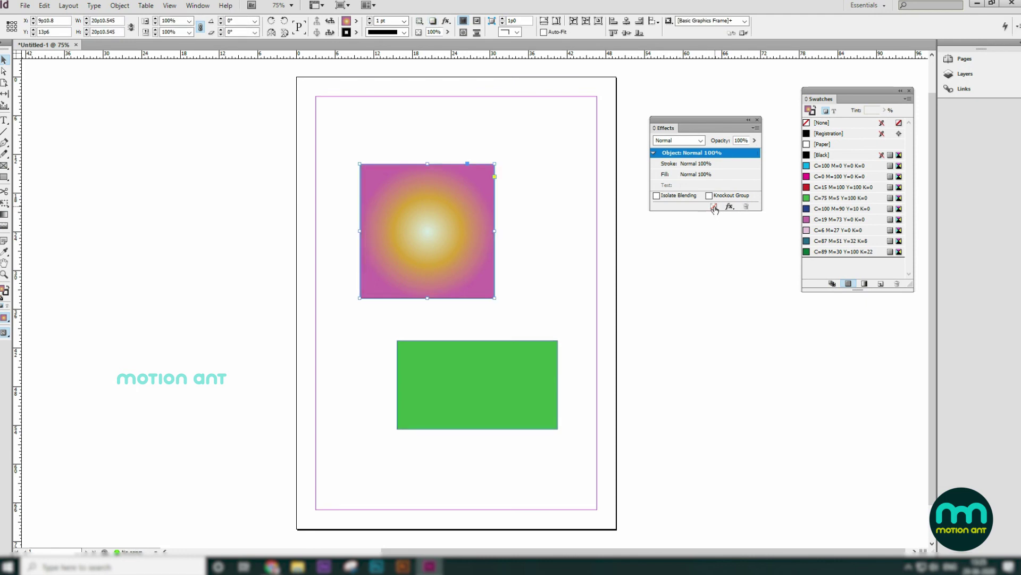
key("ctrl+z")
- Add a Bevel and Emboss effect to the green rectangle at object level with the default Inner Bevel settings
left_click(538, 396)
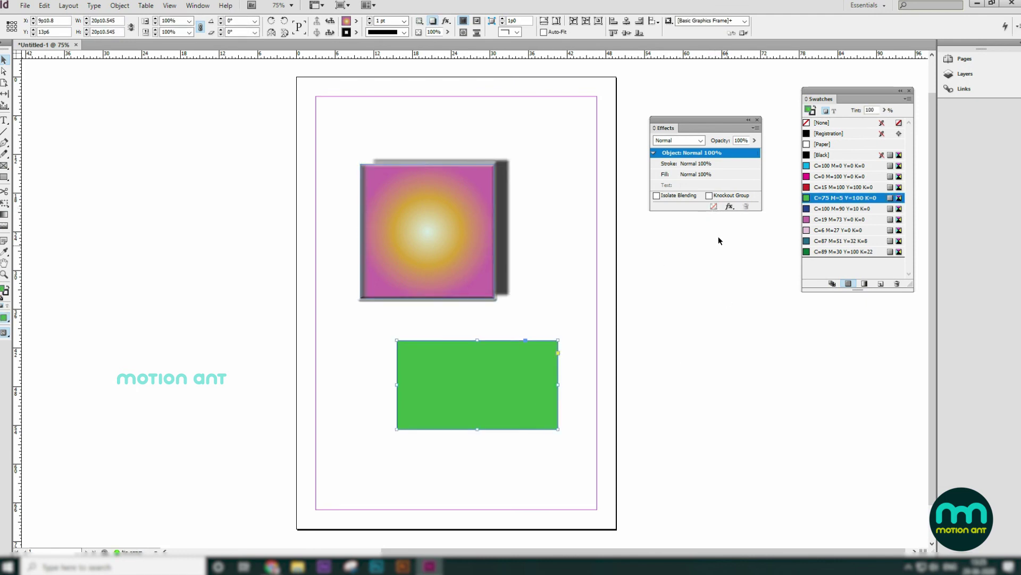
left_click(730, 206)
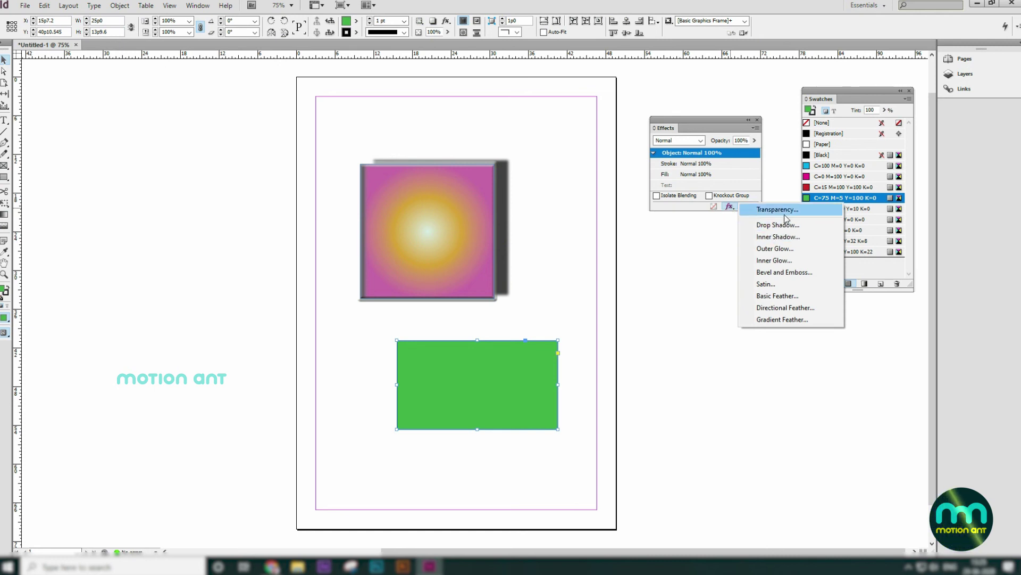
left_click(797, 272)
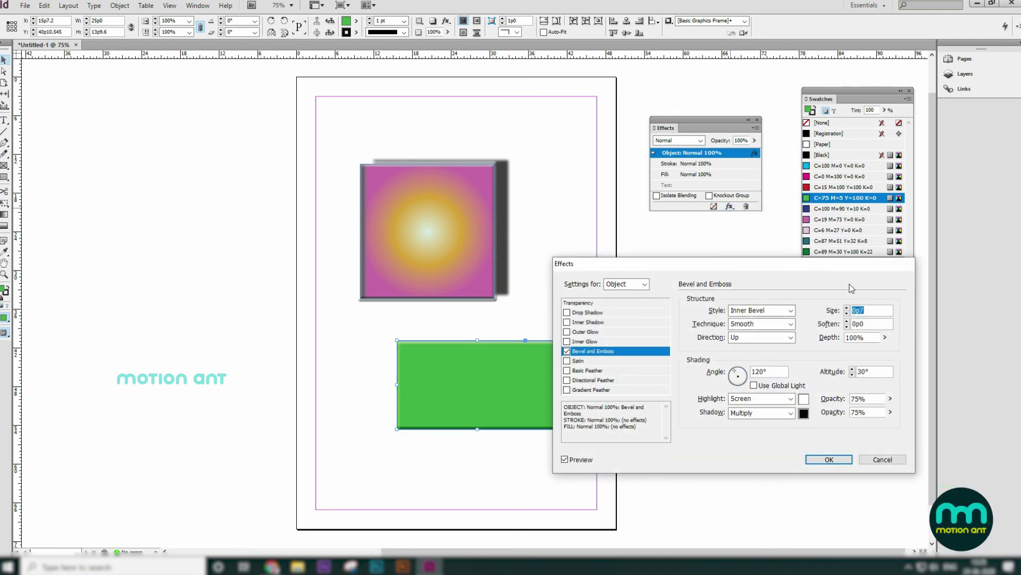
left_click(847, 443)
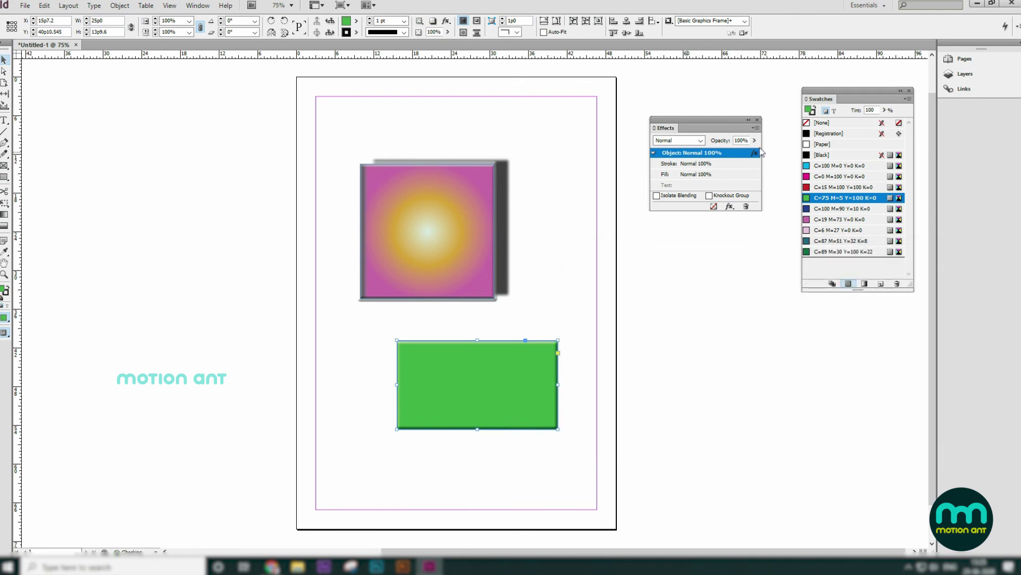